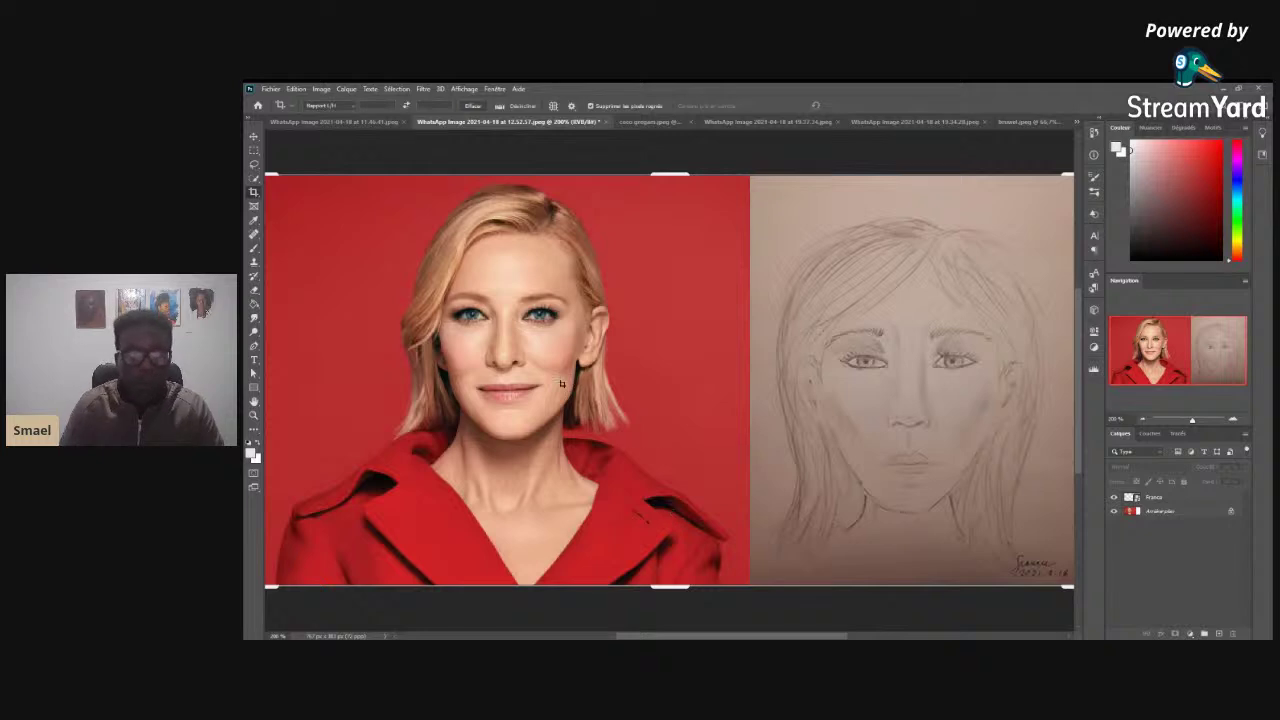
- Bring up the comparison of the bearded man's photo and blue pen sketch and enlarge it to 66.67%
{"action": "left_click", "coordinate": [355, 122]}
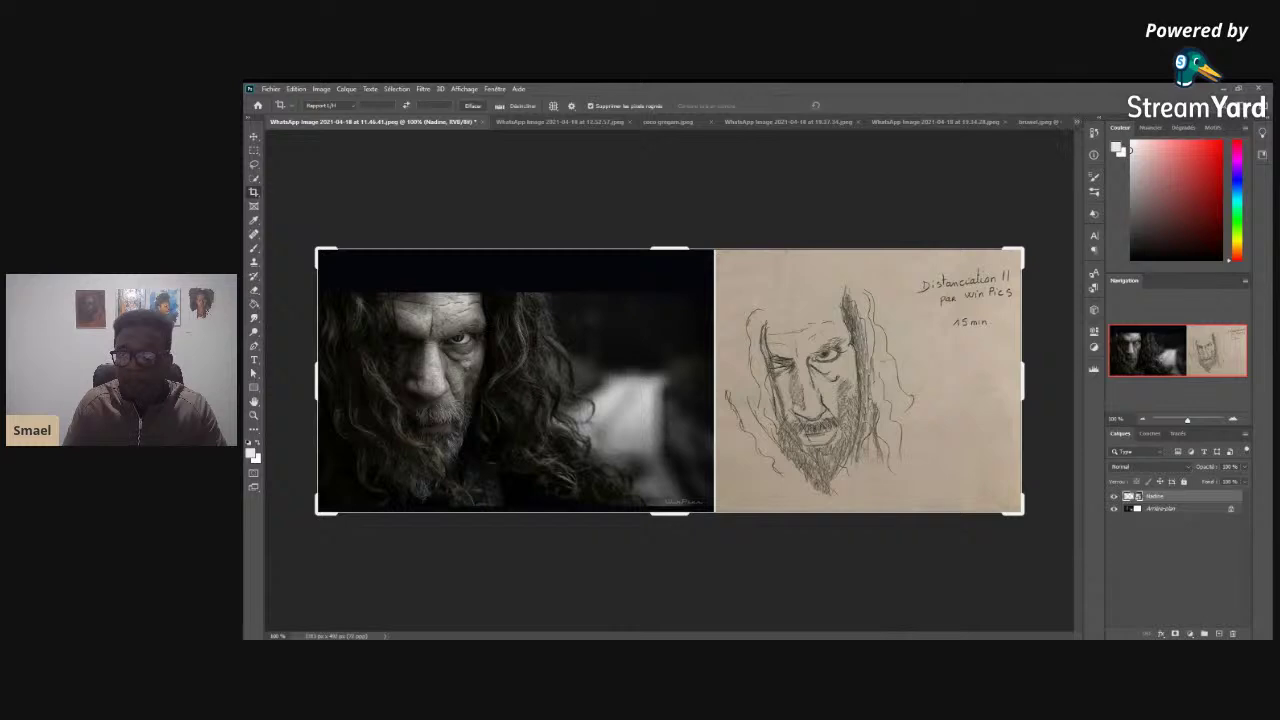
{"action": "left_click", "coordinate": [1080, 124]}
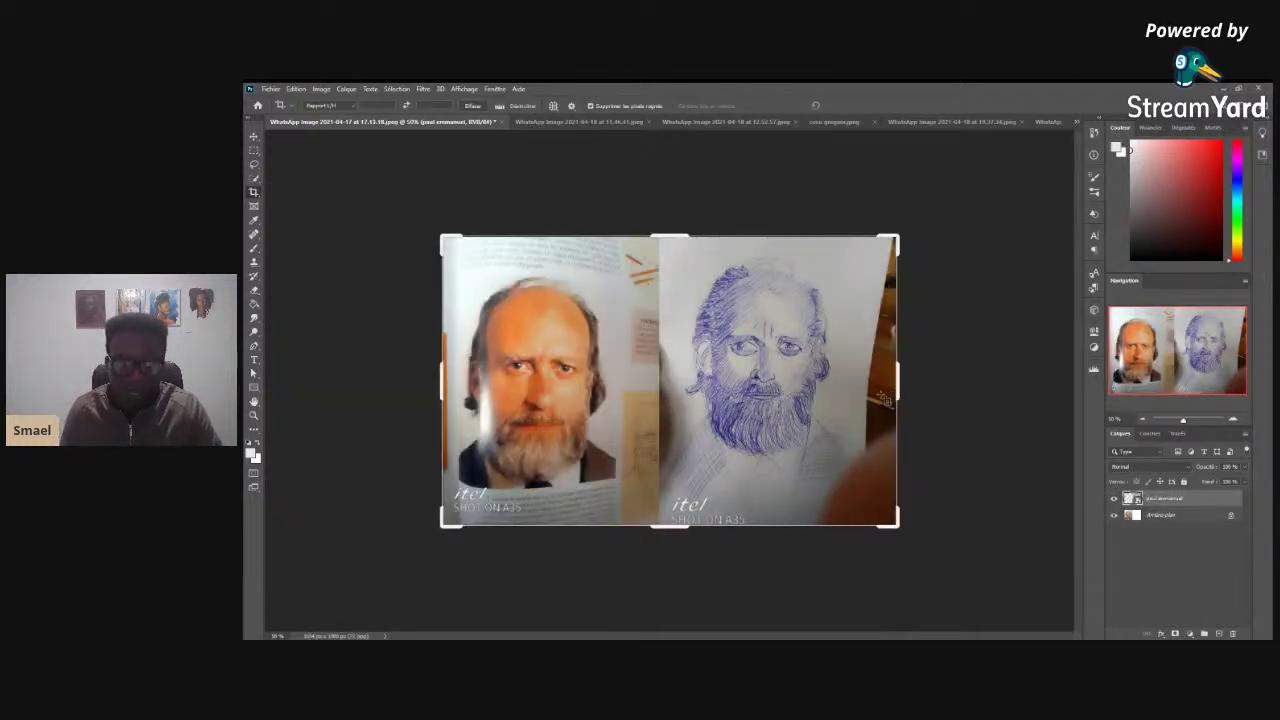
{"action": "left_click", "coordinate": [1233, 419]}
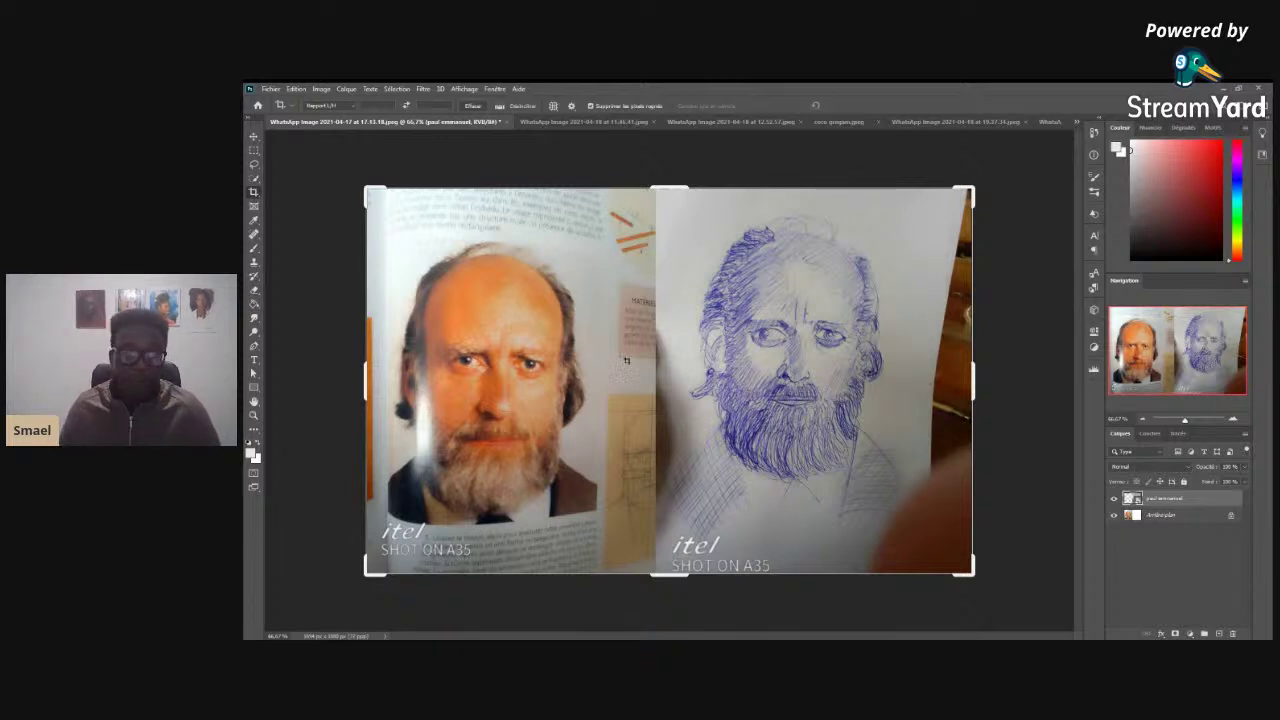
- Review the other open portrait comparisons one after another, ending on the lime-green checkered collage of the seated woman
{"action": "left_click", "coordinate": [566, 124]}
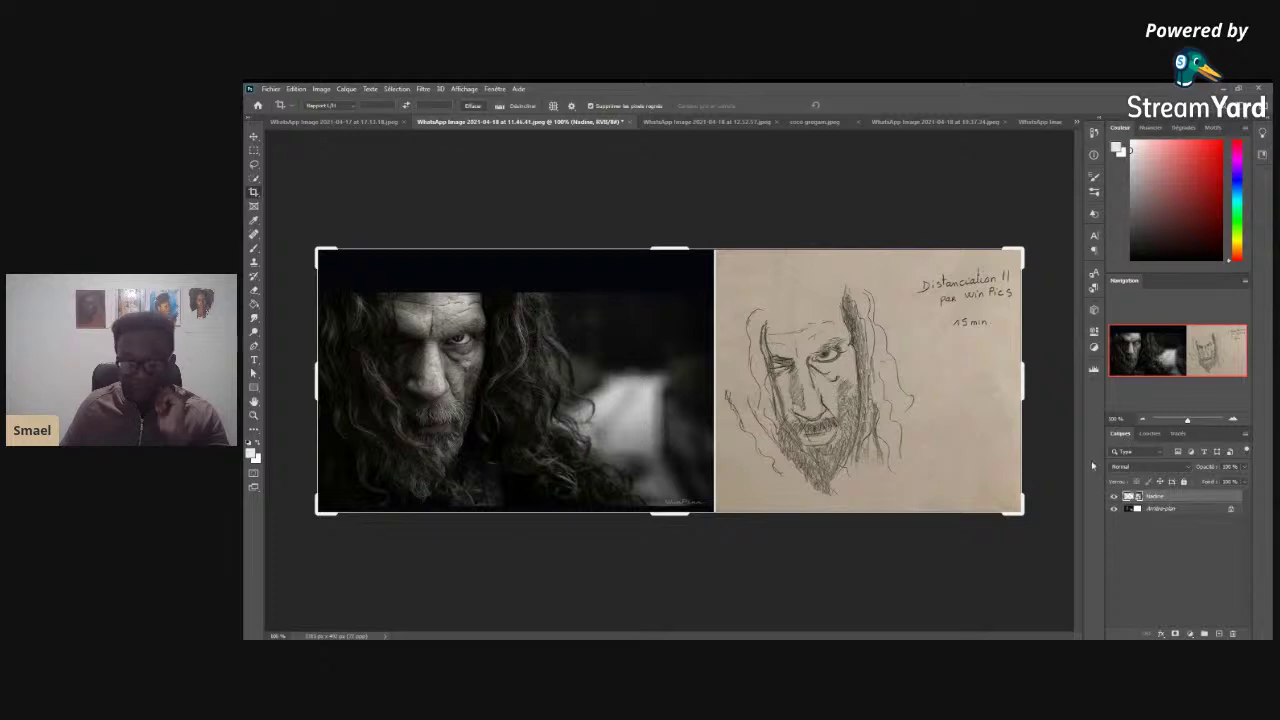
{"action": "left_click", "coordinate": [698, 122]}
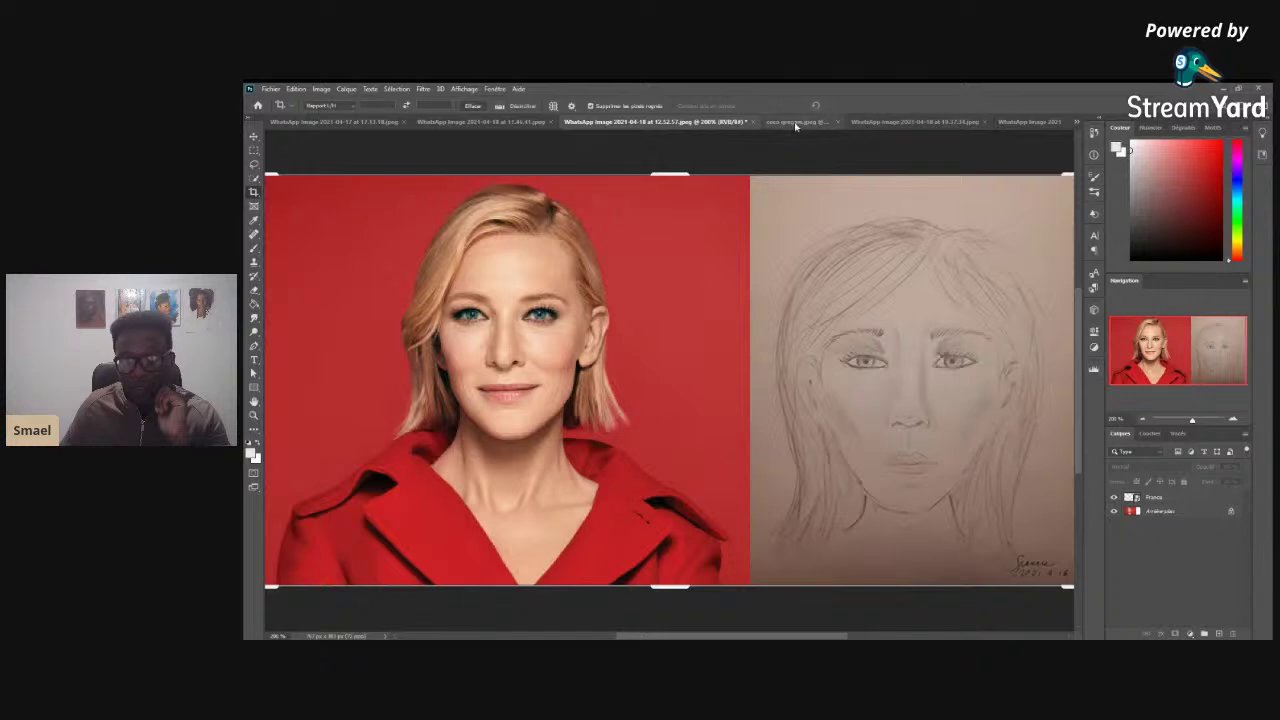
{"action": "left_click", "coordinate": [796, 122]}
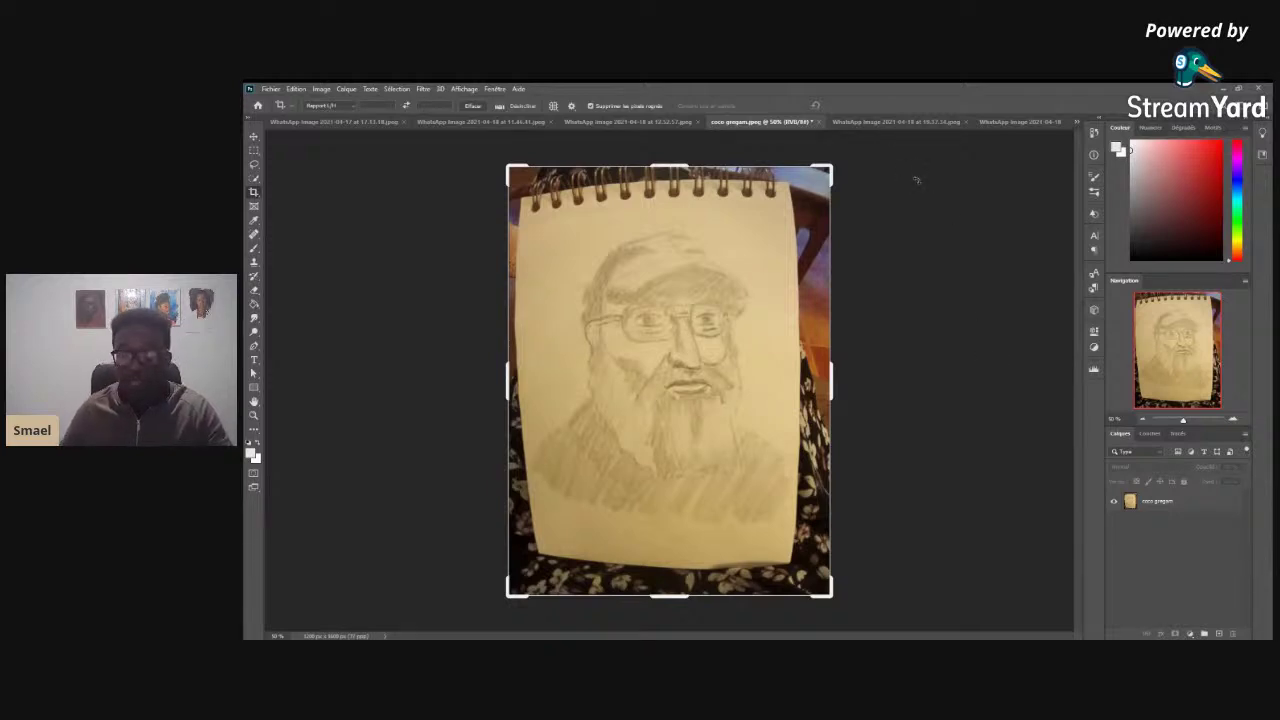
{"action": "left_click", "coordinate": [872, 122]}
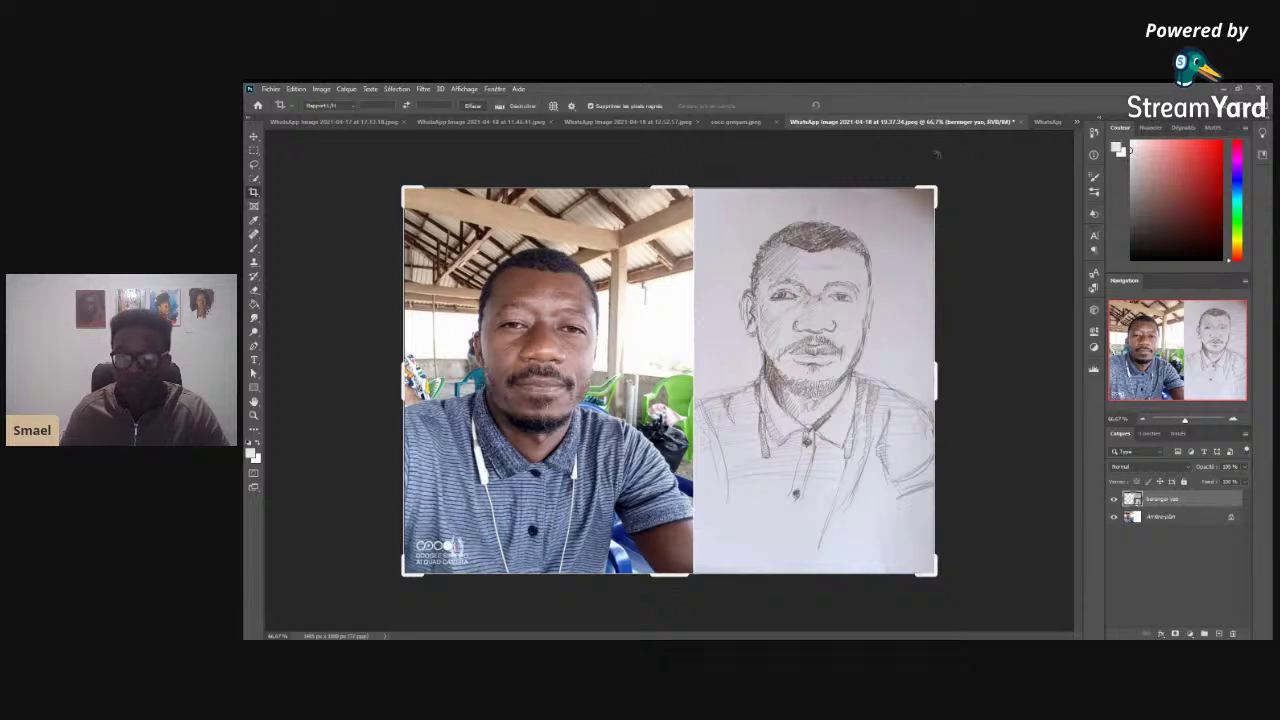
{"action": "left_click", "coordinate": [1045, 121]}
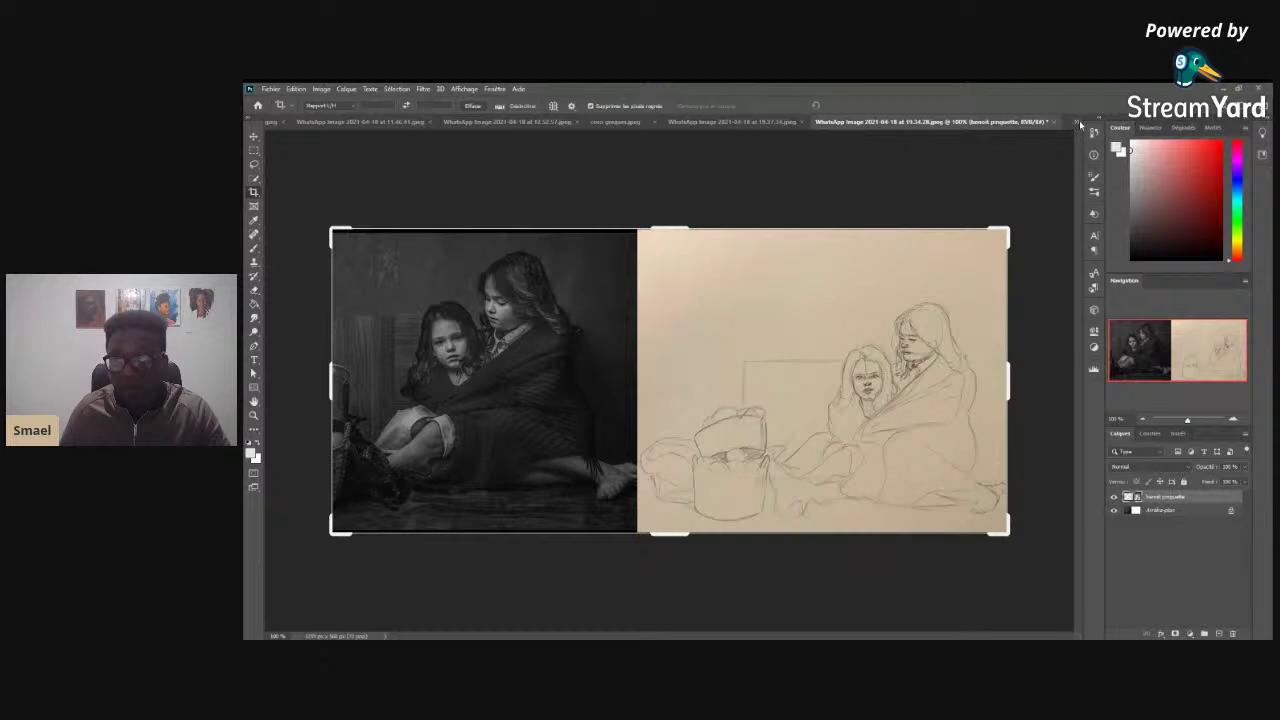
{"action": "left_click", "coordinate": [1077, 121]}
{"action": "left_click", "coordinate": [1115, 204]}
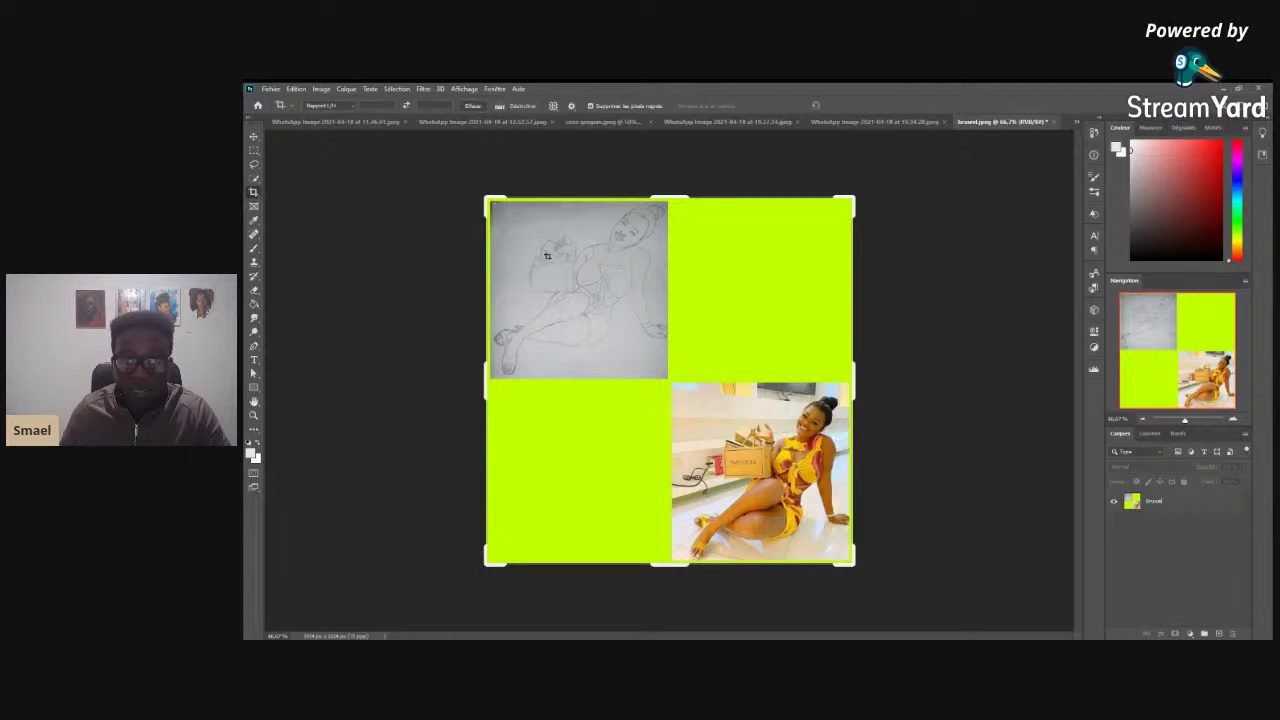
- Examine the seated woman's pencil sketch against her photo at 100% magnification
{"action": "left_click", "coordinate": [1234, 419]}
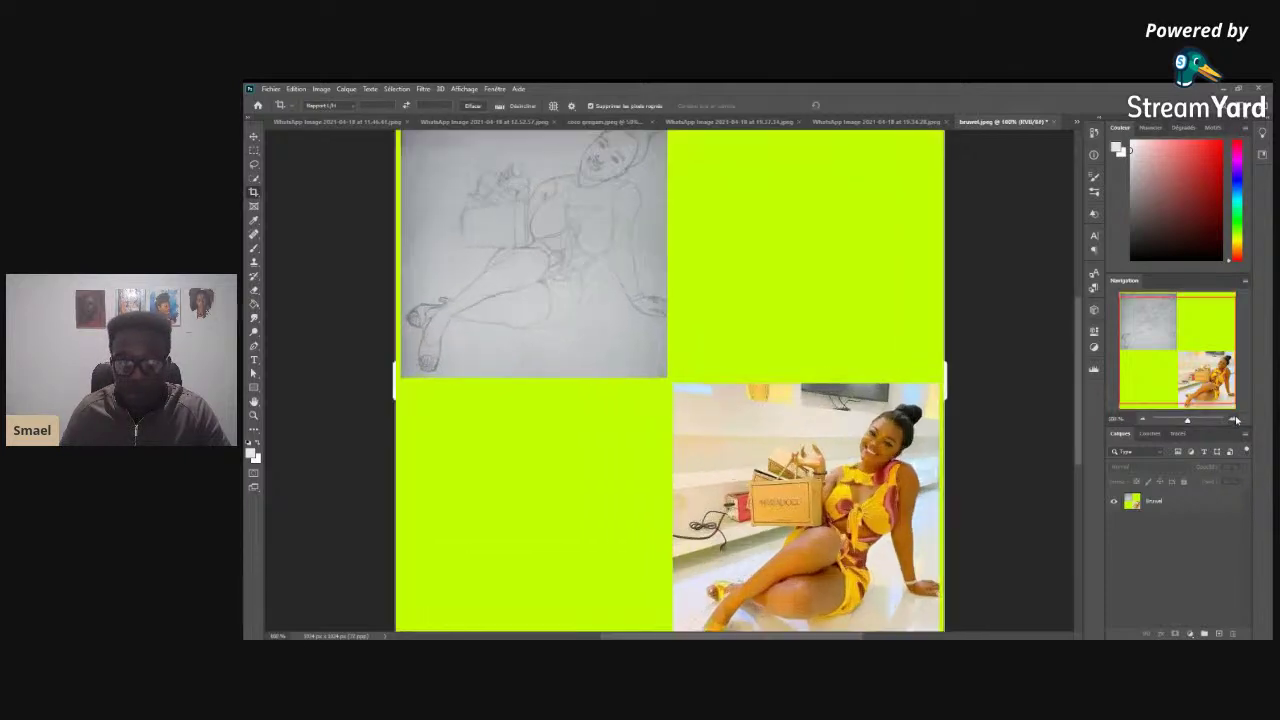
{"action": "scroll", "coordinate": [1071, 372], "scroll_direction": "up", "scroll_amount": 2}
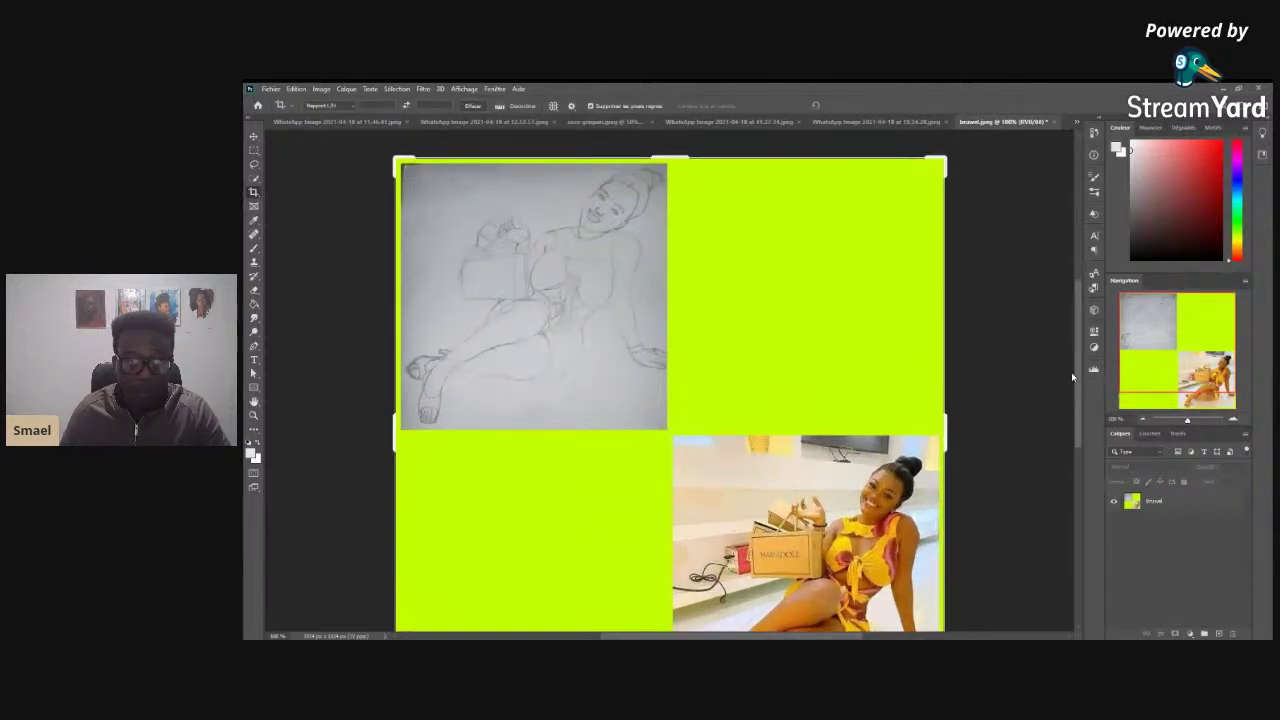
{"action": "scroll", "coordinate": [1072, 388], "scroll_direction": "down", "scroll_amount": 2}
{"action": "scroll", "coordinate": [1071, 386], "scroll_direction": "down", "scroll_amount": 1}
{"action": "scroll", "coordinate": [1071, 390], "scroll_direction": "up", "scroll_amount": 2}
{"action": "scroll", "coordinate": [1070, 396], "scroll_direction": "down", "scroll_amount": 2}
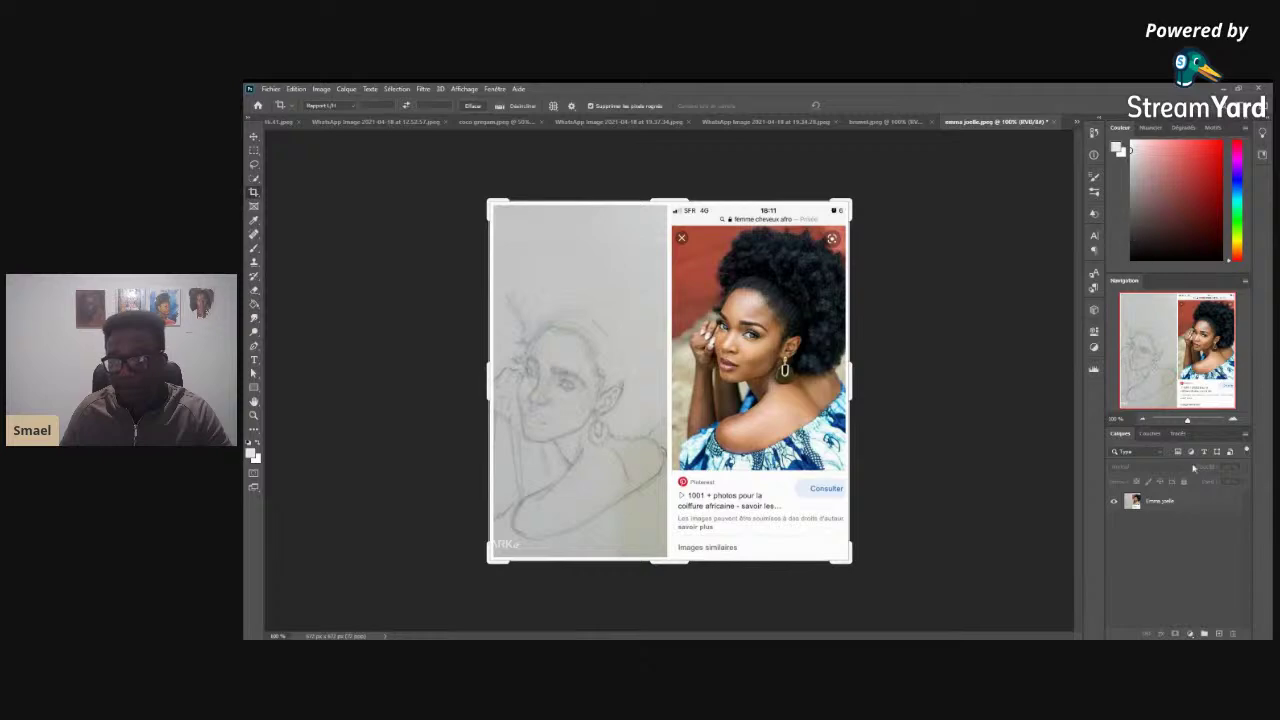
- Inspect the afro-haired woman's sketch and photo at 200%, then return to the 100% overview
{"action": "left_click", "coordinate": [1235, 420]}
{"action": "left_click", "coordinate": [1235, 420]}
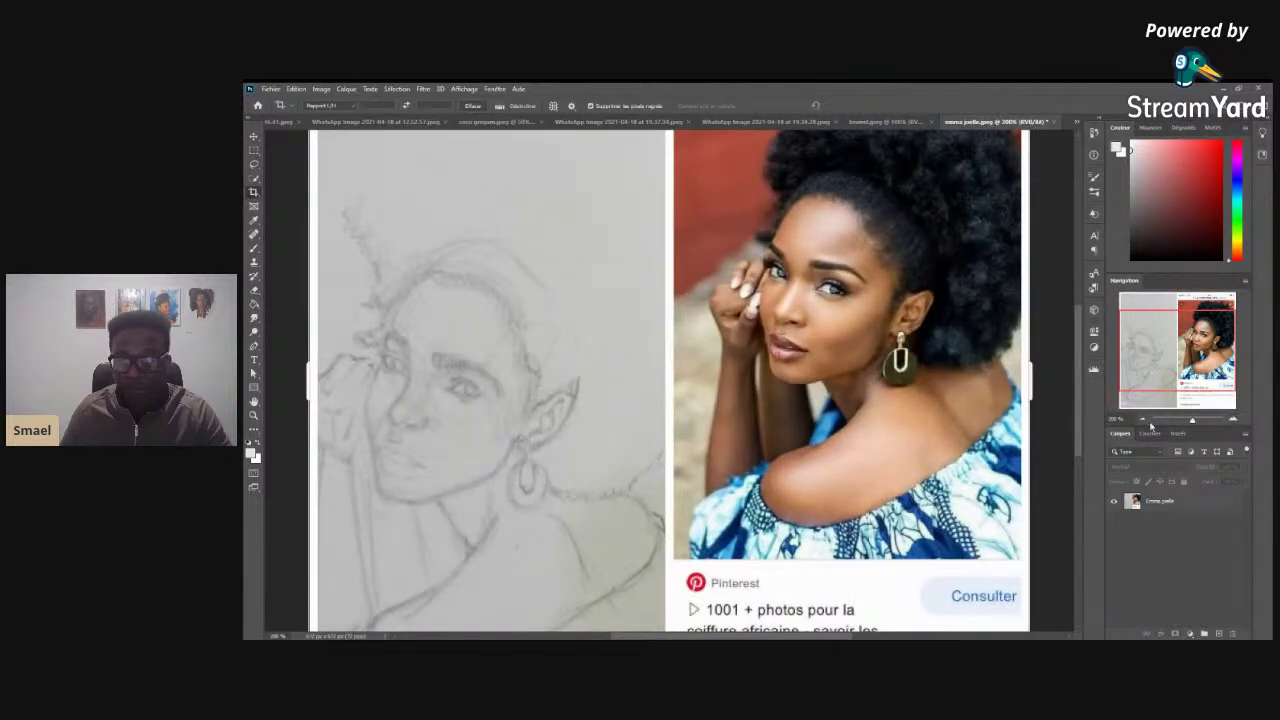
{"action": "left_click", "coordinate": [1141, 420]}
{"action": "left_click", "coordinate": [1141, 420]}
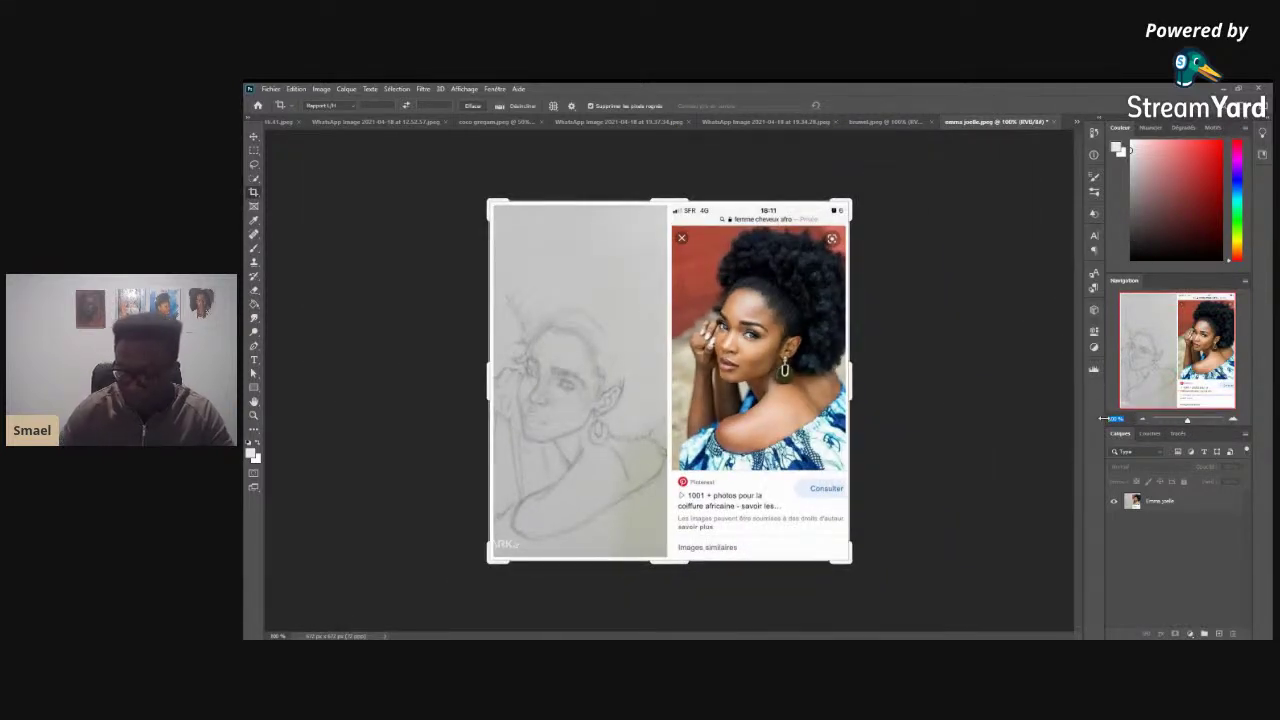
{"action": "scroll", "coordinate": [1106, 421], "scroll_direction": "up", "scroll_amount": 1}
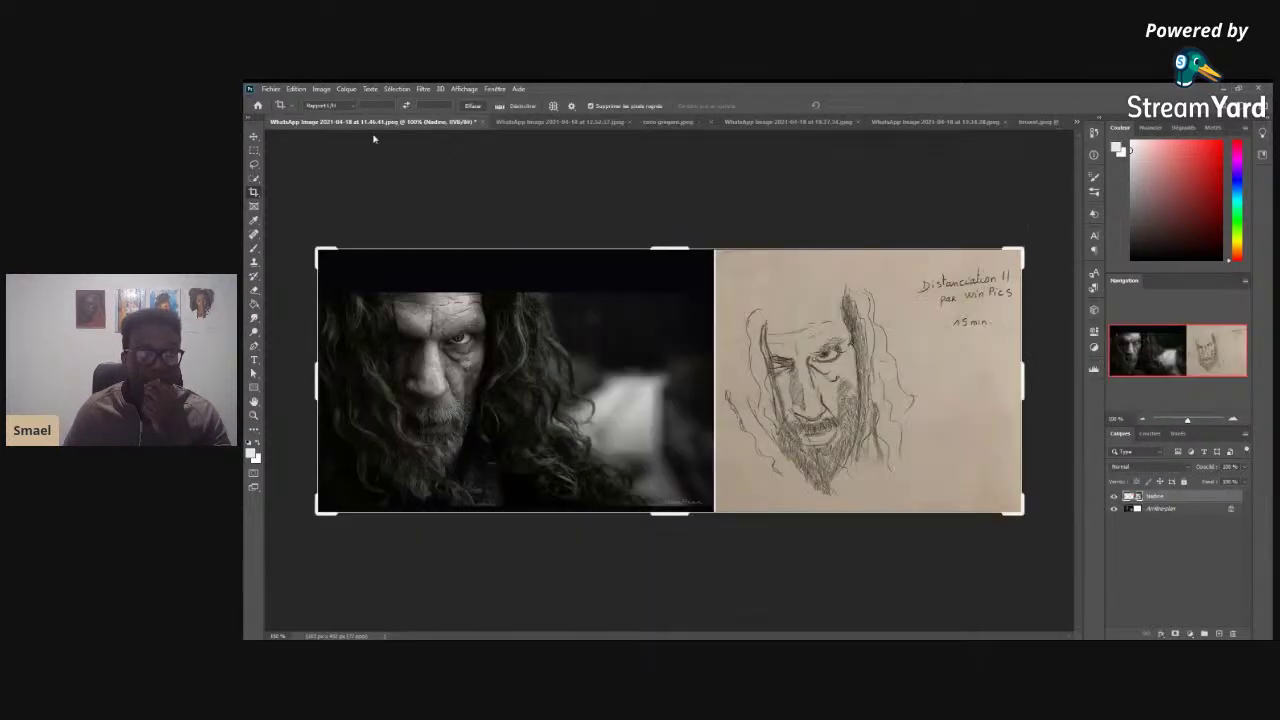
- Return to the image pairing the bearded man's photo with the blue pen sketch
{"action": "left_click", "coordinate": [292, 122]}
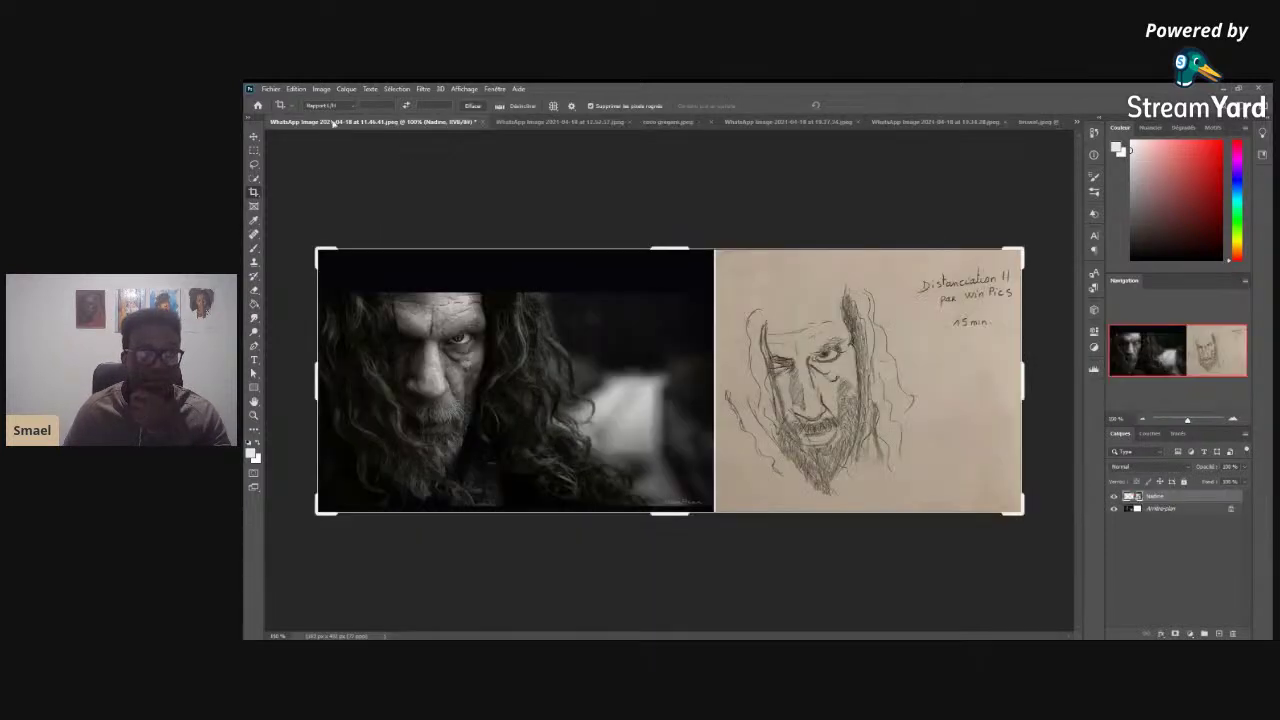
{"action": "left_click", "coordinate": [1076, 121]}
{"action": "left_click", "coordinate": [1000, 136]}
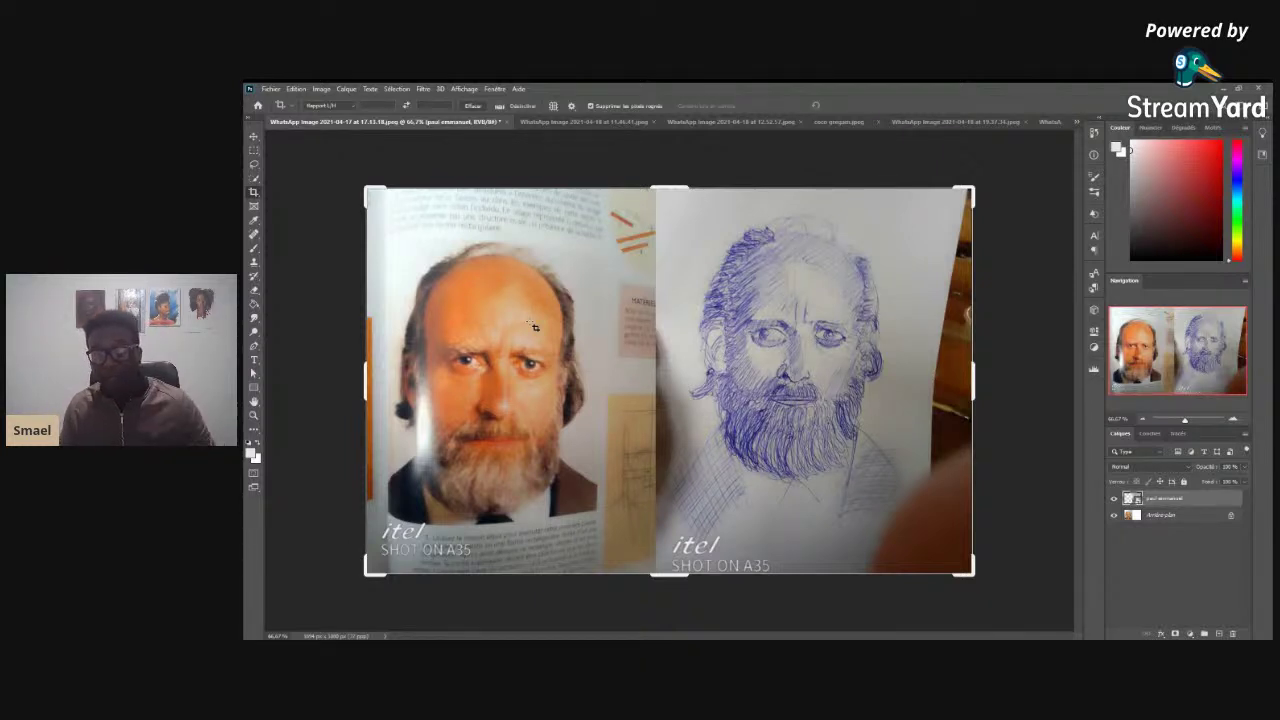
{"action": "left_click", "coordinate": [590, 121]}
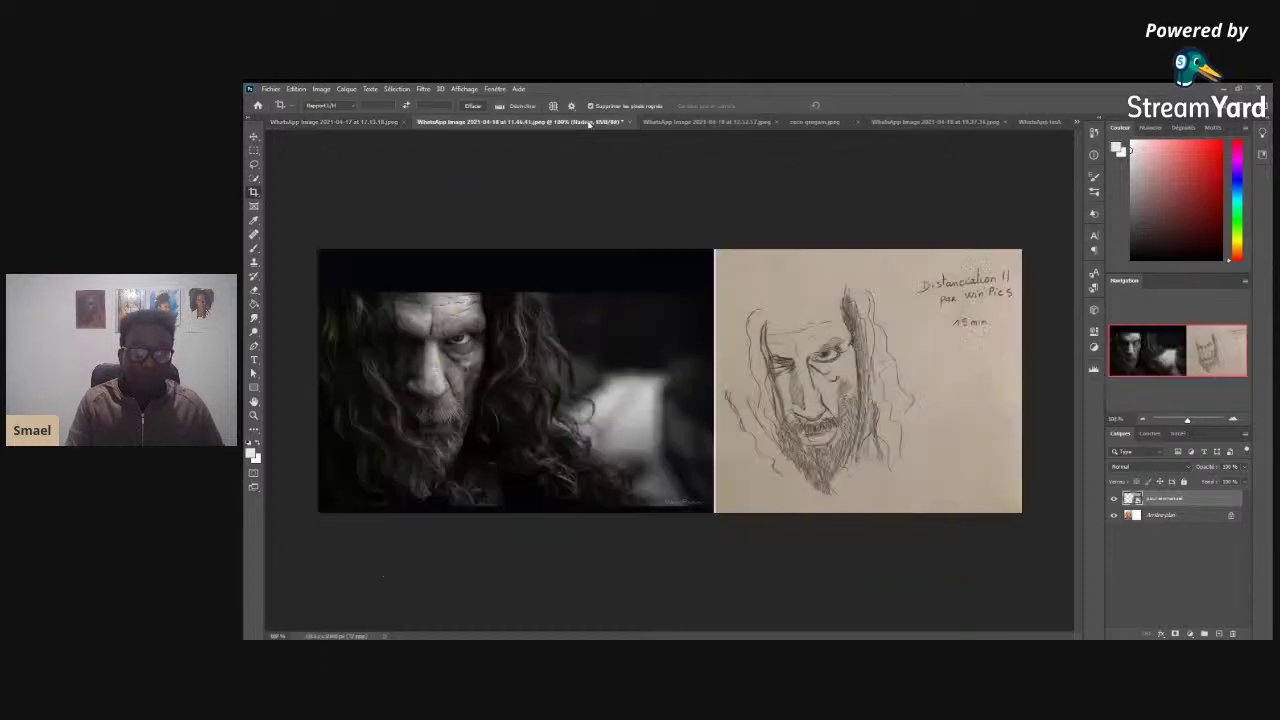
{"action": "left_click", "coordinate": [375, 122]}
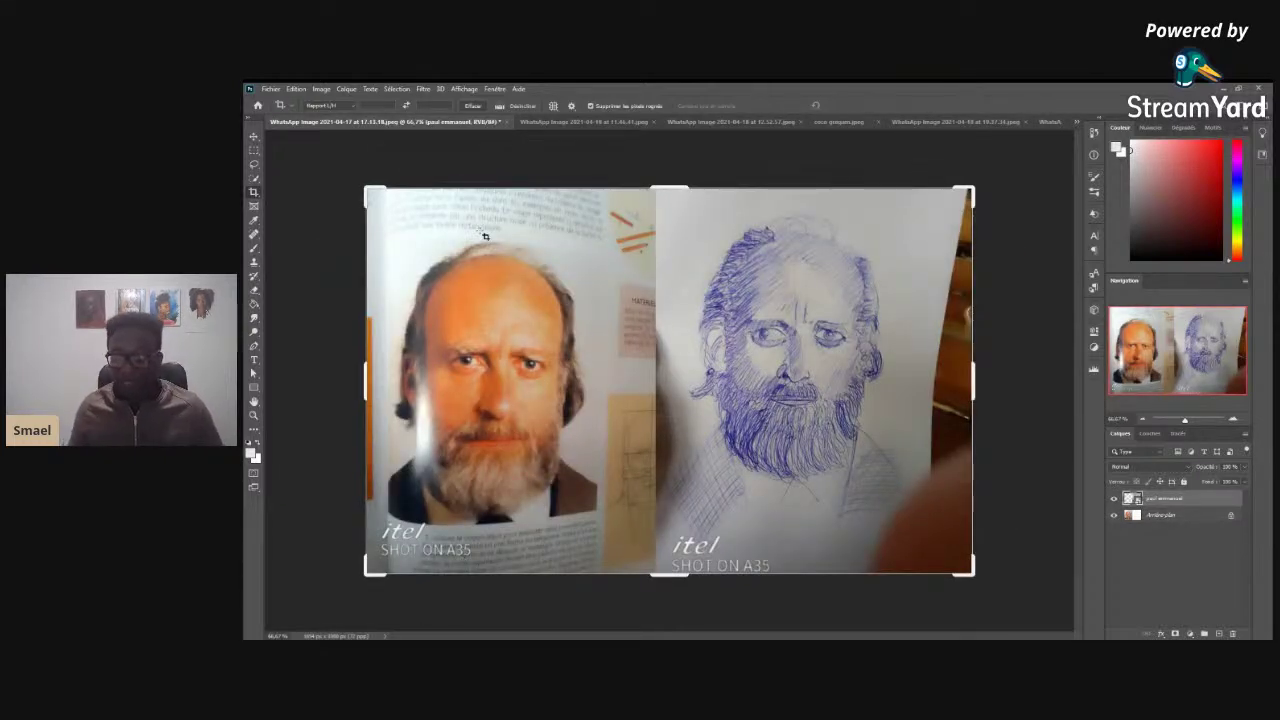
- Add a new layer above the bearded man's images and set the Brush to a small size with 100% hardness
{"action": "left_click", "coordinate": [1218, 634]}
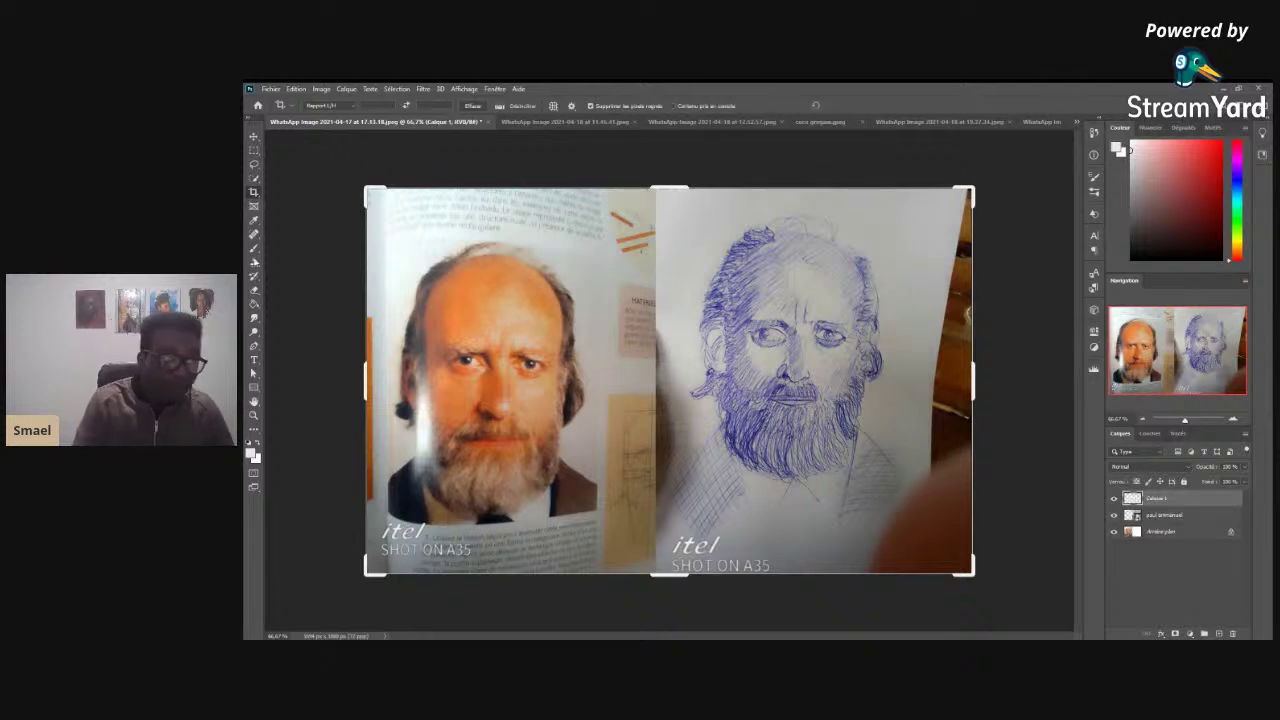
{"action": "key", "text": "b"}
{"action": "left_click_drag", "start_coordinate": [818, 300], "coordinate": [873, 410]}
{"action": "right_click", "coordinate": [864, 350]}
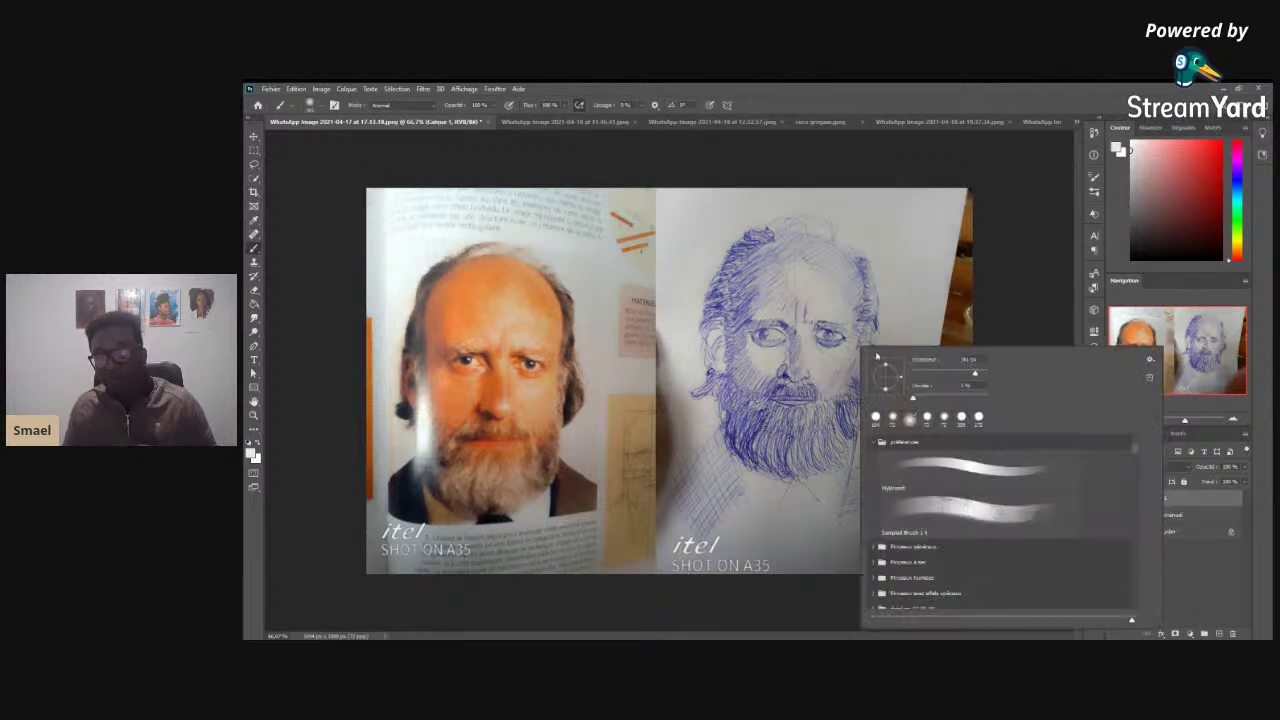
{"action": "mouse_move", "coordinate": [935, 374]}
{"action": "left_mouse_down"}
{"action": "mouse_move", "coordinate": [915, 375]}
{"action": "mouse_move", "coordinate": [984, 398]}
{"action": "left_mouse_up"}
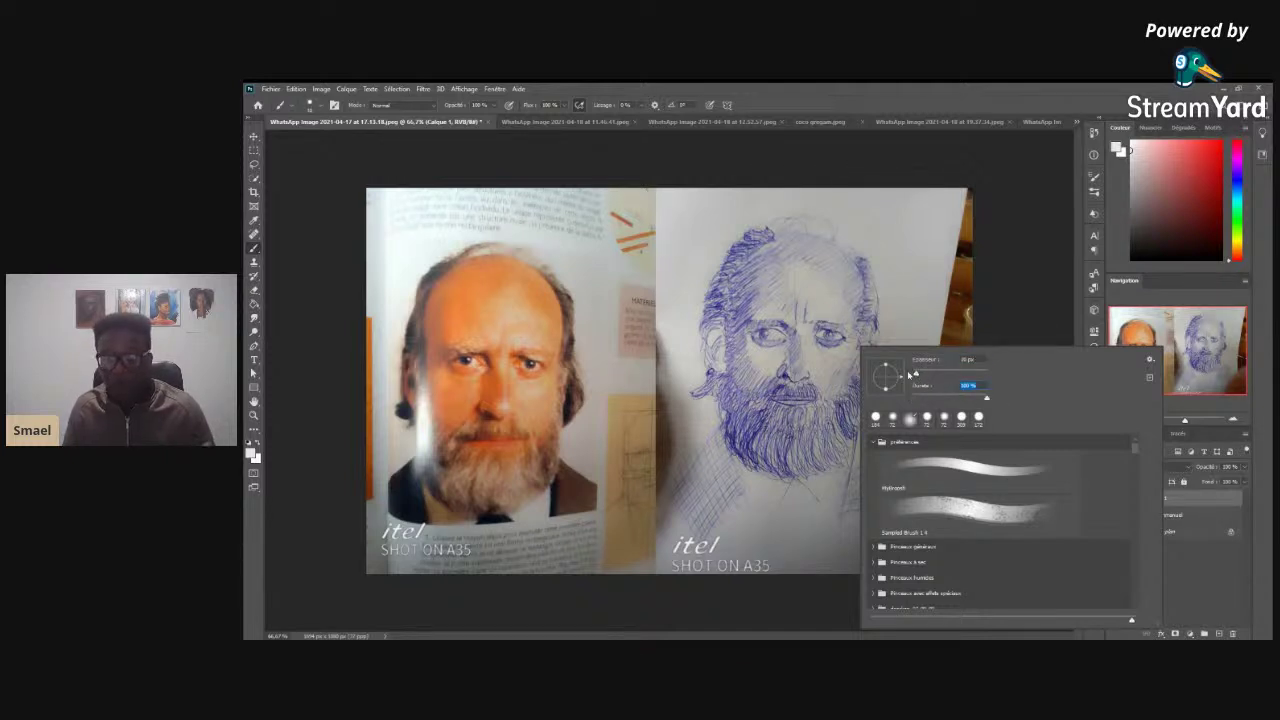
{"action": "left_click_drag", "start_coordinate": [918, 377], "coordinate": [912, 377]}
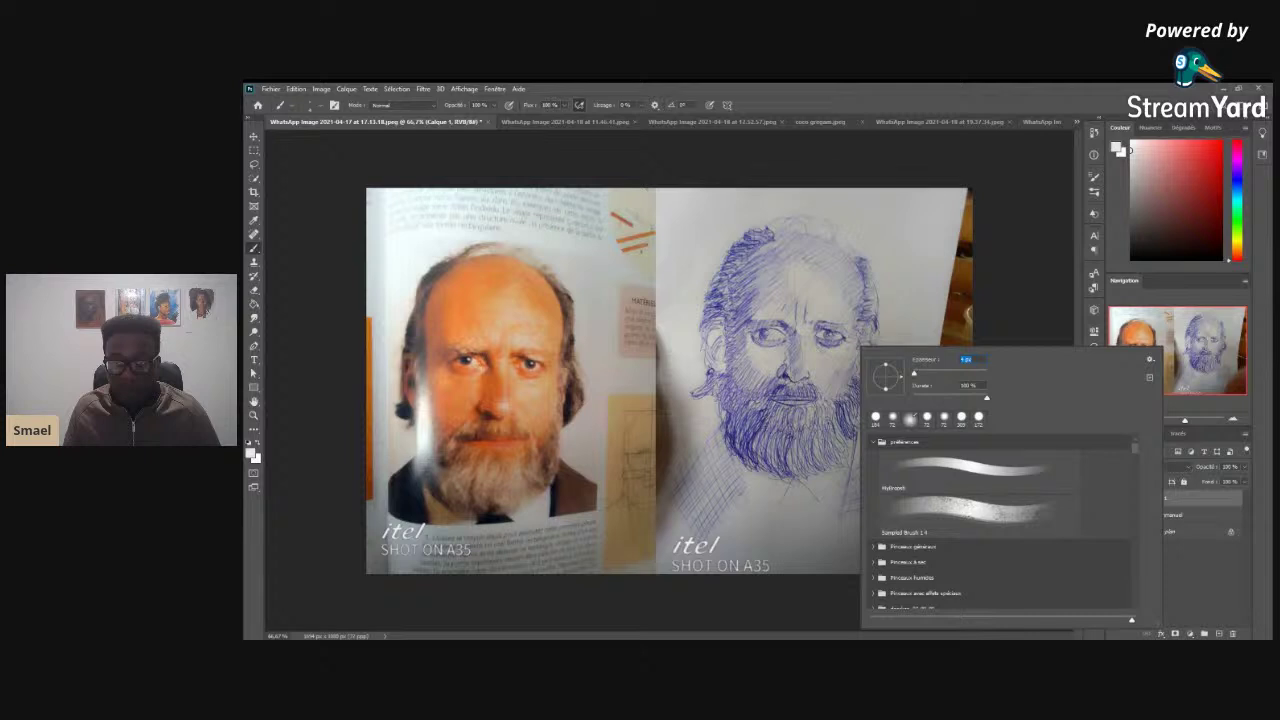
- Change the painting colour to red and undo the white test stroke beside the sketched head
{"action": "left_click", "coordinate": [910, 340]}
{"action": "left_click", "coordinate": [1219, 143]}
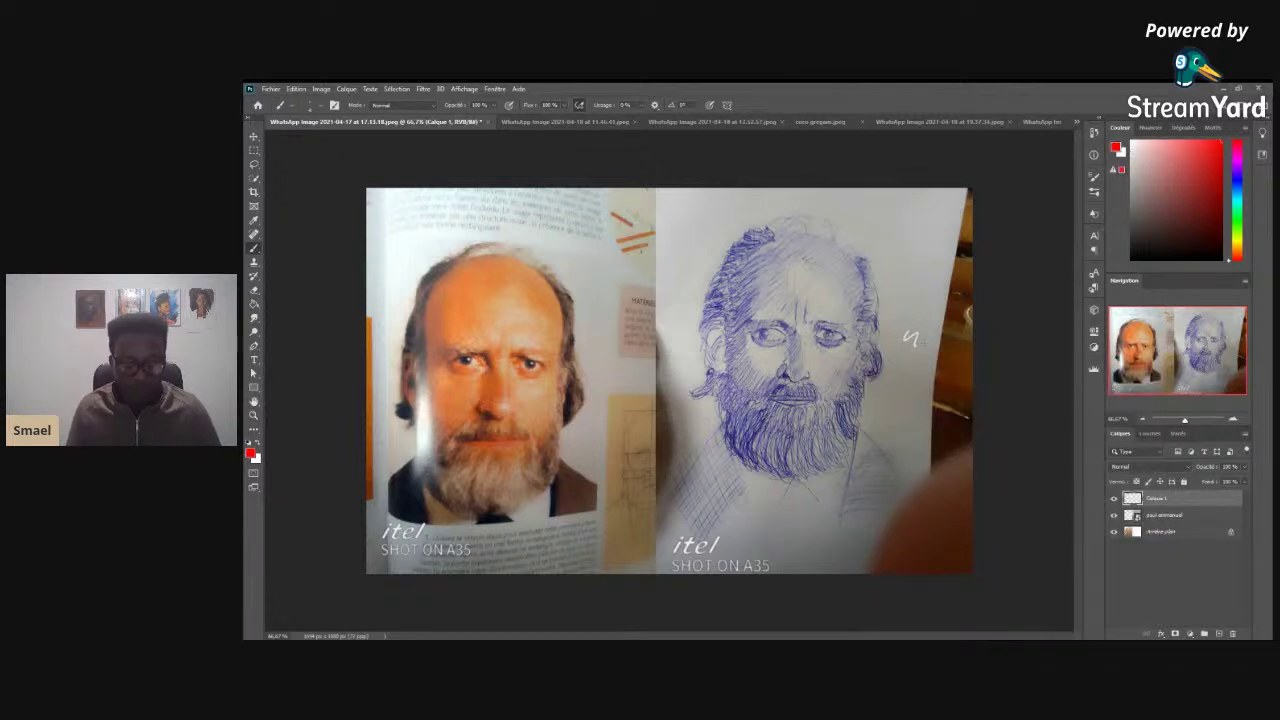
{"action": "key", "text": "ctrl+z"}
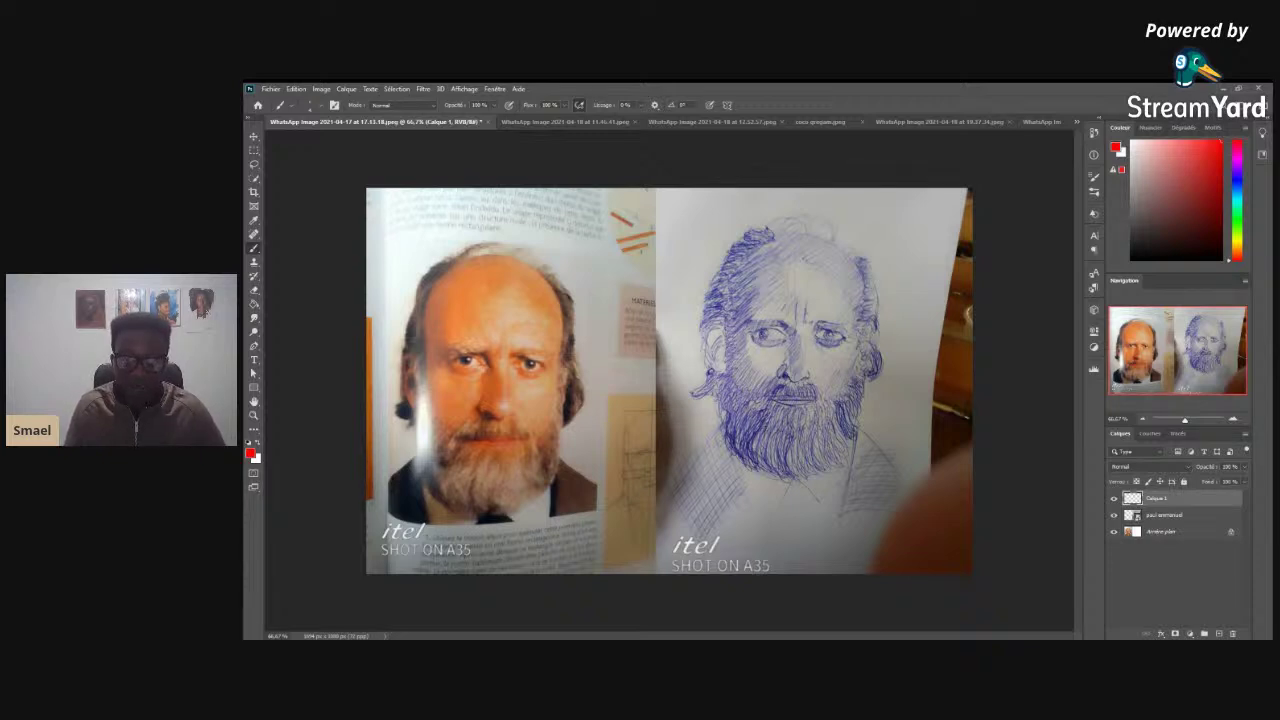
- Mark the sketched man's eye, nose and mouth with small red arrows
{"action": "left_click_drag", "start_coordinate": [765, 311], "coordinate": [772, 320]}
{"action": "left_click_drag", "start_coordinate": [829, 369], "coordinate": [816, 375]}
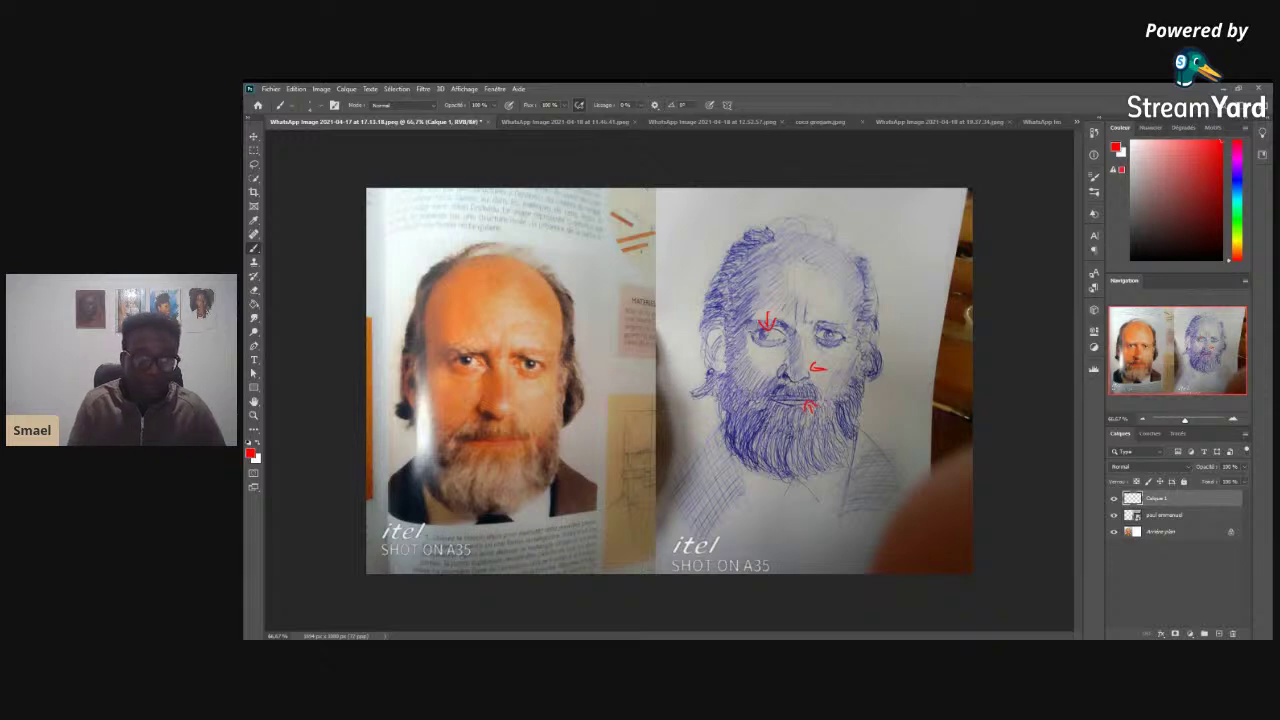
- Mark the vertical distance from eye to mouth with red lines on both the photo and the sketch
{"action": "mouse_move", "coordinate": [542, 384]}
{"action": "left_mouse_down"}
{"action": "mouse_move", "coordinate": [537, 432]}
{"action": "mouse_move", "coordinate": [548, 412]}
{"action": "mouse_move", "coordinate": [525, 424]}
{"action": "mouse_move", "coordinate": [552, 404]}
{"action": "mouse_move", "coordinate": [566, 370]}
{"action": "left_mouse_up"}
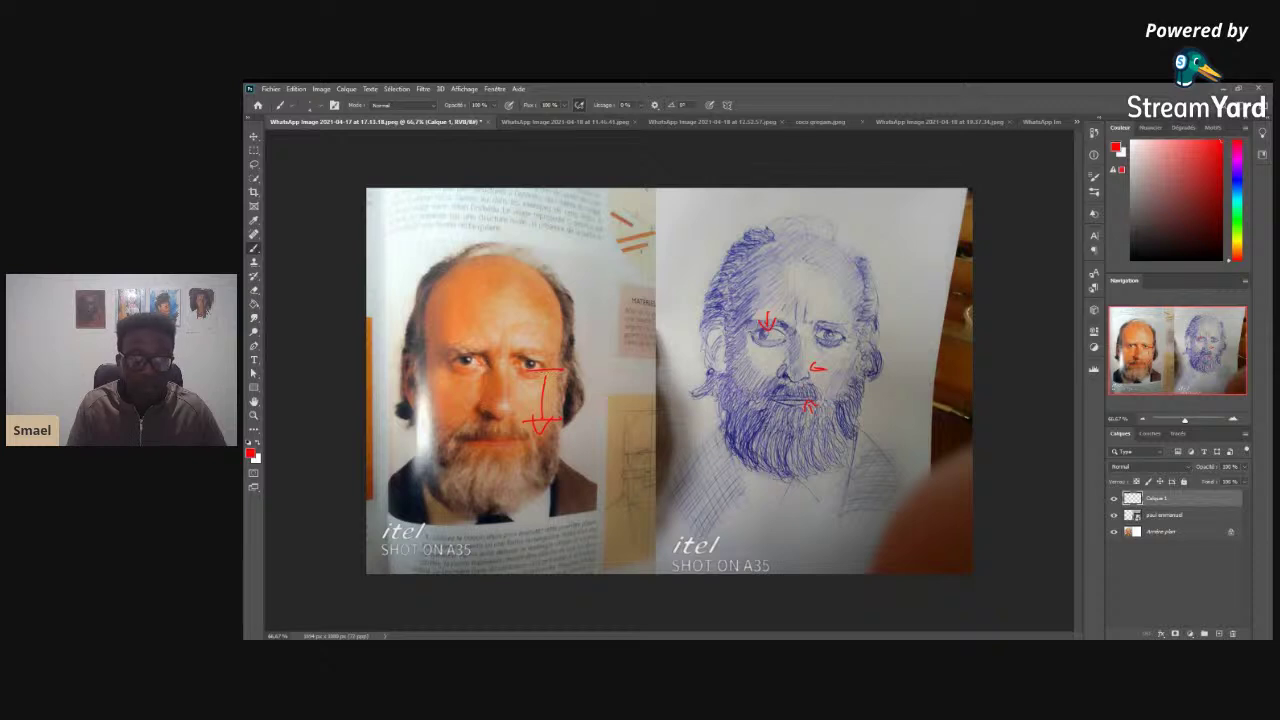
{"action": "left_click_drag", "start_coordinate": [732, 333], "coordinate": [758, 333]}
{"action": "left_click_drag", "start_coordinate": [736, 400], "coordinate": [786, 400]}
{"action": "left_click_drag", "start_coordinate": [746, 338], "coordinate": [746, 382]}
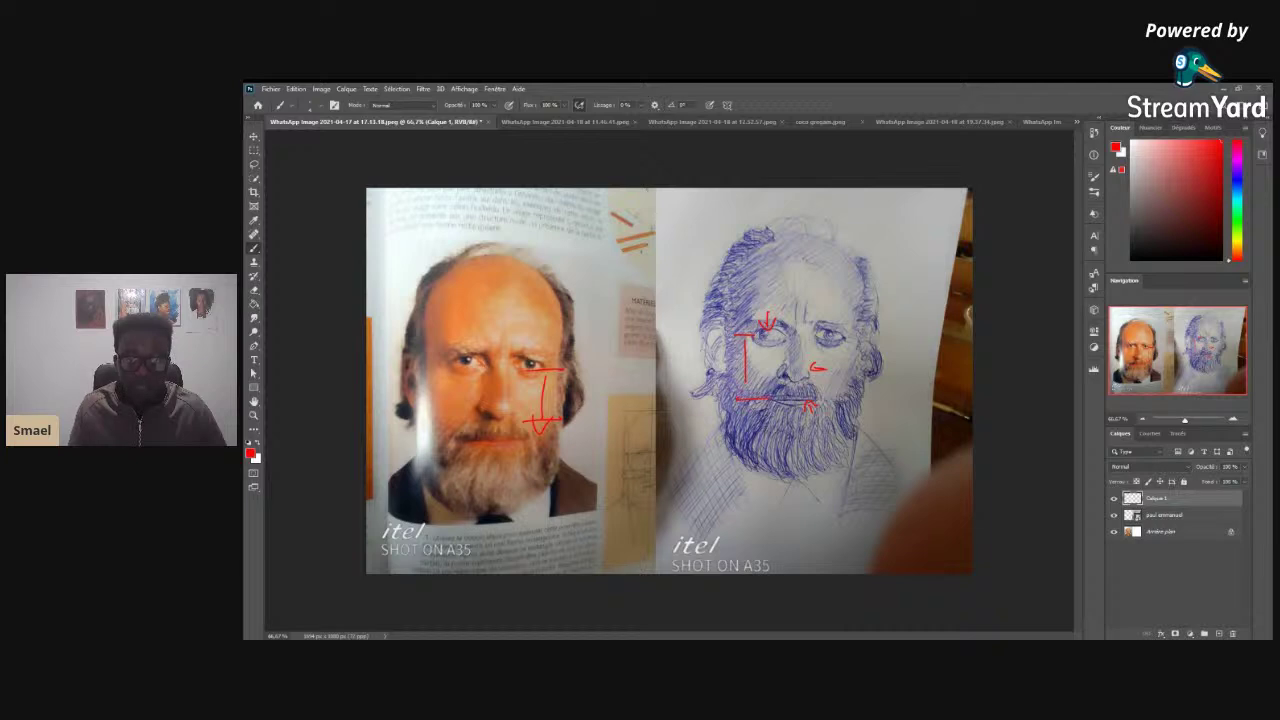
- Circle one eye in red on both the photo and the sketch, and toggle the annotation layer's visibility to compare
{"action": "left_click_drag", "start_coordinate": [520, 362], "coordinate": [542, 356]}
{"action": "left_click_drag", "start_coordinate": [754, 340], "coordinate": [766, 326]}
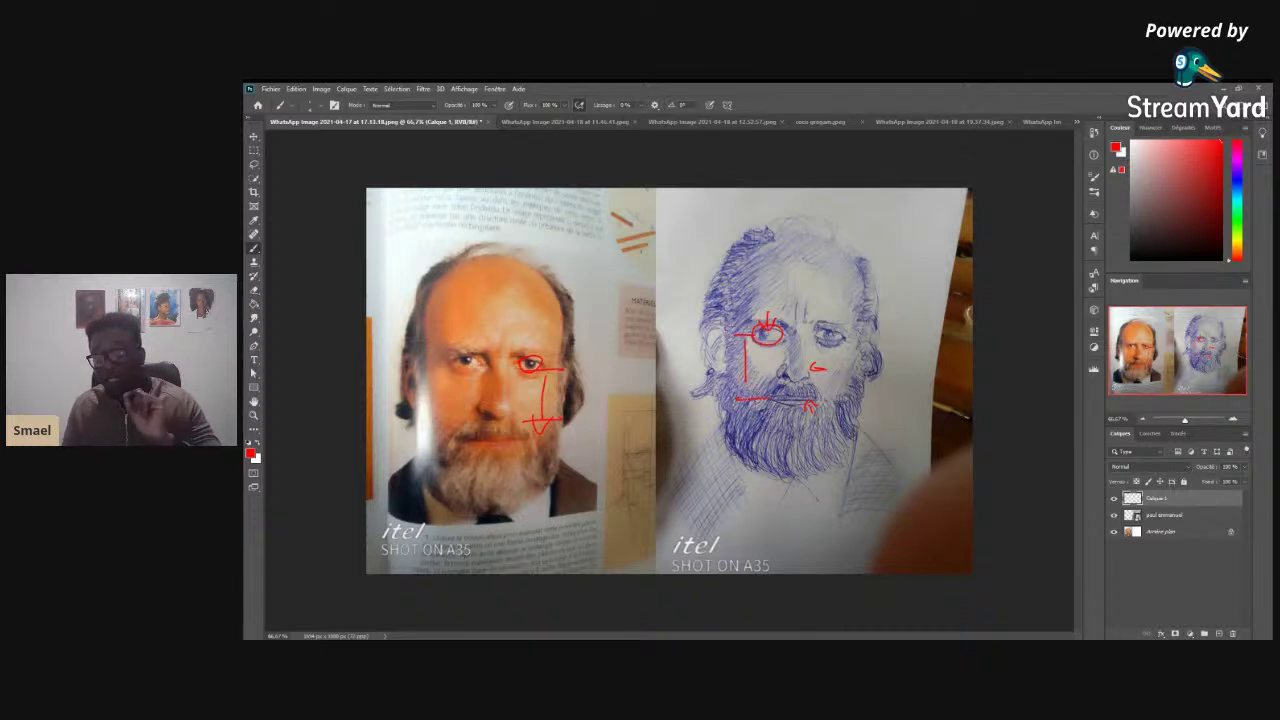
{"action": "left_click", "coordinate": [1114, 498]}
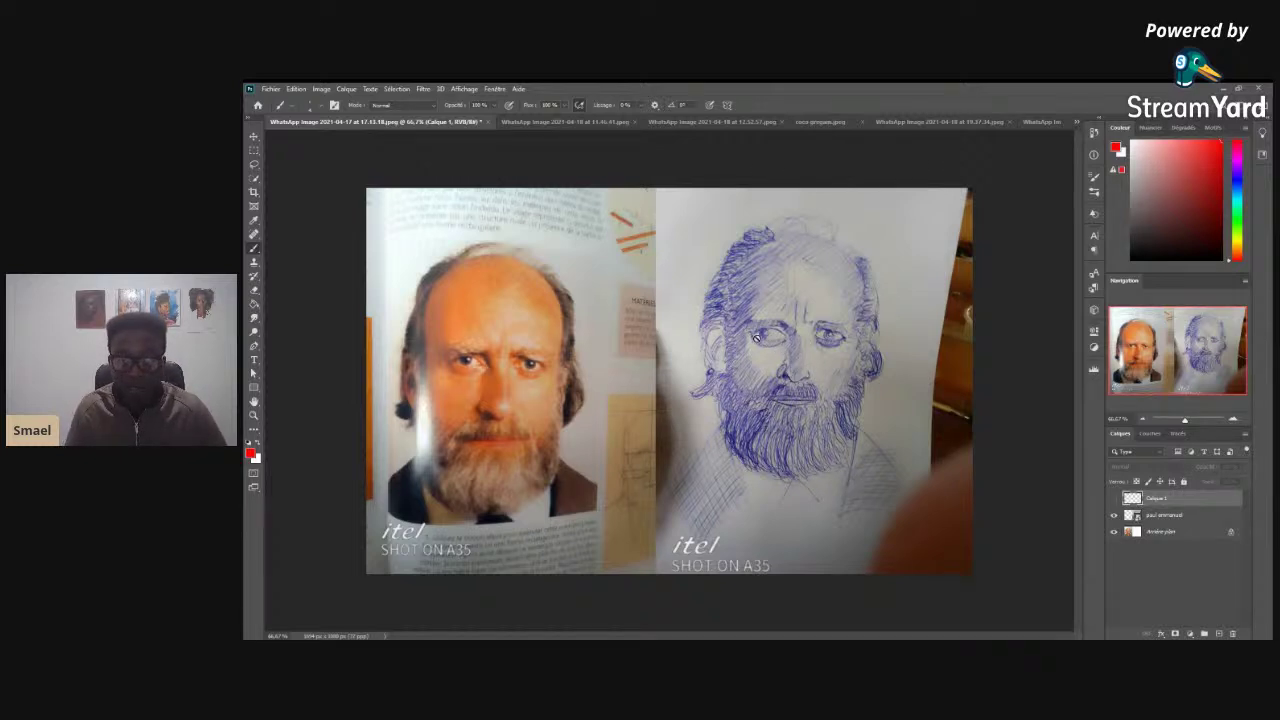
{"action": "left_click", "coordinate": [1114, 498]}
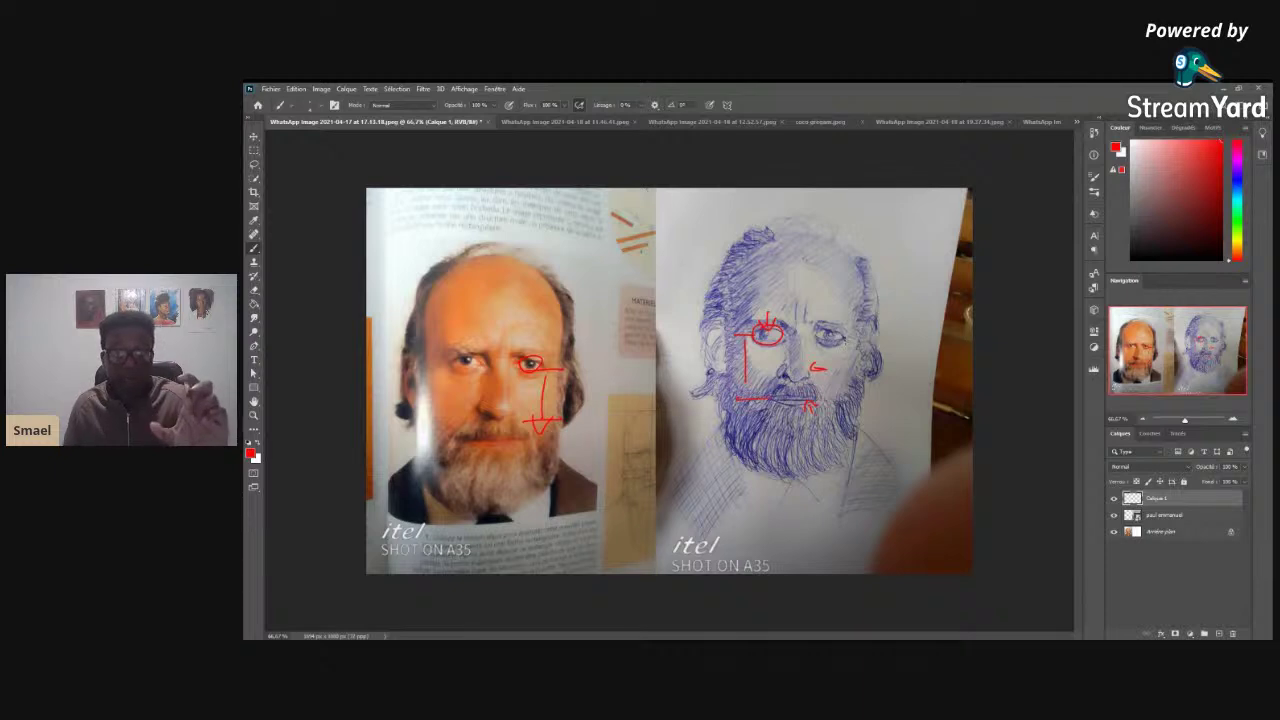
- Draw a red arrow from the sketch's other eye down to mouth level and clear the red marks around the nose
{"action": "left_click_drag", "start_coordinate": [843, 344], "coordinate": [843, 394]}
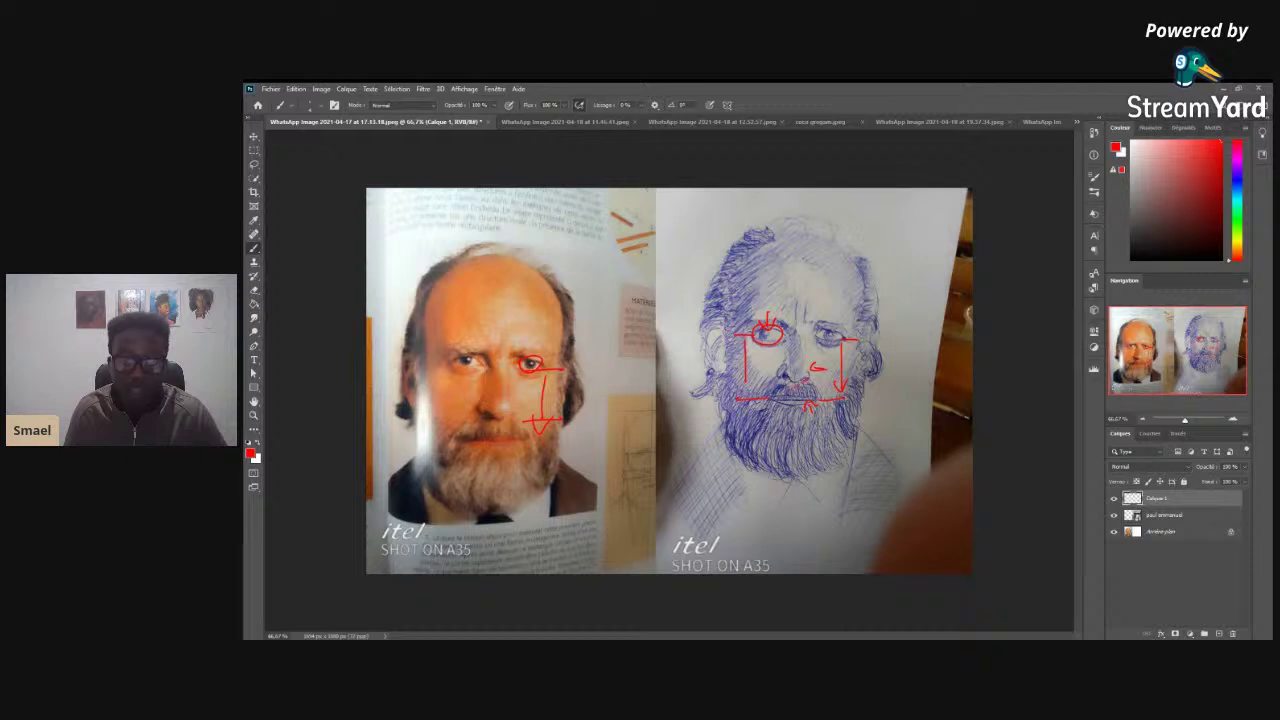
{"action": "left_click_drag", "start_coordinate": [790, 390], "coordinate": [785, 383]}
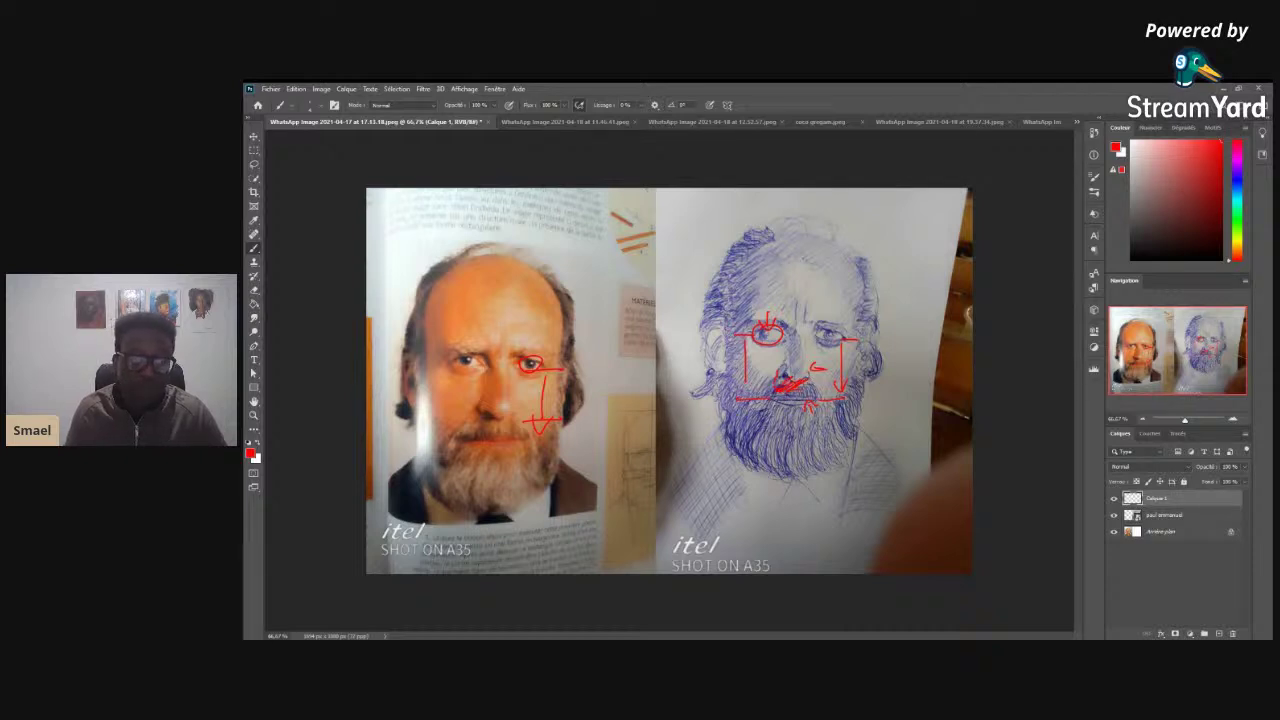
{"action": "key", "text": "ctrl+z"}
{"action": "key", "text": "ctrl+z"}
{"action": "key", "text": "ctrl+z"}
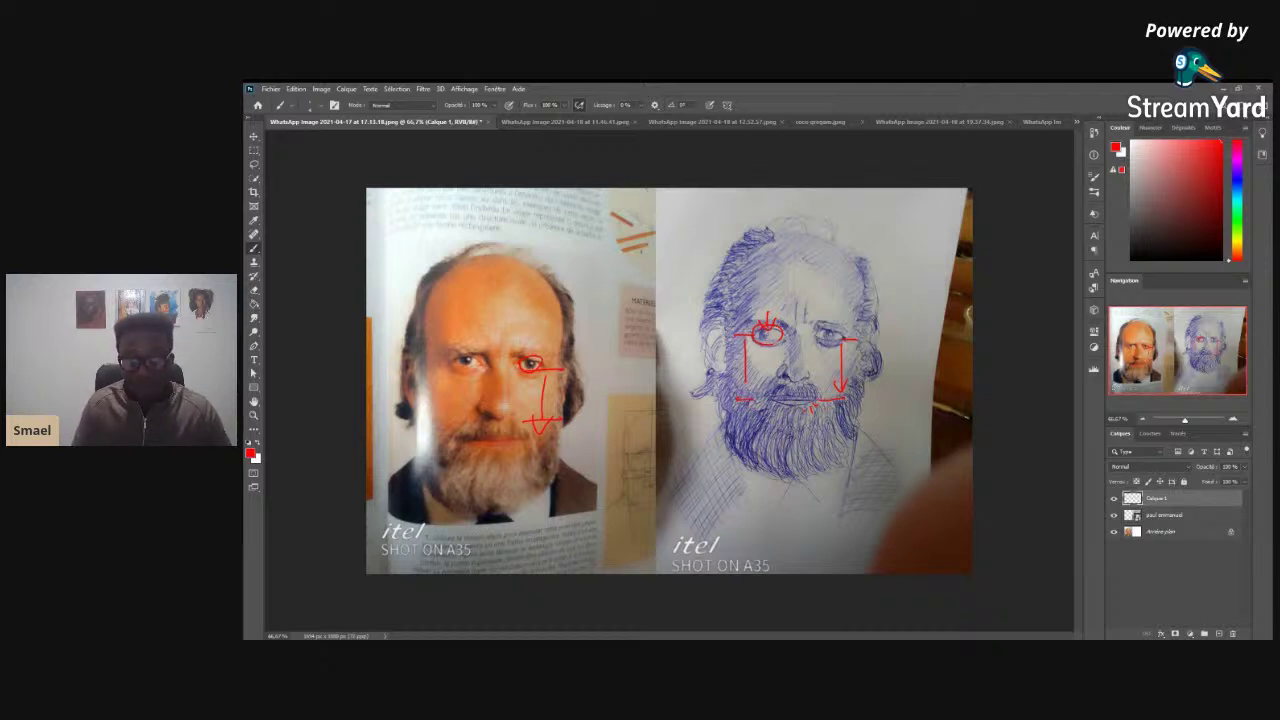
- Outline the bearded man's head in red, as an oval on the sketch and a rectangle on the photo, and hide the annotation layer
{"action": "mouse_move", "coordinate": [746, 241]}
{"action": "left_mouse_down"}
{"action": "mouse_move", "coordinate": [784, 232]}
{"action": "mouse_move", "coordinate": [844, 248]}
{"action": "mouse_move", "coordinate": [862, 330]}
{"action": "mouse_move", "coordinate": [810, 456]}
{"action": "left_mouse_up"}
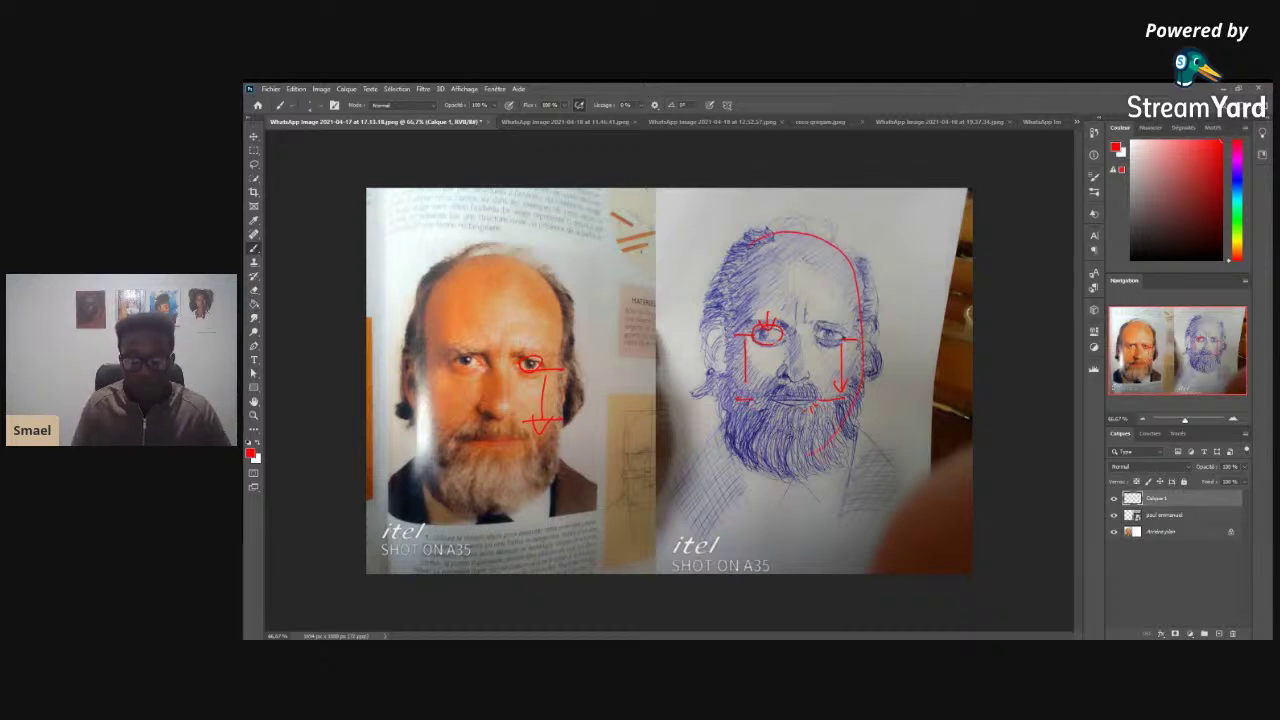
{"action": "mouse_move", "coordinate": [746, 238]}
{"action": "left_mouse_down"}
{"action": "mouse_move", "coordinate": [727, 325]}
{"action": "mouse_move", "coordinate": [727, 385]}
{"action": "mouse_move", "coordinate": [805, 452]}
{"action": "left_mouse_up"}
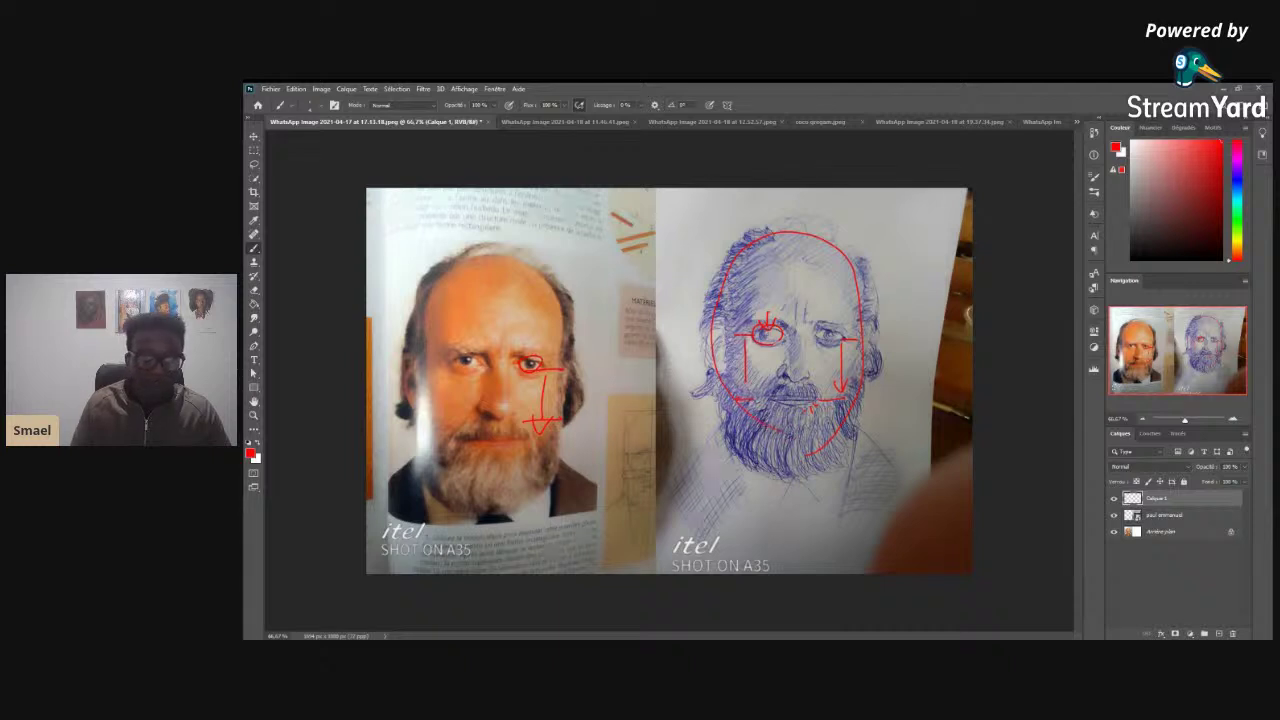
{"action": "mouse_move", "coordinate": [436, 251]}
{"action": "left_mouse_down"}
{"action": "mouse_move", "coordinate": [556, 250]}
{"action": "mouse_move", "coordinate": [567, 480]}
{"action": "mouse_move", "coordinate": [562, 500]}
{"action": "mouse_move", "coordinate": [422, 503]}
{"action": "left_mouse_up"}
{"action": "left_click_drag", "start_coordinate": [415, 253], "coordinate": [432, 500]}
{"action": "left_click_drag", "start_coordinate": [419, 253], "coordinate": [426, 500]}
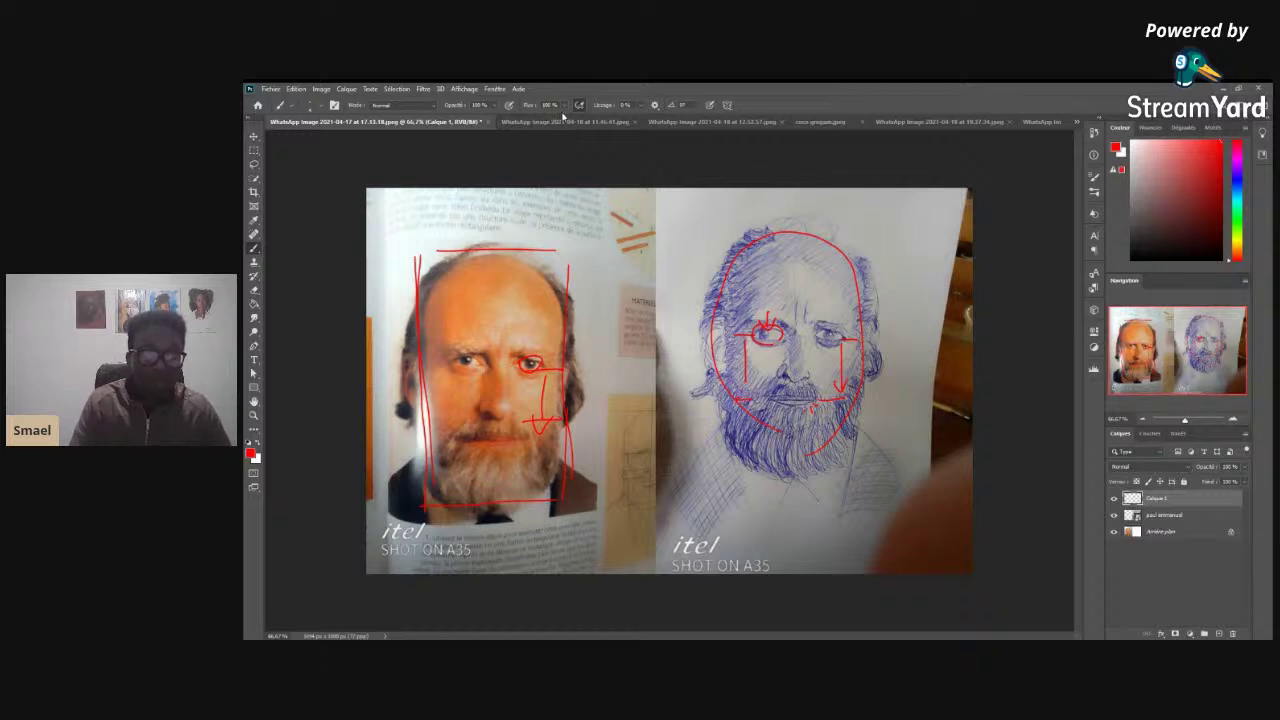
{"action": "left_click", "coordinate": [1113, 498]}
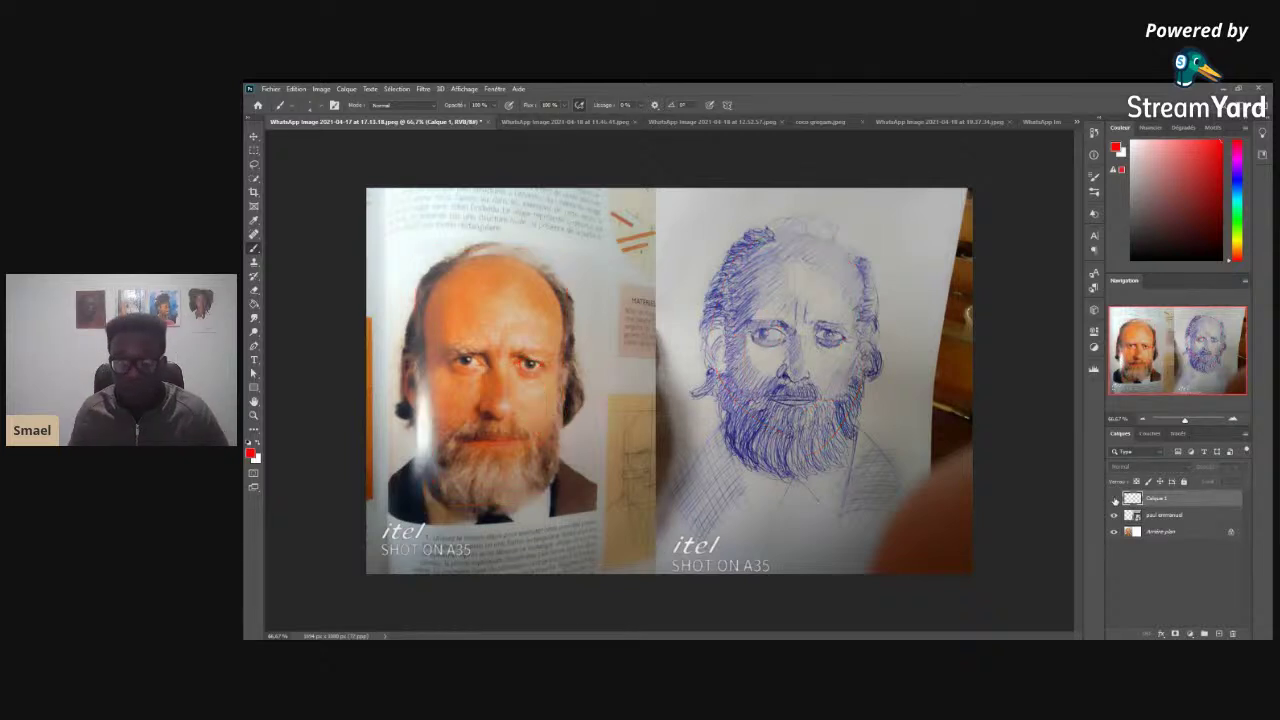
- On a new layer in the long-haired man's document, draw red face axes and eye lines over photo and sketch, and hide that layer
{"action": "left_click", "coordinate": [553, 122]}
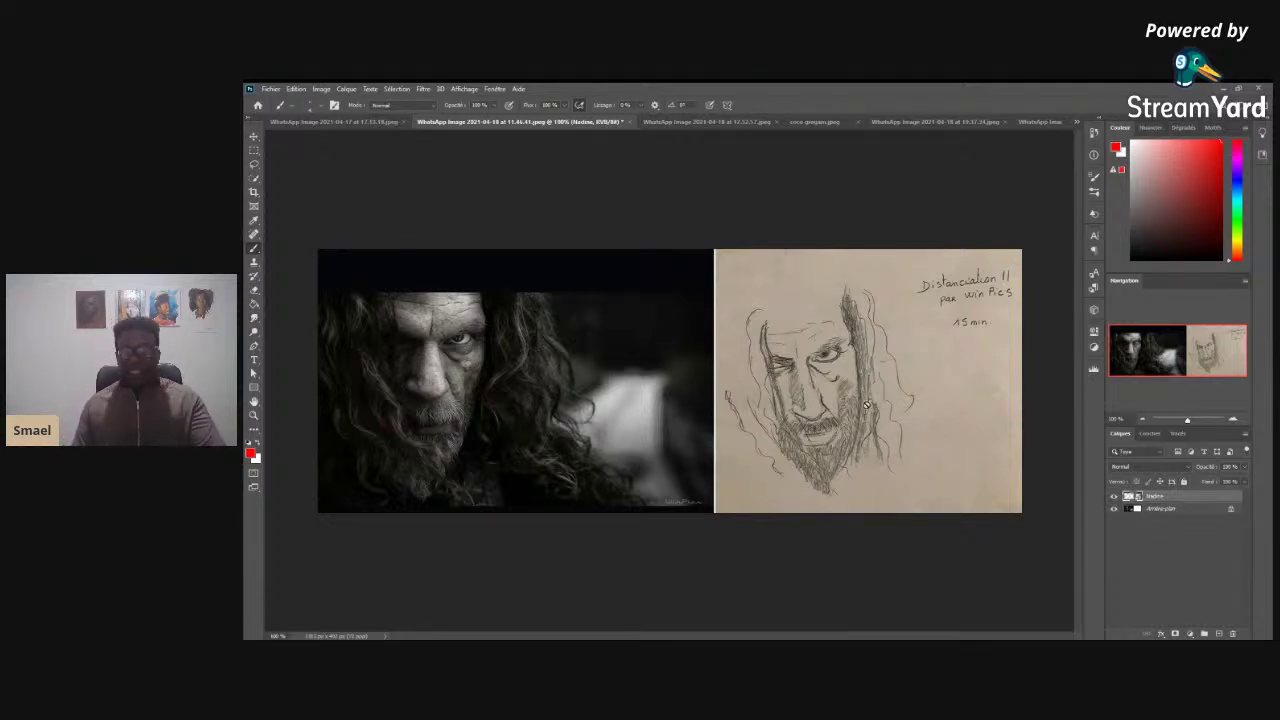
{"action": "left_click", "coordinate": [1219, 634]}
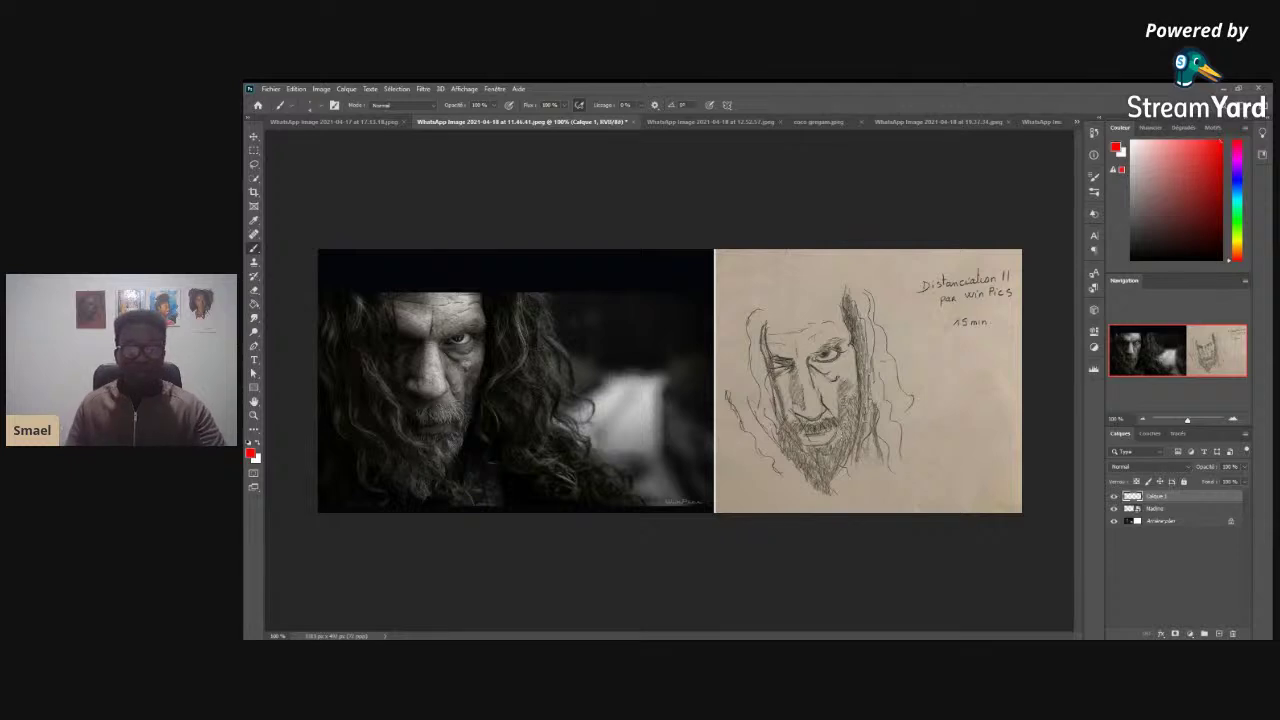
{"action": "left_click_drag", "start_coordinate": [430, 284], "coordinate": [431, 466]}
{"action": "left_click_drag", "start_coordinate": [789, 290], "coordinate": [838, 512]}
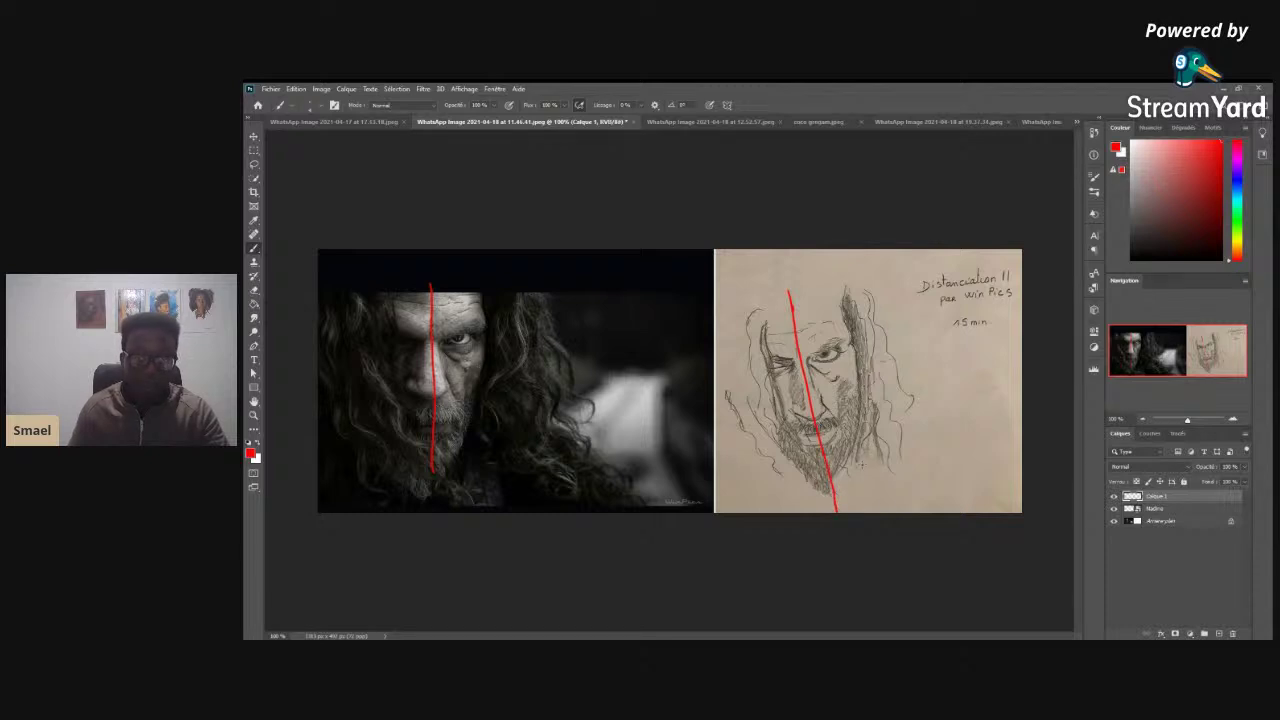
{"action": "left_click_drag", "start_coordinate": [370, 340], "coordinate": [497, 342]}
{"action": "left_click_drag", "start_coordinate": [756, 372], "coordinate": [879, 346]}
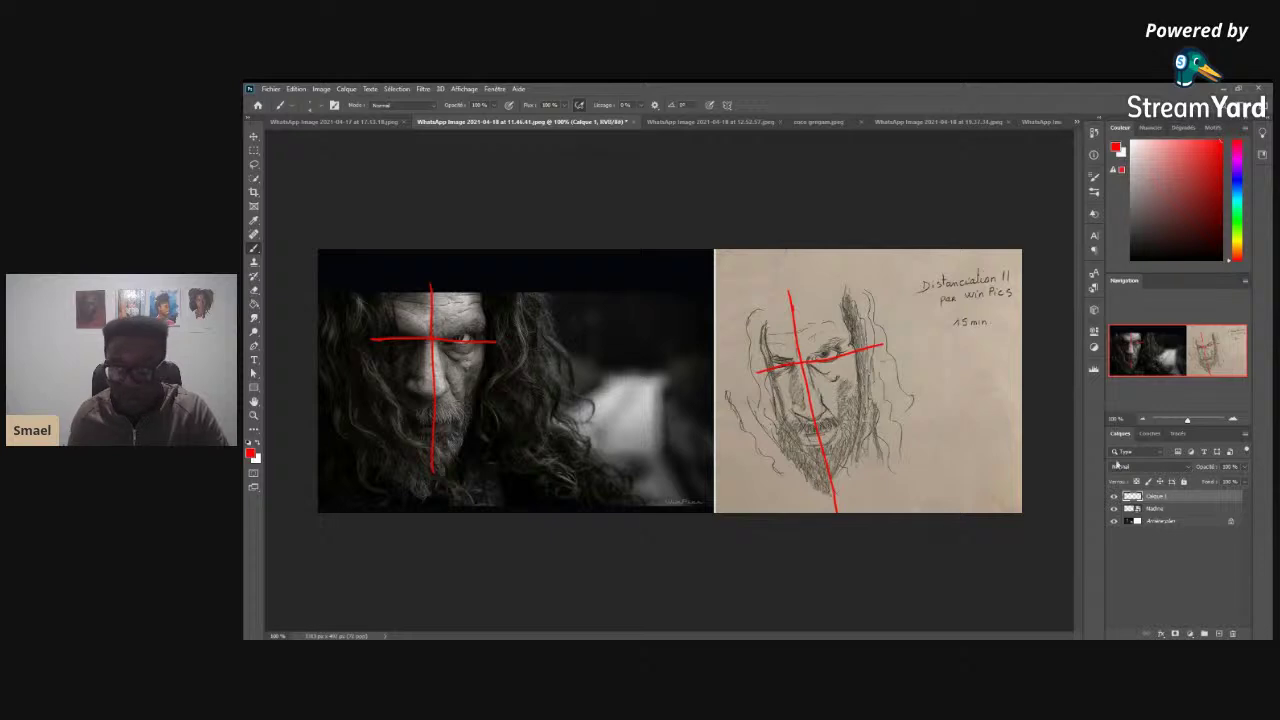
{"action": "left_click", "coordinate": [1114, 496]}
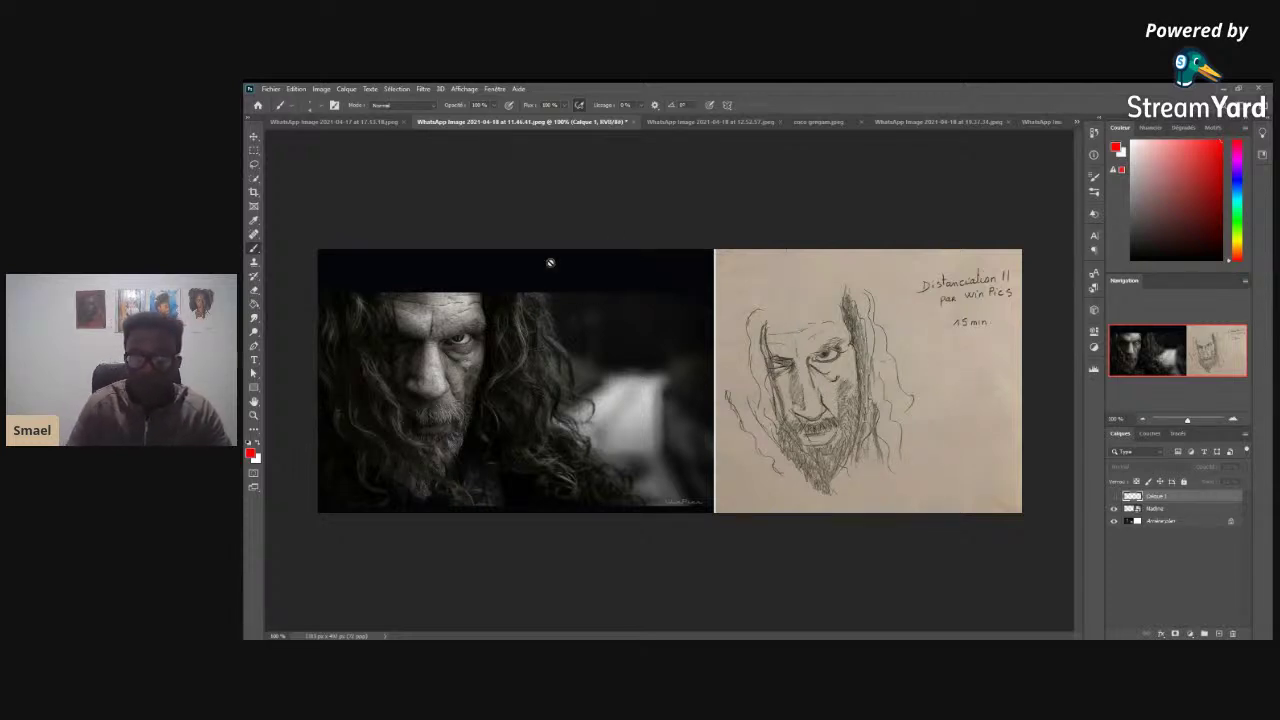
- Add a new layer to the blonde woman's portrait comparison and reduce the brush size
{"action": "left_click", "coordinate": [690, 122]}
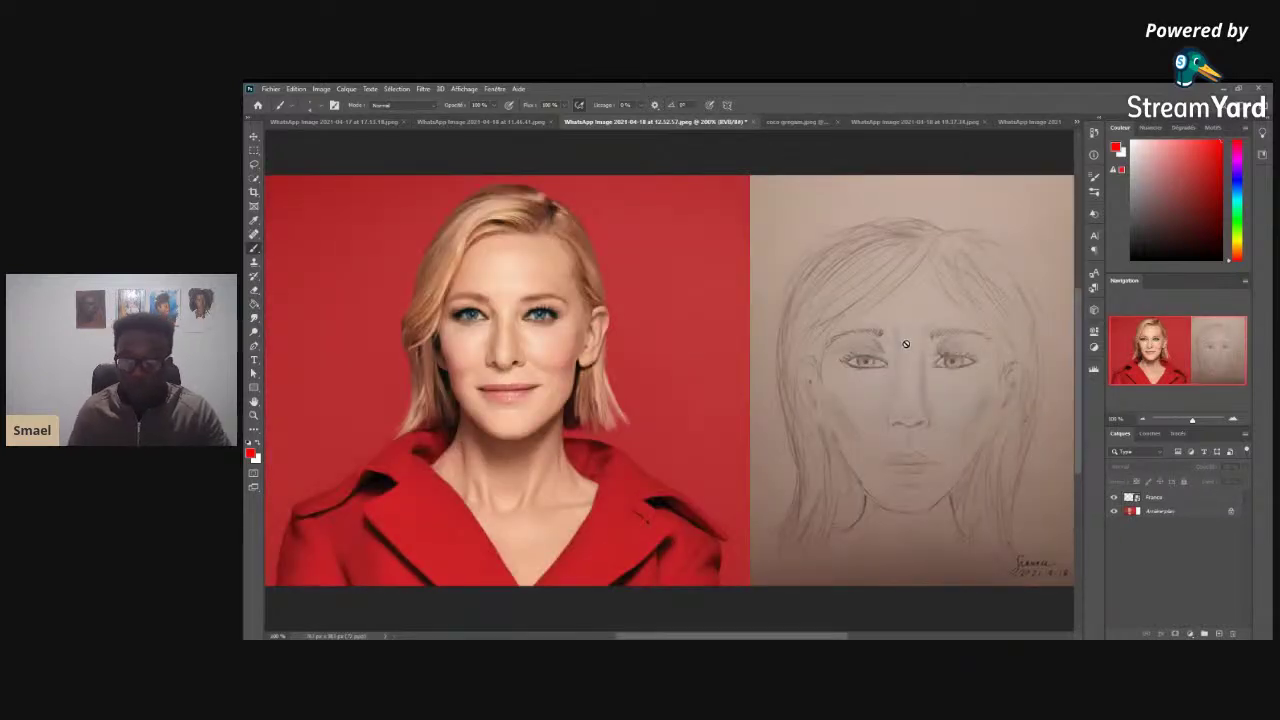
{"action": "left_click", "coordinate": [1218, 633]}
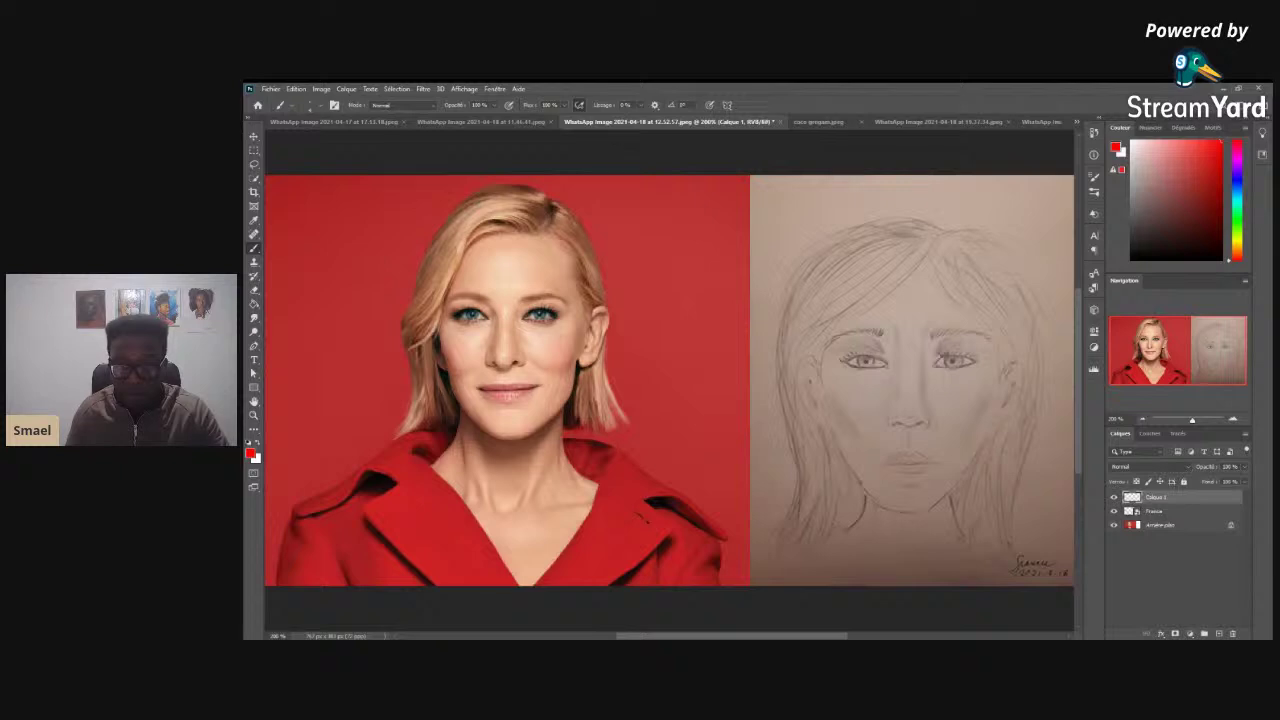
{"action": "right_click", "coordinate": [919, 428]}
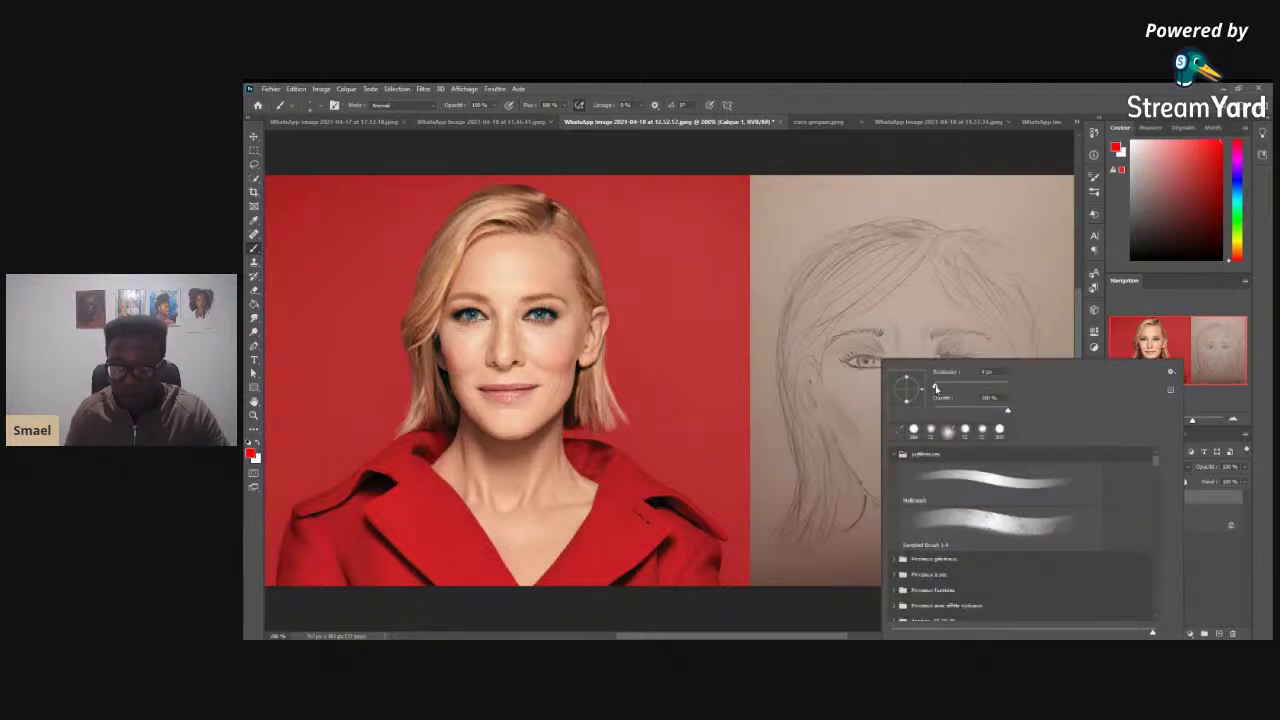
{"action": "left_click_drag", "start_coordinate": [935, 388], "coordinate": [933, 388]}
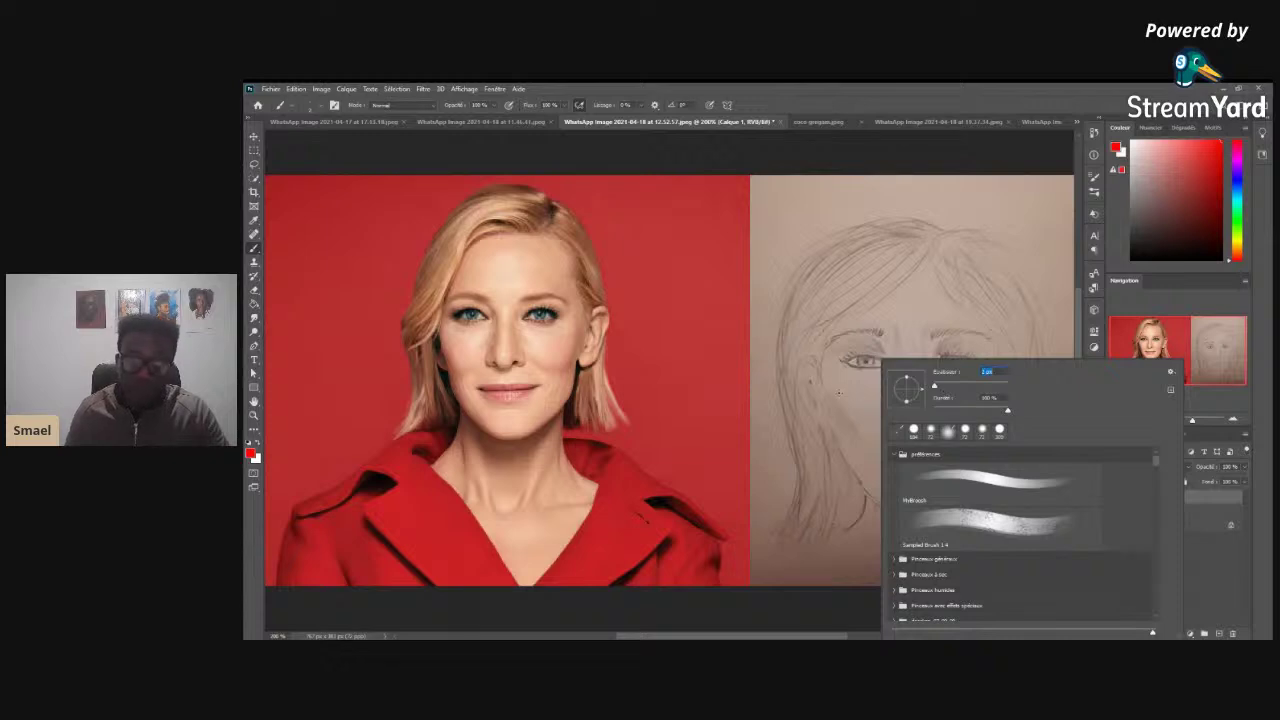
{"action": "key", "text": "Return"}
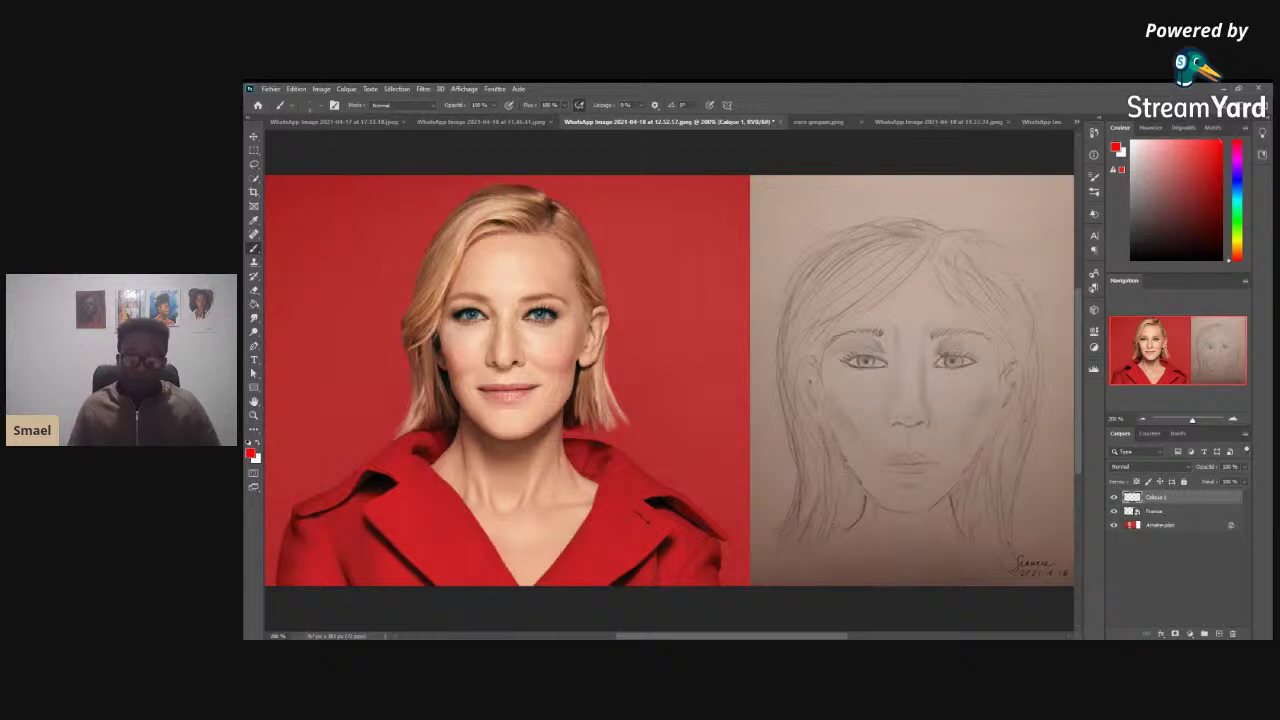
- Trace the jawline in red on both sides of the woman's face in the sketch and the photo, extending the sketch's lines to the chin
{"action": "left_click_drag", "start_coordinate": [862, 488], "coordinate": [833, 440]}
{"action": "left_click_drag", "start_coordinate": [980, 448], "coordinate": [956, 486]}
{"action": "left_click_drag", "start_coordinate": [996, 440], "coordinate": [962, 482]}
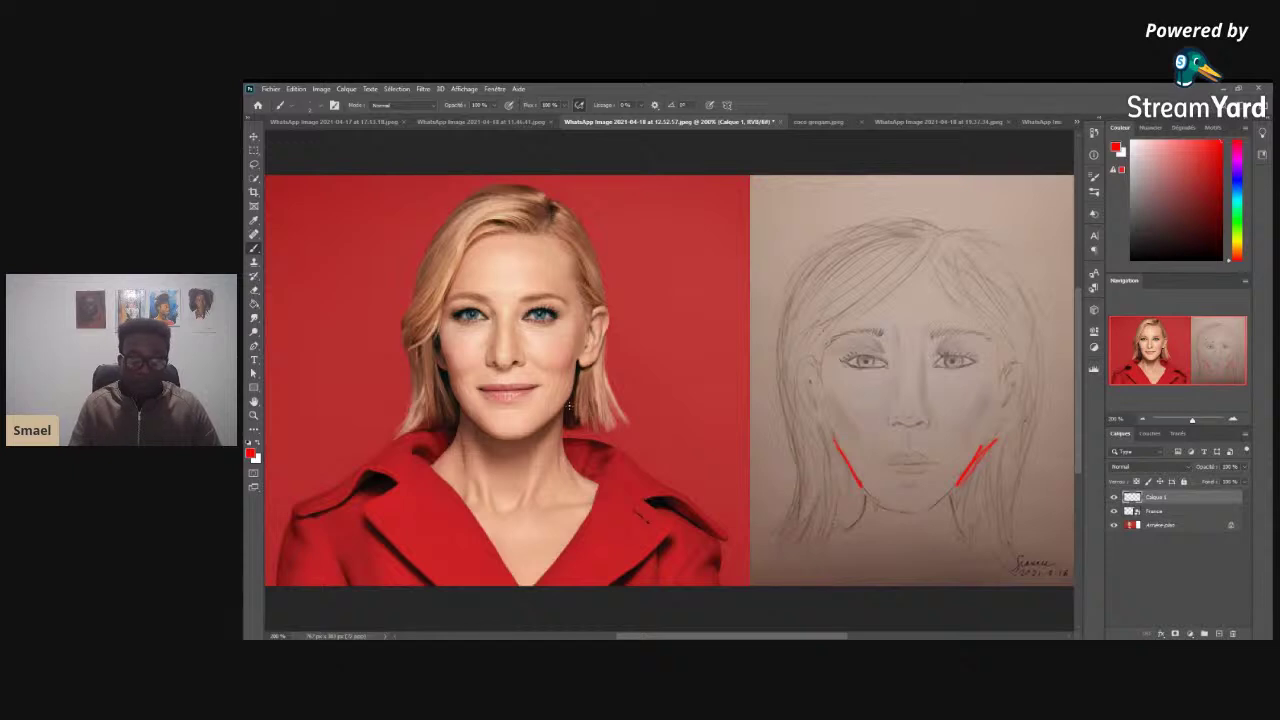
{"action": "left_click_drag", "start_coordinate": [575, 369], "coordinate": [572, 394]}
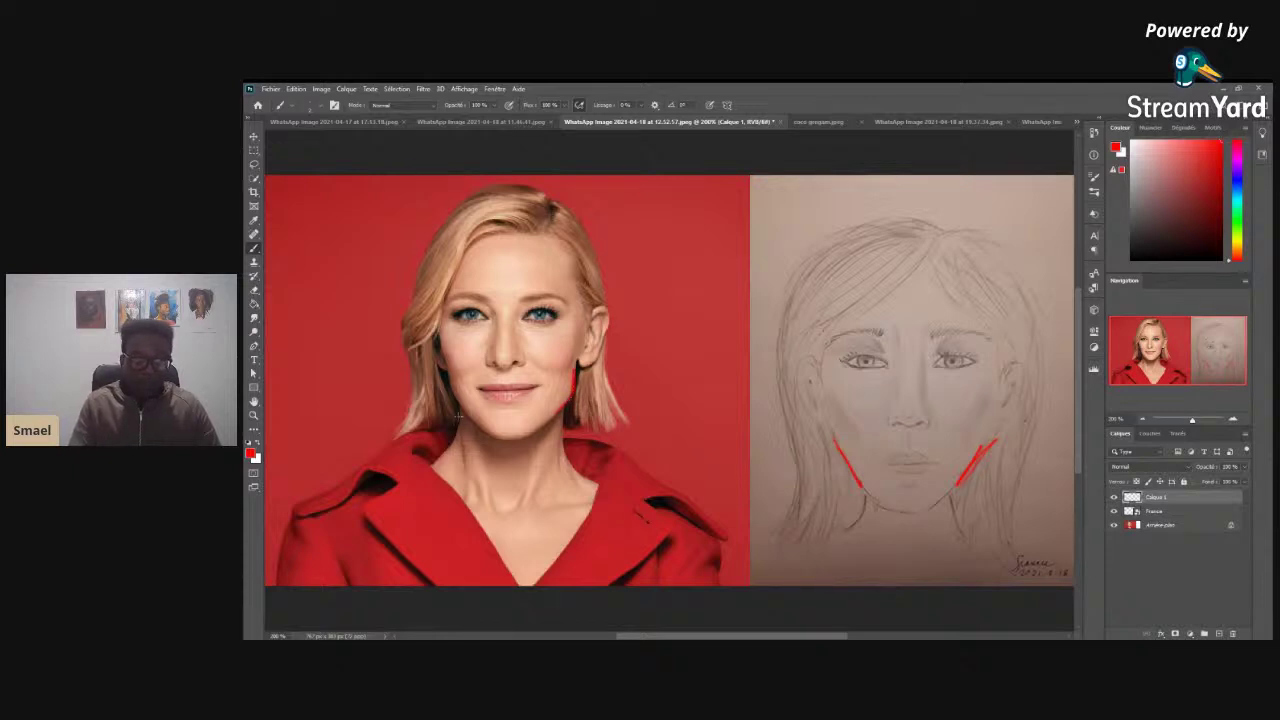
{"action": "mouse_move", "coordinate": [456, 404]}
{"action": "left_mouse_down"}
{"action": "mouse_move", "coordinate": [449, 378]}
{"action": "mouse_move", "coordinate": [463, 409]}
{"action": "left_mouse_up"}
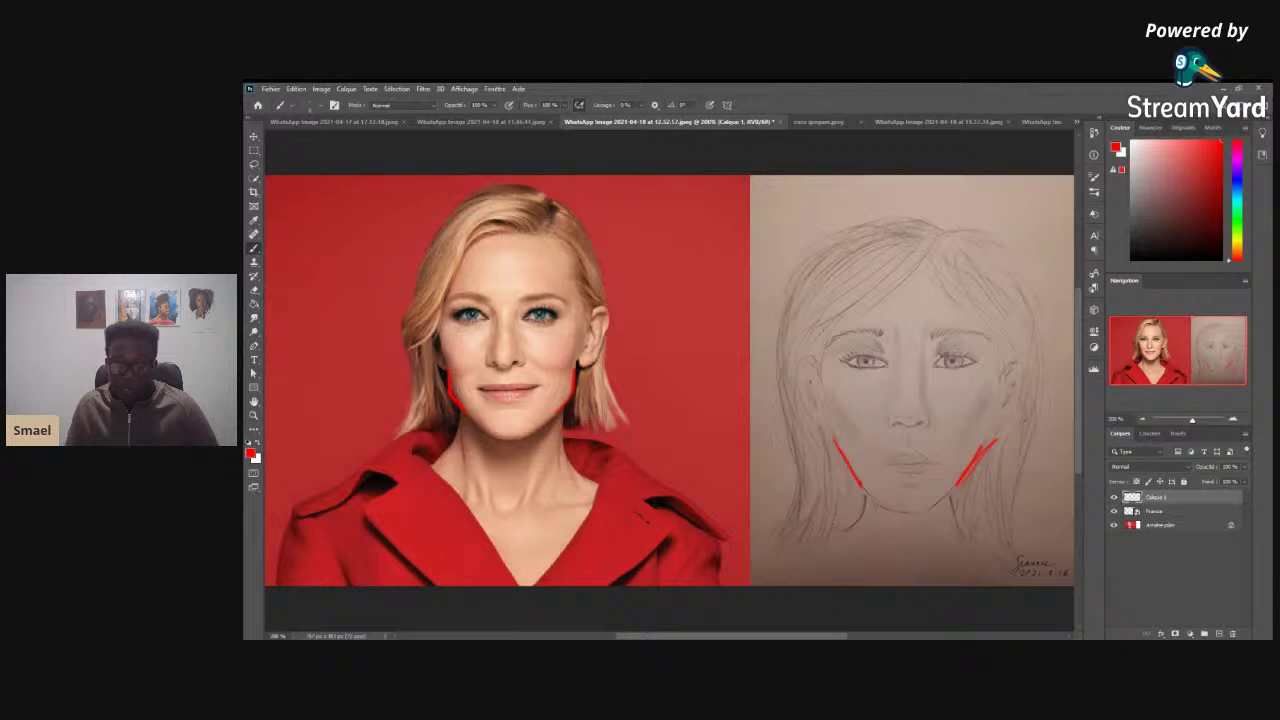
{"action": "left_click_drag", "start_coordinate": [854, 480], "coordinate": [876, 507]}
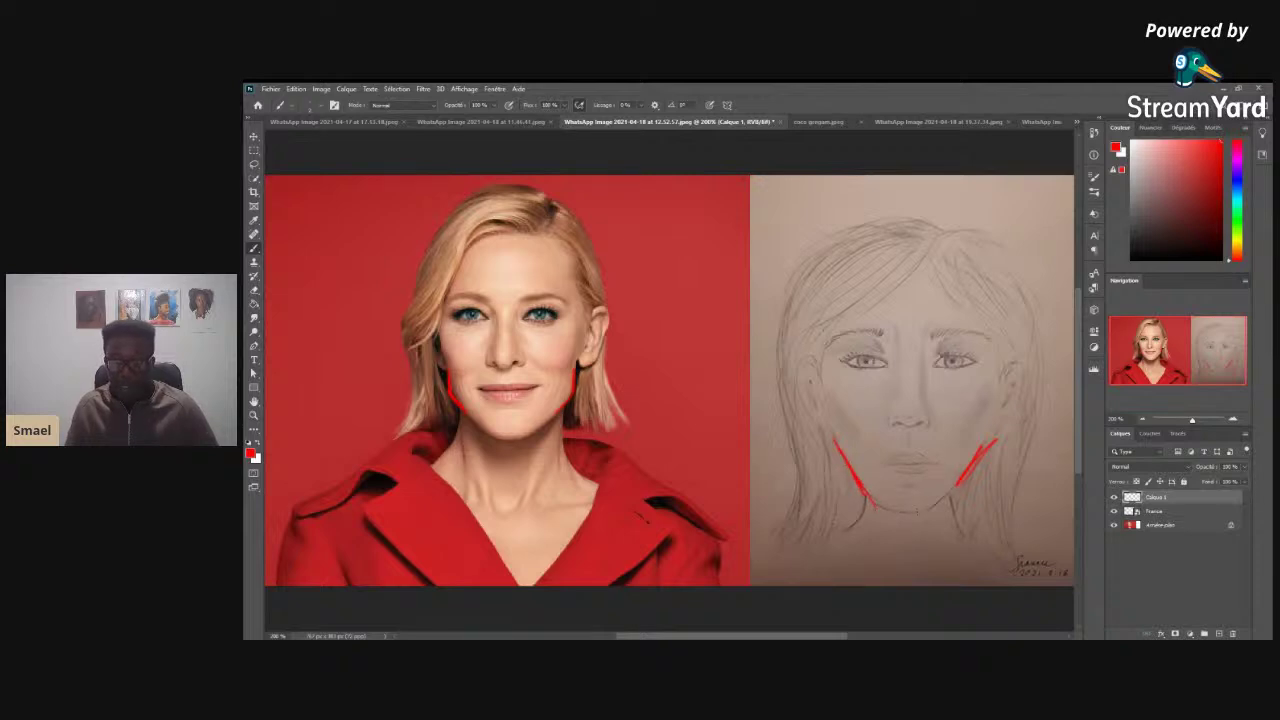
{"action": "left_click_drag", "start_coordinate": [958, 482], "coordinate": [924, 510]}
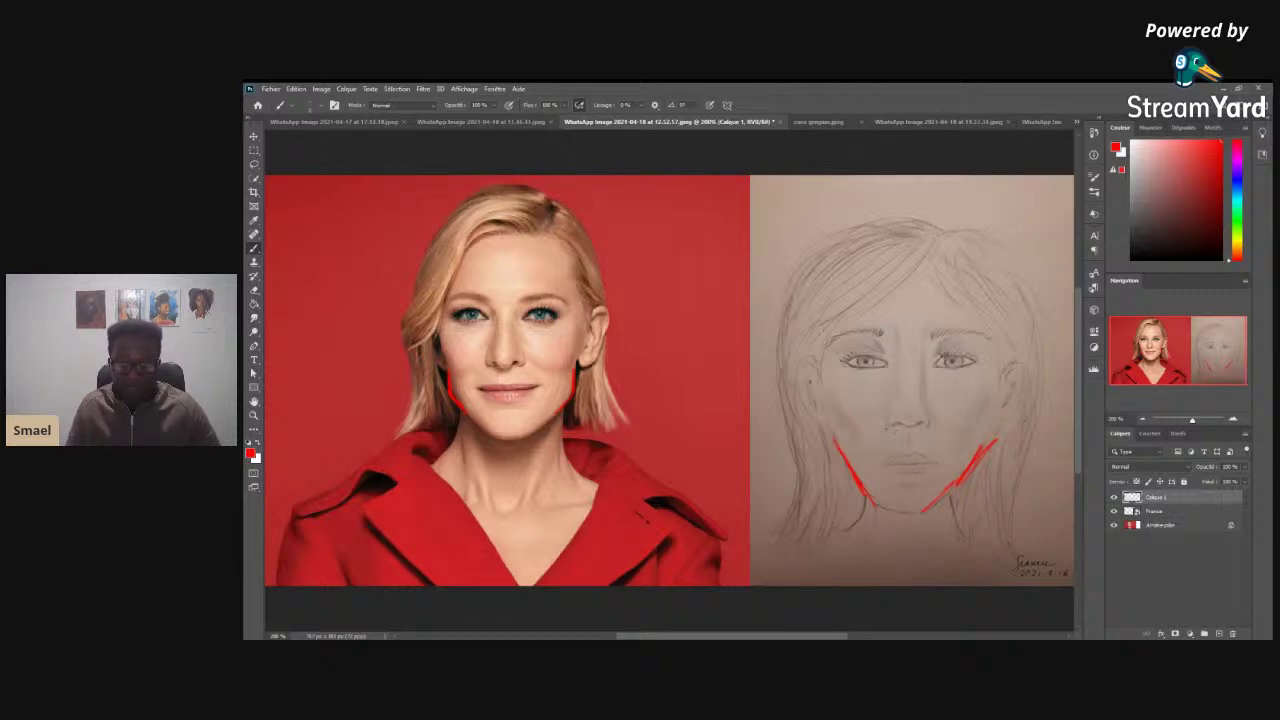
- Mark the eye, nose and mouth levels on the woman's sketch with red horizontal lines joined by a vertical double arrow
{"action": "left_click_drag", "start_coordinate": [895, 427], "coordinate": [858, 426]}
{"action": "left_click_drag", "start_coordinate": [840, 362], "coordinate": [821, 361]}
{"action": "mouse_move", "coordinate": [878, 462]}
{"action": "left_mouse_down"}
{"action": "mouse_move", "coordinate": [811, 457]}
{"action": "mouse_move", "coordinate": [812, 372]}
{"action": "left_mouse_up"}
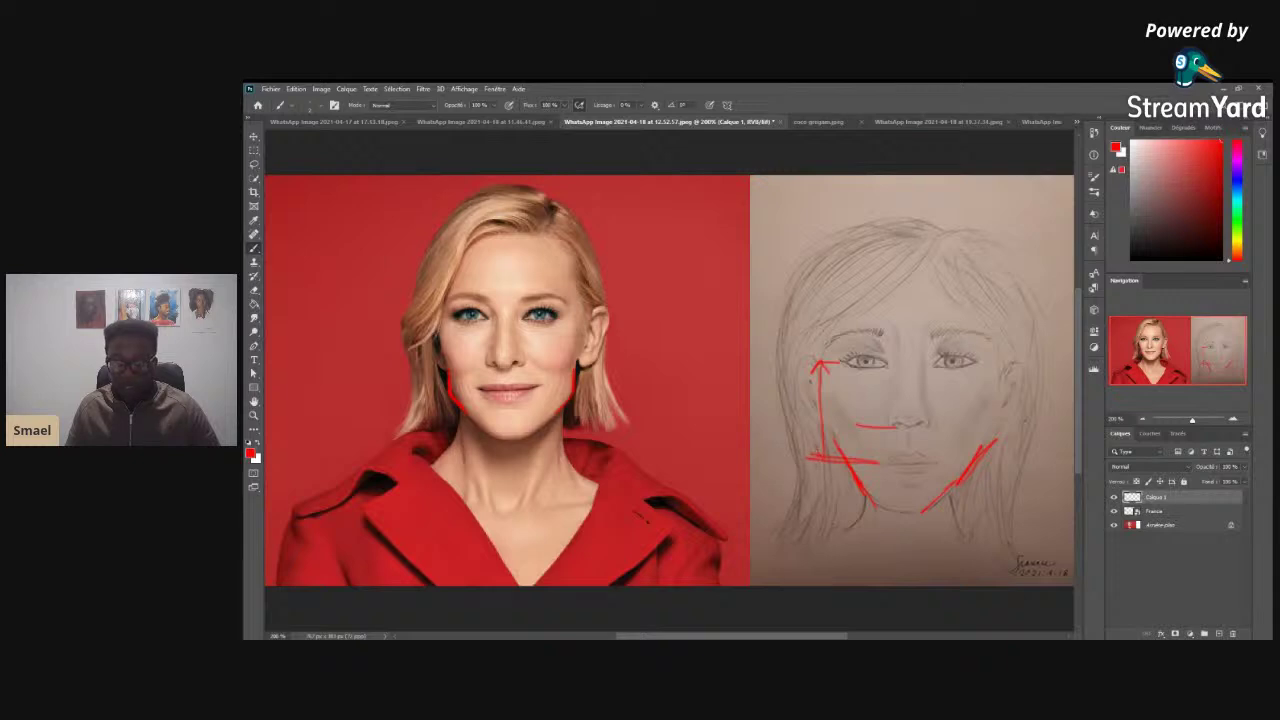
{"action": "left_click_drag", "start_coordinate": [818, 425], "coordinate": [855, 426]}
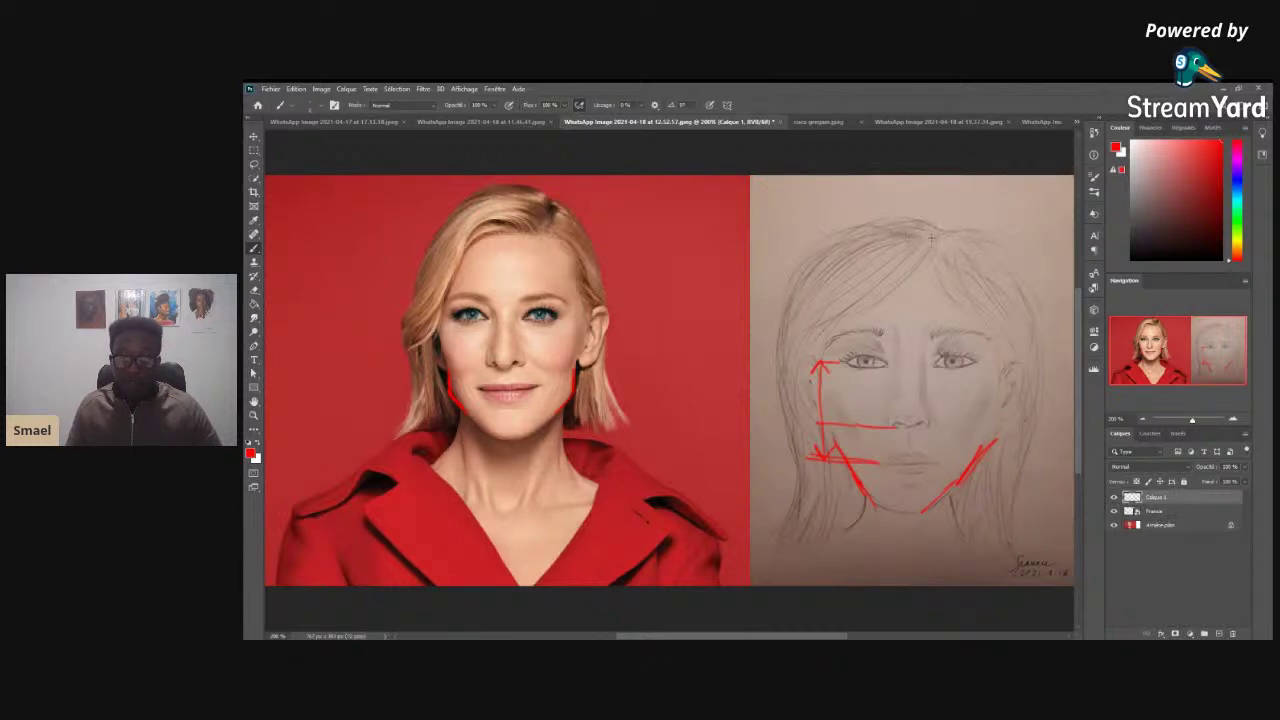
- Redraw the hair contours on both sides of the woman's sketch in red, and mark the nose bridge with short strokes
{"action": "left_click_drag", "start_coordinate": [938, 234], "coordinate": [905, 212]}
{"action": "mouse_move", "coordinate": [922, 263]}
{"action": "left_mouse_down"}
{"action": "mouse_move", "coordinate": [907, 246]}
{"action": "mouse_move", "coordinate": [872, 246]}
{"action": "mouse_move", "coordinate": [784, 388]}
{"action": "left_mouse_up"}
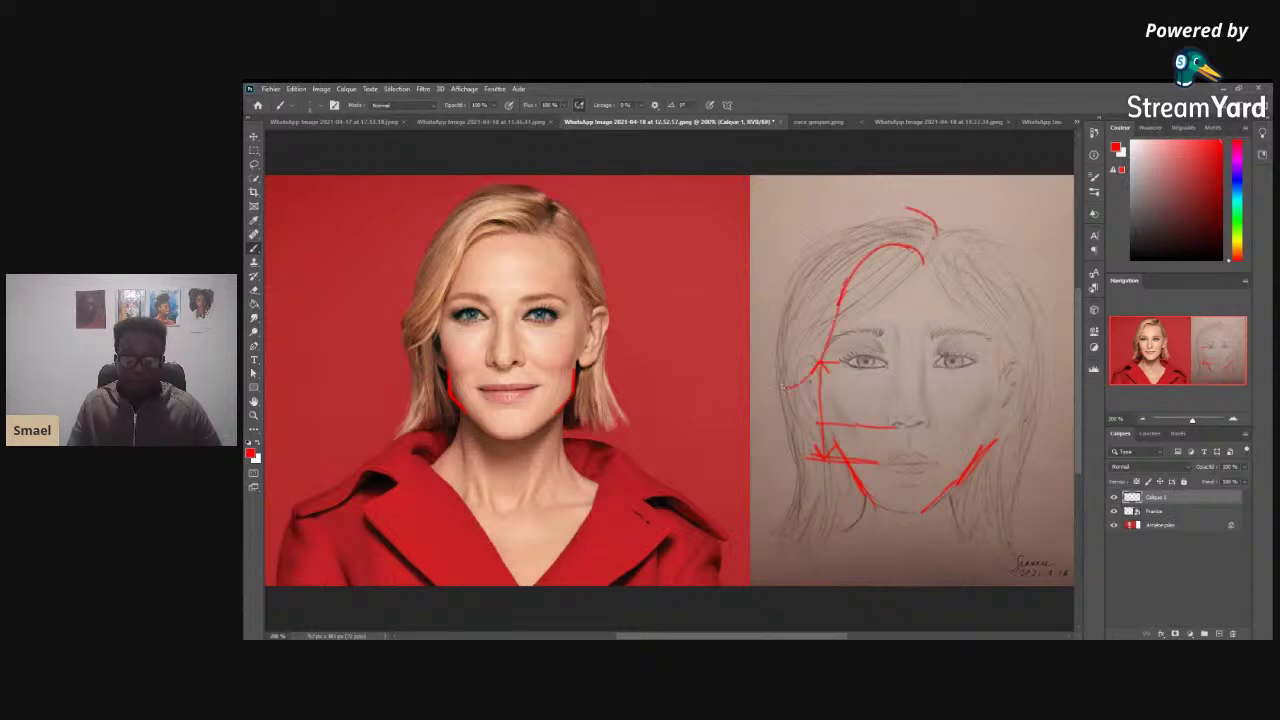
{"action": "mouse_move", "coordinate": [902, 208]}
{"action": "left_mouse_down"}
{"action": "mouse_move", "coordinate": [813, 261]}
{"action": "mouse_move", "coordinate": [771, 382]}
{"action": "left_mouse_up"}
{"action": "mouse_move", "coordinate": [929, 243]}
{"action": "left_mouse_down"}
{"action": "mouse_move", "coordinate": [884, 228]}
{"action": "mouse_move", "coordinate": [824, 288]}
{"action": "mouse_move", "coordinate": [790, 380]}
{"action": "left_mouse_up"}
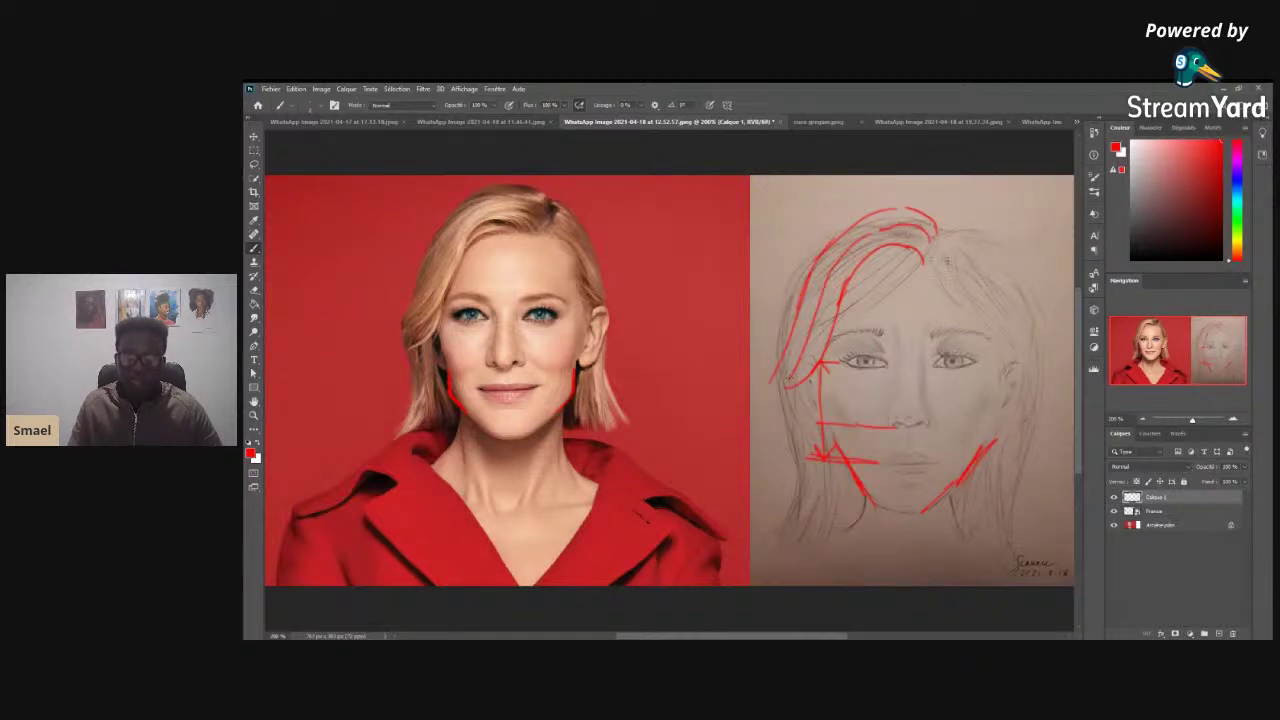
{"action": "mouse_move", "coordinate": [953, 252]}
{"action": "left_mouse_down"}
{"action": "mouse_move", "coordinate": [946, 264]}
{"action": "mouse_move", "coordinate": [968, 280]}
{"action": "mouse_move", "coordinate": [975, 262]}
{"action": "mouse_move", "coordinate": [1020, 296]}
{"action": "mouse_move", "coordinate": [1022, 326]}
{"action": "left_mouse_up"}
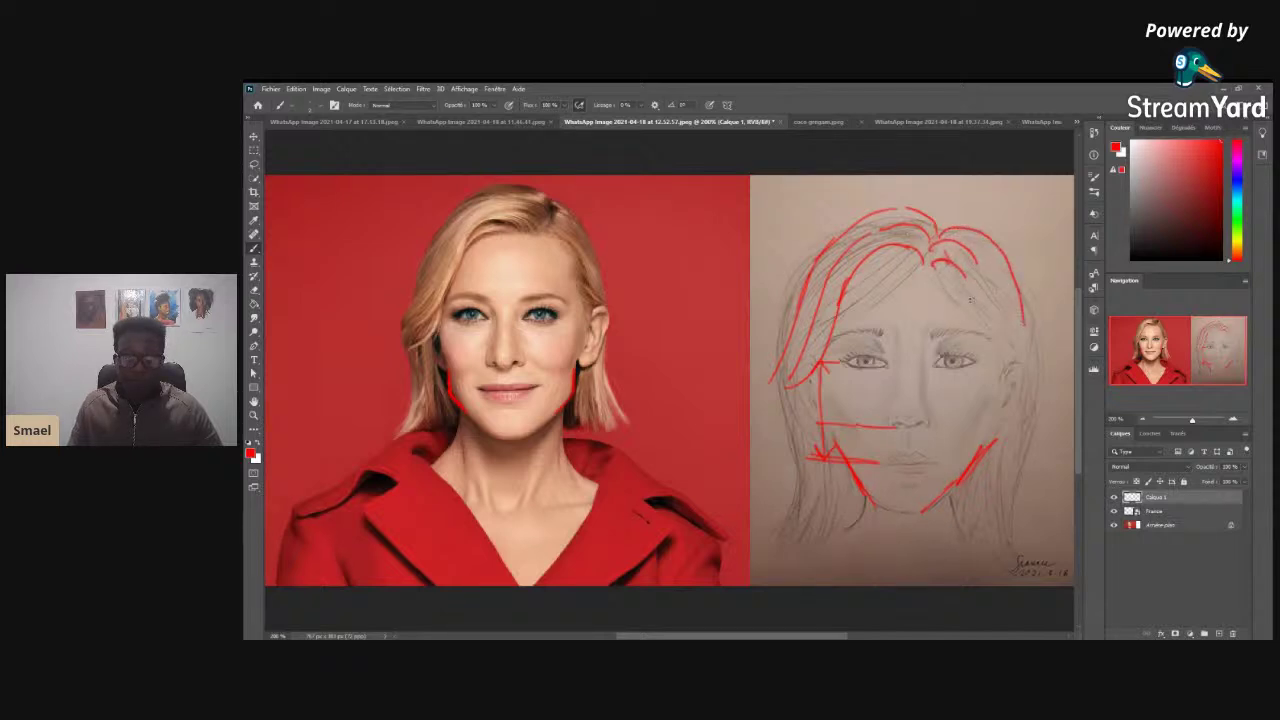
{"action": "mouse_move", "coordinate": [966, 274]}
{"action": "left_mouse_down"}
{"action": "mouse_move", "coordinate": [1008, 366]}
{"action": "mouse_move", "coordinate": [991, 350]}
{"action": "mouse_move", "coordinate": [1028, 372]}
{"action": "mouse_move", "coordinate": [992, 482]}
{"action": "left_mouse_up"}
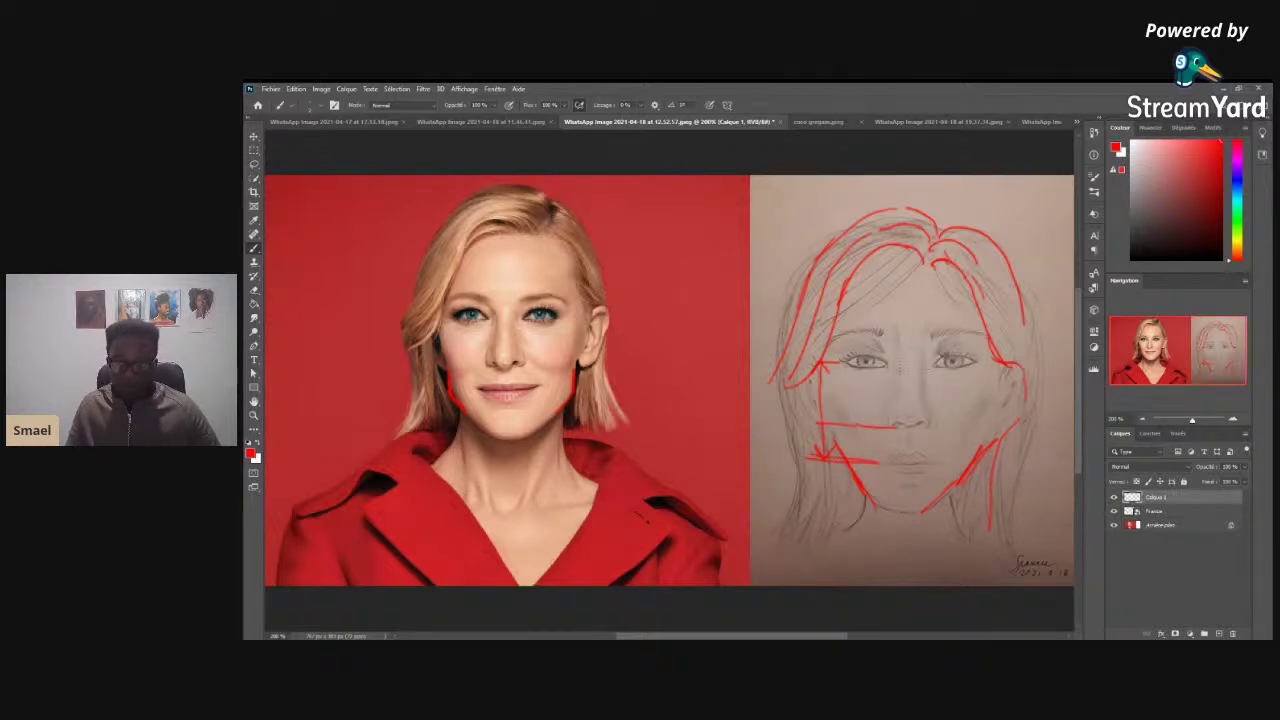
{"action": "mouse_move", "coordinate": [900, 369]}
{"action": "left_mouse_down"}
{"action": "mouse_move", "coordinate": [918, 368]}
{"action": "mouse_move", "coordinate": [925, 396]}
{"action": "left_mouse_up"}
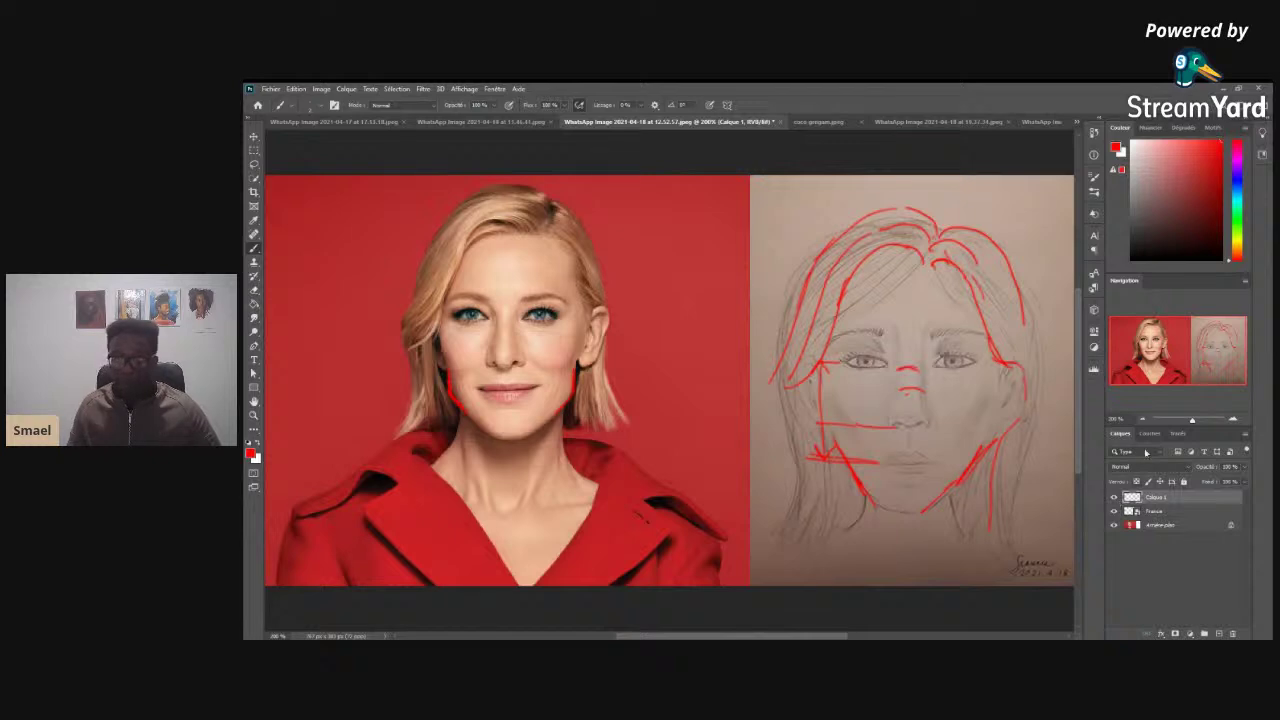
- In the document with the bearded man in a cap, extend the canvas with the Crop tool to add an empty area left of the drawing
{"action": "left_click", "coordinate": [818, 121]}
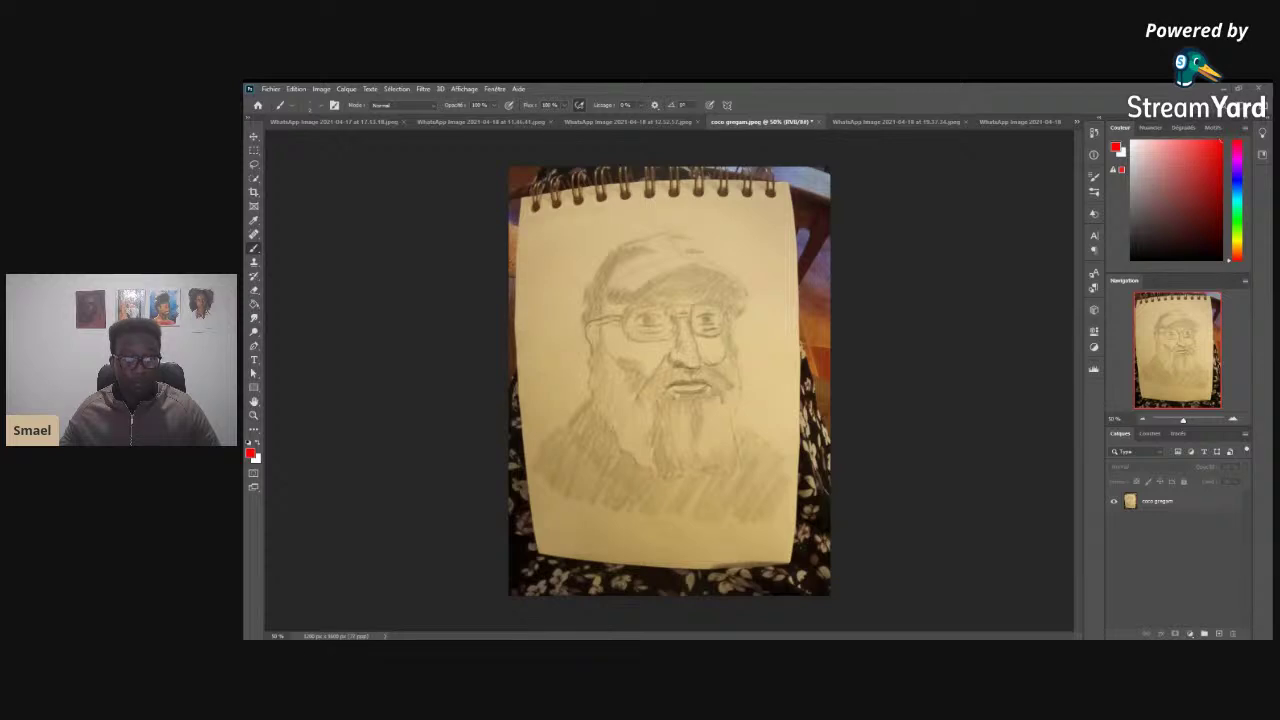
{"action": "left_click", "coordinate": [253, 191]}
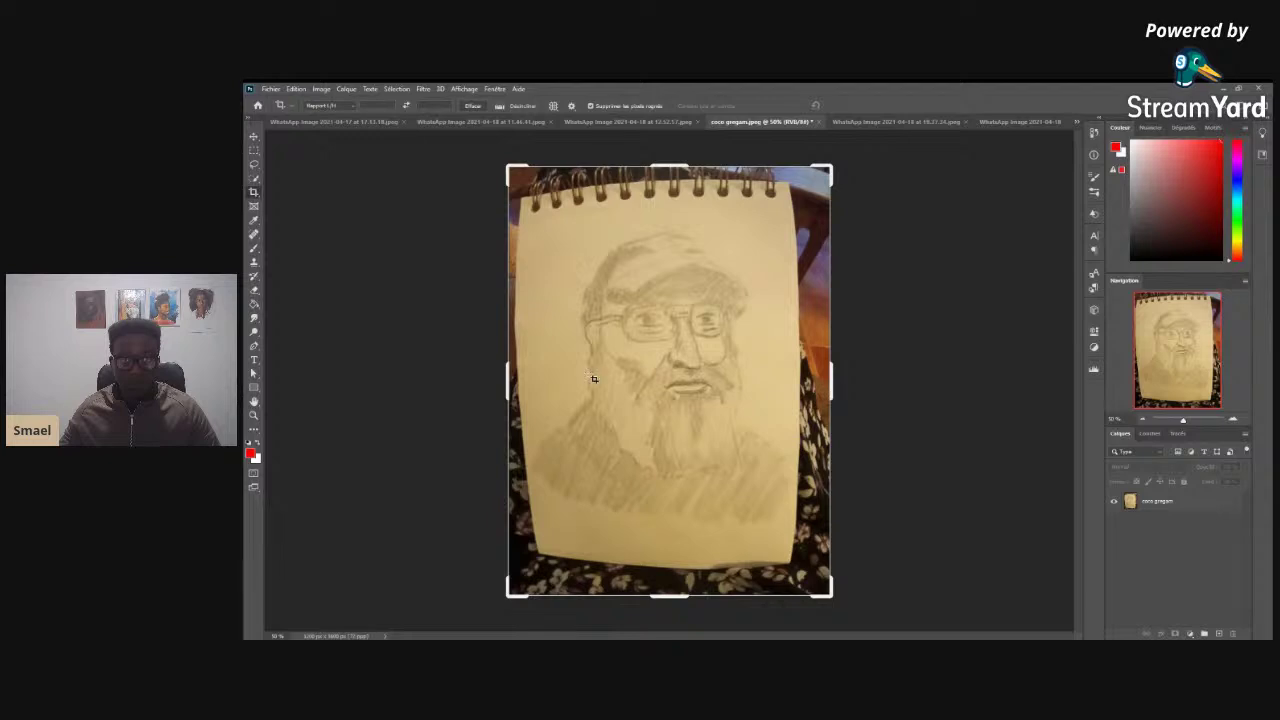
{"action": "left_click_drag", "start_coordinate": [507, 378], "coordinate": [316, 379]}
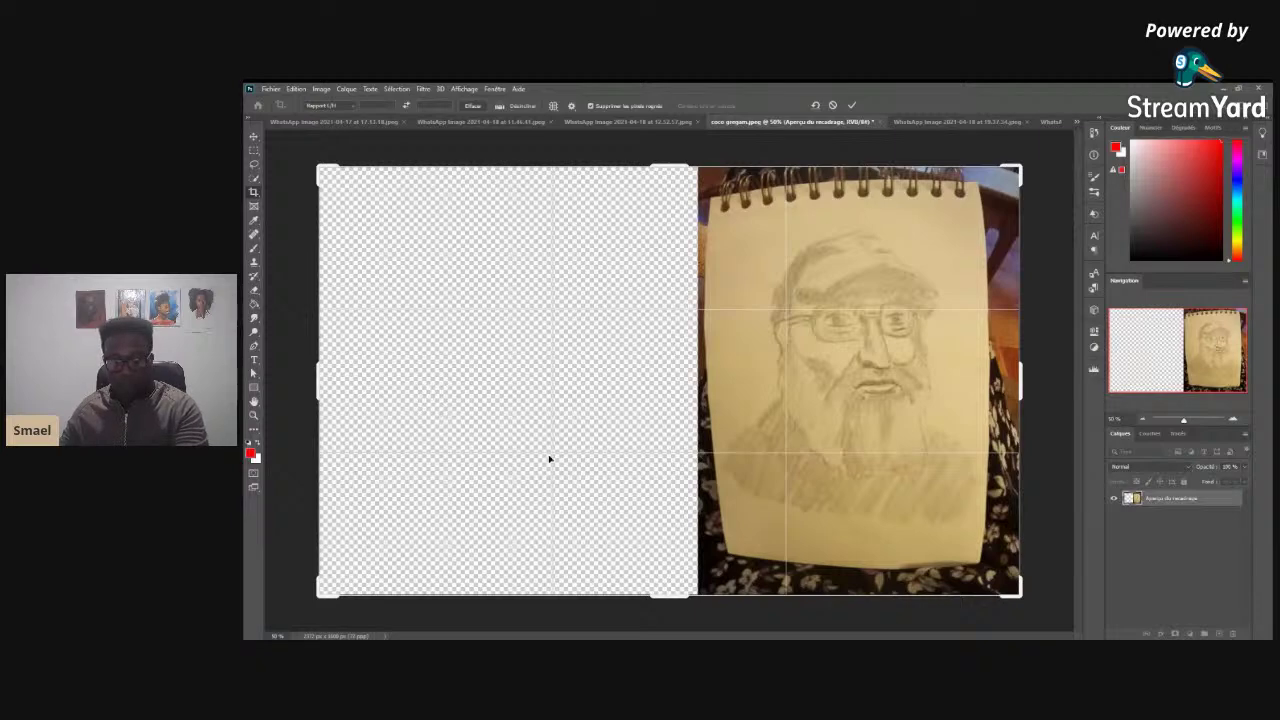
{"action": "key", "text": "Return"}
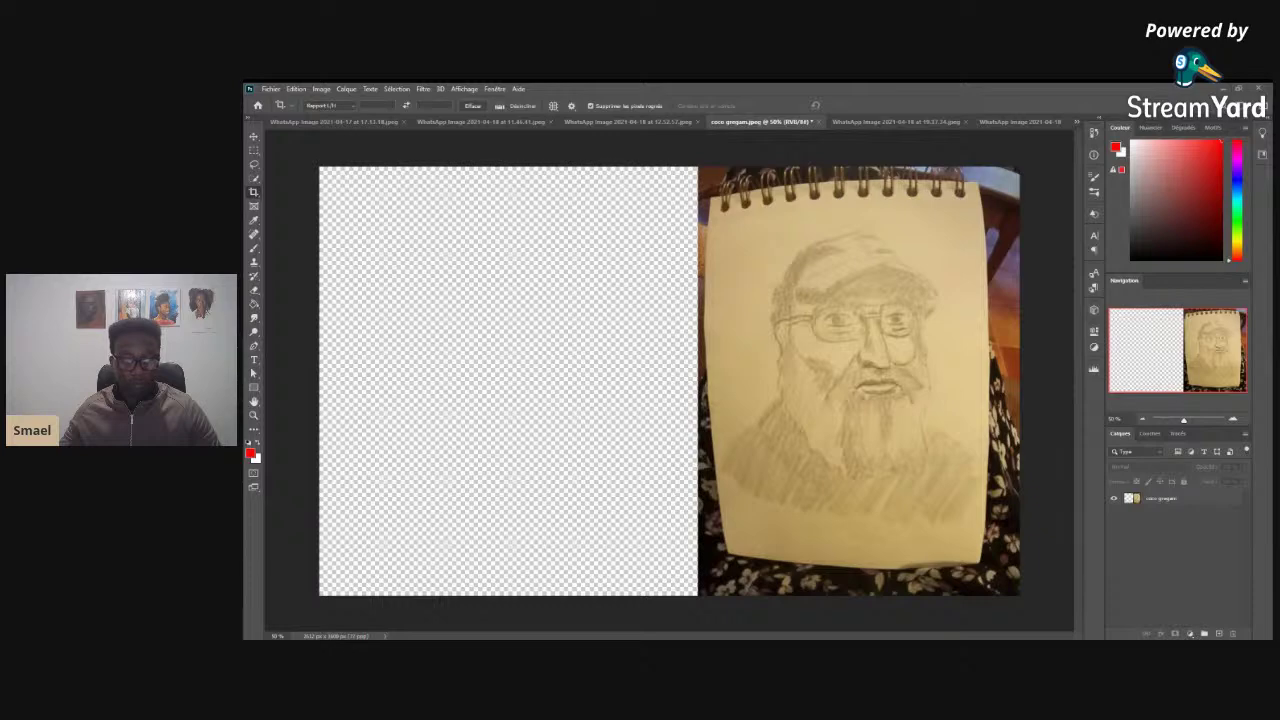
- Place the reference photo of the man in a cap and scale it to fill the empty area beside the drawing
{"action": "left_click_drag", "start_coordinate": [531, 586], "coordinate": [514, 443]}
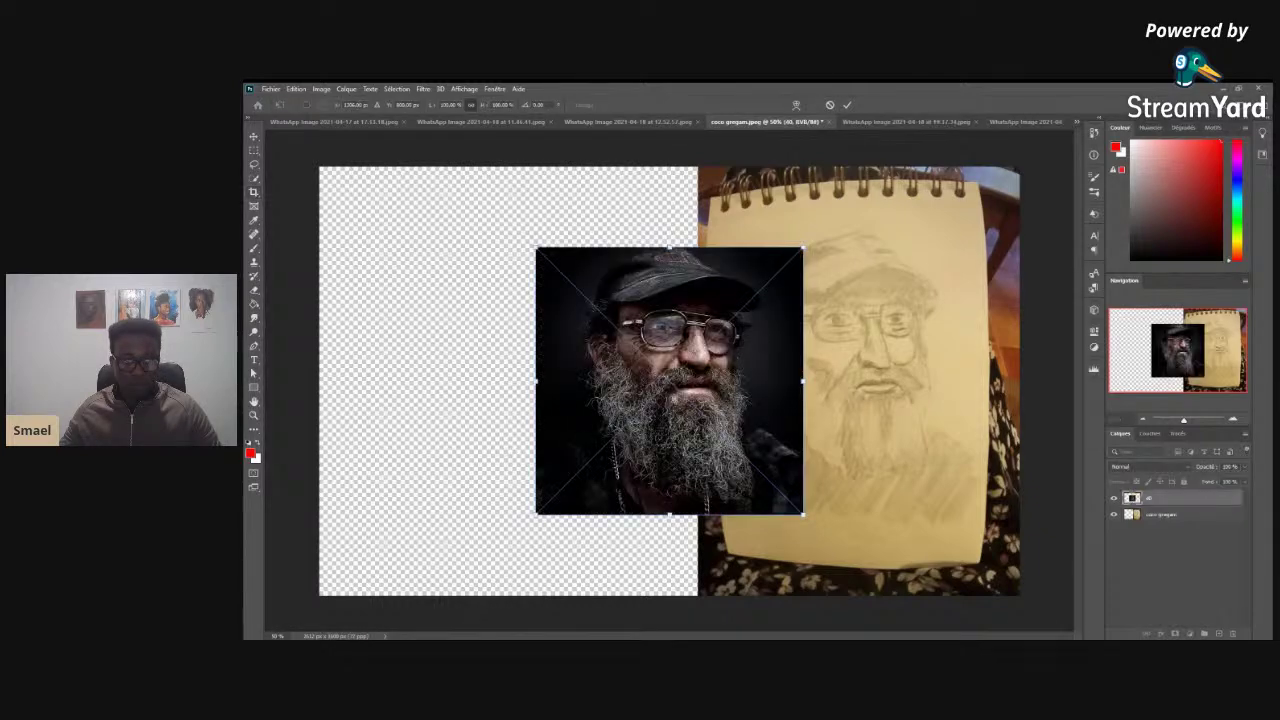
{"action": "left_click_drag", "start_coordinate": [612, 452], "coordinate": [465, 505]}
{"action": "left_click_drag", "start_coordinate": [606, 320], "coordinate": [697, 218]}
{"action": "left_click_drag", "start_coordinate": [645, 342], "coordinate": [611, 306]}
{"action": "left_click_drag", "start_coordinate": [484, 180], "coordinate": [484, 166]}
{"action": "left_click_drag", "start_coordinate": [482, 549], "coordinate": [487, 598]}
{"action": "left_click_drag", "start_coordinate": [577, 545], "coordinate": [586, 545]}
{"action": "key", "text": "Return"}
{"action": "key", "text": "c"}
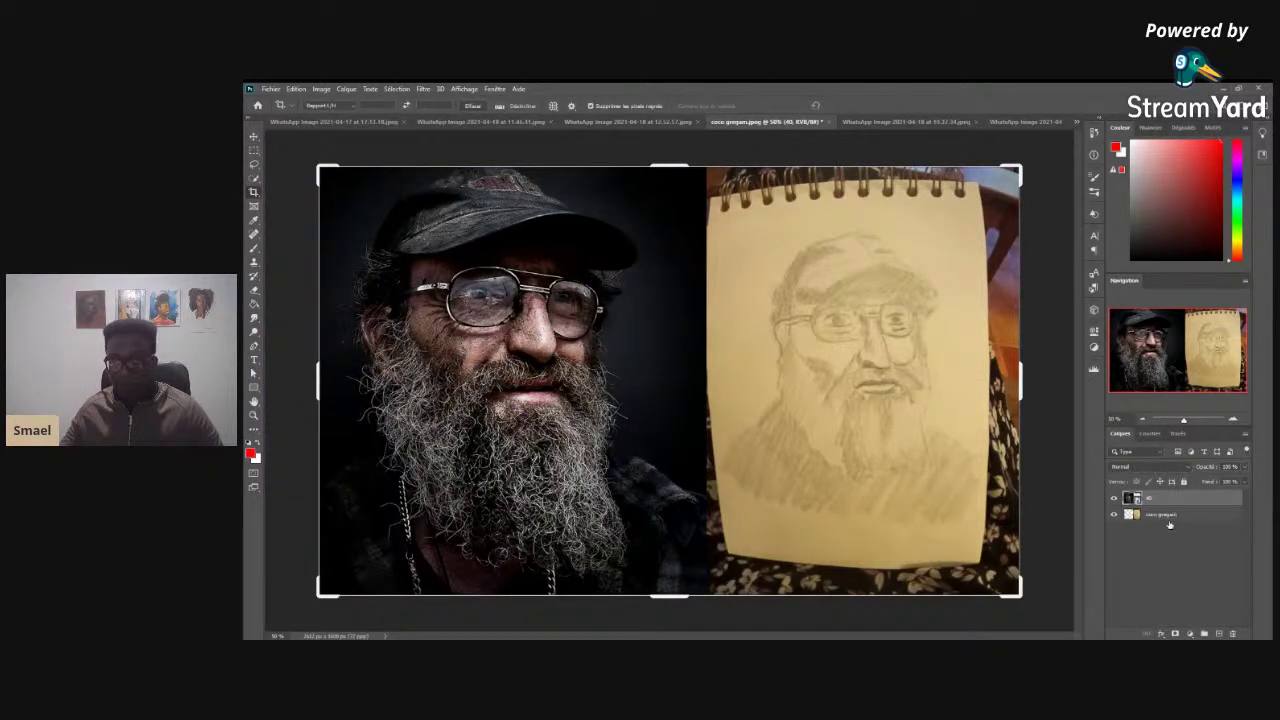
- Add two new layers above the reference photo and select the lower one
{"action": "left_click", "coordinate": [1218, 633]}
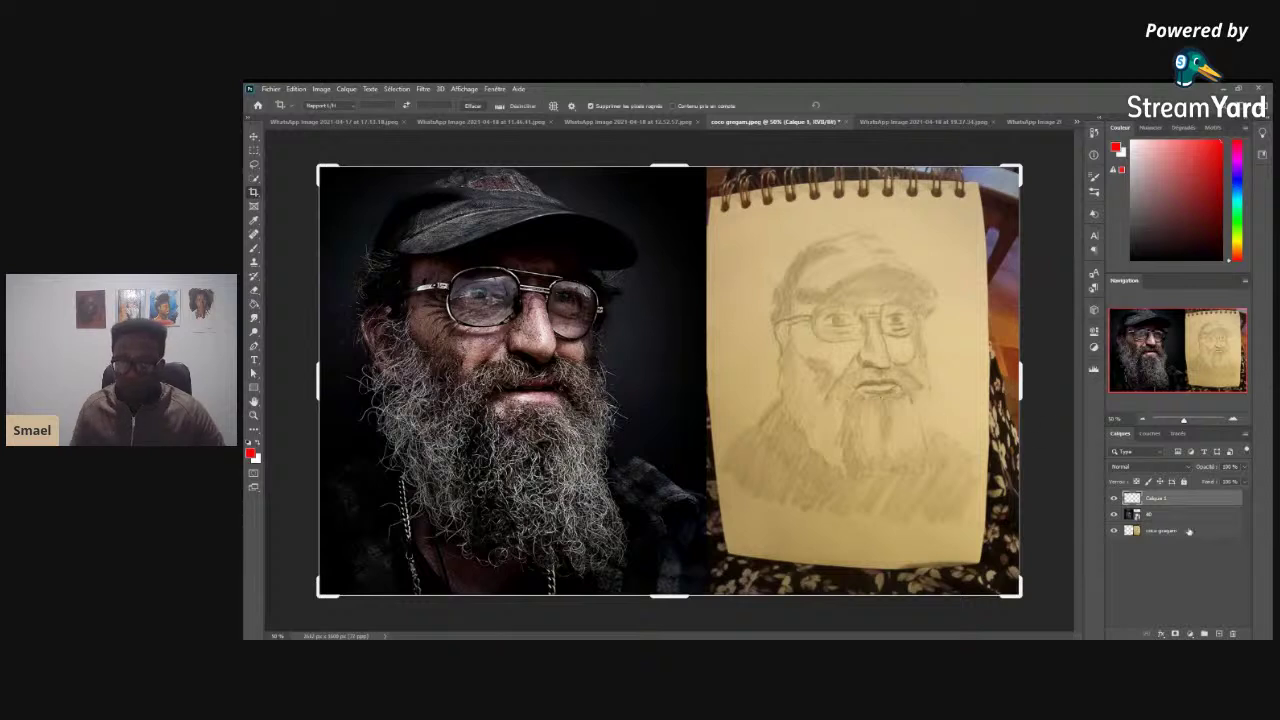
{"action": "left_click", "coordinate": [1218, 633]}
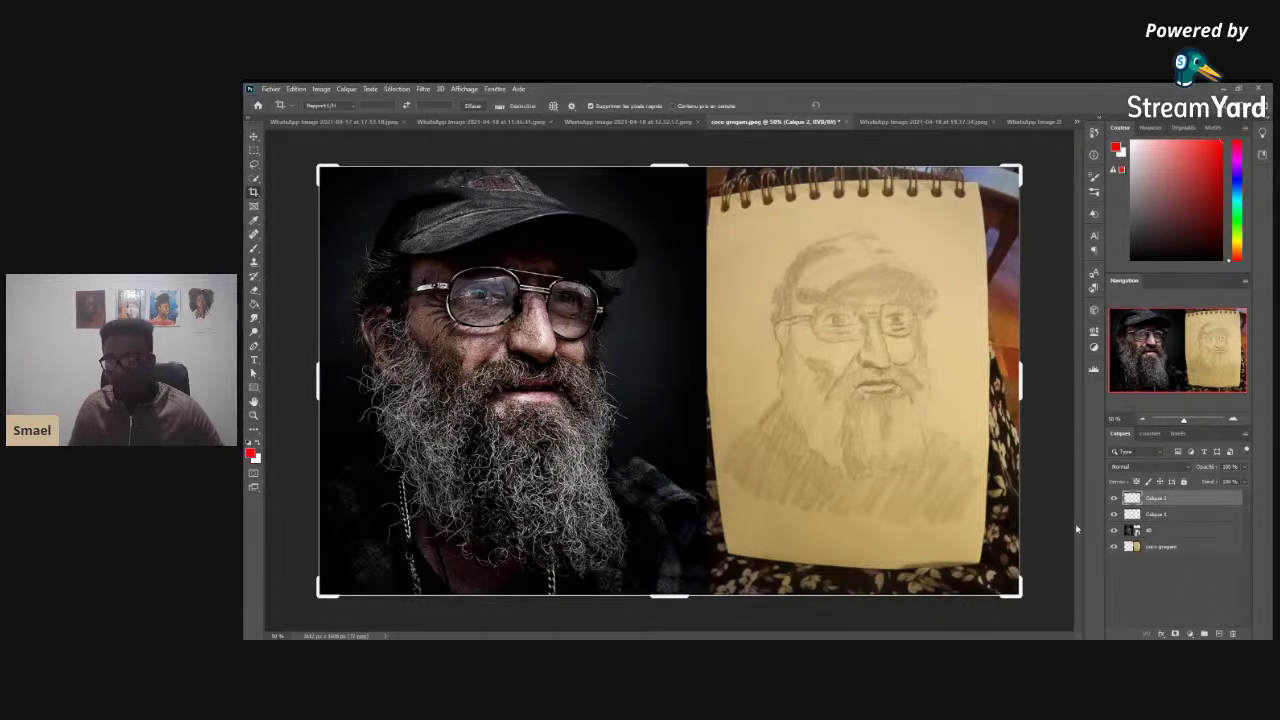
{"action": "left_click", "coordinate": [1163, 519]}
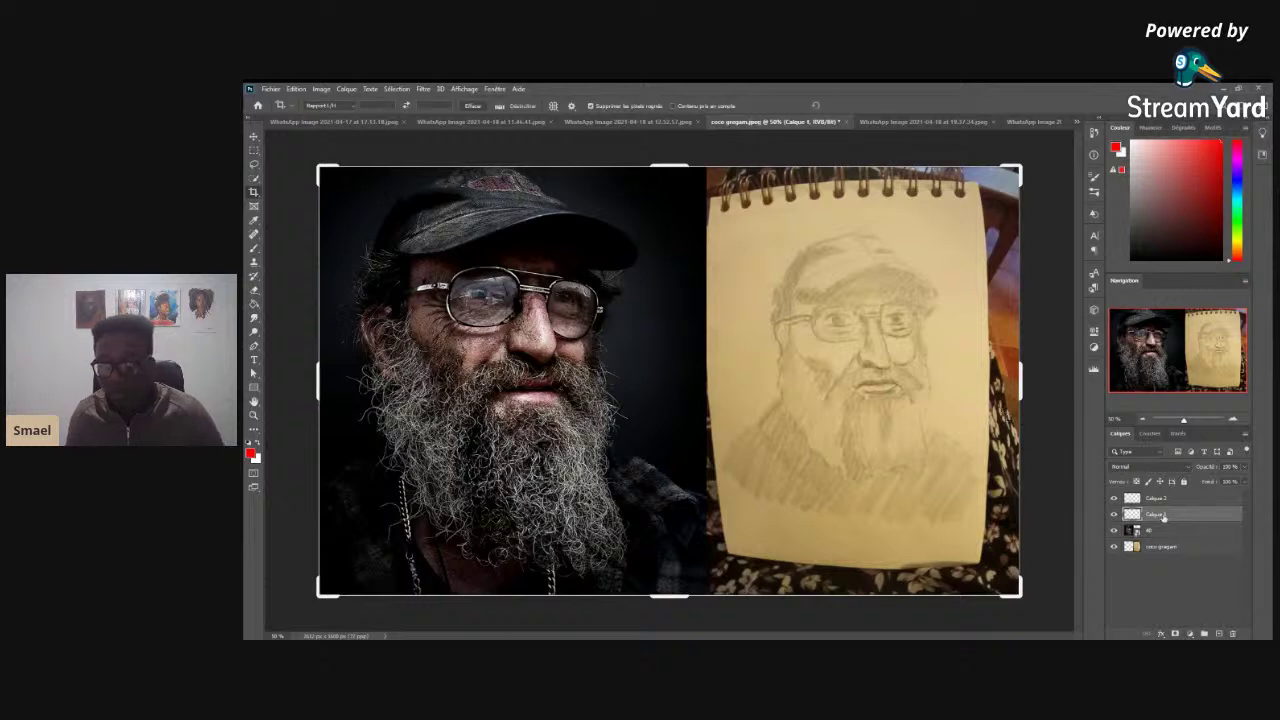
- Draw a red horizontal line through the eyes of the capped man's sketch with the Brush tool and set a thicker brush
{"action": "left_click", "coordinate": [253, 249]}
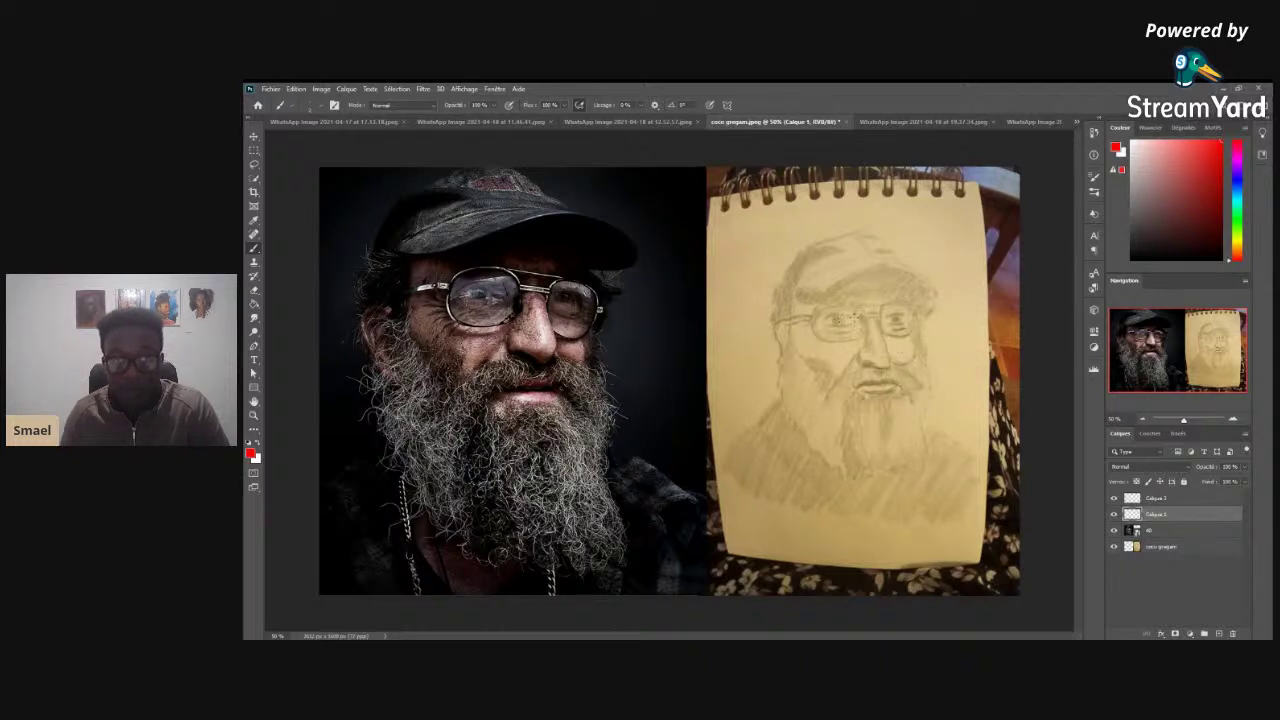
{"action": "left_click_drag", "start_coordinate": [822, 321], "coordinate": [916, 321]}
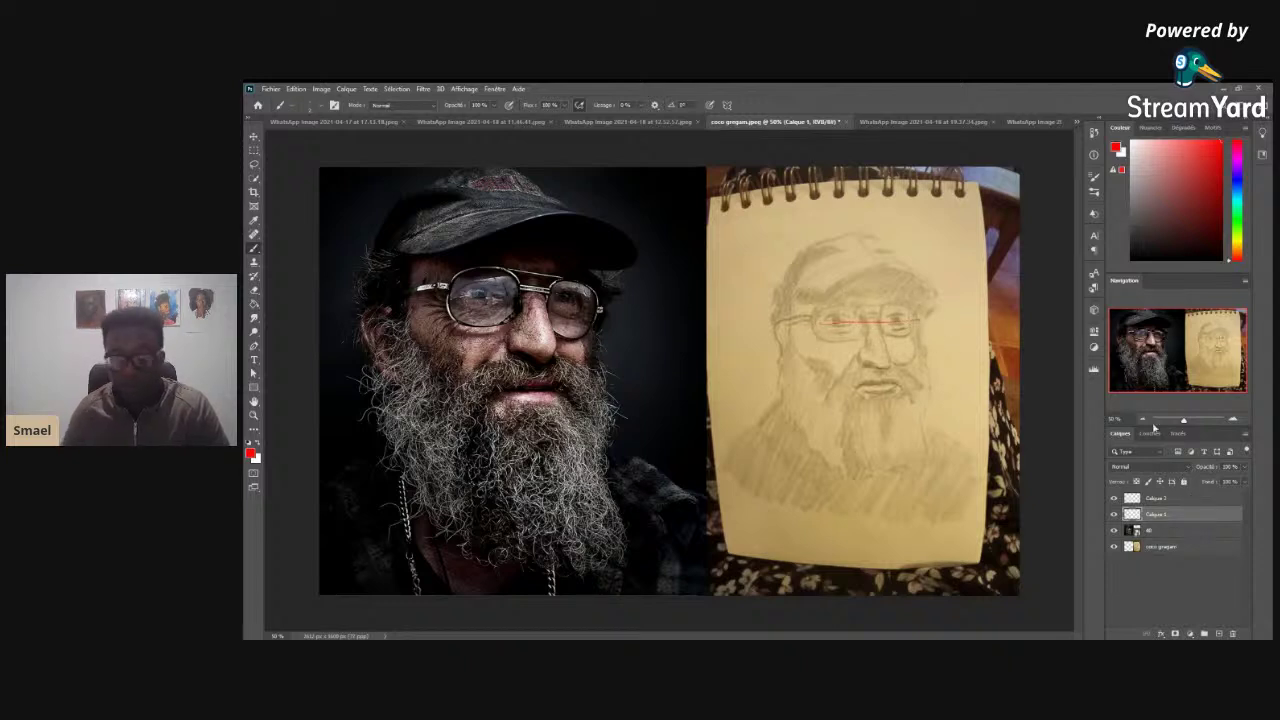
{"action": "right_click", "coordinate": [912, 364]}
{"action": "left_click_drag", "start_coordinate": [910, 376], "coordinate": [909, 377]}
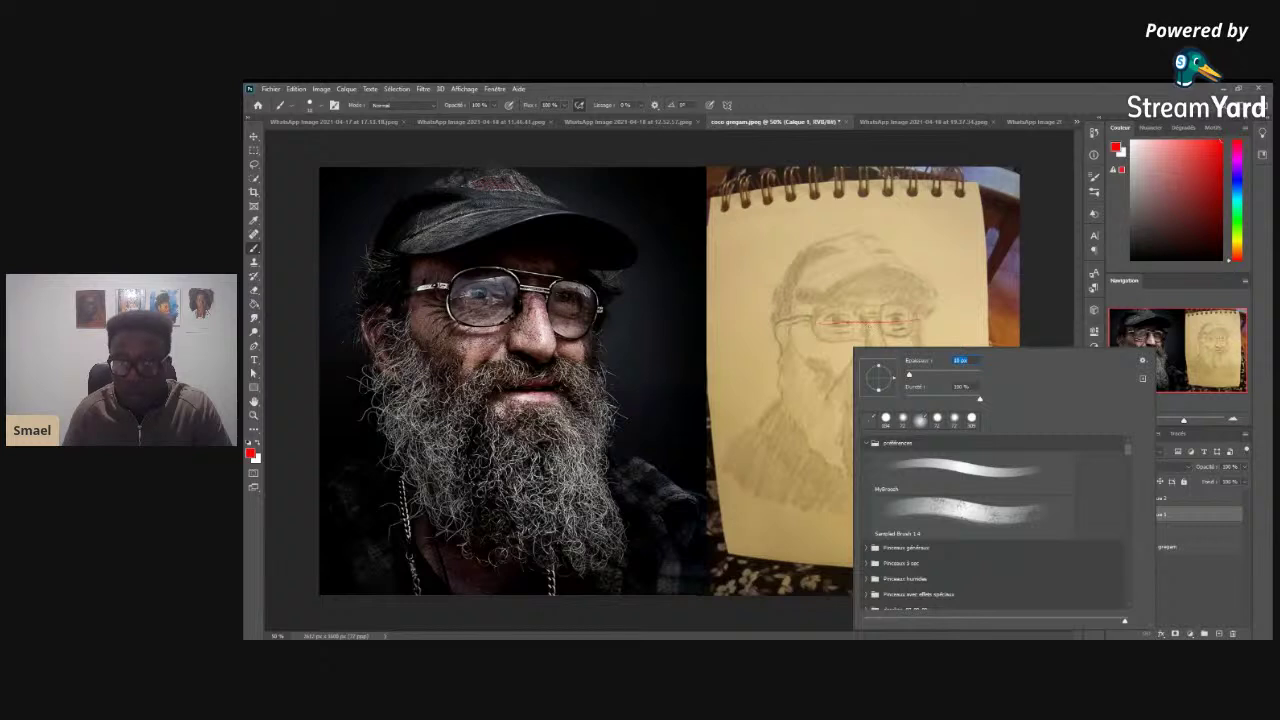
{"action": "key", "text": "Return"}
{"action": "right_click", "coordinate": [902, 336]}
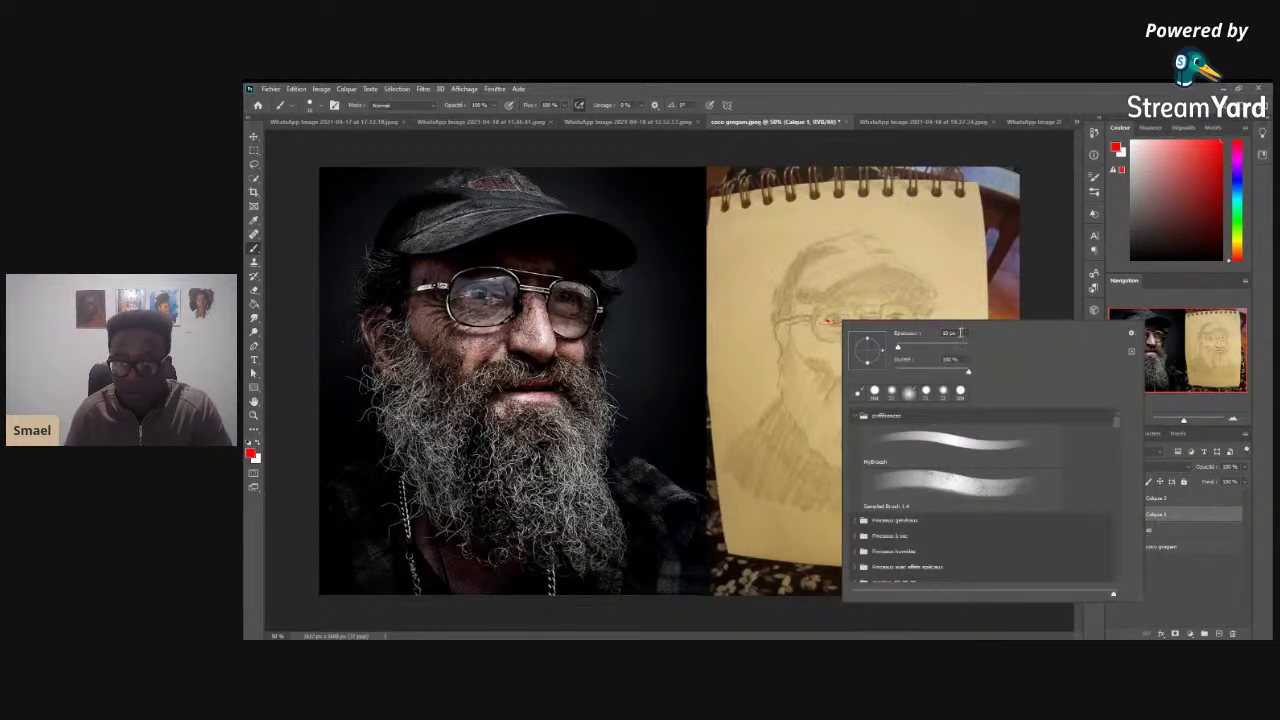
{"action": "key", "text": "Return"}
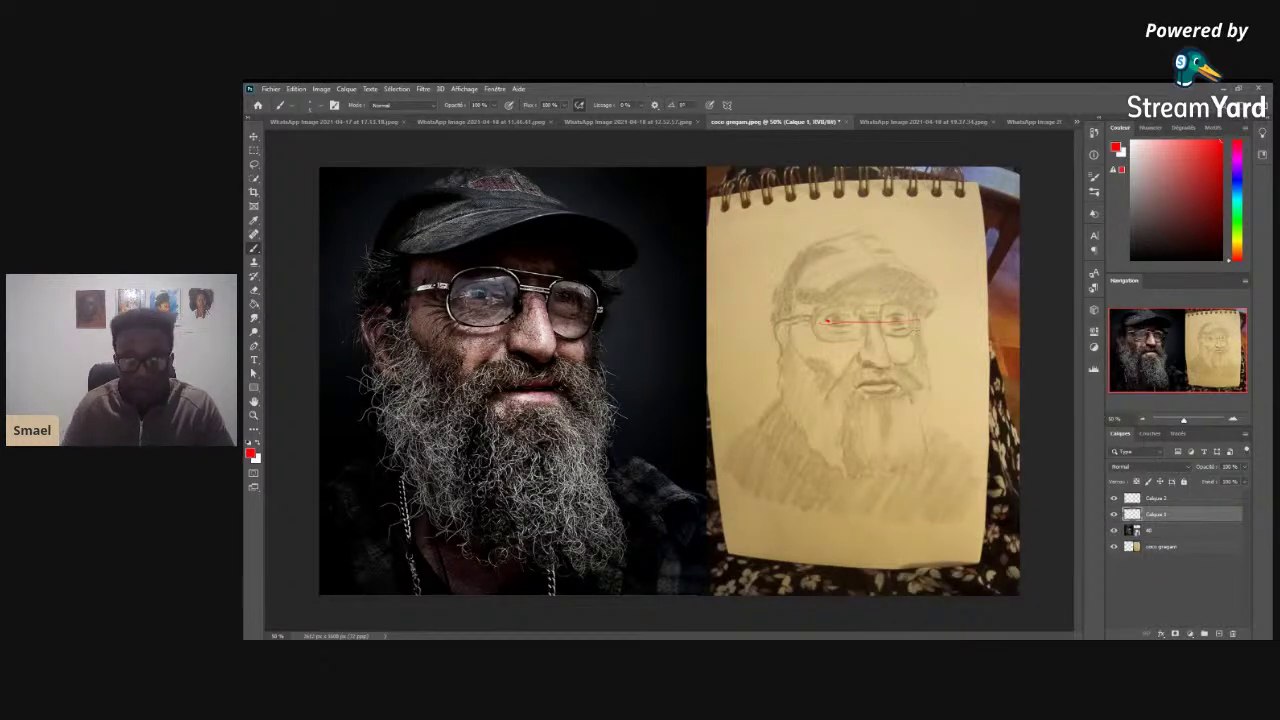
- Mark the eye, nose-base and mouth lines in red on the capped man's photo, and the nose-base and mouth lines on the sketch
{"action": "left_click_drag", "start_coordinate": [480, 291], "coordinate": [592, 300]}
{"action": "left_click_drag", "start_coordinate": [505, 357], "coordinate": [608, 366]}
{"action": "left_click_drag", "start_coordinate": [488, 389], "coordinate": [614, 394]}
{"action": "left_click_drag", "start_coordinate": [850, 366], "coordinate": [928, 368]}
{"action": "left_click_drag", "start_coordinate": [848, 388], "coordinate": [936, 387]}
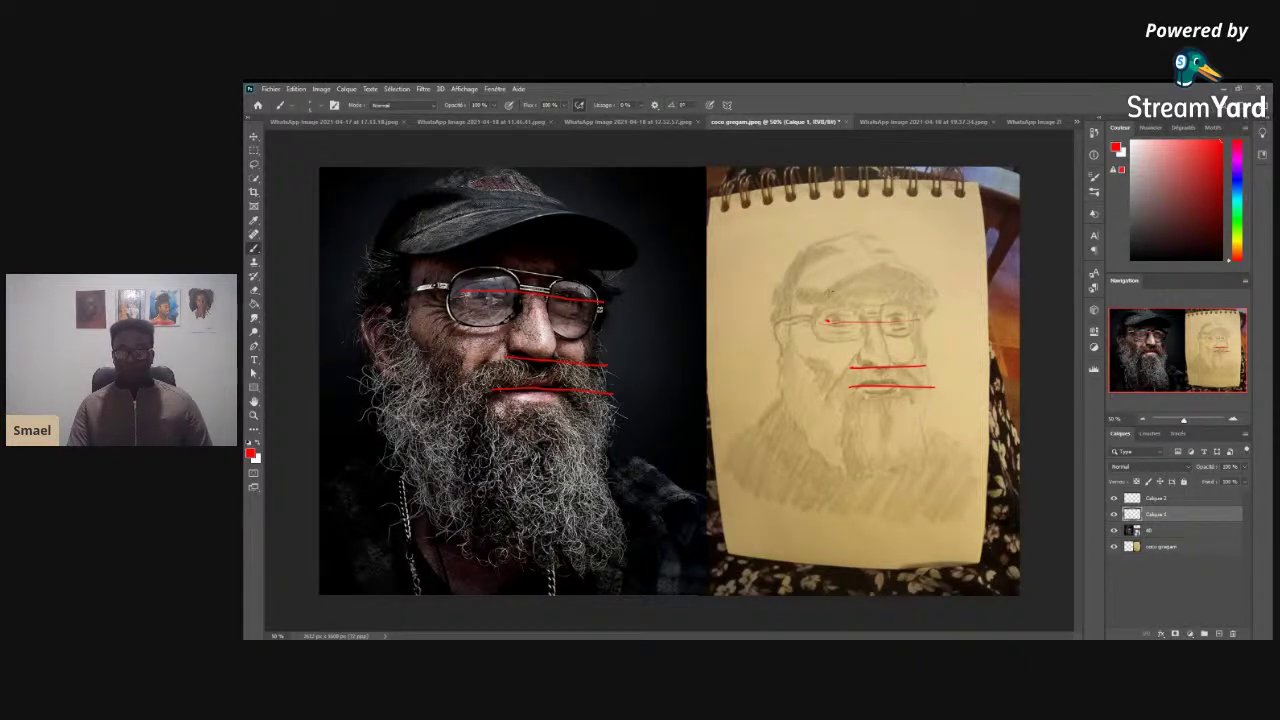
- Trace the curve of the cap's brim in red on both the sketch and the reference photo
{"action": "mouse_move", "coordinate": [828, 291]}
{"action": "left_mouse_down"}
{"action": "mouse_move", "coordinate": [858, 269]}
{"action": "mouse_move", "coordinate": [902, 265]}
{"action": "mouse_move", "coordinate": [935, 300]}
{"action": "left_mouse_up"}
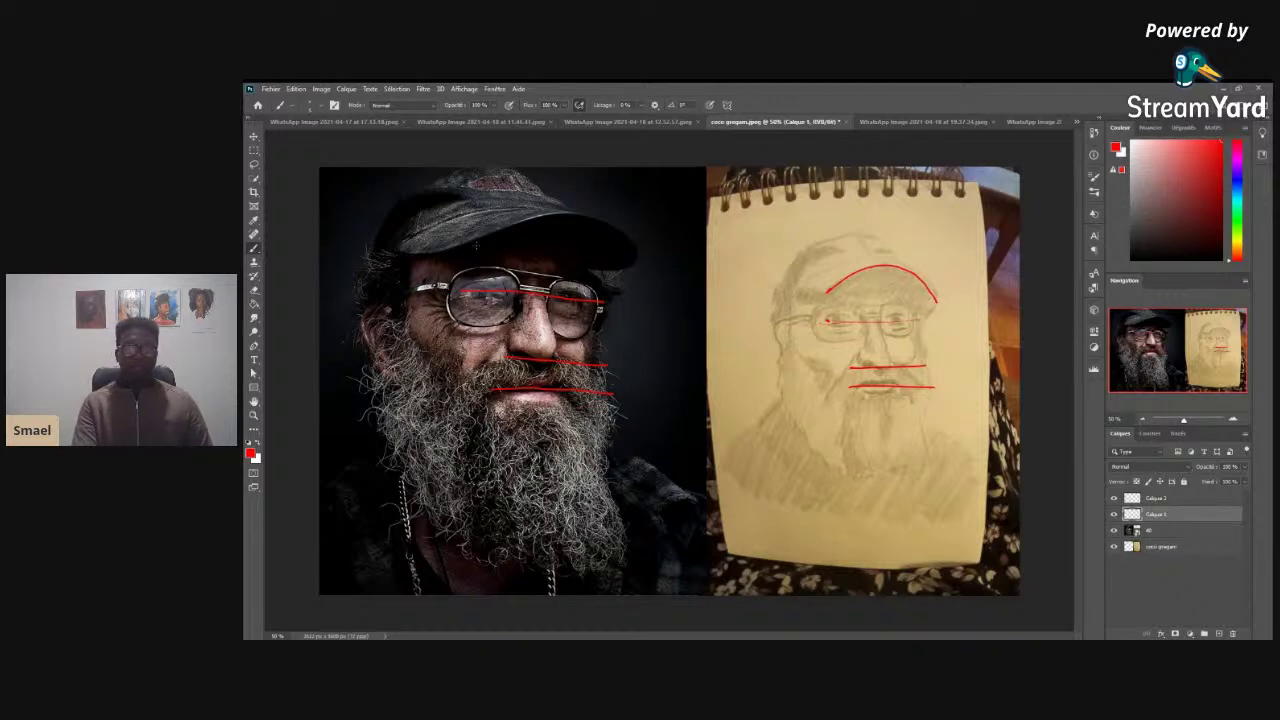
{"action": "mouse_move", "coordinate": [466, 238]}
{"action": "left_mouse_down"}
{"action": "mouse_move", "coordinate": [560, 219]}
{"action": "mouse_move", "coordinate": [640, 250]}
{"action": "mouse_move", "coordinate": [546, 217]}
{"action": "mouse_move", "coordinate": [486, 244]}
{"action": "left_mouse_up"}
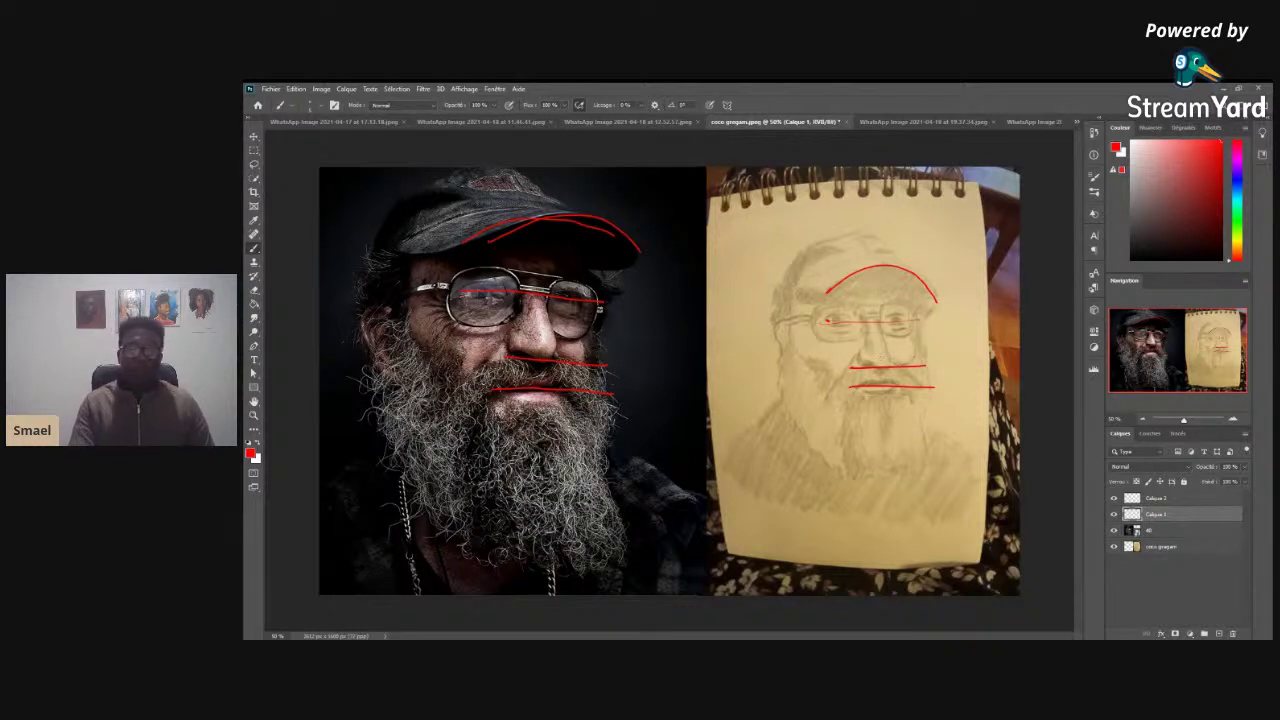
- Draw a red direction arrow beside the glasses in the photo, and a vertical face axis from brim to beard on the sketch
{"action": "mouse_move", "coordinate": [600, 306]}
{"action": "left_mouse_down"}
{"action": "mouse_move", "coordinate": [620, 296]}
{"action": "mouse_move", "coordinate": [637, 318]}
{"action": "mouse_move", "coordinate": [628, 326]}
{"action": "left_mouse_up"}
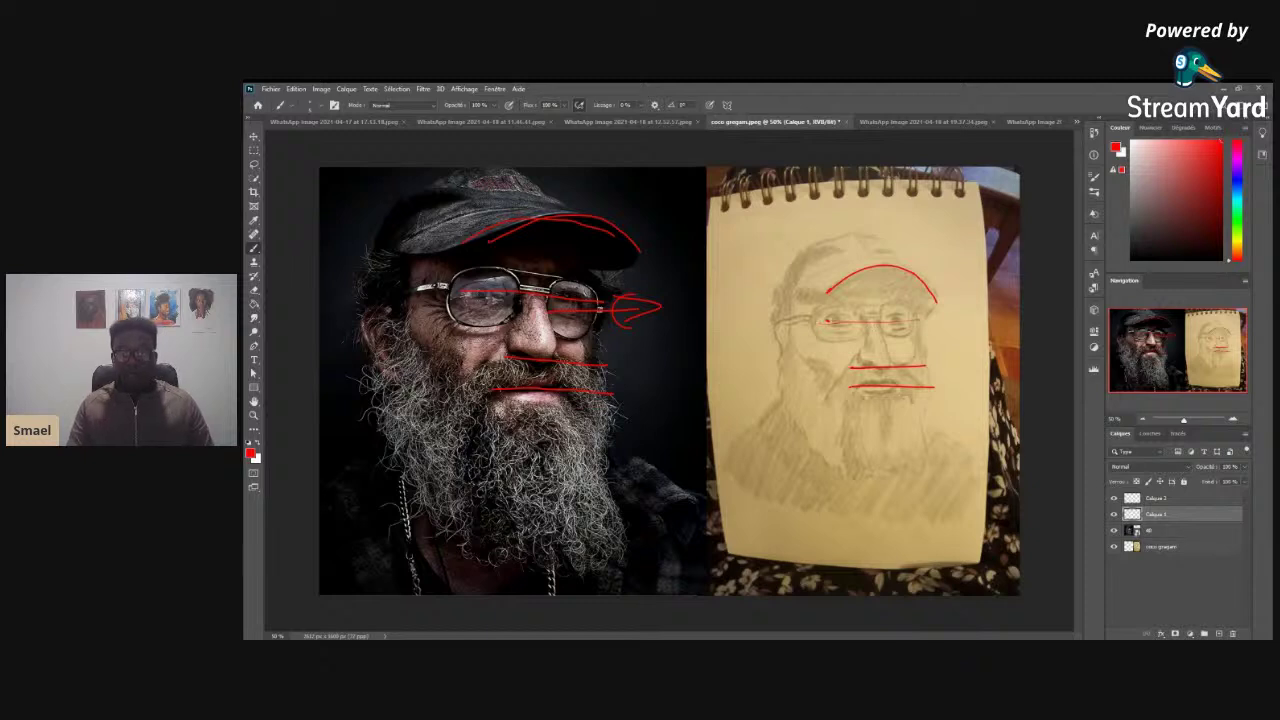
{"action": "left_click_drag", "start_coordinate": [875, 302], "coordinate": [883, 488]}
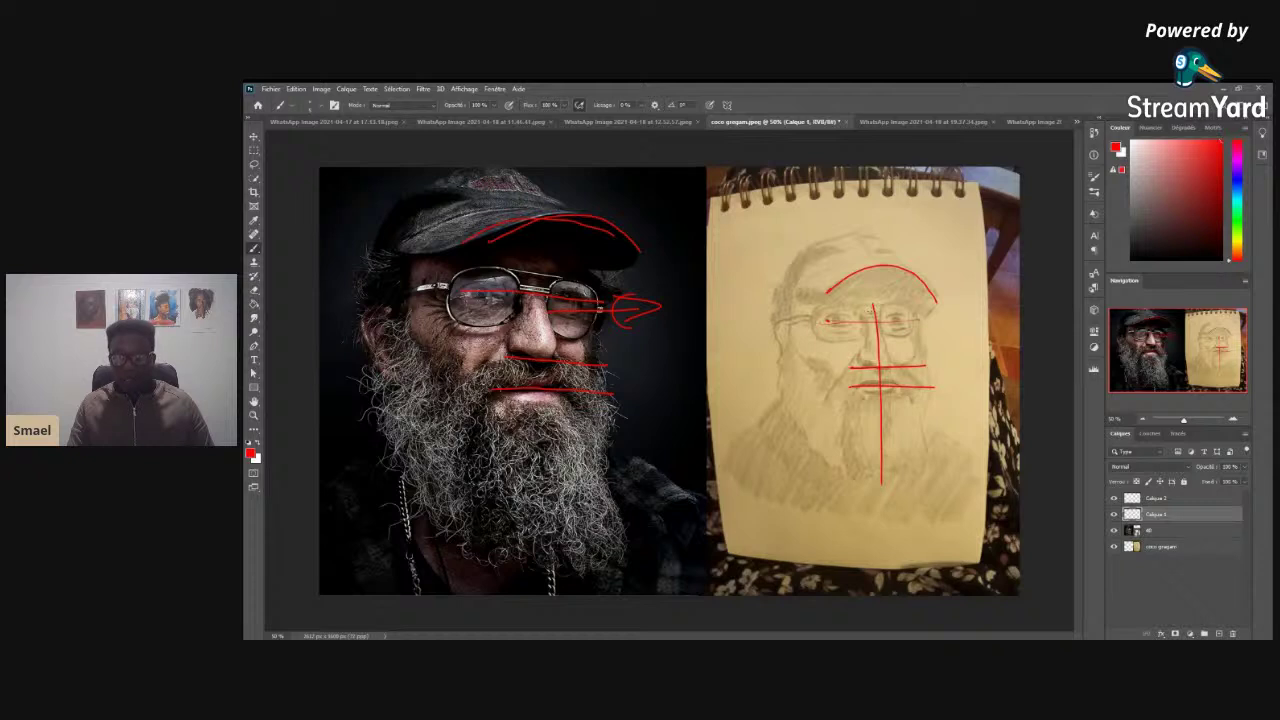
{"action": "left_click_drag", "start_coordinate": [874, 268], "coordinate": [876, 314]}
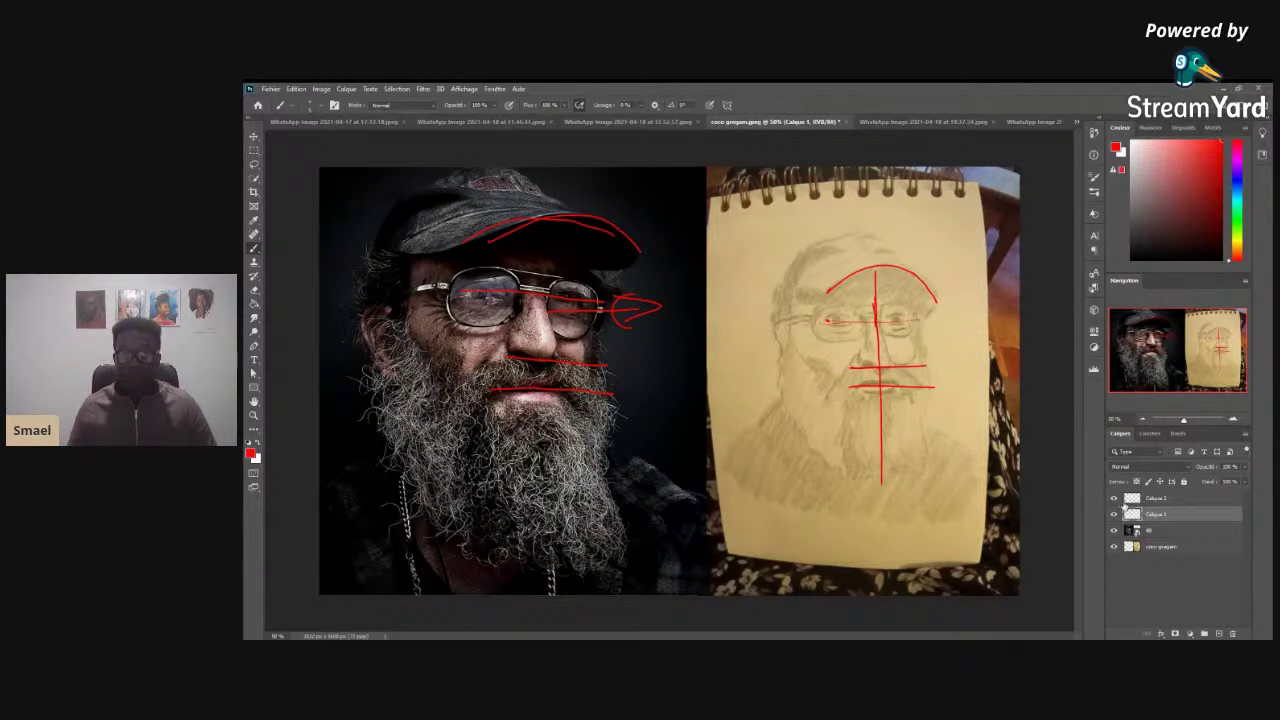
- In the document with the man in a striped polo shirt, add a new layer above the drawing
{"action": "left_click", "coordinate": [914, 122]}
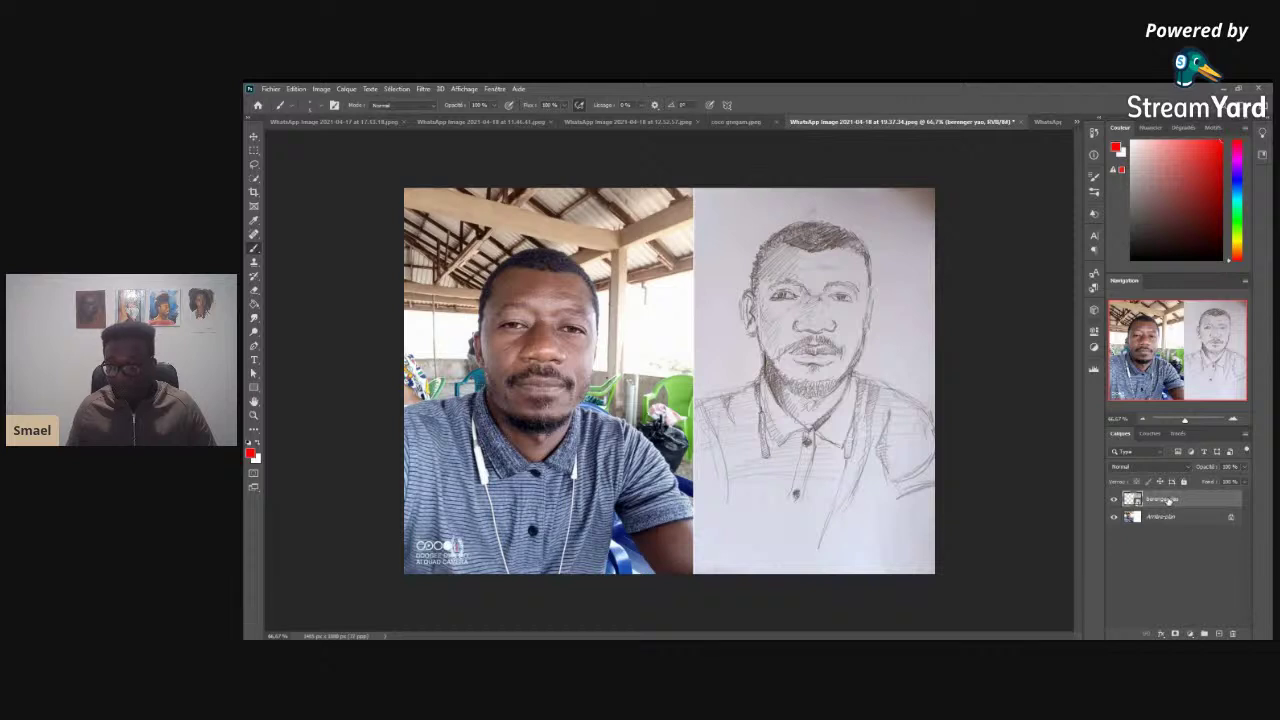
{"action": "left_click", "coordinate": [1151, 548]}
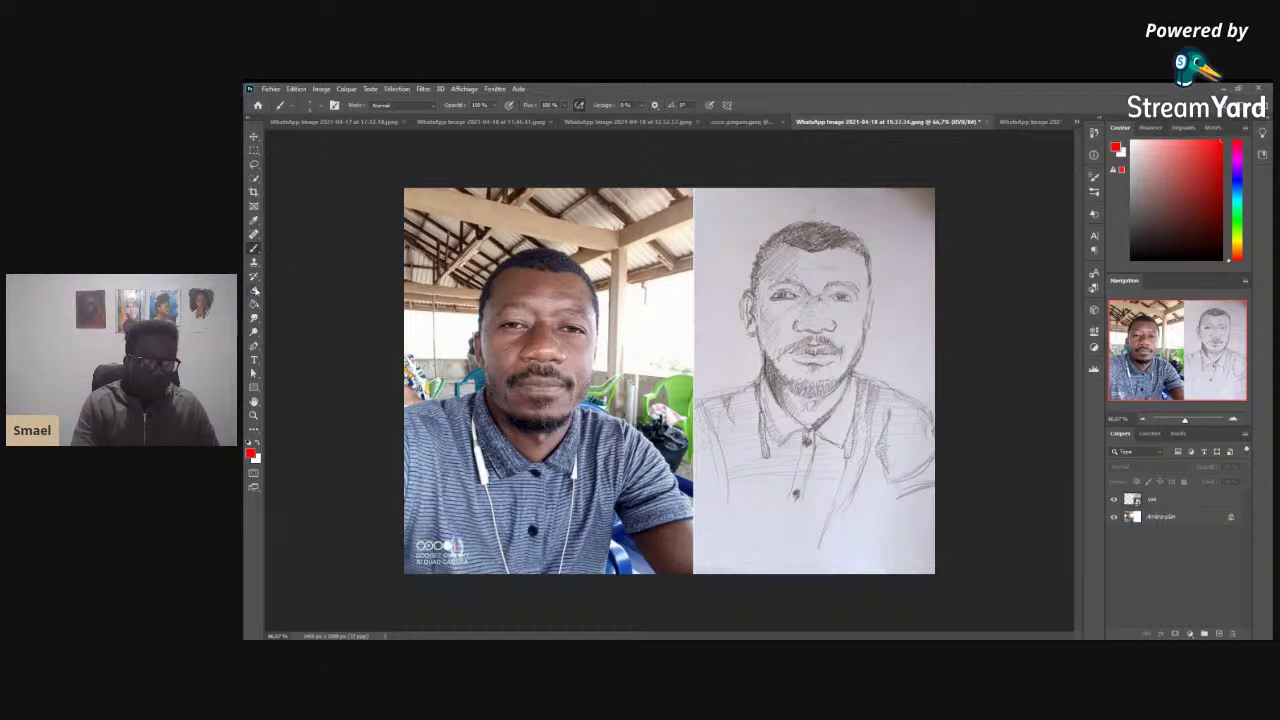
{"action": "left_click", "coordinate": [1218, 633]}
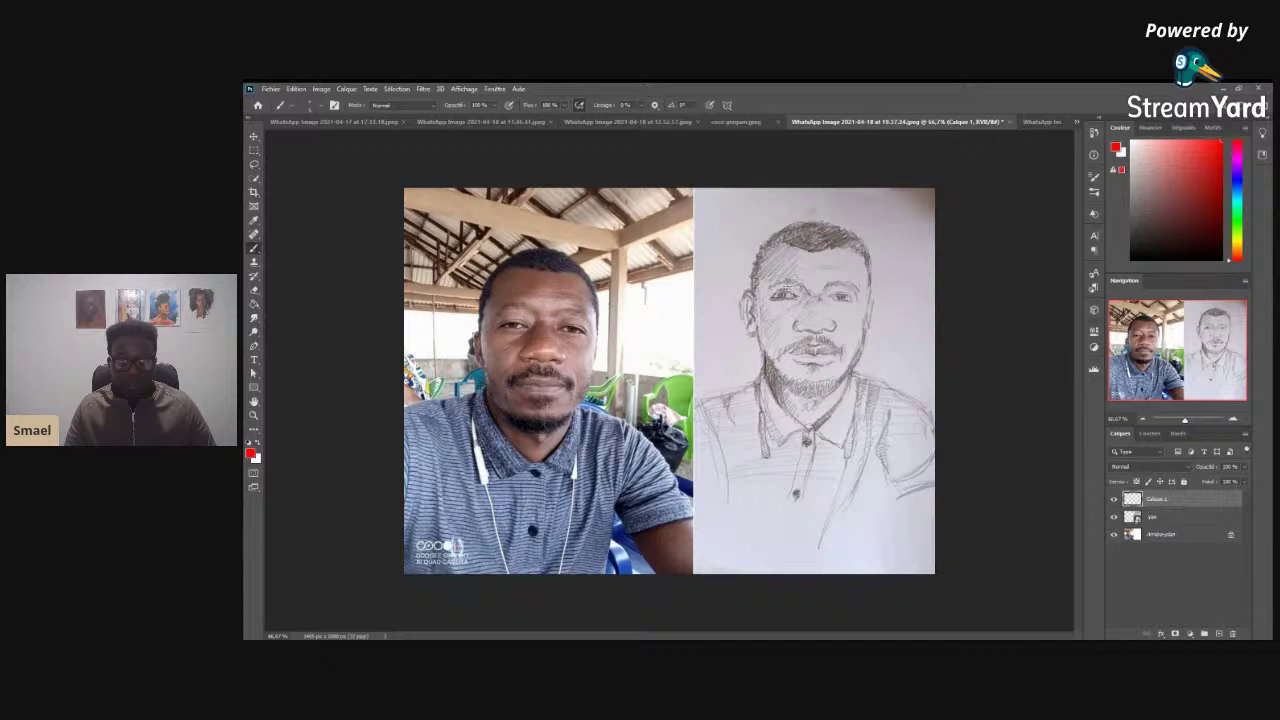
- Put a small red arrow above one eye of the sketch, and circle the other eye and the mouth on both photo and sketch
{"action": "left_click", "coordinate": [785, 280]}
{"action": "left_click_drag", "start_coordinate": [560, 322], "coordinate": [592, 326]}
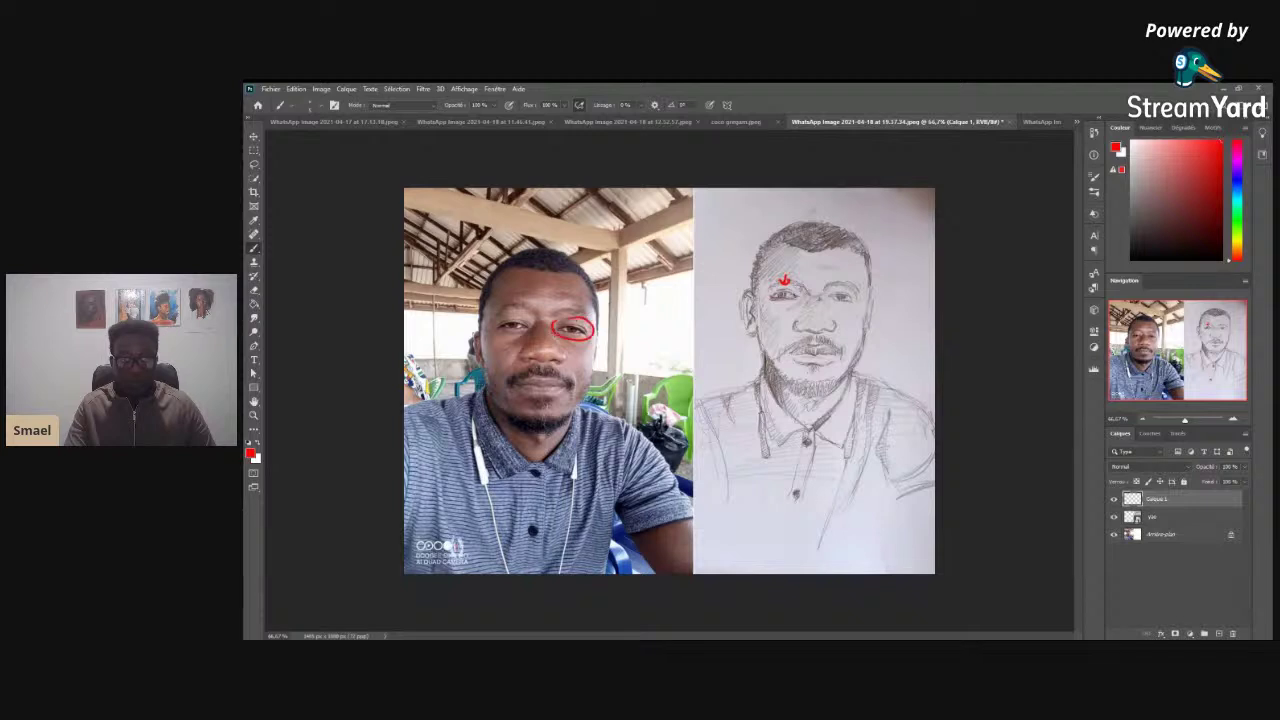
{"action": "mouse_move", "coordinate": [840, 287]}
{"action": "left_mouse_down"}
{"action": "mouse_move", "coordinate": [847, 311]}
{"action": "mouse_move", "coordinate": [845, 290]}
{"action": "left_mouse_up"}
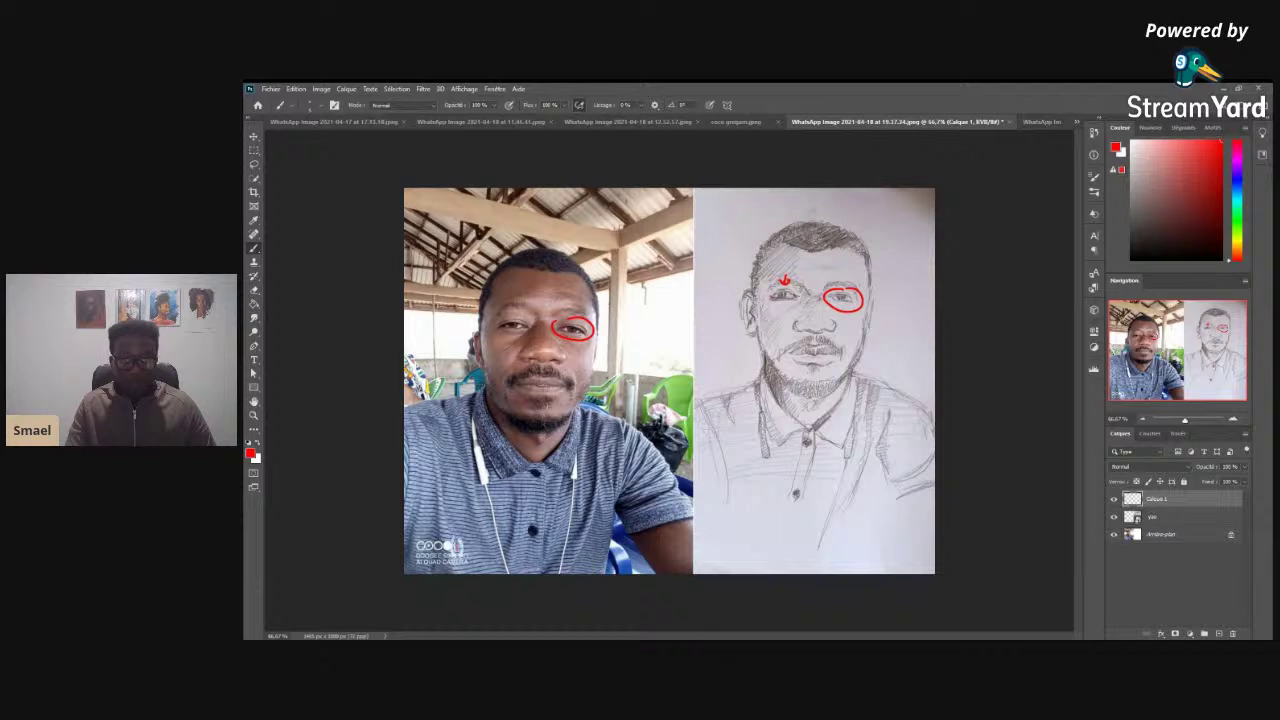
{"action": "left_click_drag", "start_coordinate": [552, 401], "coordinate": [577, 371]}
{"action": "mouse_move", "coordinate": [822, 339]}
{"action": "left_mouse_down"}
{"action": "mouse_move", "coordinate": [792, 353]}
{"action": "mouse_move", "coordinate": [832, 337]}
{"action": "left_mouse_up"}
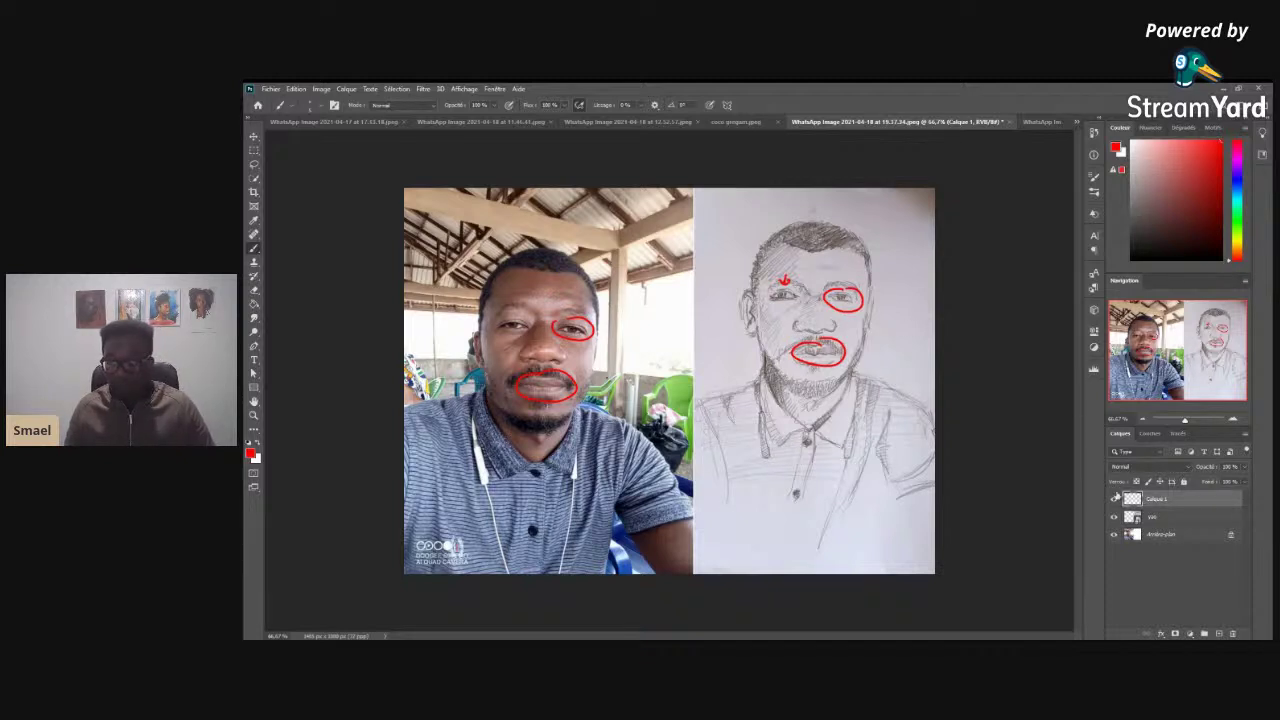
- Hide the circled annotations and, on a new layer, draw a red horizontal line at mouth level on the photo and the sketch
{"action": "left_click", "coordinate": [1116, 501]}
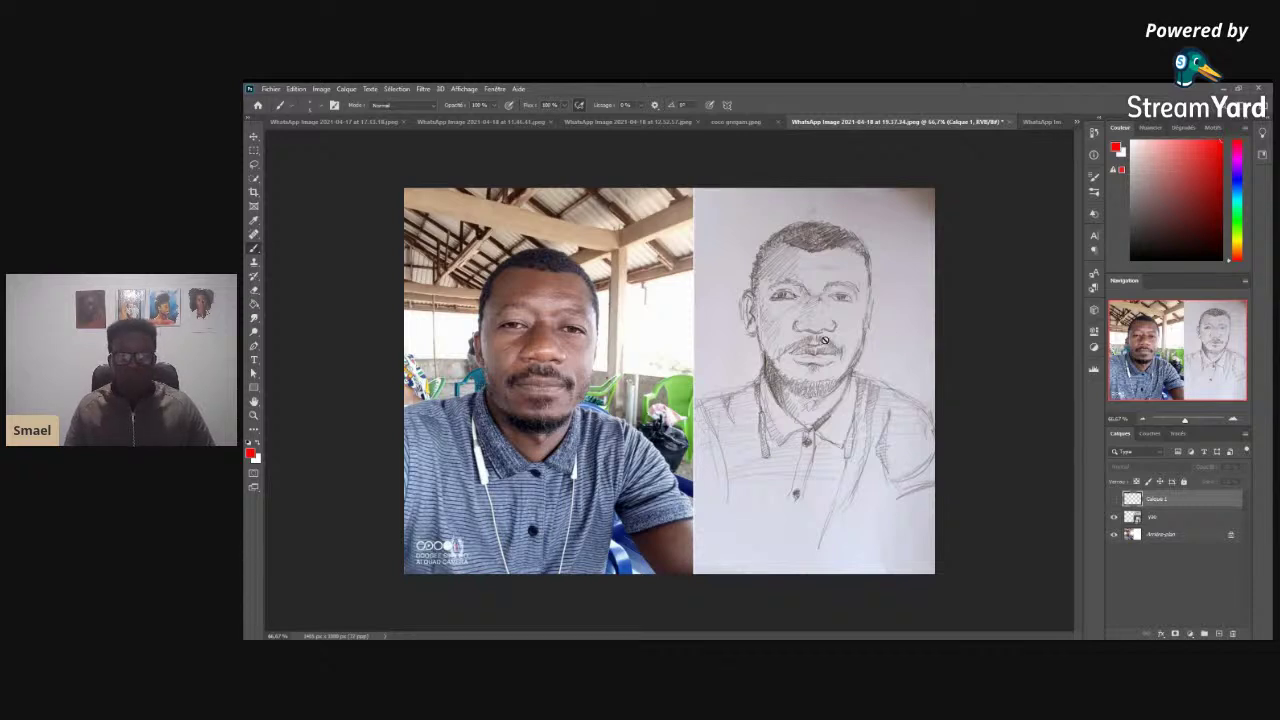
{"action": "left_click", "coordinate": [1219, 634]}
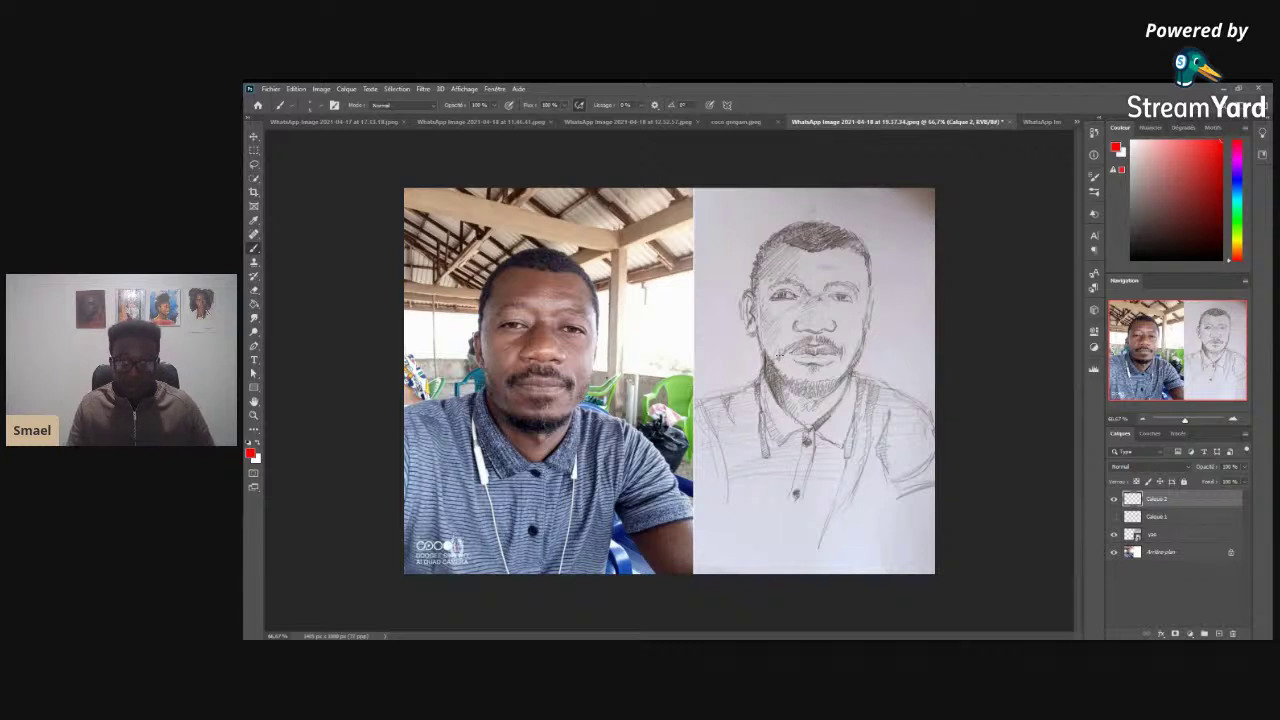
{"action": "left_click_drag", "start_coordinate": [490, 389], "coordinate": [484, 389]}
{"action": "left_click_drag", "start_coordinate": [577, 389], "coordinate": [592, 388]}
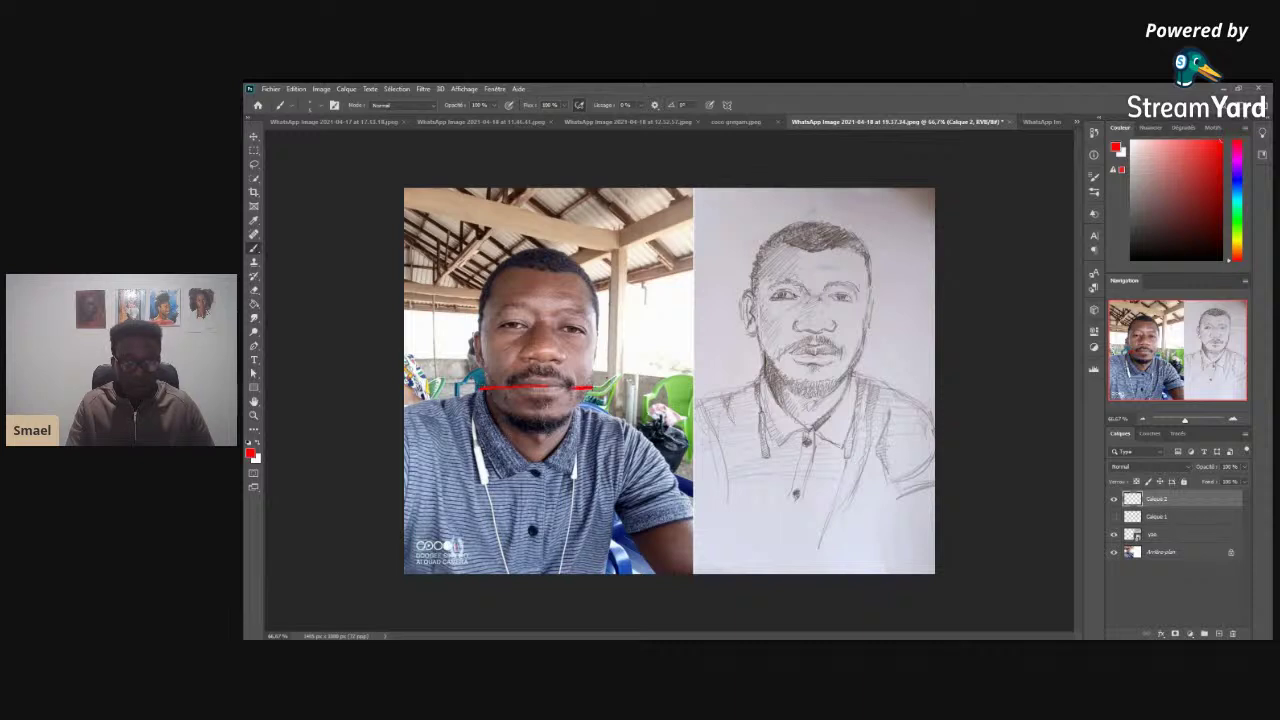
{"action": "left_click_drag", "start_coordinate": [754, 346], "coordinate": [866, 346]}
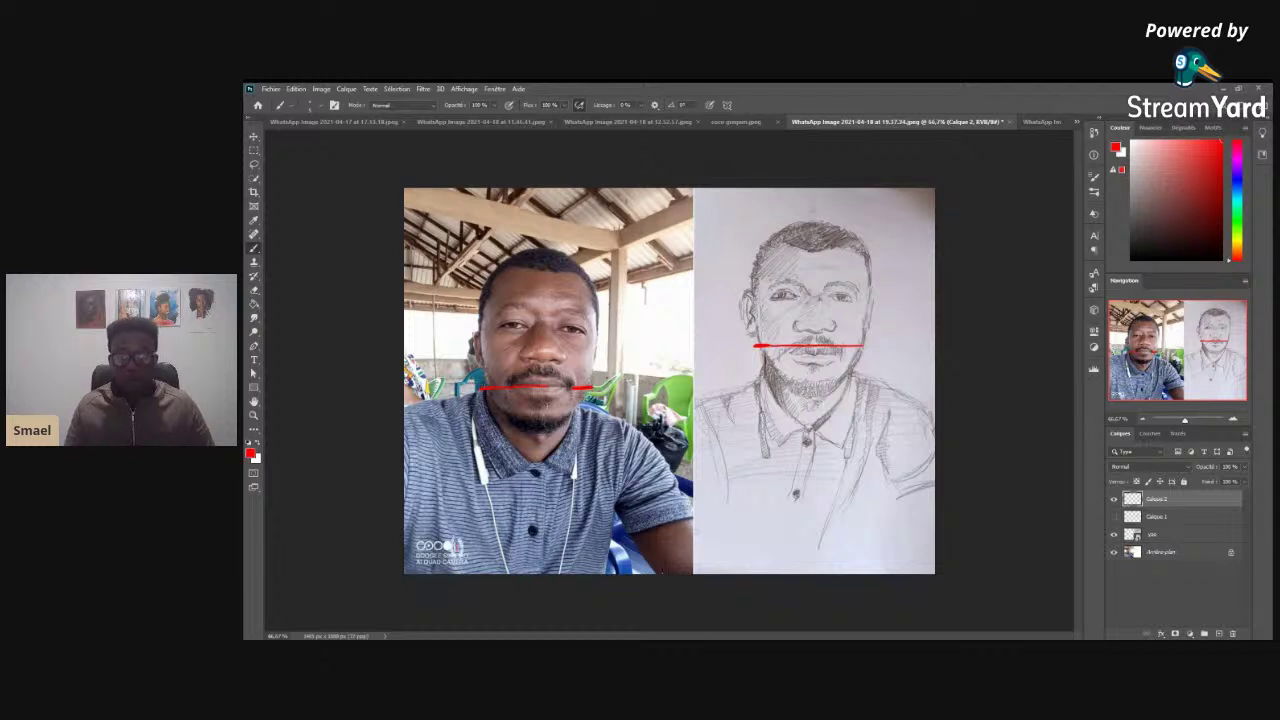
- In the document with the two girls wrapped in a blanket, add a new layer above the drawing
{"action": "left_click", "coordinate": [1041, 123]}
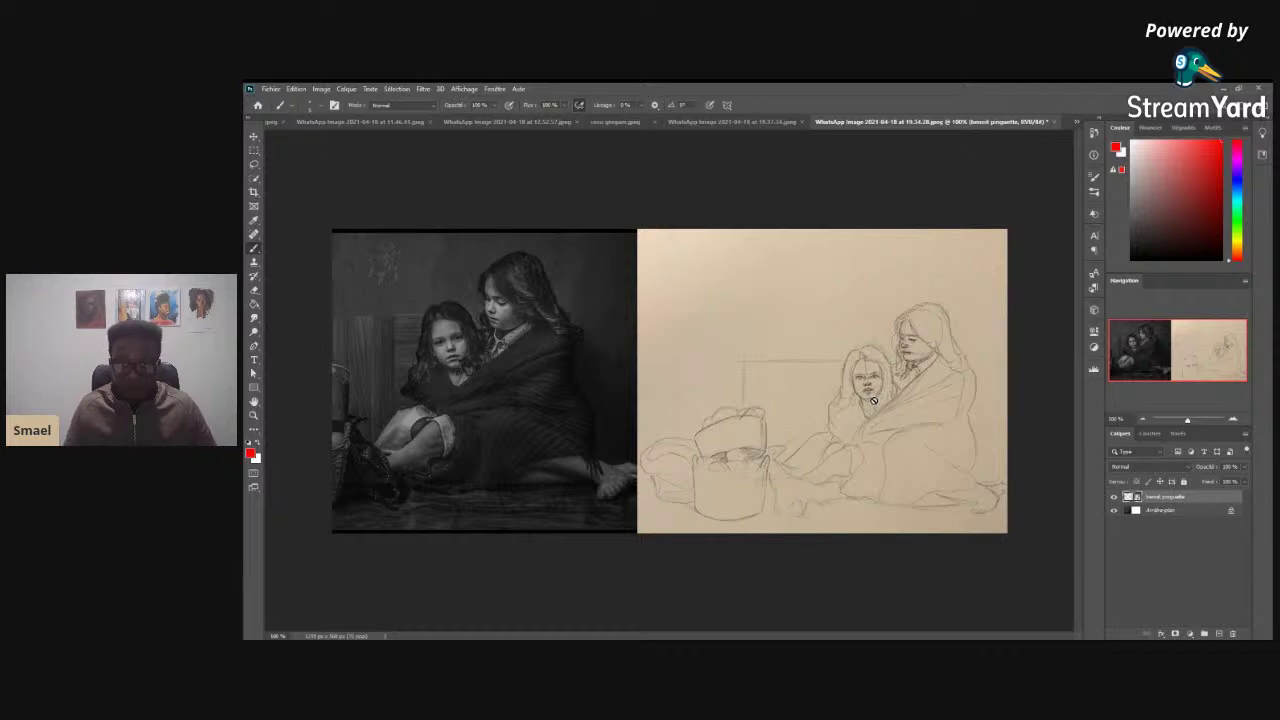
{"action": "left_click", "coordinate": [1218, 633]}
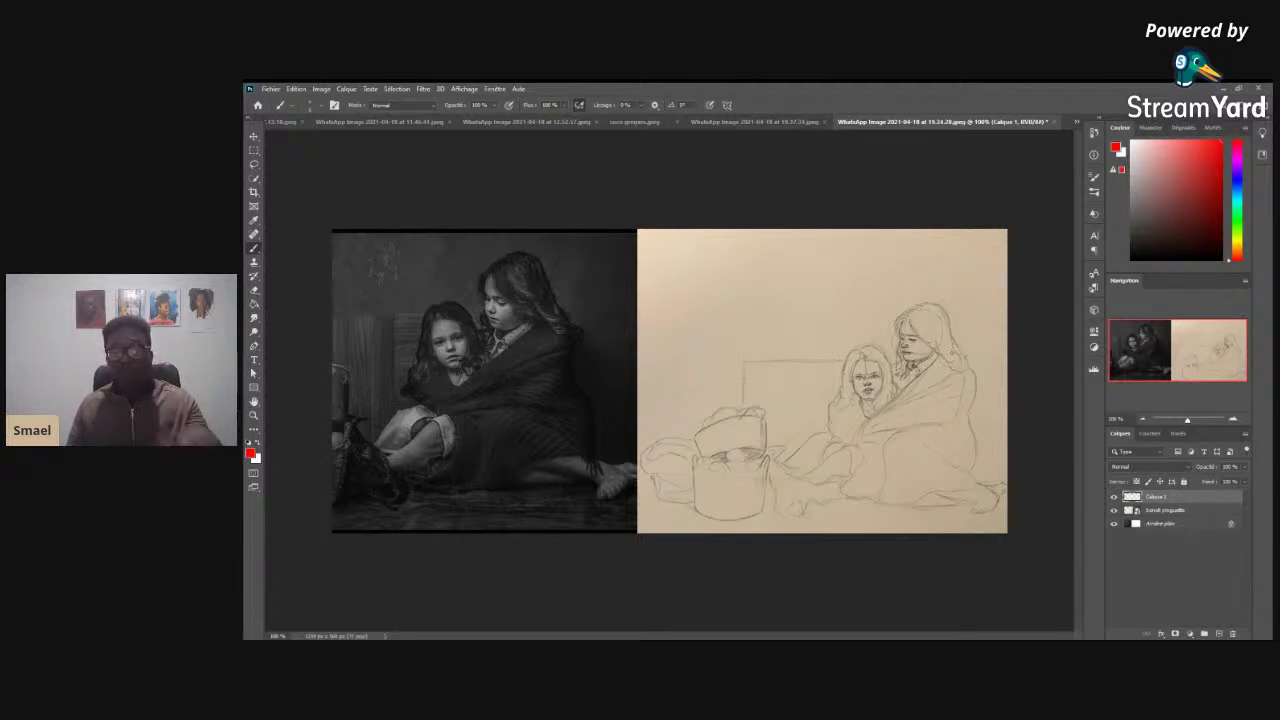
{"action": "left_click", "coordinate": [1076, 122]}
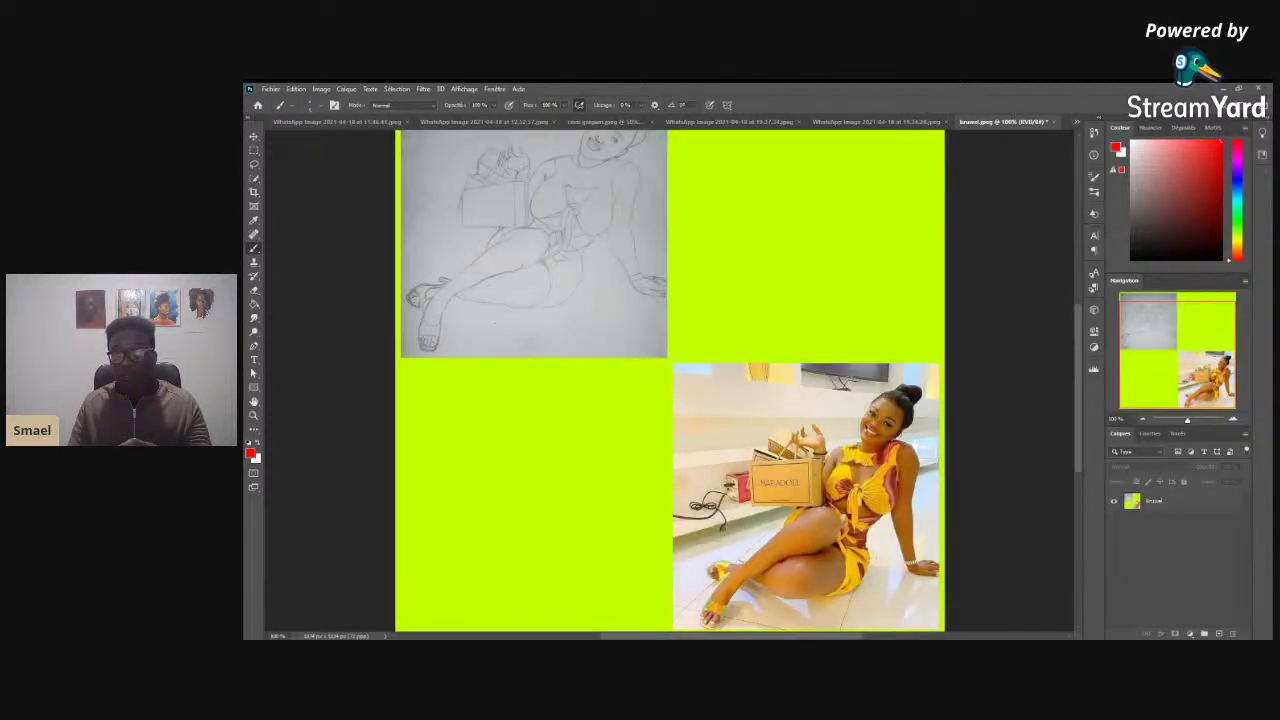
{"action": "left_click", "coordinate": [876, 122]}
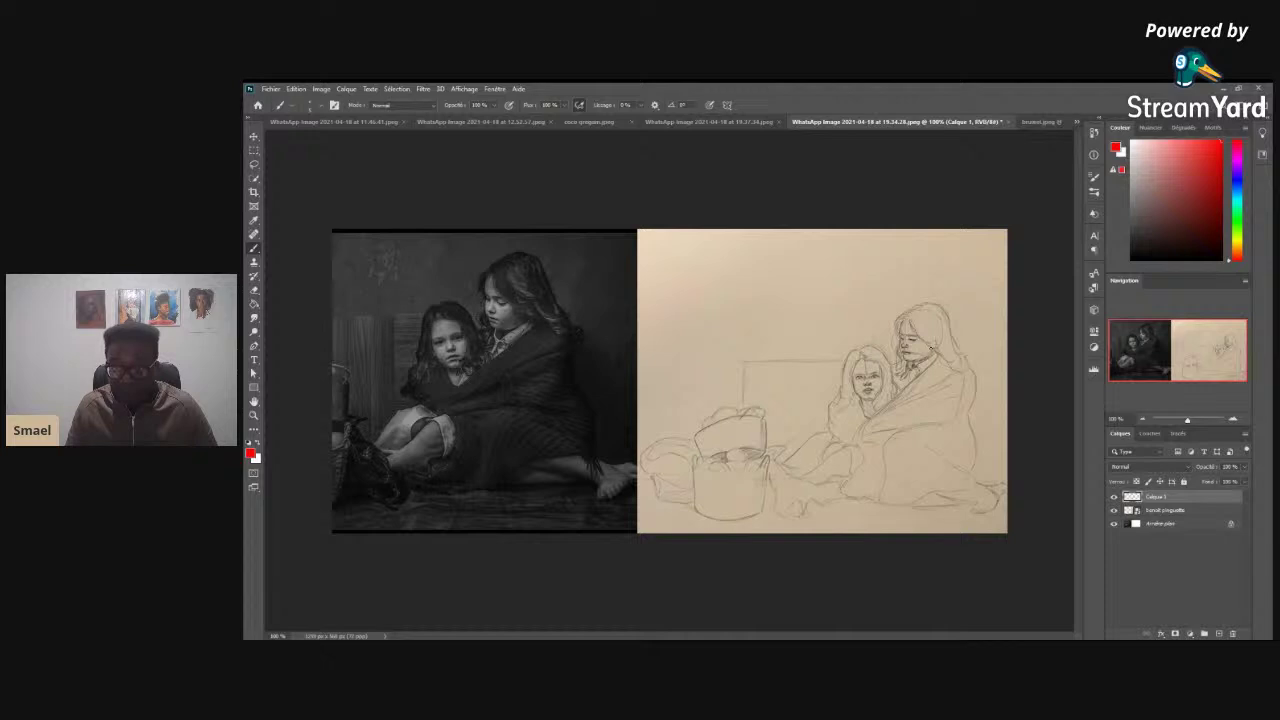
- Reduce the brush size and draw red construction circles with crossed face axes over both girls' heads in the sketch
{"action": "key", "text": "ctrl+plus"}
{"action": "key", "text": "ctrl+plus"}
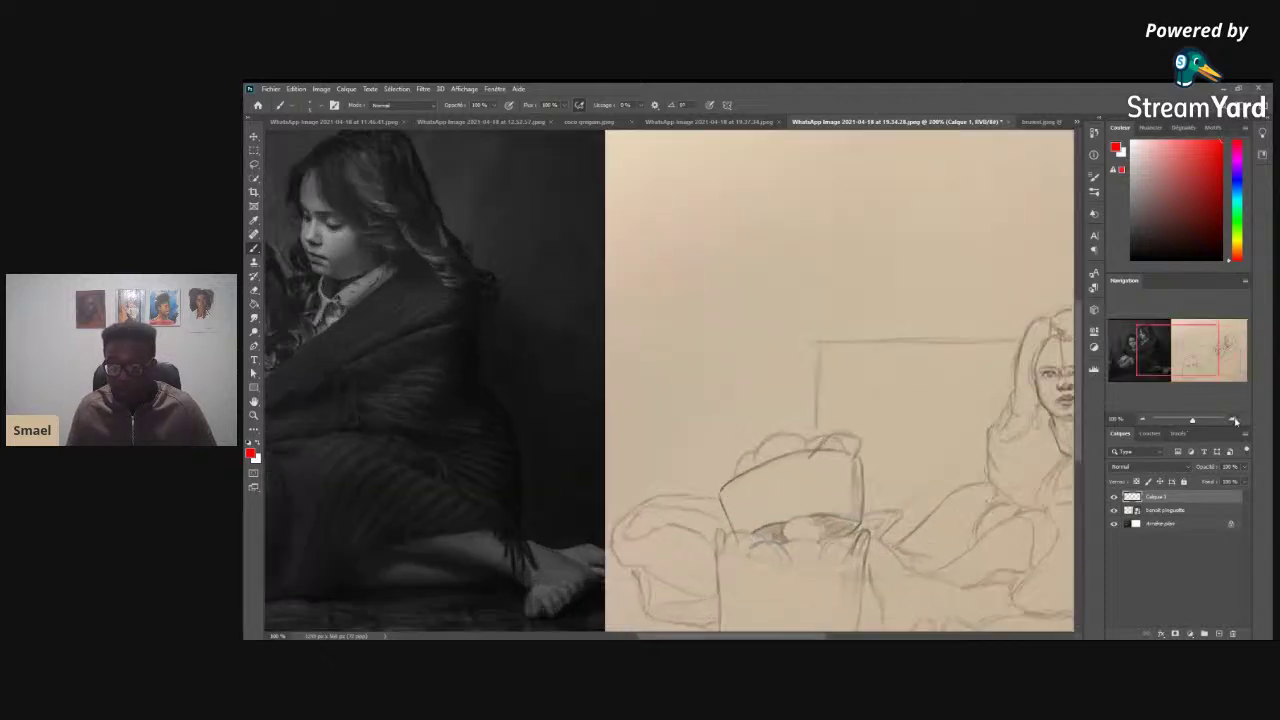
{"action": "scroll", "coordinate": [757, 435], "scroll_direction": "right", "scroll_amount": 10}
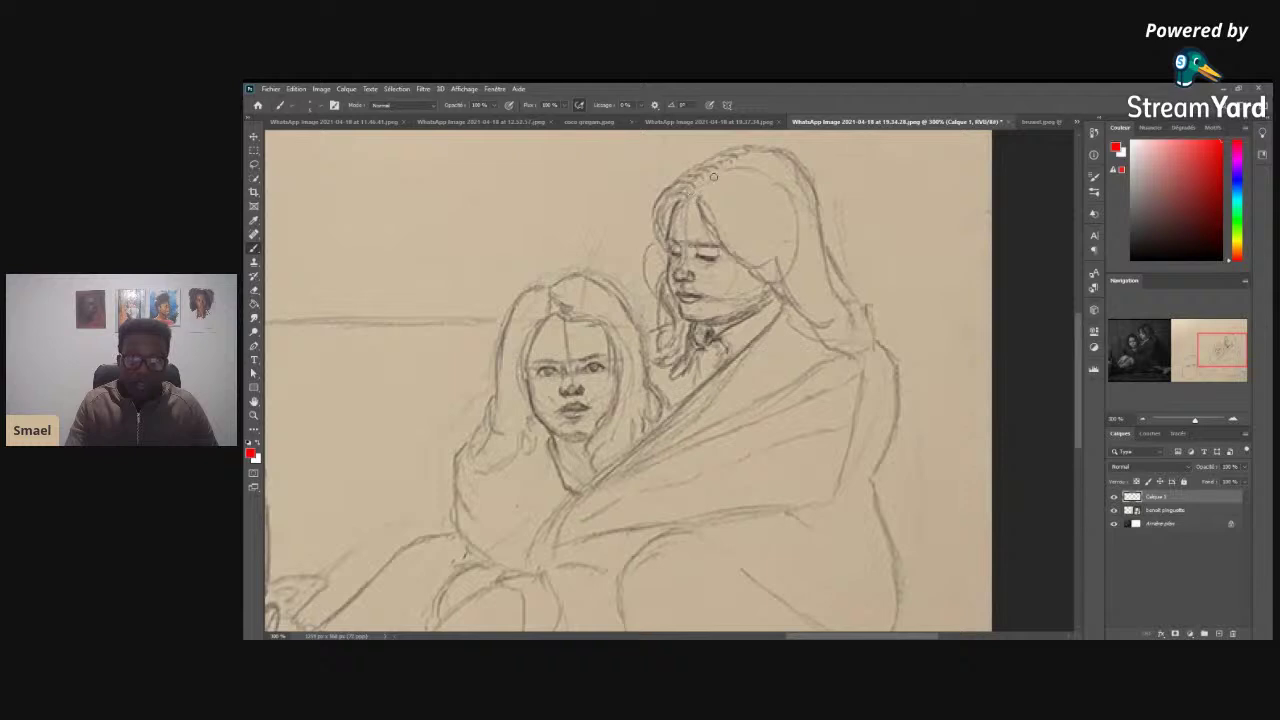
{"action": "right_click", "coordinate": [749, 185]}
{"action": "left_click", "coordinate": [862, 197]}
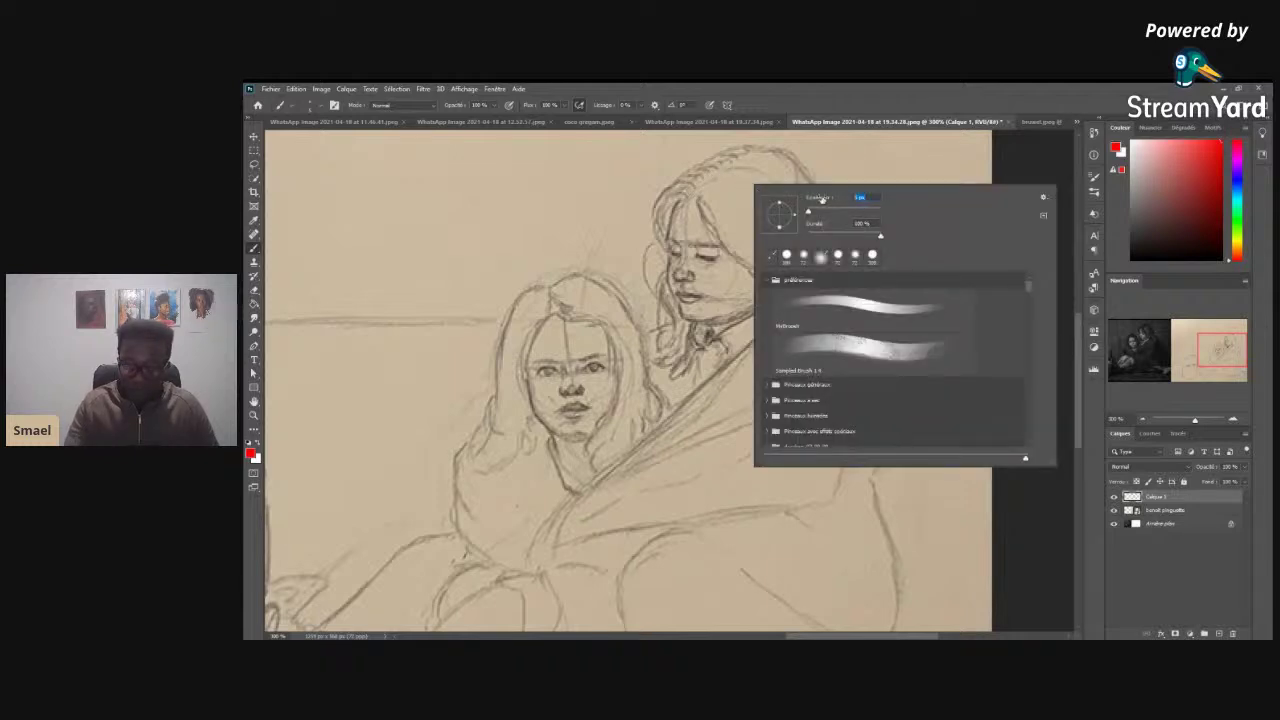
{"action": "key", "text": "Return"}
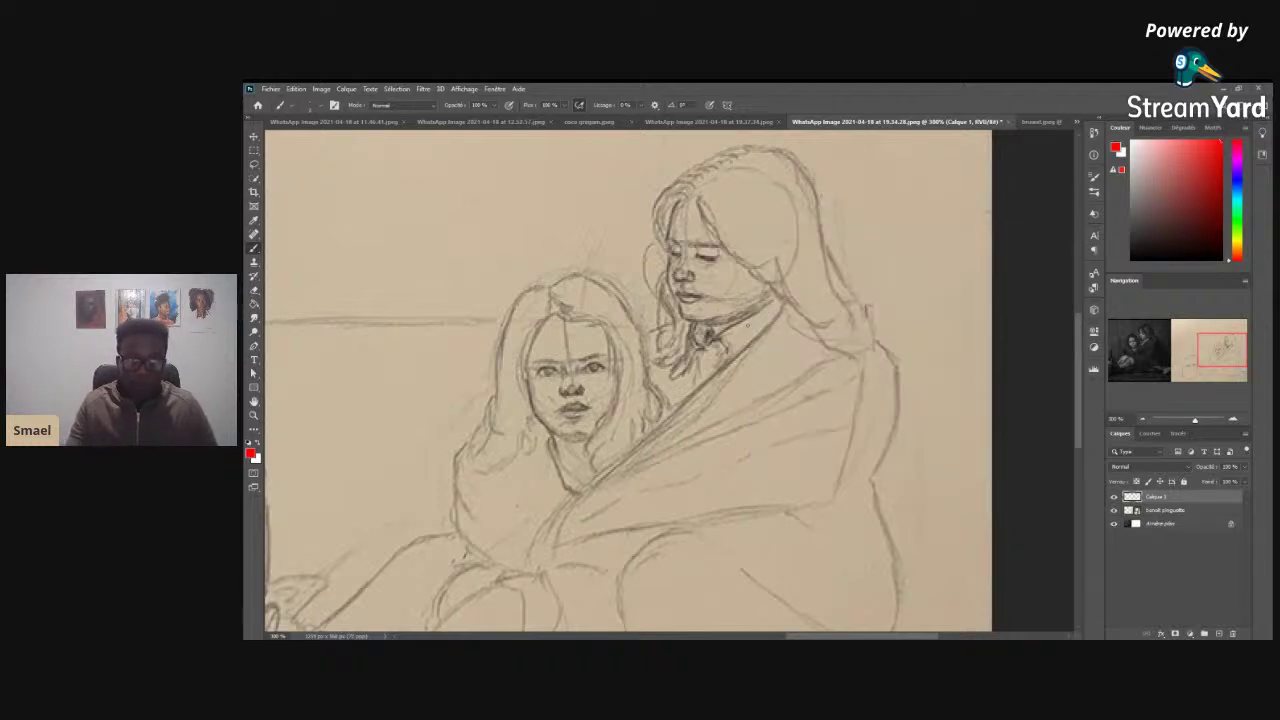
{"action": "left_click_drag", "start_coordinate": [563, 313], "coordinate": [580, 447]}
{"action": "left_click_drag", "start_coordinate": [529, 378], "coordinate": [616, 360]}
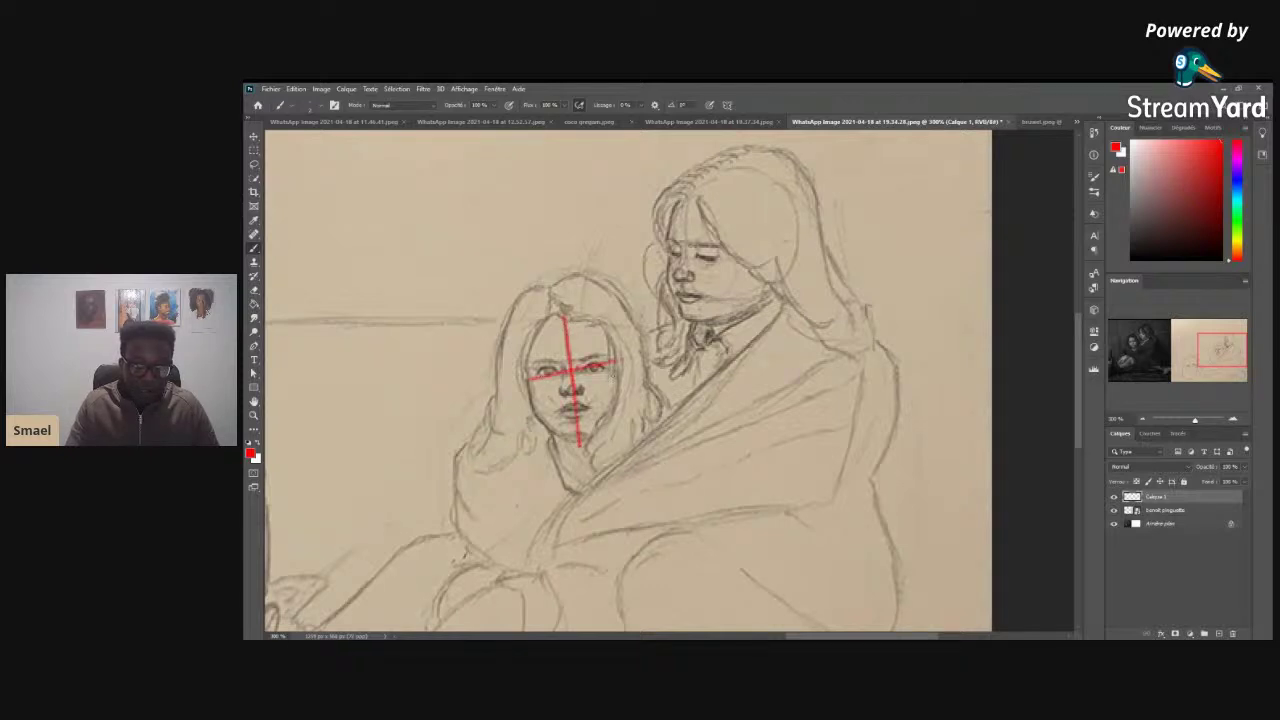
{"action": "mouse_move", "coordinate": [536, 330]}
{"action": "left_mouse_down"}
{"action": "mouse_move", "coordinate": [528, 400]}
{"action": "mouse_move", "coordinate": [610, 394]}
{"action": "mouse_move", "coordinate": [580, 305]}
{"action": "mouse_move", "coordinate": [524, 346]}
{"action": "left_mouse_up"}
{"action": "mouse_move", "coordinate": [676, 226]}
{"action": "left_mouse_down"}
{"action": "mouse_move", "coordinate": [747, 169]}
{"action": "mouse_move", "coordinate": [784, 190]}
{"action": "mouse_move", "coordinate": [798, 220]}
{"action": "mouse_move", "coordinate": [797, 268]}
{"action": "mouse_move", "coordinate": [774, 290]}
{"action": "mouse_move", "coordinate": [686, 299]}
{"action": "mouse_move", "coordinate": [659, 265]}
{"action": "mouse_move", "coordinate": [672, 207]}
{"action": "mouse_move", "coordinate": [698, 372]}
{"action": "left_mouse_up"}
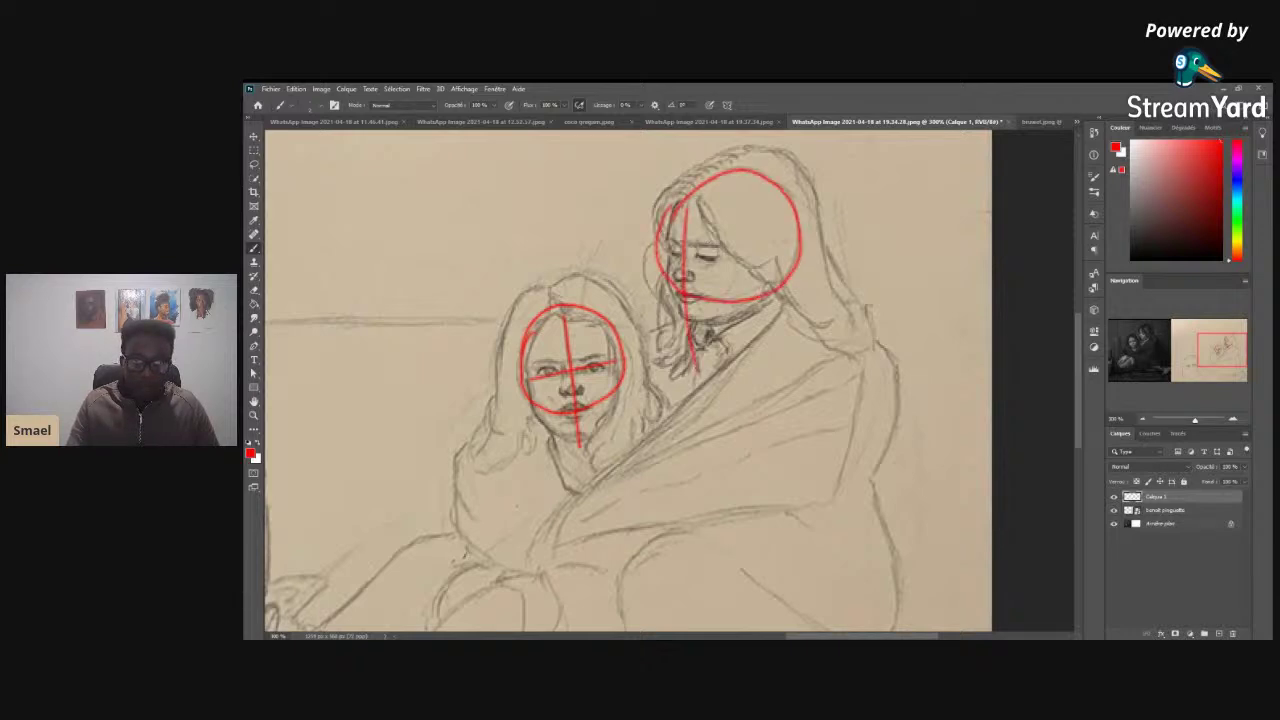
{"action": "left_click_drag", "start_coordinate": [662, 256], "coordinate": [746, 254]}
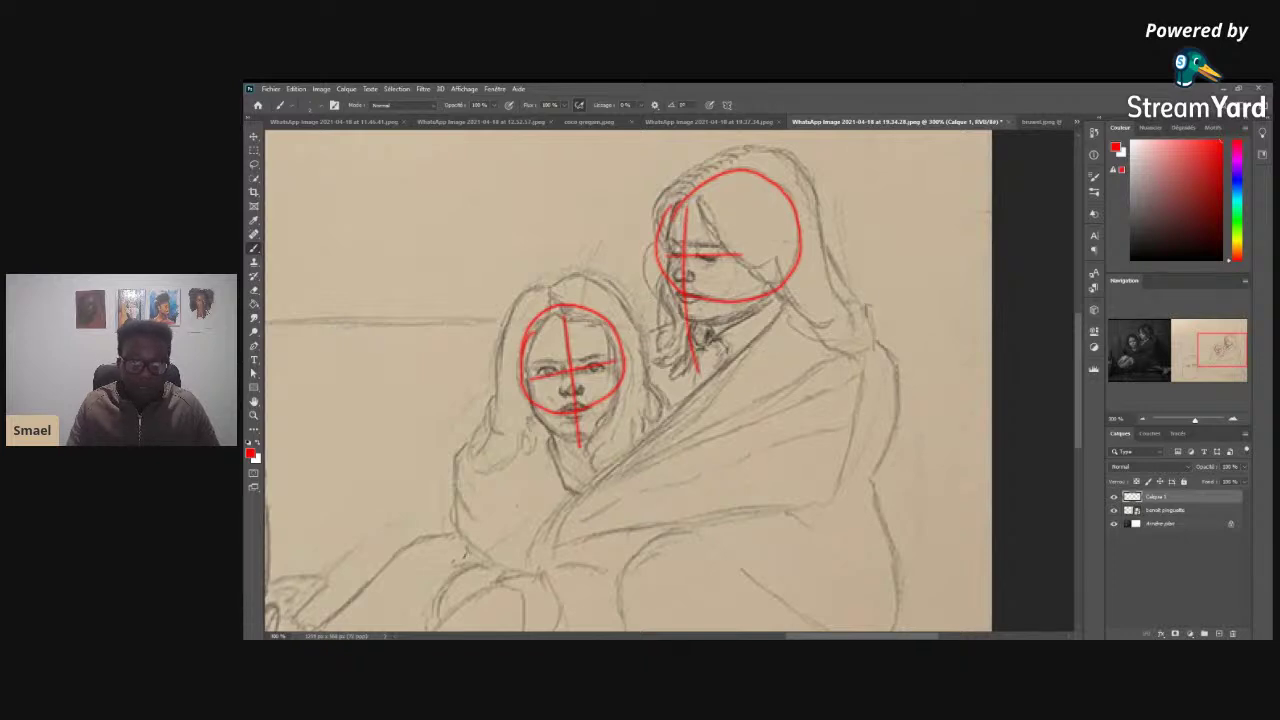
- Hide the annotation layer over the two girls' sketch and switch to the document with the seated woman in yellow
{"action": "left_click", "coordinate": [1143, 419]}
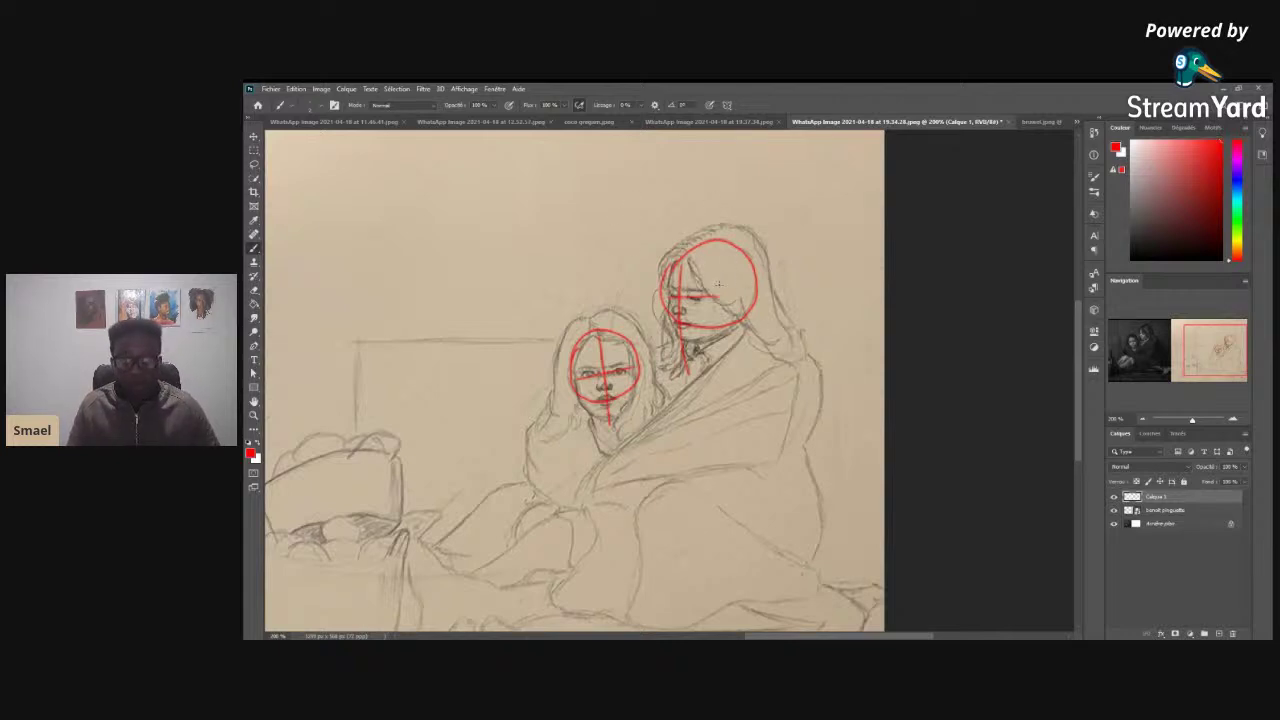
{"action": "left_click", "coordinate": [1115, 498]}
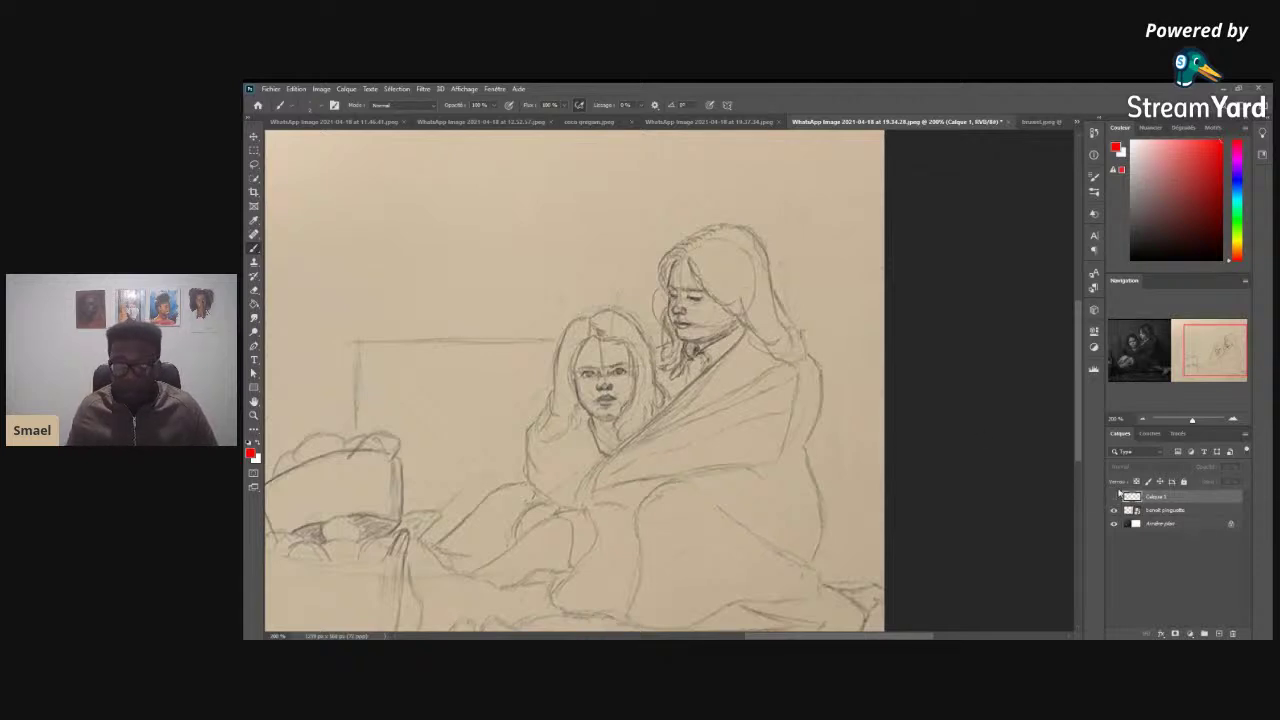
{"action": "left_click", "coordinate": [1032, 122]}
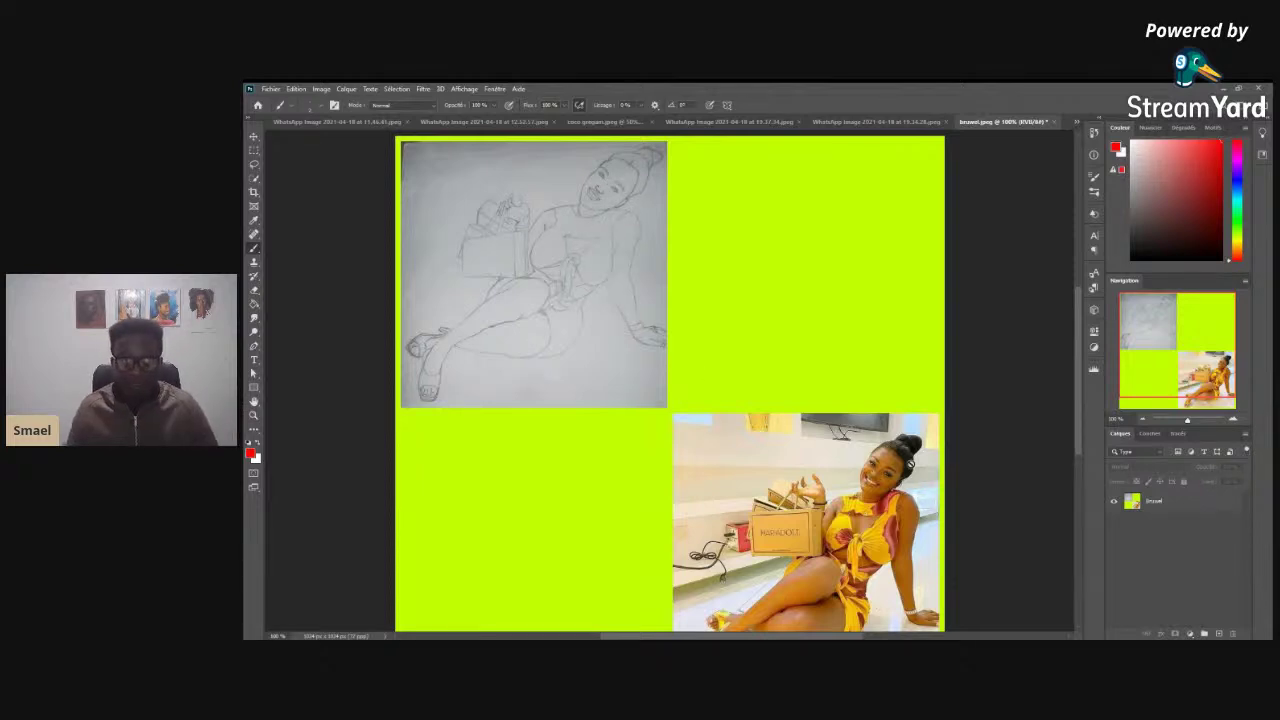
- On a new layer, draw red lines marking the head tilt and face axes of the seated woman in the photo and the sketch
{"action": "left_click", "coordinate": [1219, 633]}
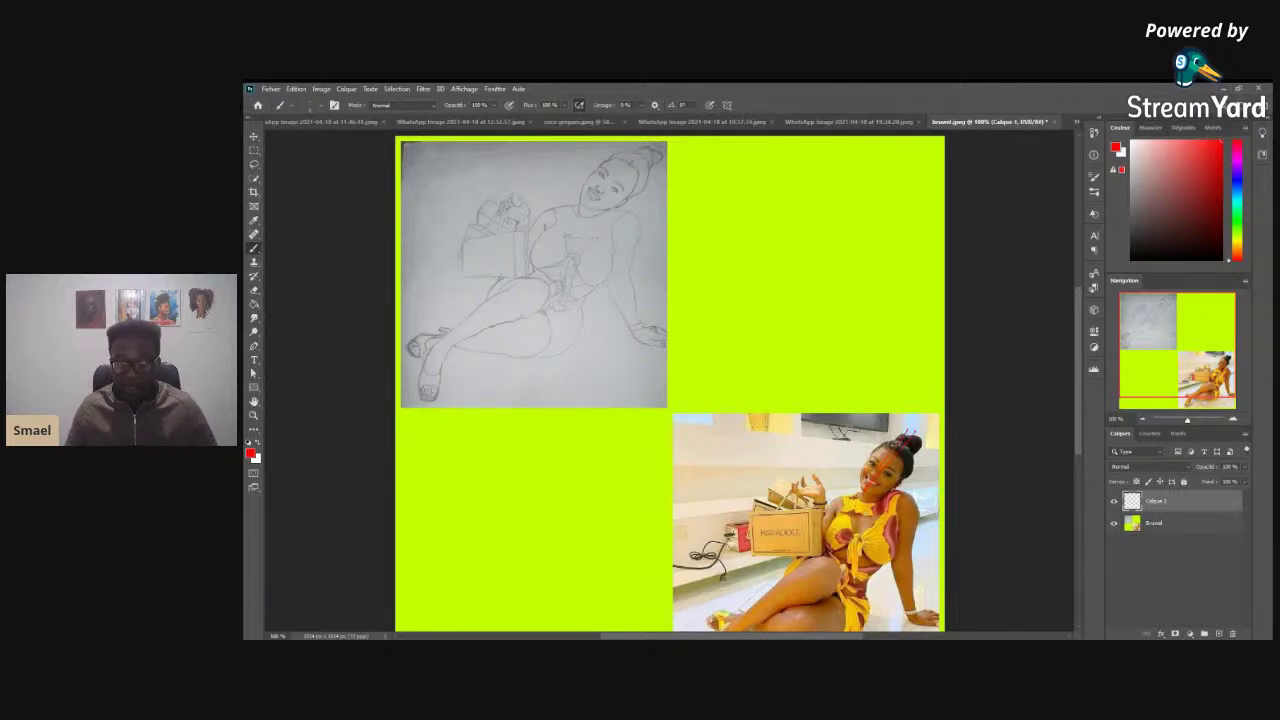
{"action": "left_click_drag", "start_coordinate": [906, 440], "coordinate": [898, 448]}
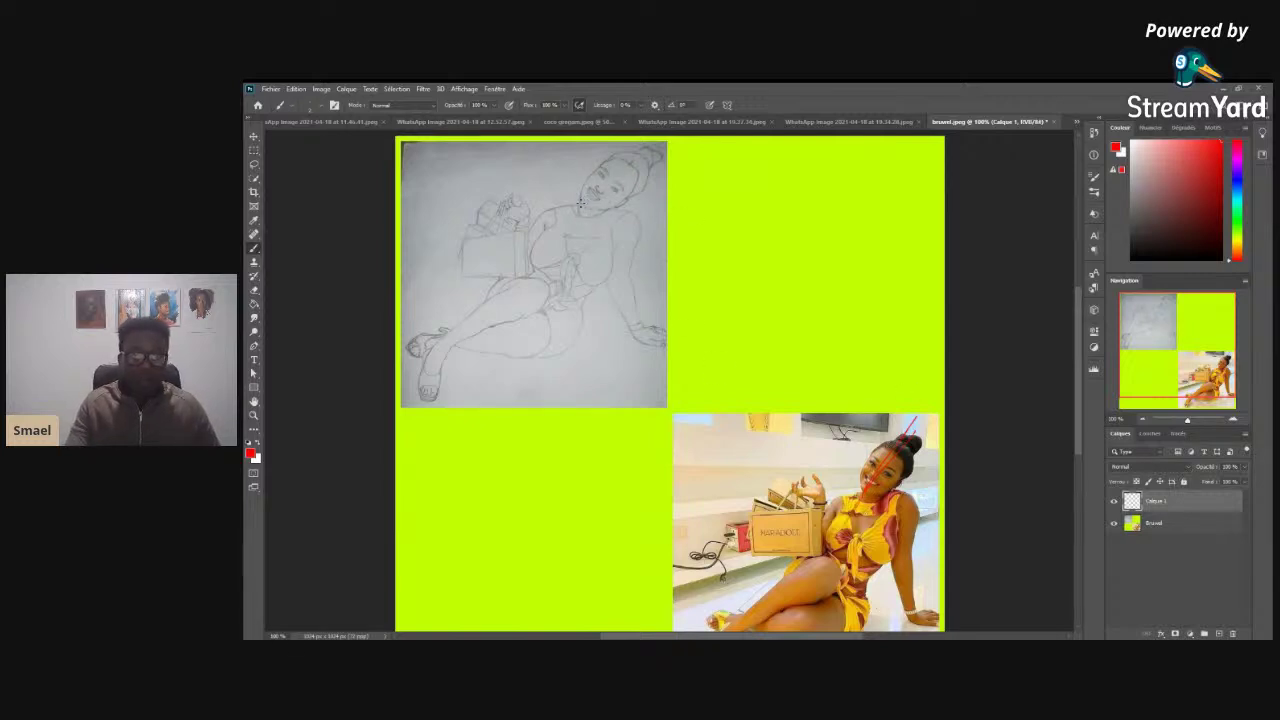
{"action": "left_click_drag", "start_coordinate": [576, 207], "coordinate": [648, 152]}
{"action": "left_click_drag", "start_coordinate": [580, 210], "coordinate": [652, 151]}
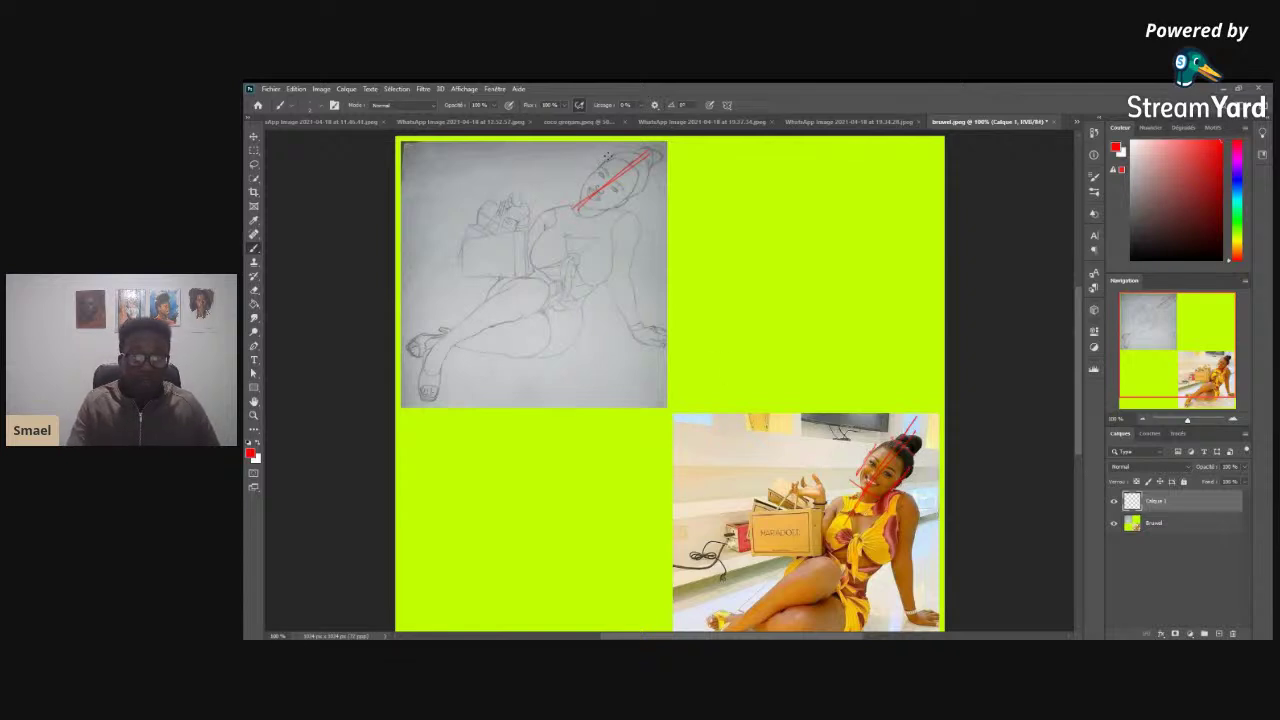
{"action": "mouse_move", "coordinate": [606, 157]}
{"action": "left_mouse_down"}
{"action": "mouse_move", "coordinate": [582, 184]}
{"action": "mouse_move", "coordinate": [610, 152]}
{"action": "mouse_move", "coordinate": [607, 213]}
{"action": "mouse_move", "coordinate": [622, 207]}
{"action": "mouse_move", "coordinate": [594, 191]}
{"action": "left_mouse_up"}
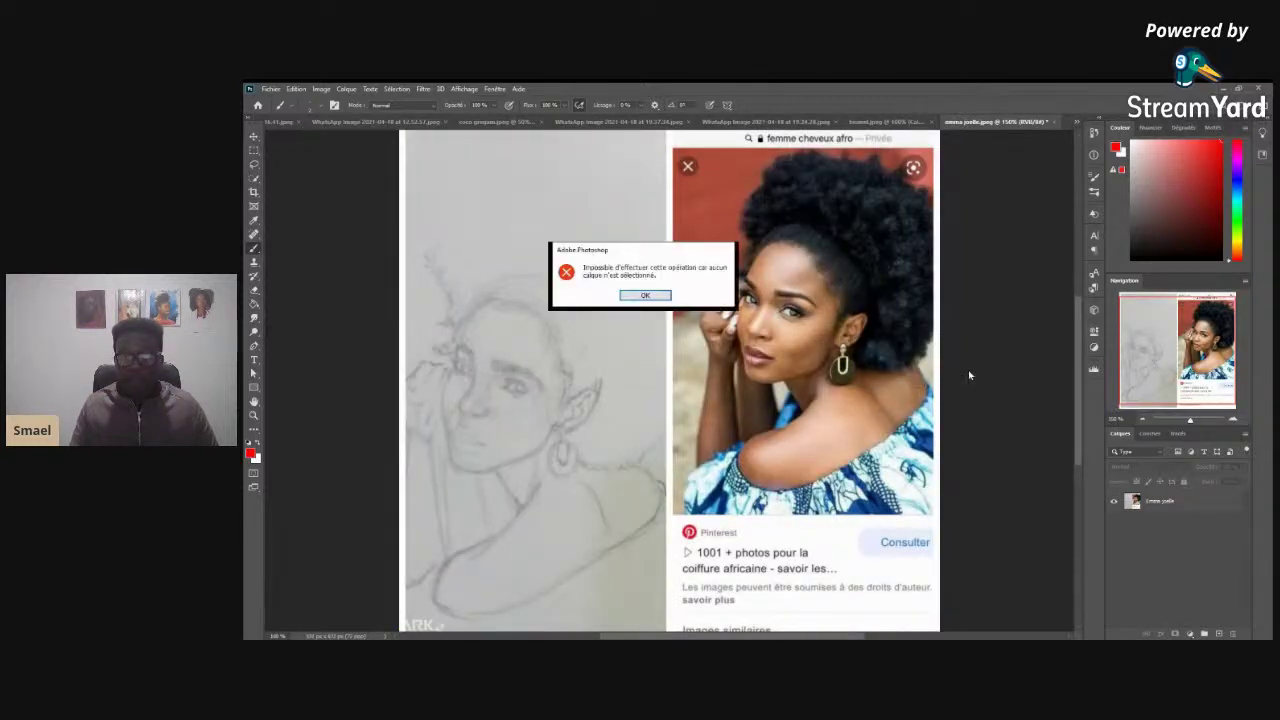
- In the afro-haired woman's document, add a new layer and draw a large red cranium circle and a smaller temple circle over the sketched head
{"action": "left_click", "coordinate": [652, 295]}
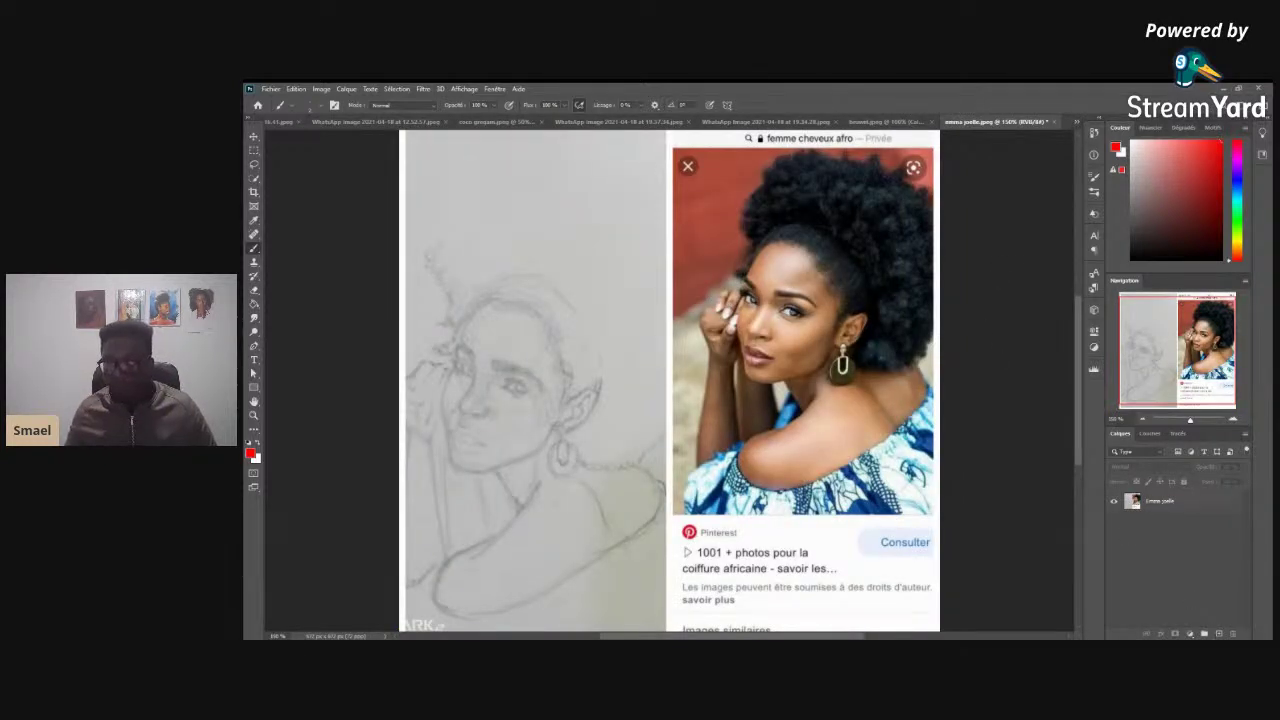
{"action": "left_click", "coordinate": [1218, 633]}
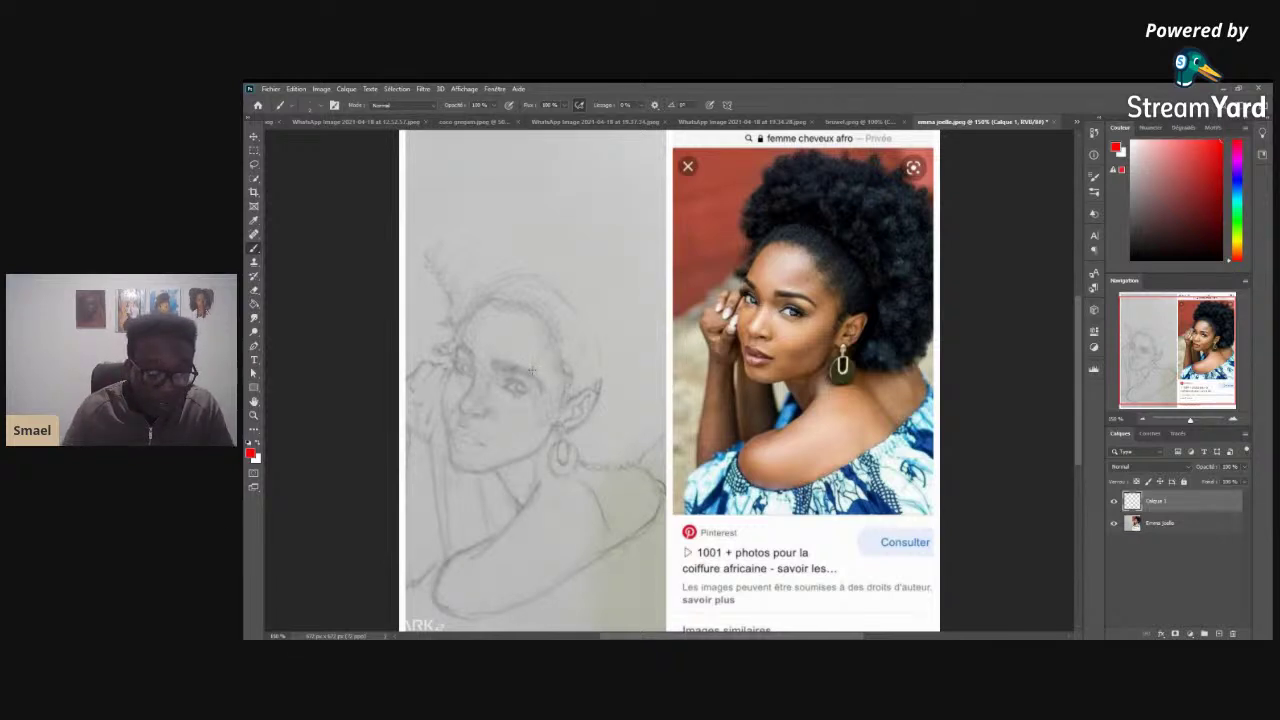
{"action": "mouse_move", "coordinate": [531, 372]}
{"action": "left_mouse_down"}
{"action": "mouse_move", "coordinate": [584, 342]}
{"action": "mouse_move", "coordinate": [591, 388]}
{"action": "mouse_move", "coordinate": [563, 411]}
{"action": "mouse_move", "coordinate": [532, 398]}
{"action": "mouse_move", "coordinate": [538, 360]}
{"action": "left_mouse_up"}
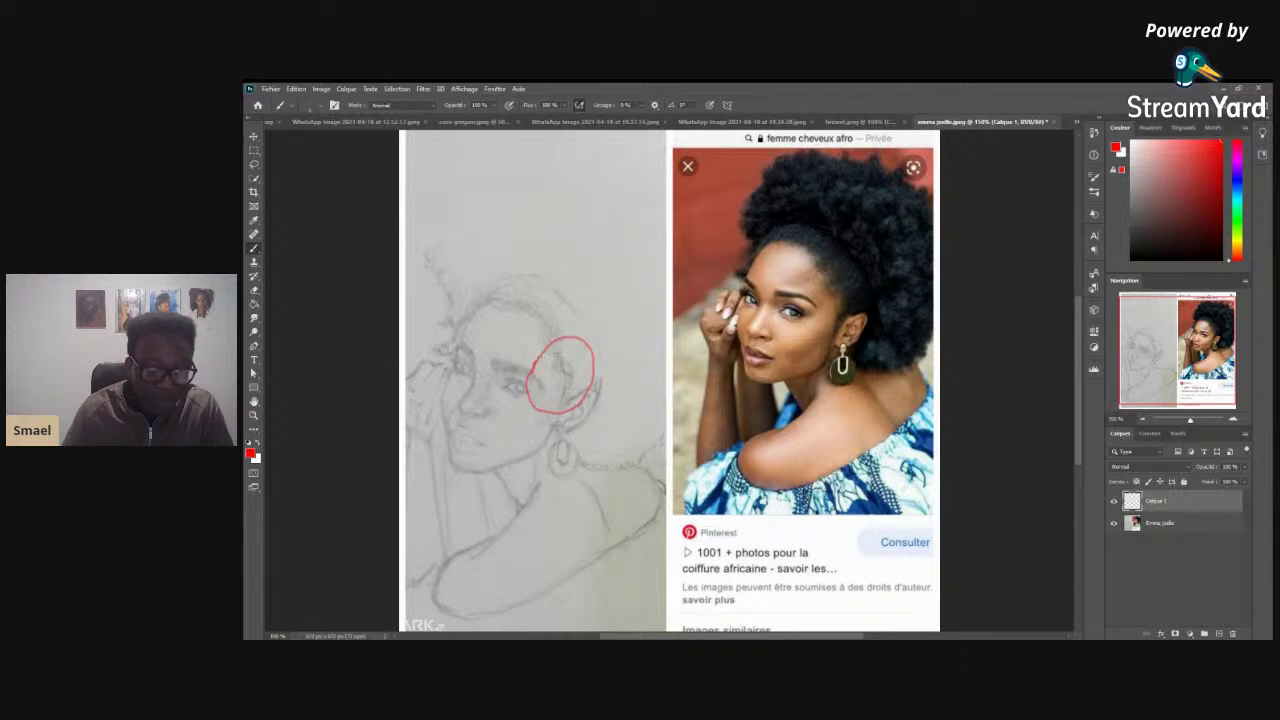
{"action": "mouse_move", "coordinate": [462, 384]}
{"action": "left_mouse_down"}
{"action": "mouse_move", "coordinate": [498, 410]}
{"action": "mouse_move", "coordinate": [460, 333]}
{"action": "mouse_move", "coordinate": [486, 297]}
{"action": "left_mouse_up"}
{"action": "mouse_move", "coordinate": [458, 350]}
{"action": "left_mouse_down"}
{"action": "mouse_move", "coordinate": [482, 293]}
{"action": "mouse_move", "coordinate": [545, 271]}
{"action": "mouse_move", "coordinate": [578, 293]}
{"action": "mouse_move", "coordinate": [605, 341]}
{"action": "mouse_move", "coordinate": [595, 391]}
{"action": "mouse_move", "coordinate": [492, 410]}
{"action": "left_mouse_up"}
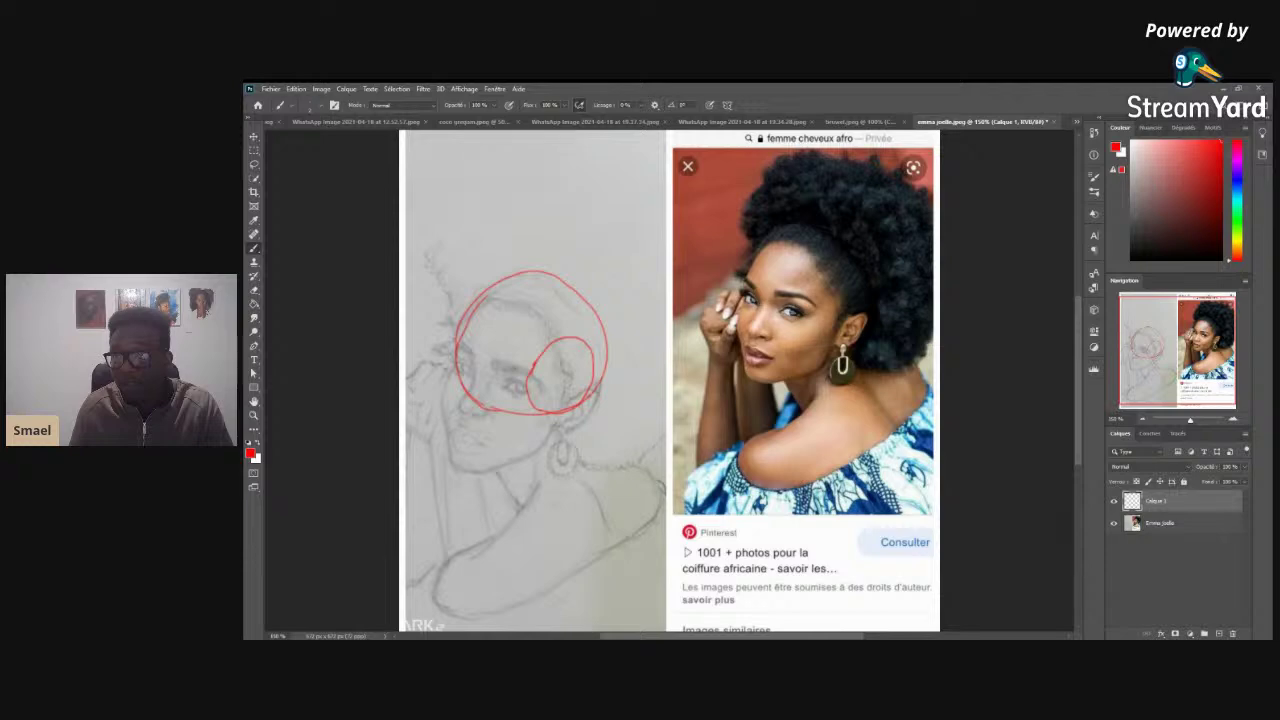
- Look back at the bearded man's and the two girls' documents and return to the afro-haired woman's portrait
{"action": "left_click", "coordinate": [590, 121]}
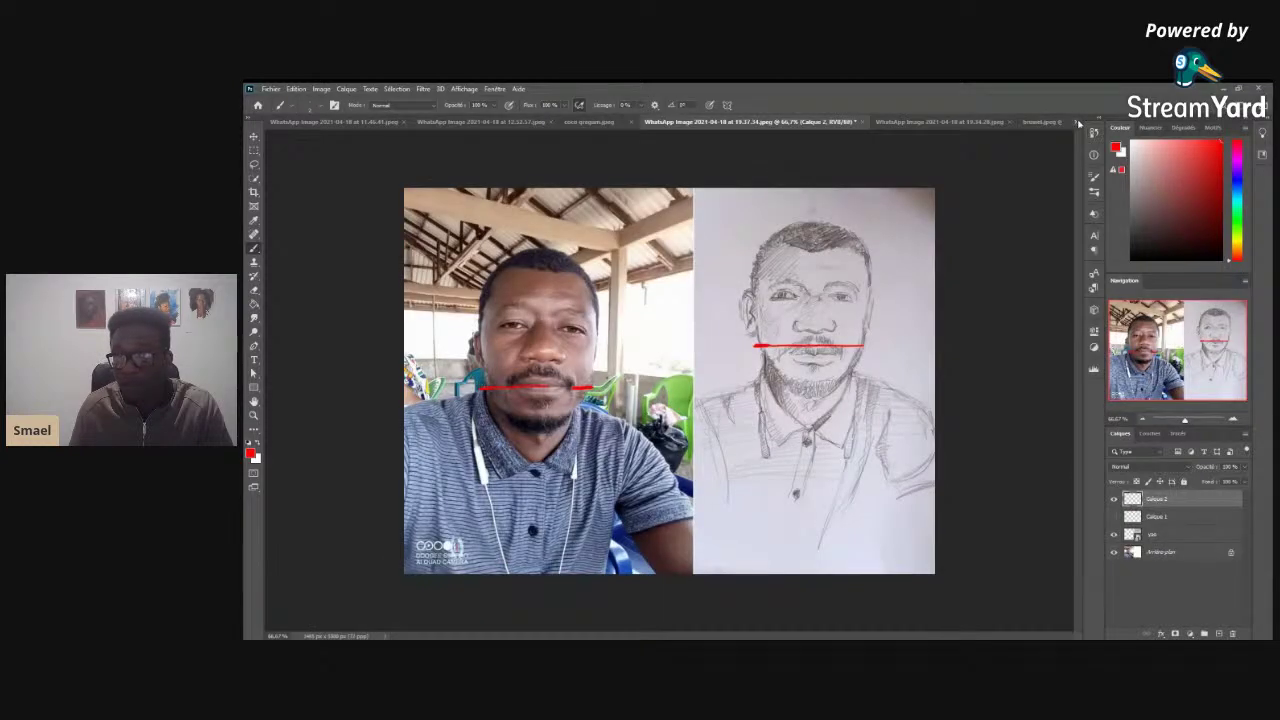
{"action": "key", "text": "ctrl+Tab"}
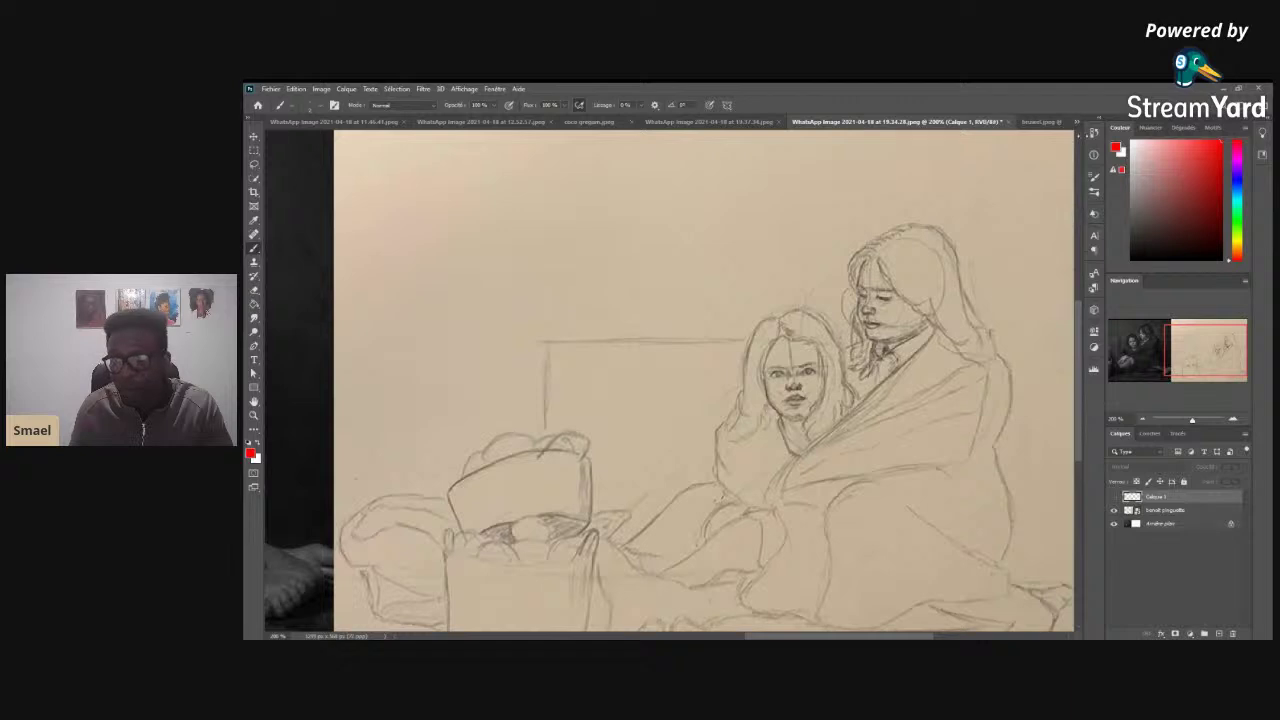
{"action": "key", "text": "ctrl+Tab"}
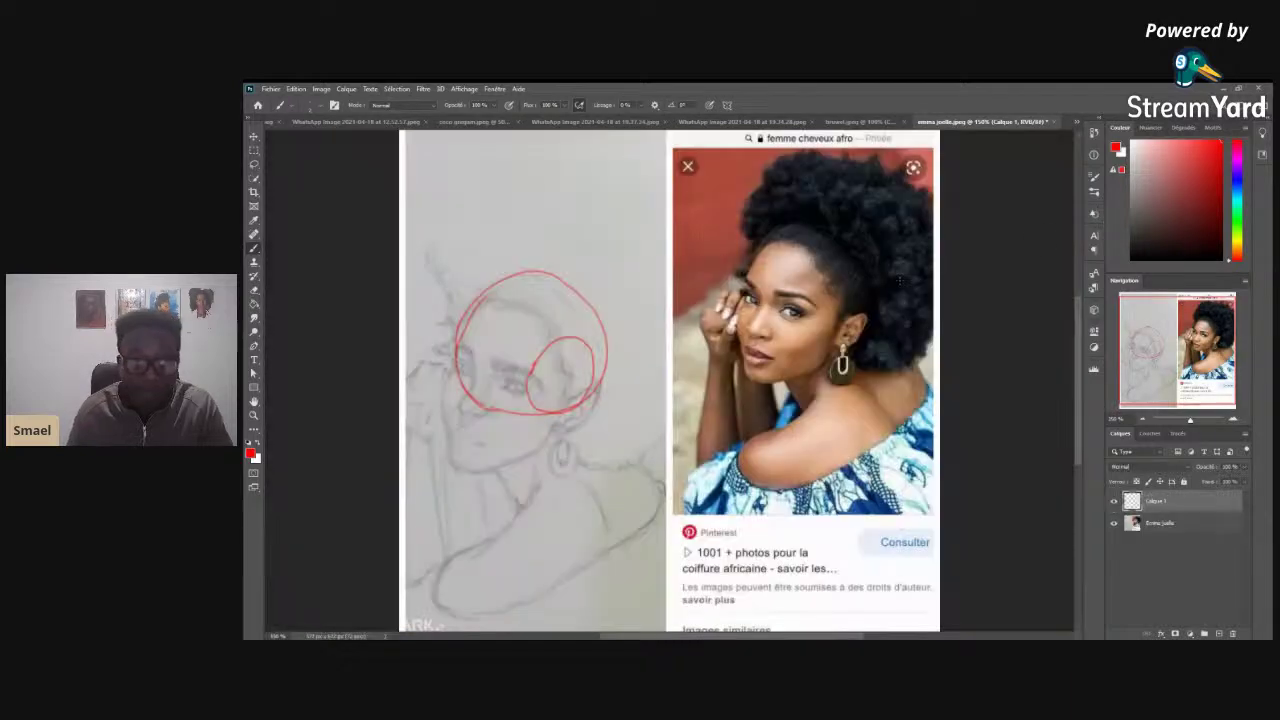
- Draw a curved red centre line from the crown to the chin and a curved eye line across the sketched face
{"action": "left_click_drag", "start_coordinate": [488, 320], "coordinate": [476, 416]}
{"action": "left_click_drag", "start_coordinate": [479, 352], "coordinate": [466, 470]}
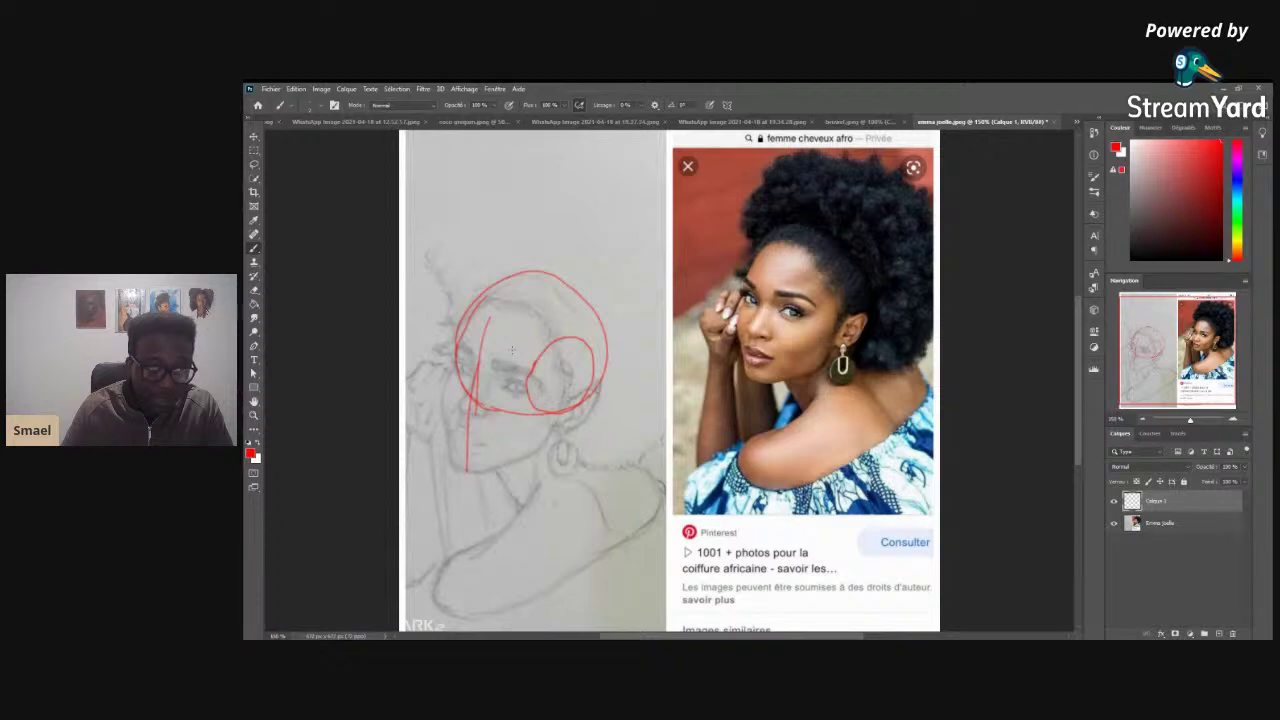
{"action": "left_click_drag", "start_coordinate": [492, 314], "coordinate": [545, 264]}
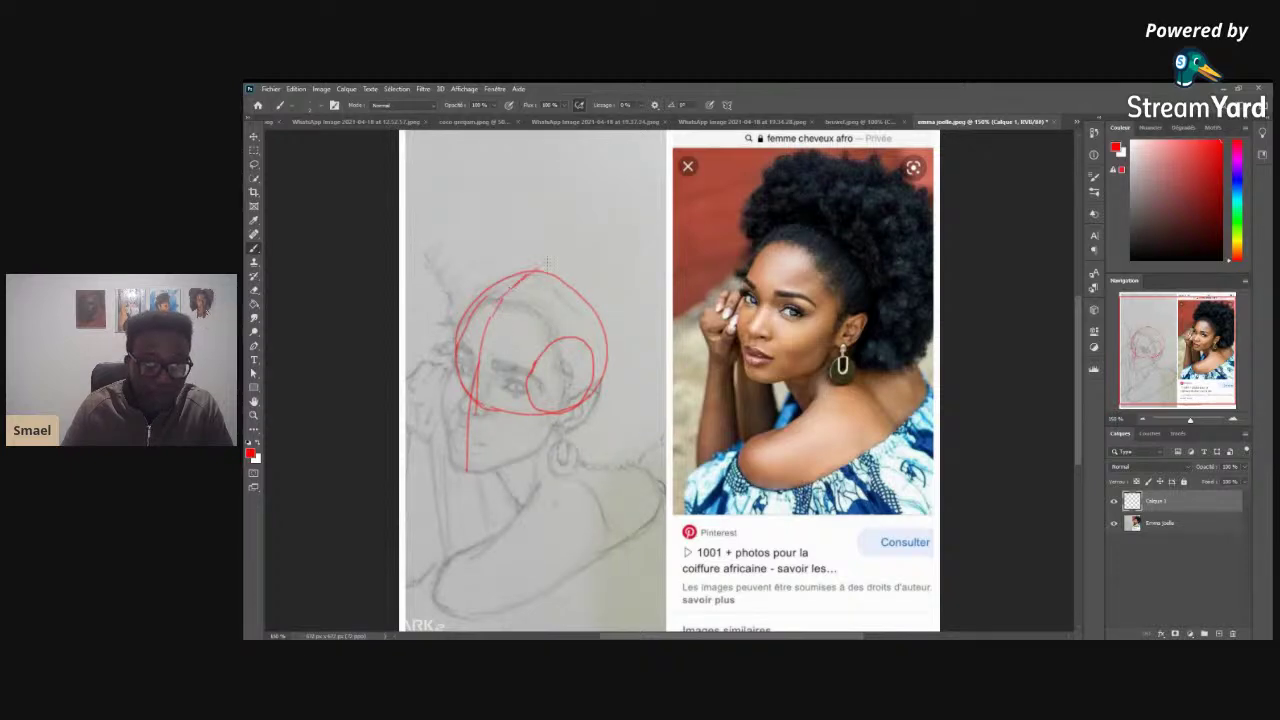
{"action": "left_click_drag", "start_coordinate": [464, 378], "coordinate": [544, 395]}
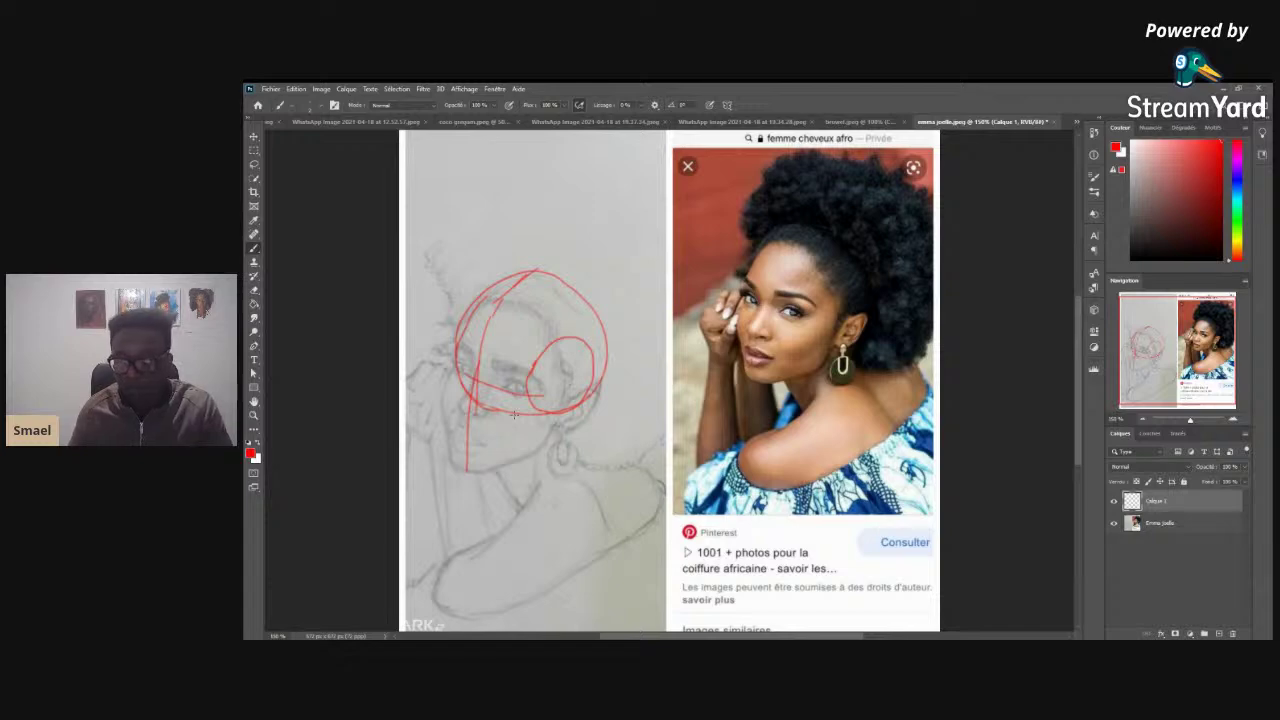
- Hide the construction circles and, on a new layer, trace the nose bridge in red on the sketch and the nose bridge and brow on the photo
{"action": "left_click", "coordinate": [1114, 501]}
{"action": "left_click", "coordinate": [1218, 633]}
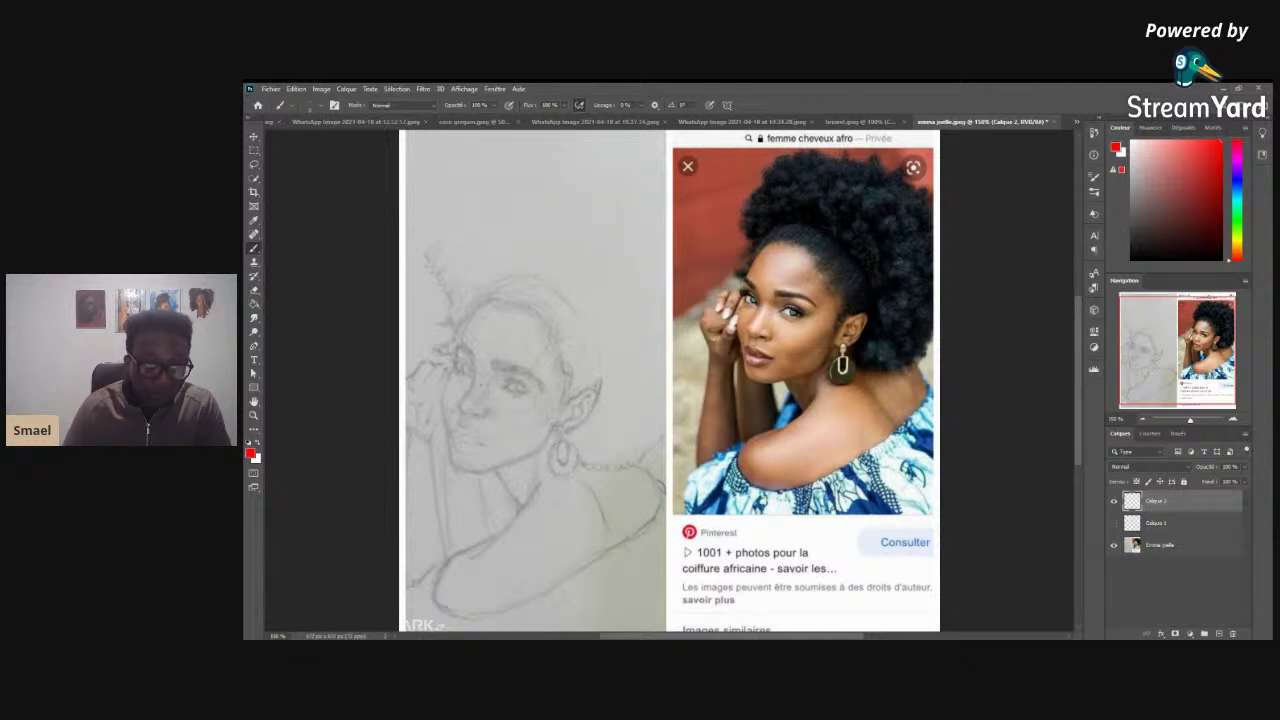
{"action": "left_click_drag", "start_coordinate": [474, 366], "coordinate": [462, 404]}
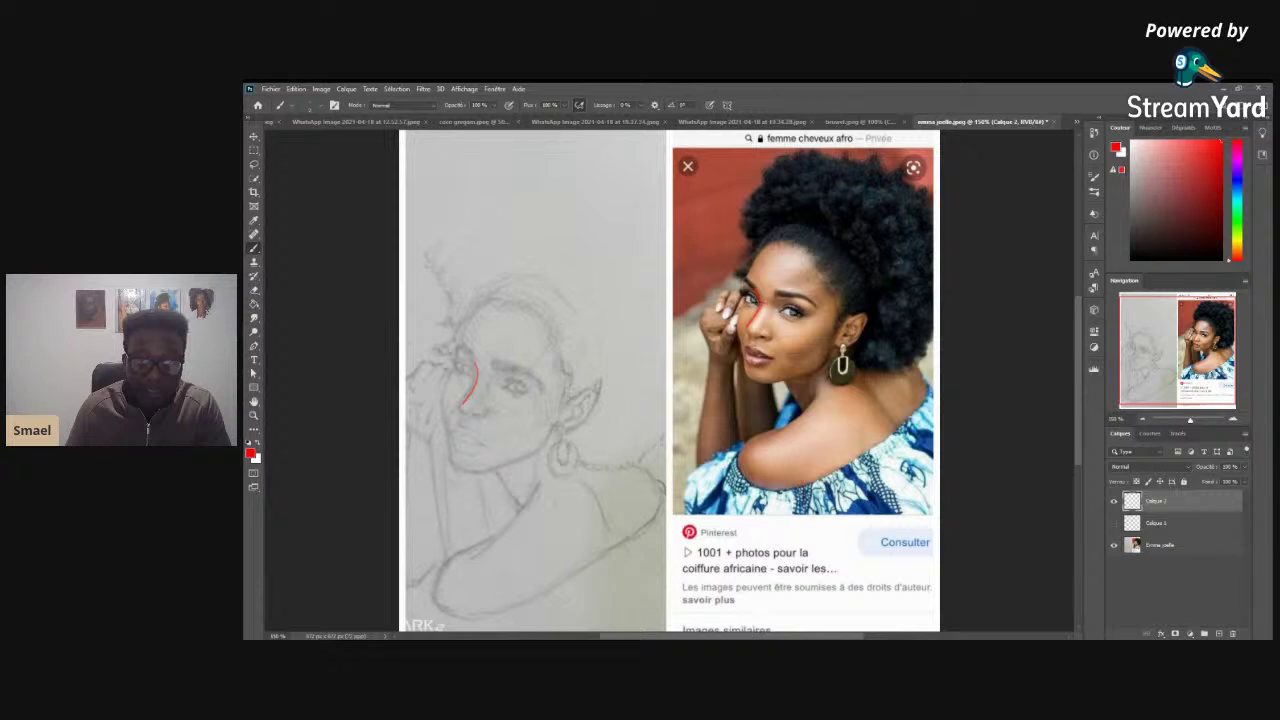
{"action": "left_click_drag", "start_coordinate": [758, 290], "coordinate": [778, 296]}
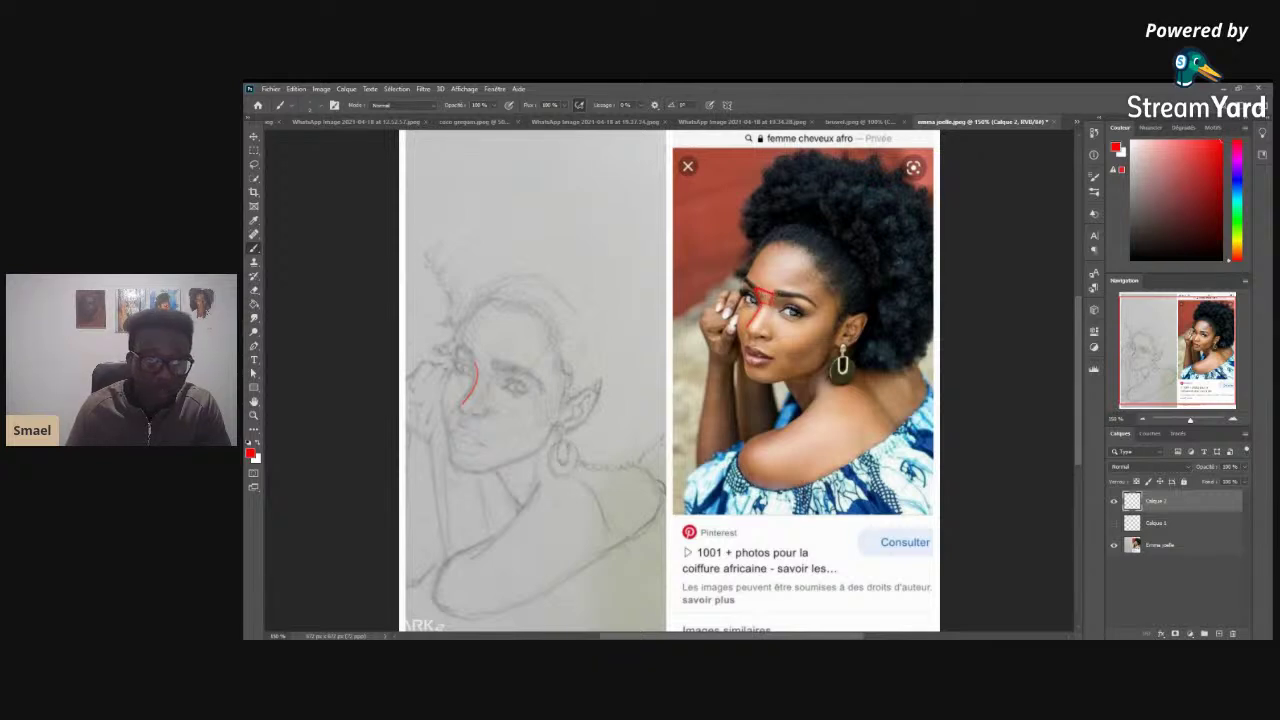
{"action": "left_click_drag", "start_coordinate": [462, 402], "coordinate": [470, 388]}
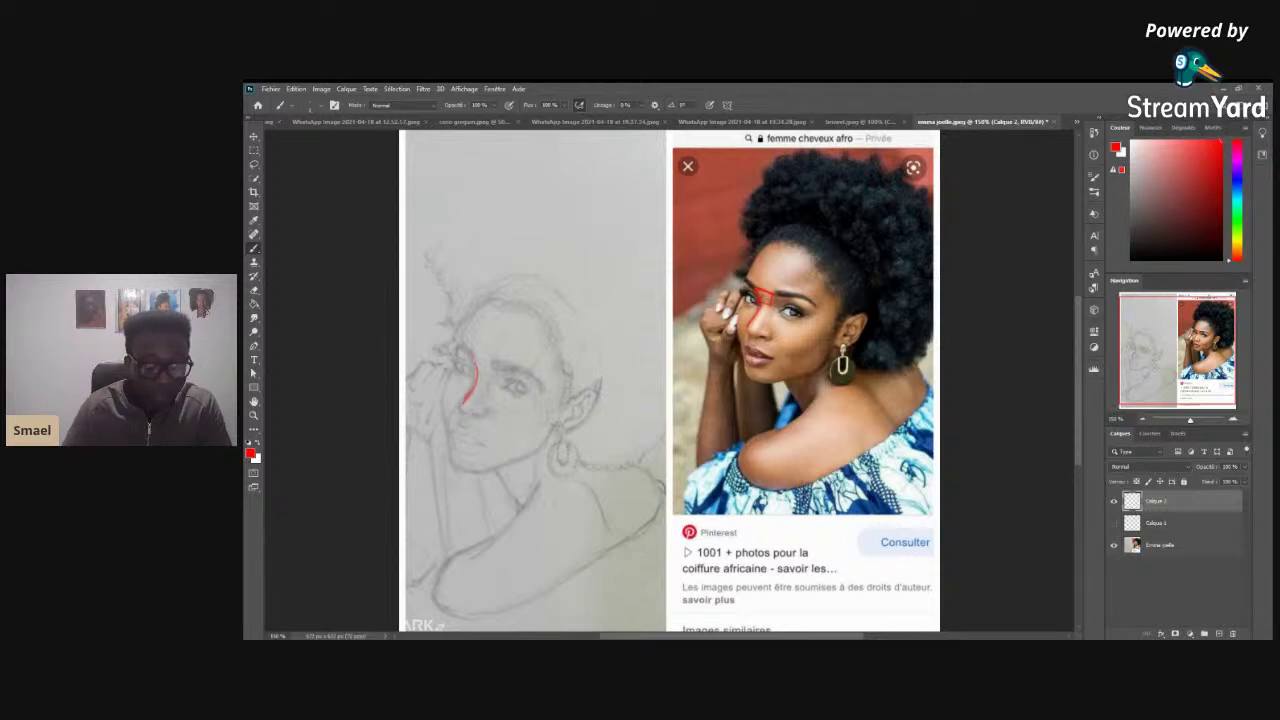
- Draw red plane lines on the sketched face along the brow, the cheeks, the temple and both sides of the forehead
{"action": "left_click_drag", "start_coordinate": [470, 357], "coordinate": [543, 378]}
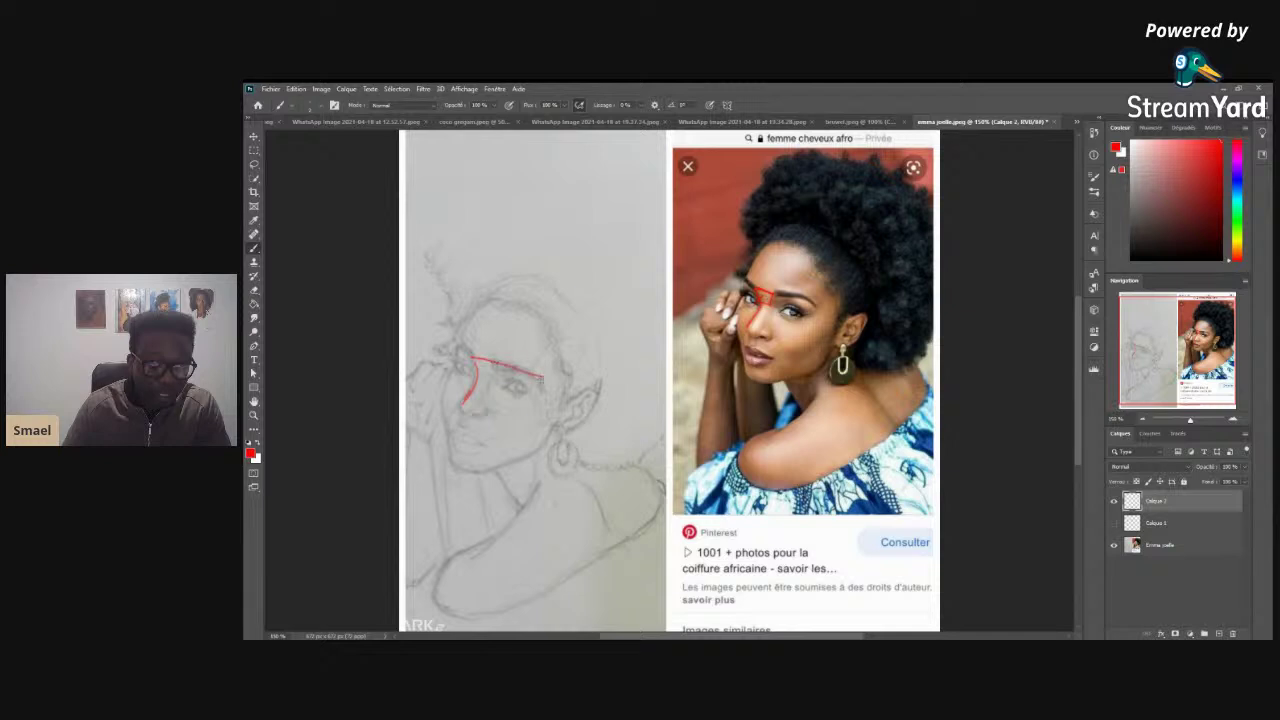
{"action": "left_click_drag", "start_coordinate": [455, 348], "coordinate": [467, 360]}
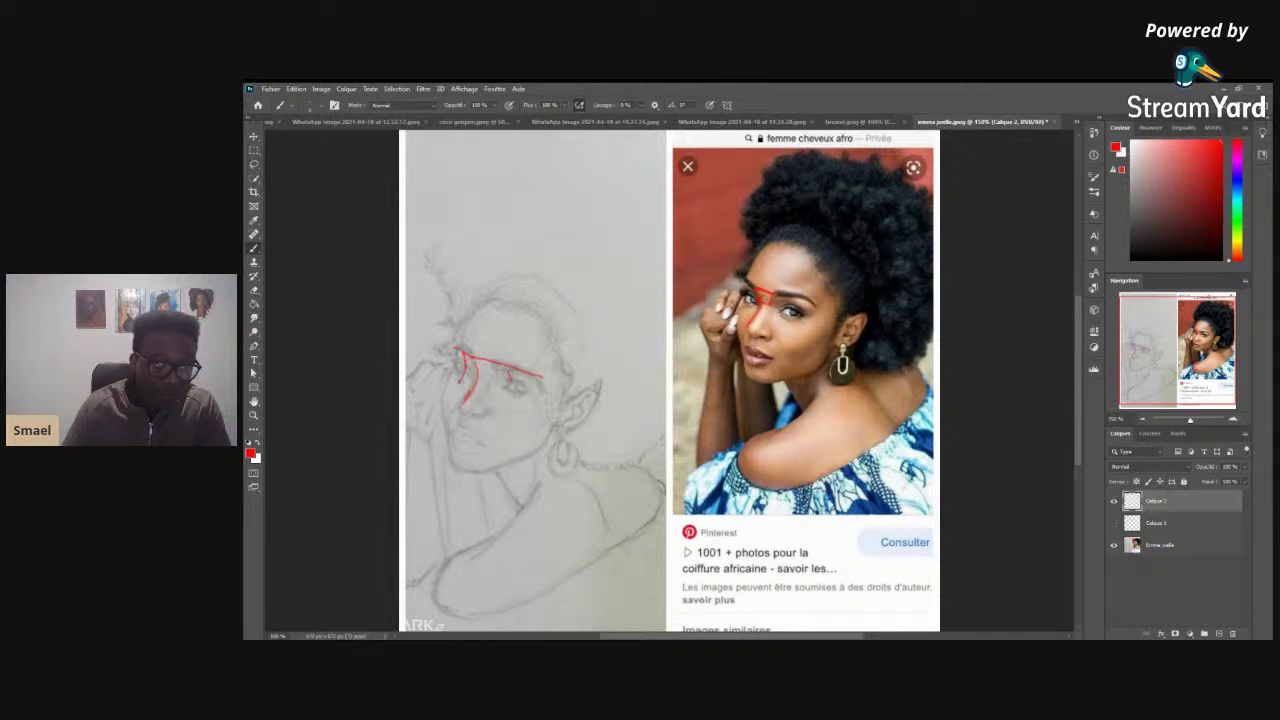
{"action": "left_click_drag", "start_coordinate": [509, 397], "coordinate": [485, 452]}
{"action": "left_click_drag", "start_coordinate": [459, 384], "coordinate": [445, 460]}
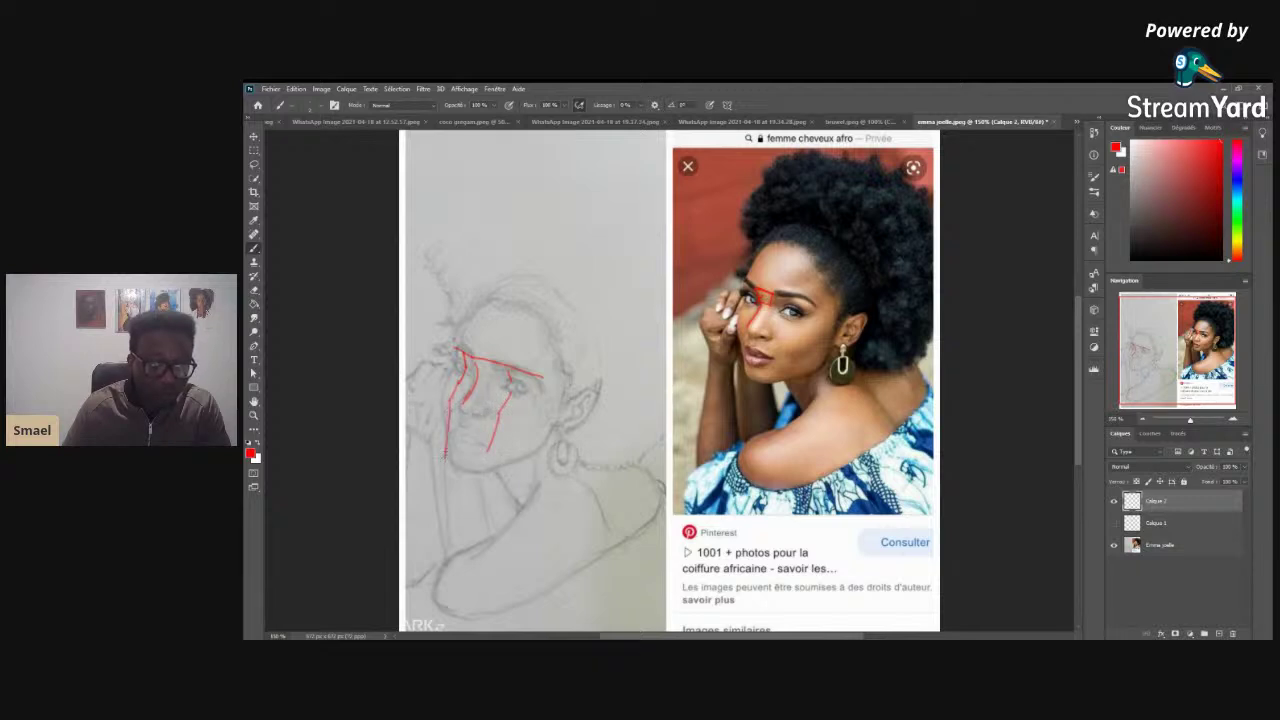
{"action": "left_click_drag", "start_coordinate": [540, 390], "coordinate": [572, 345]}
{"action": "left_click_drag", "start_coordinate": [476, 330], "coordinate": [466, 352]}
{"action": "left_click_drag", "start_coordinate": [524, 364], "coordinate": [546, 321]}
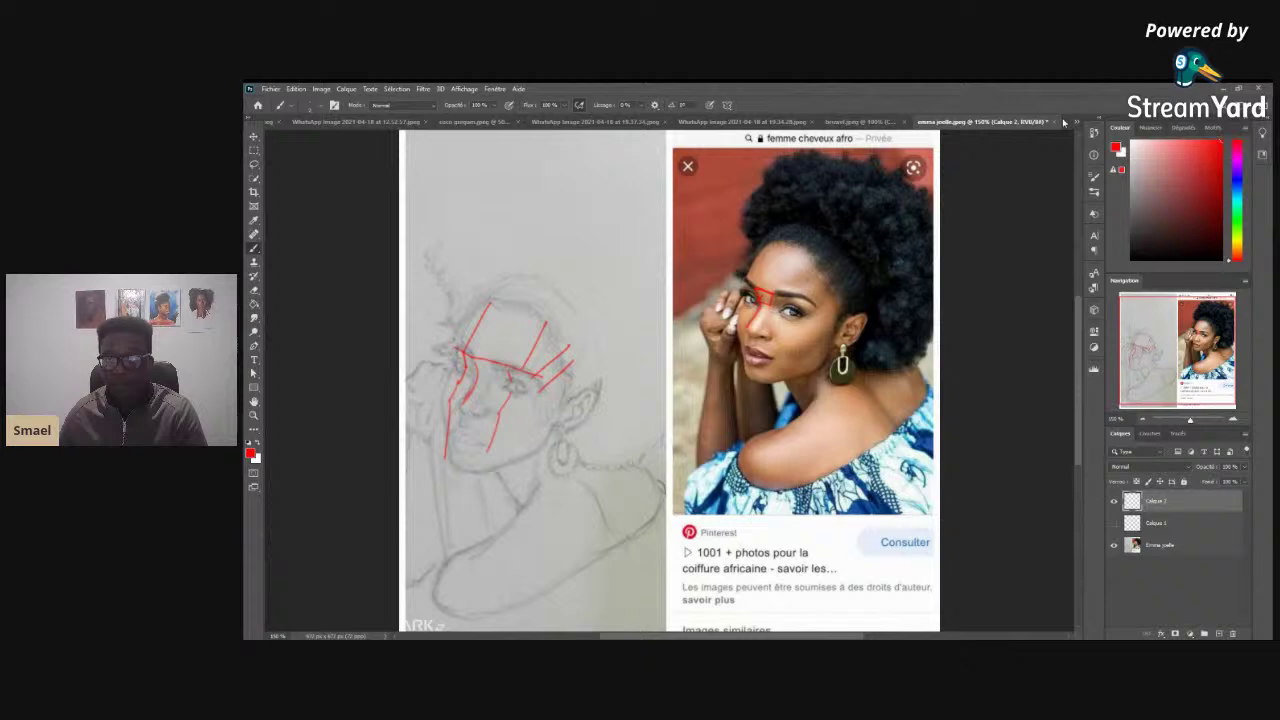
- Widen the canvas of the long-haired woman's photo with the Crop tool to make white space beside it for the sketch
{"action": "left_click", "coordinate": [253, 191]}
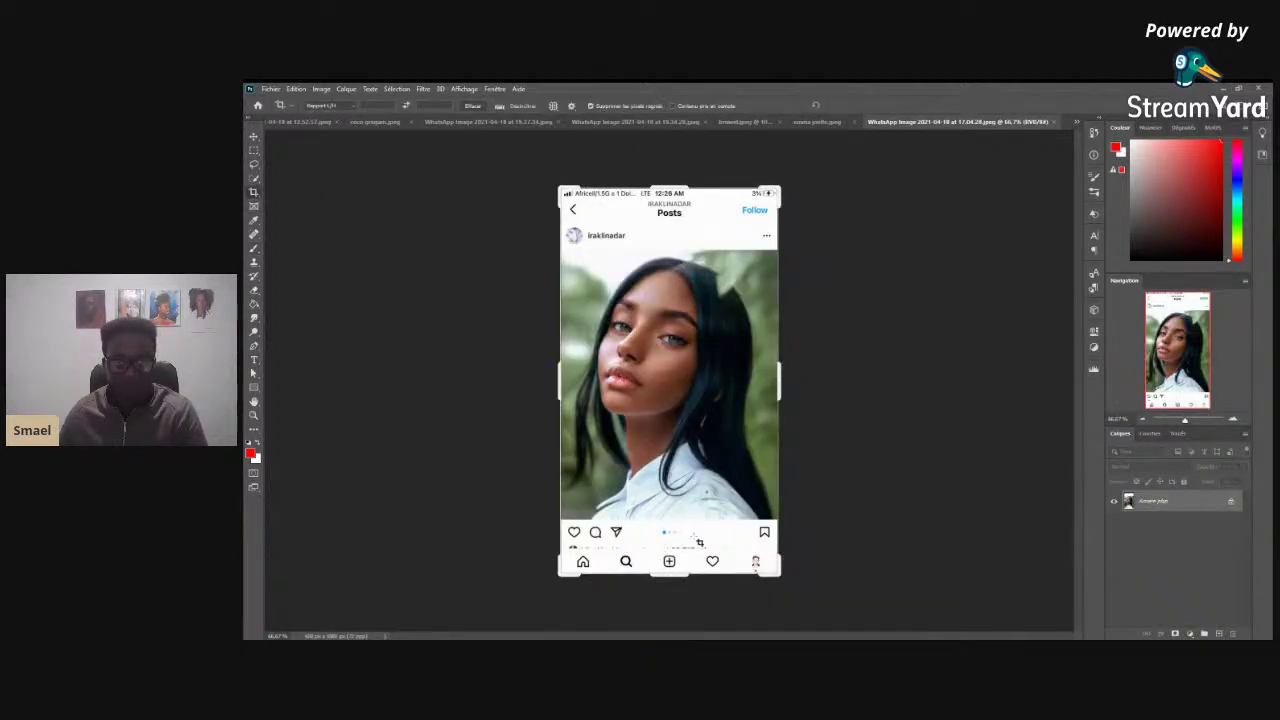
{"action": "left_click_drag", "start_coordinate": [786, 382], "coordinate": [934, 381]}
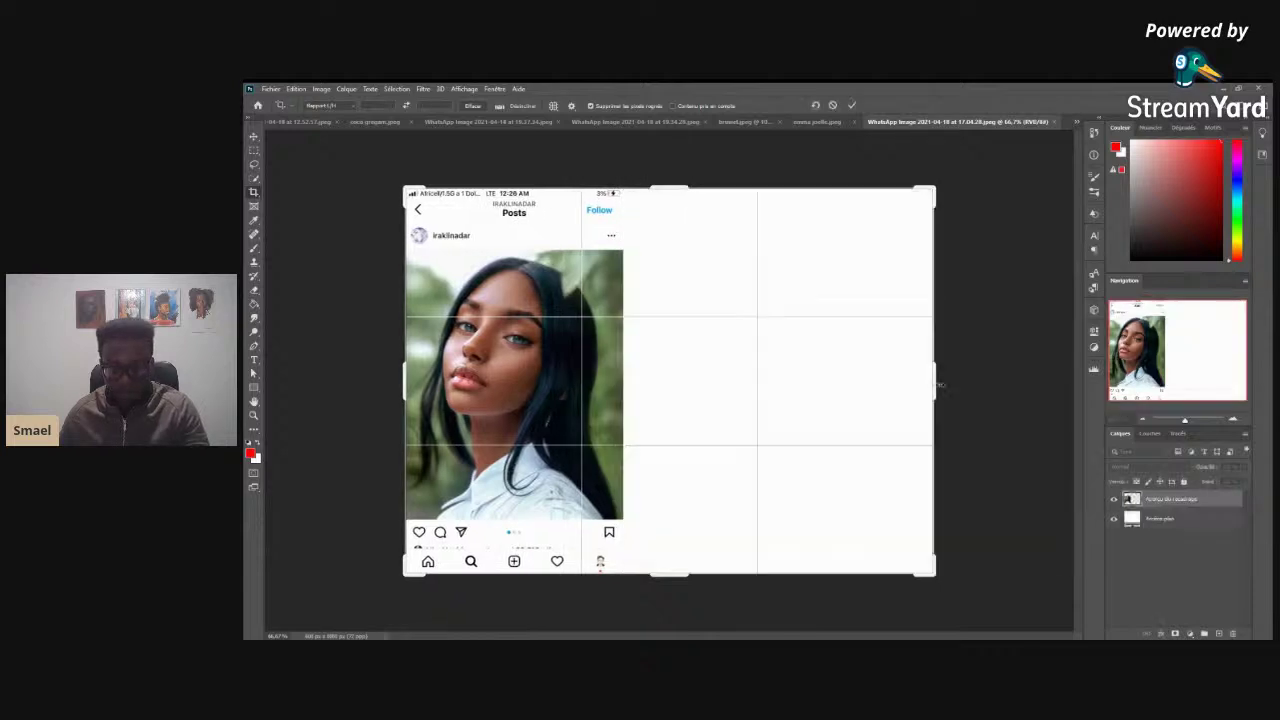
{"action": "key", "text": "Return"}
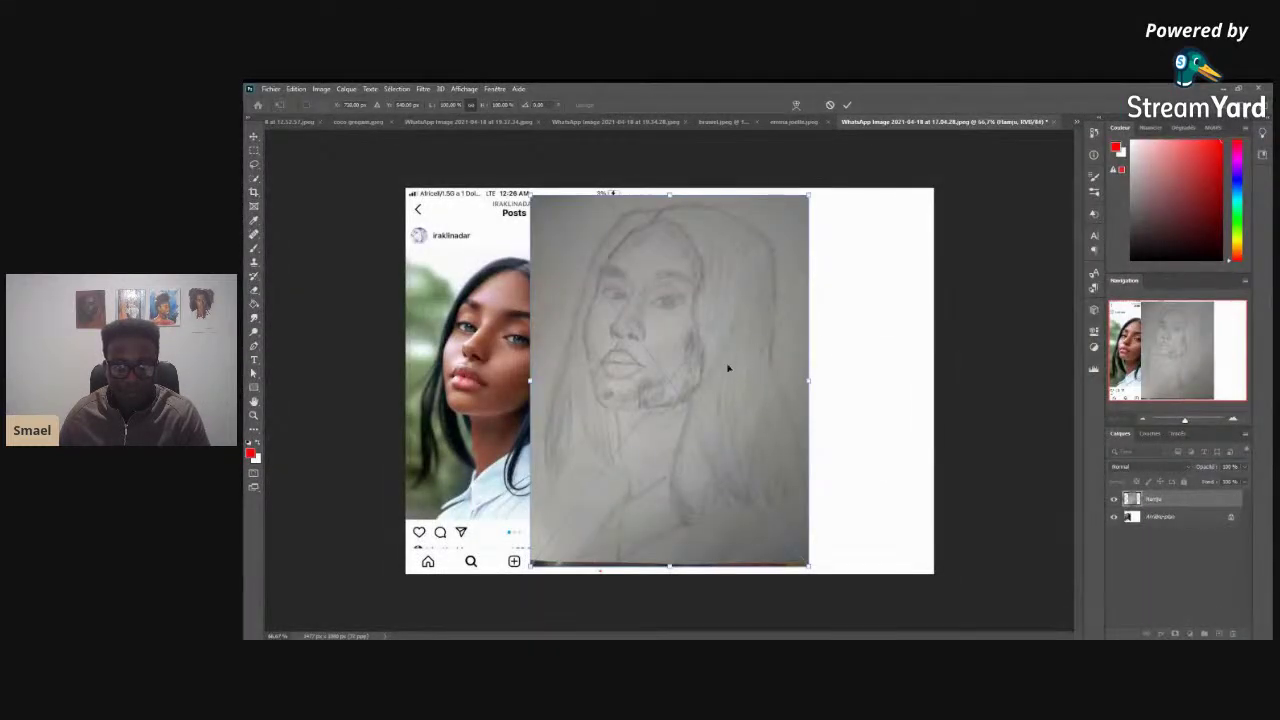
- Fit the placed sketch beside the photo at full canvas height and crop away the spare white strip
{"action": "mouse_move", "coordinate": [728, 368]}
{"action": "left_mouse_down"}
{"action": "mouse_move", "coordinate": [846, 366]}
{"action": "mouse_move", "coordinate": [823, 368]}
{"action": "left_mouse_up"}
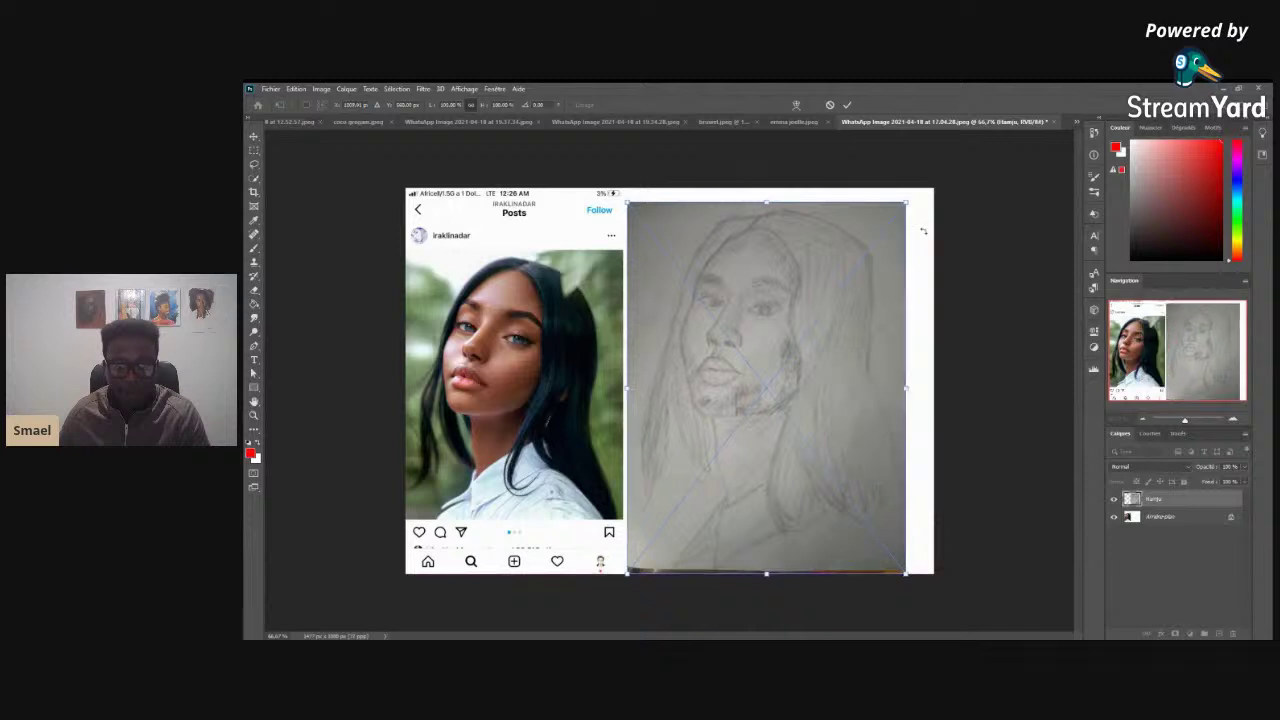
{"action": "mouse_move", "coordinate": [909, 201]}
{"action": "left_mouse_down"}
{"action": "mouse_move", "coordinate": [925, 168]}
{"action": "mouse_move", "coordinate": [918, 186]}
{"action": "left_mouse_up"}
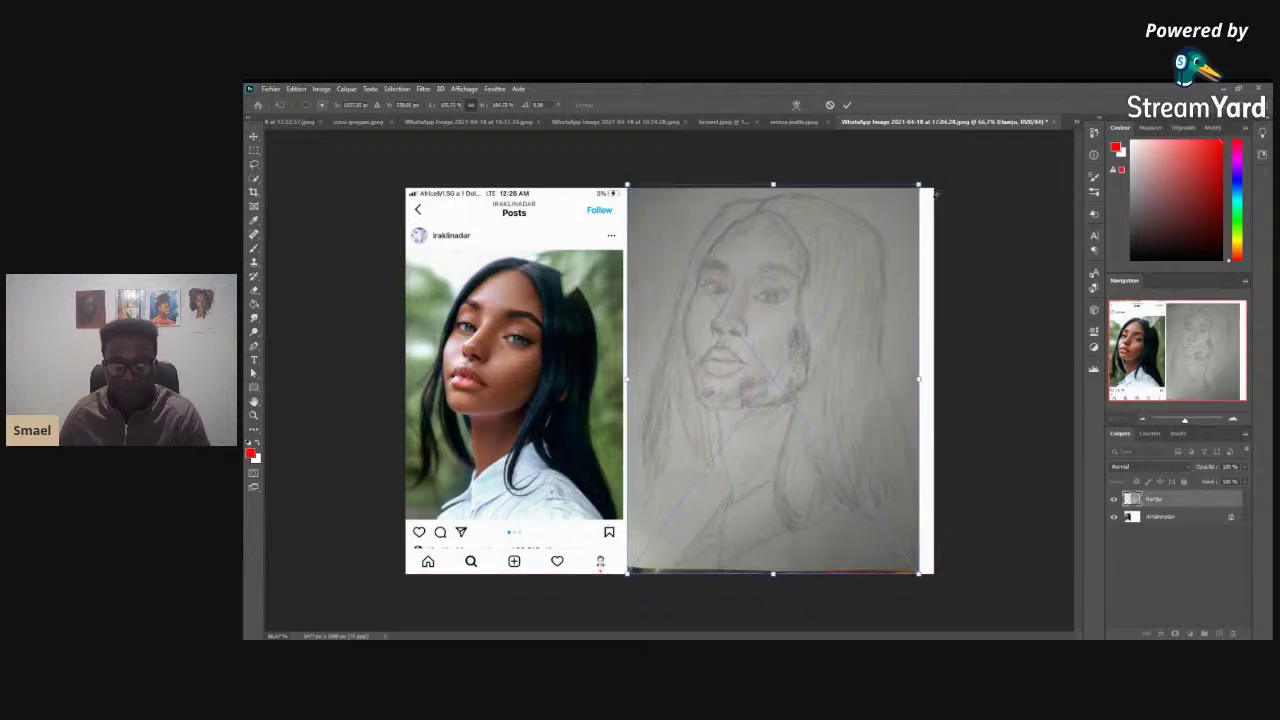
{"action": "key", "text": "c"}
{"action": "left_click_drag", "start_coordinate": [932, 380], "coordinate": [927, 381]}
{"action": "key", "text": "Return"}
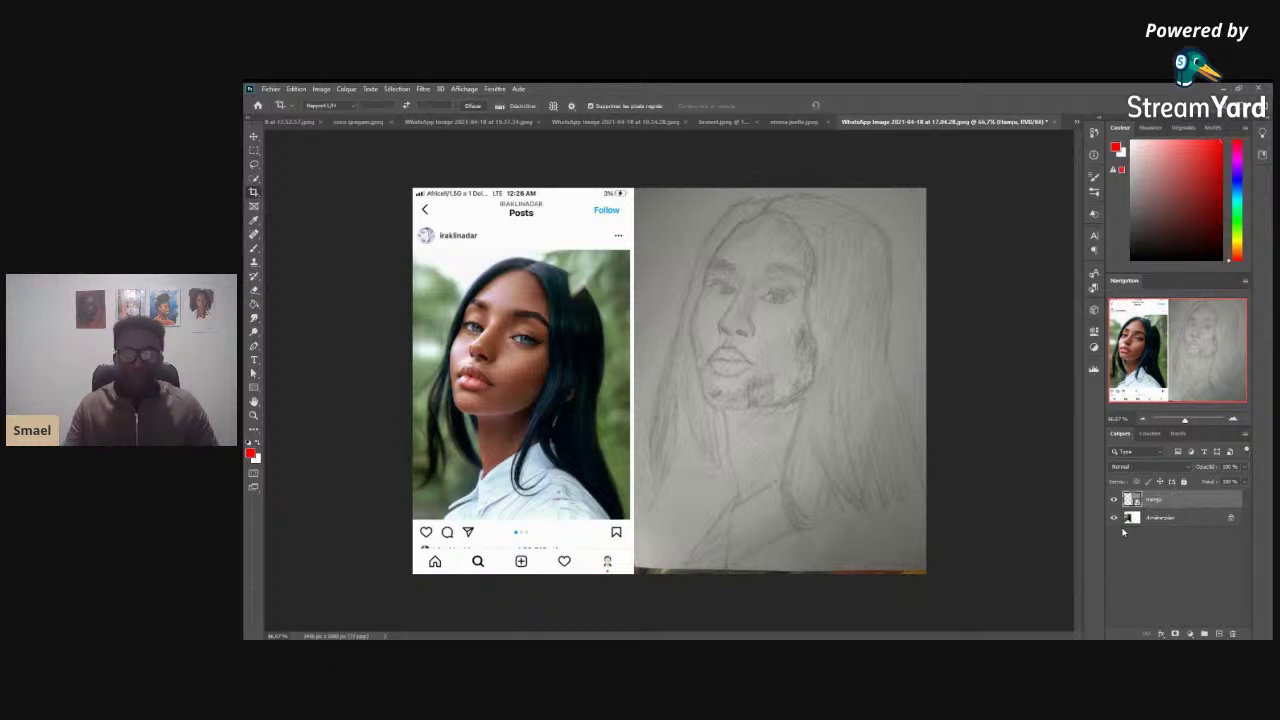
- On a new layer, brush red centre, eye and mouth lines over the long-haired woman's sketch, and switch to the next portrait sketch's document
{"action": "left_click", "coordinate": [253, 248]}
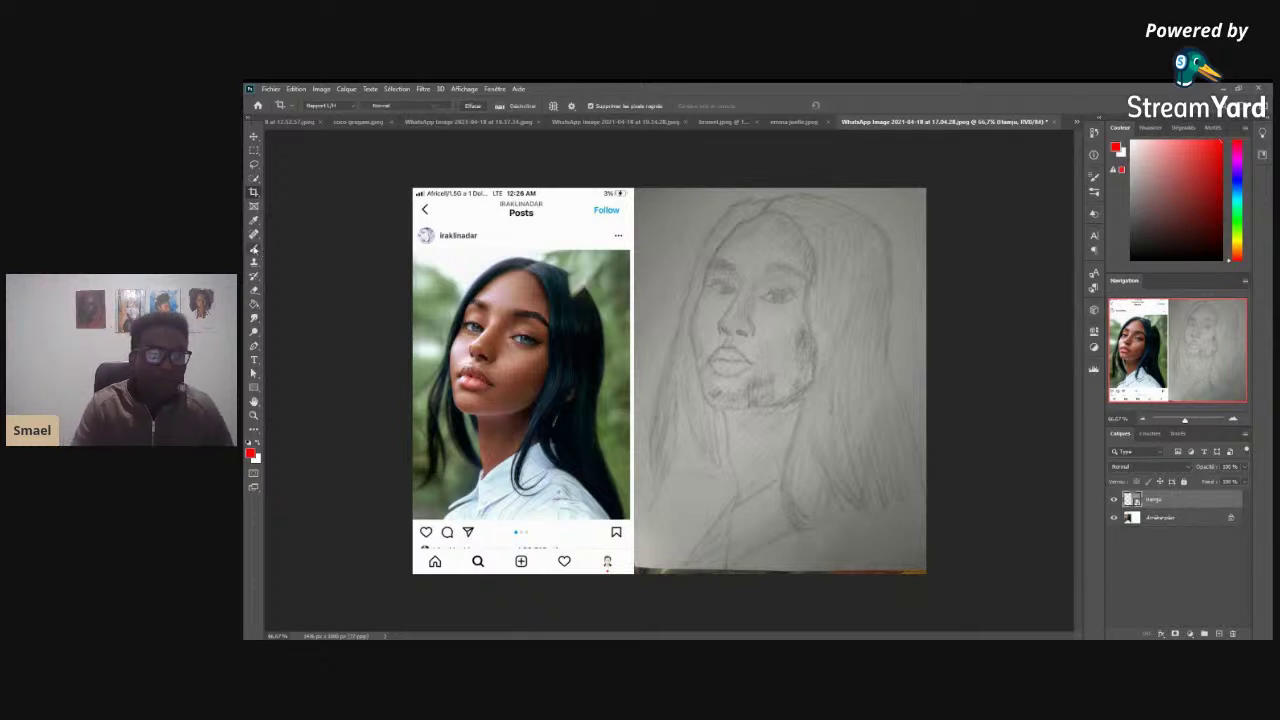
{"action": "left_click", "coordinate": [1218, 633]}
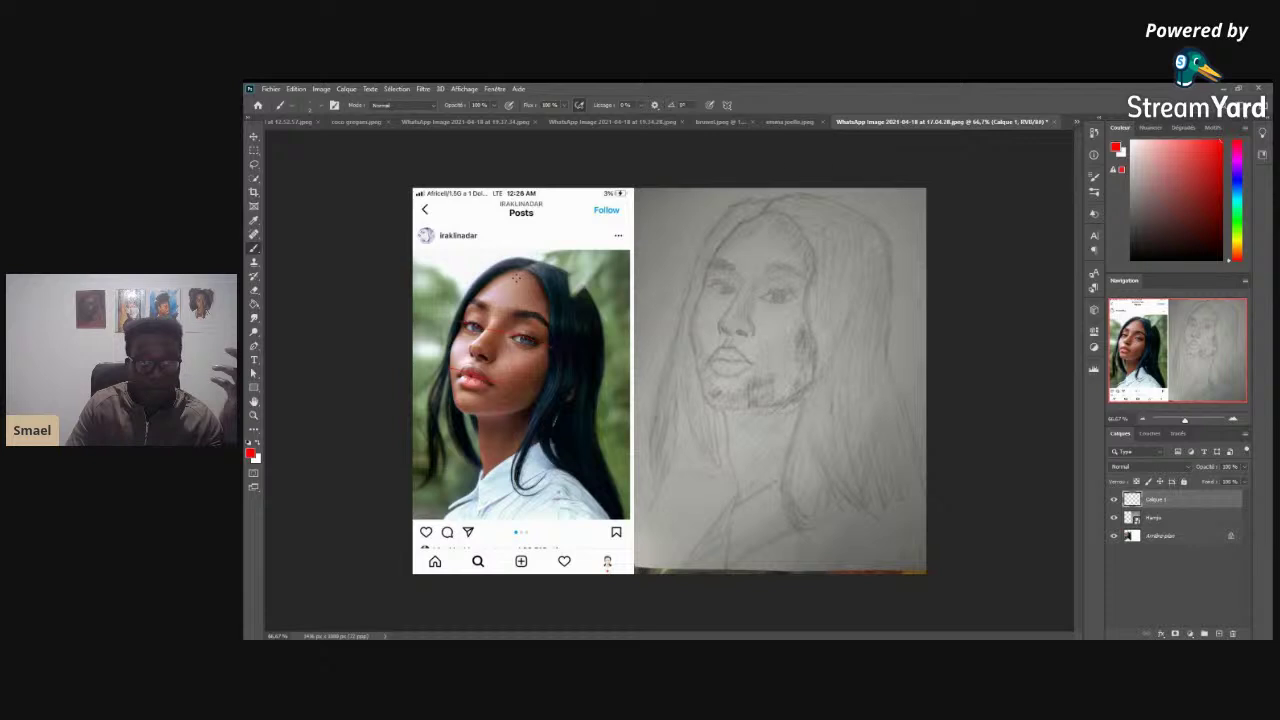
{"action": "left_click_drag", "start_coordinate": [713, 402], "coordinate": [758, 242]}
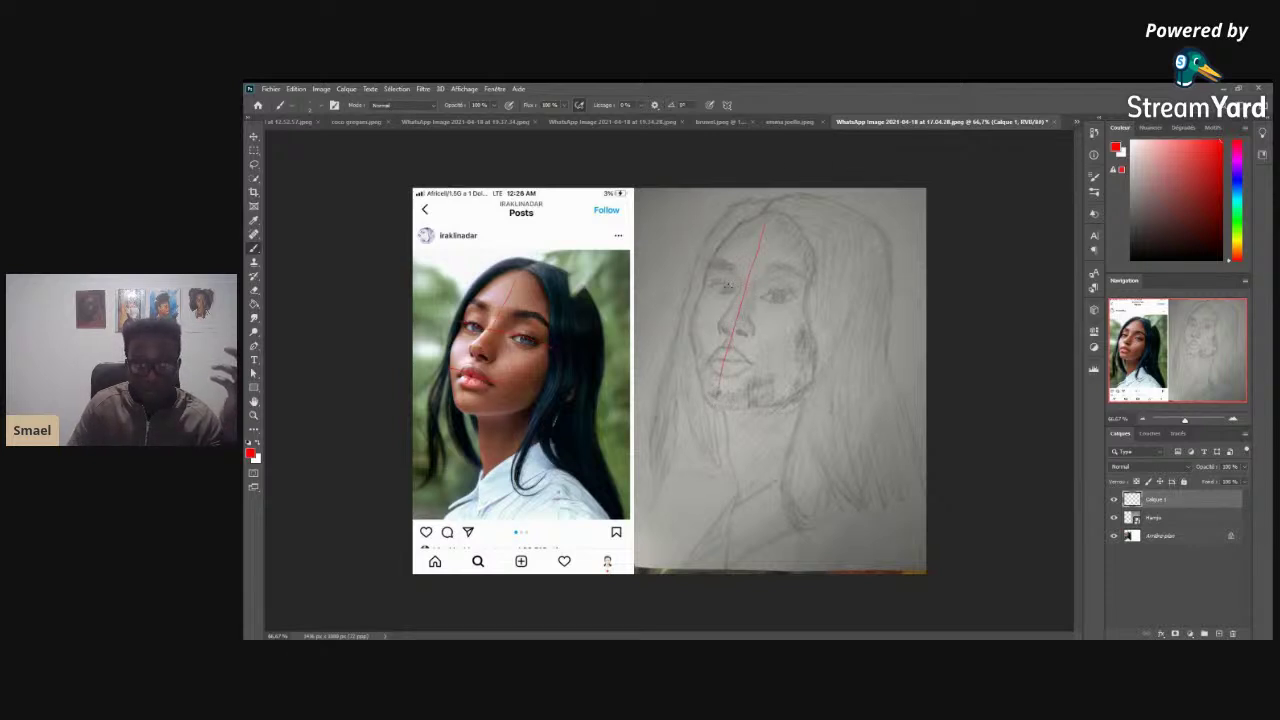
{"action": "left_click_drag", "start_coordinate": [712, 287], "coordinate": [812, 300]}
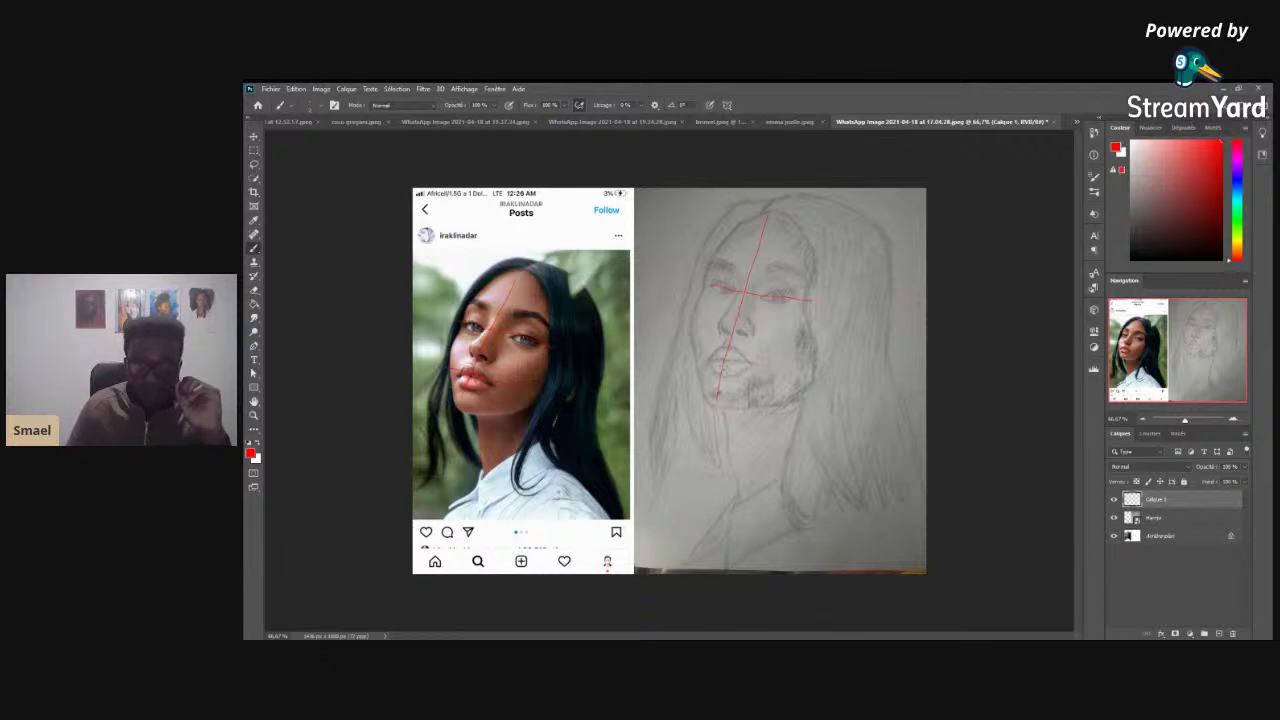
{"action": "left_click_drag", "start_coordinate": [710, 360], "coordinate": [773, 366]}
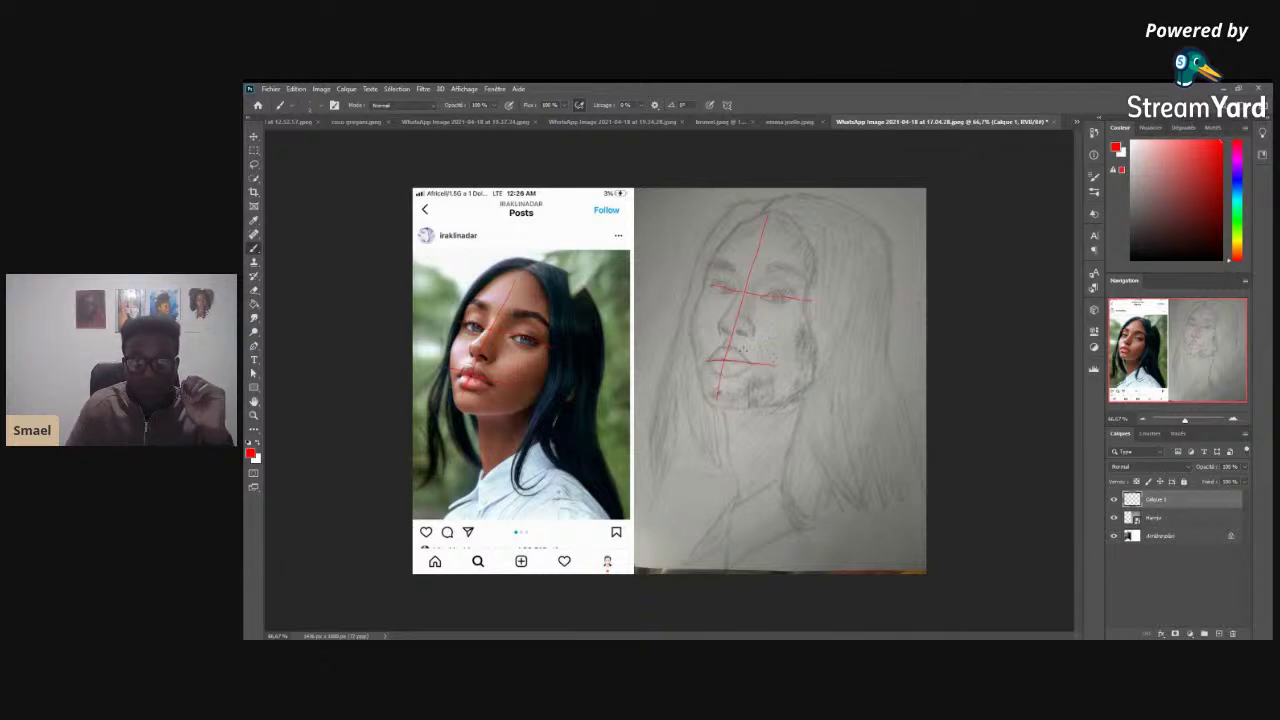
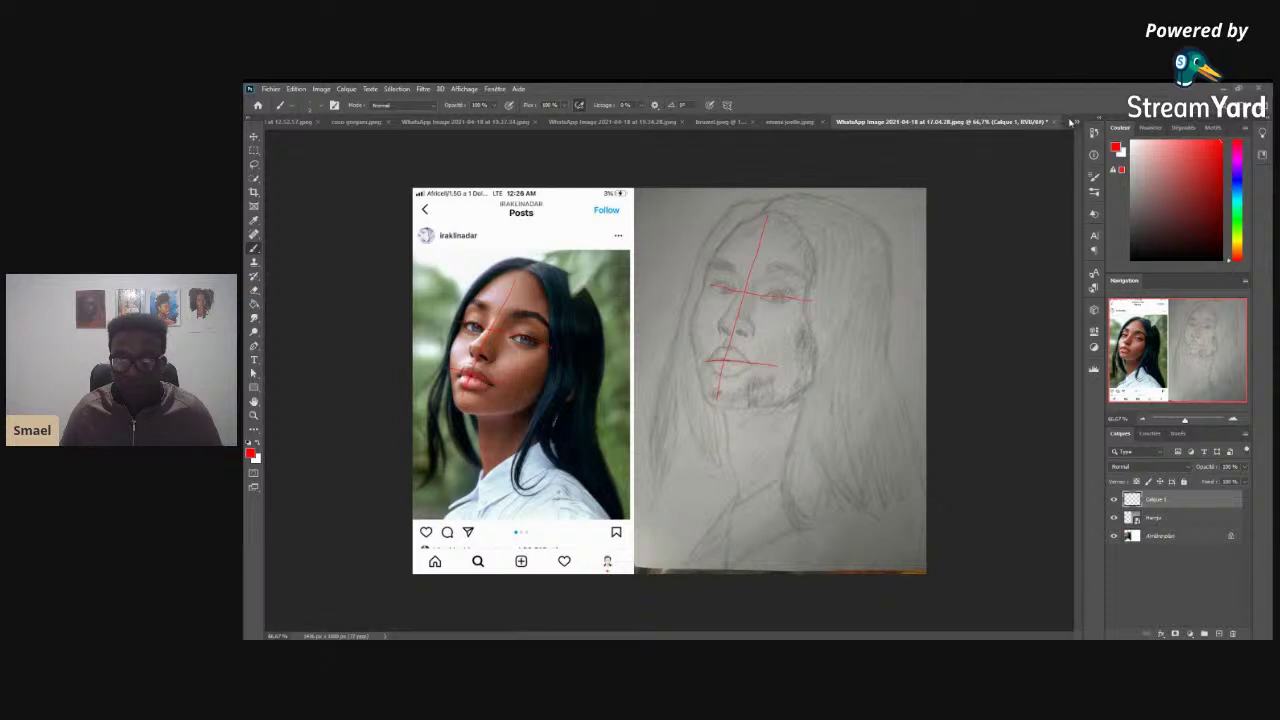
{"action": "key", "text": "ctrl+Tab"}
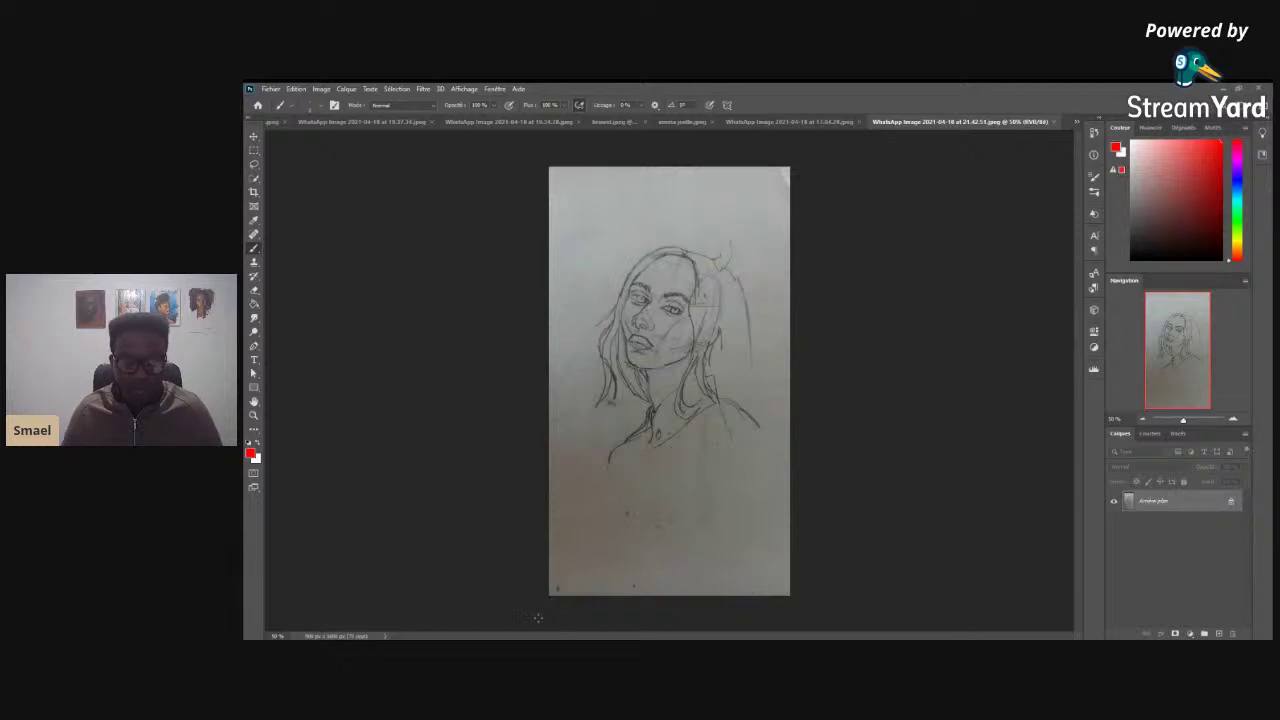
- Convert the portrait sketch's background into a regular layer and rename it with the participant's name
{"action": "key", "text": "ctrl+shift+n"}
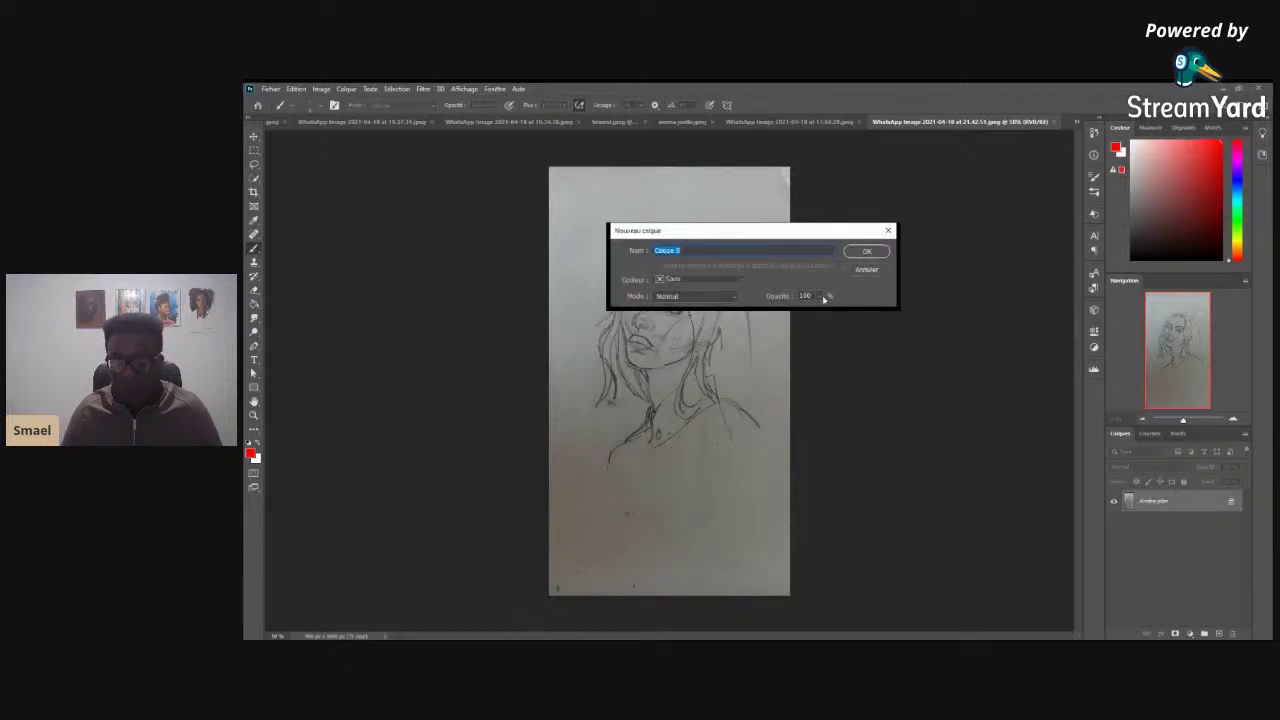
{"action": "key", "text": "Return"}
{"action": "double_click", "coordinate": [1150, 500]}
{"action": "key", "text": "BackSpace"}
{"action": "type", "text": "Coeur"}
{"action": "key", "text": "Return"}
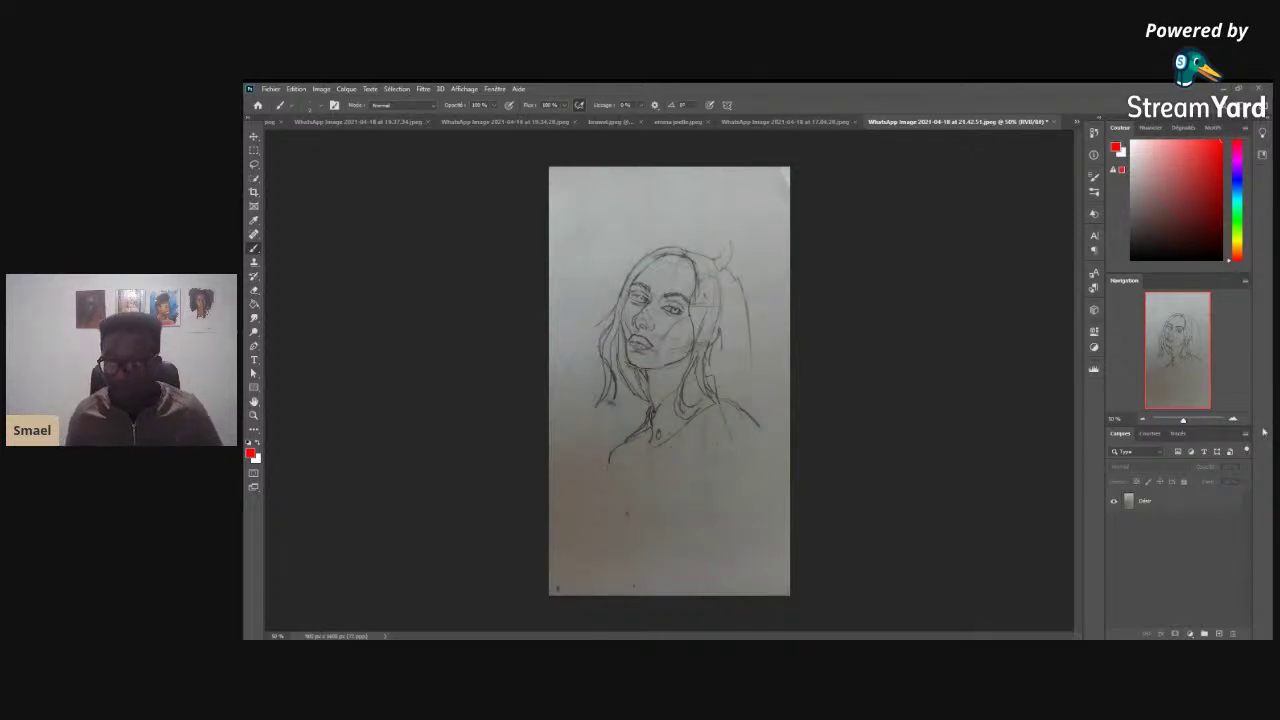
- Add a new layer, brush red construction lines over the sketched eyes, nose and cheek, and hide that layer
{"action": "left_click", "coordinate": [1233, 418]}
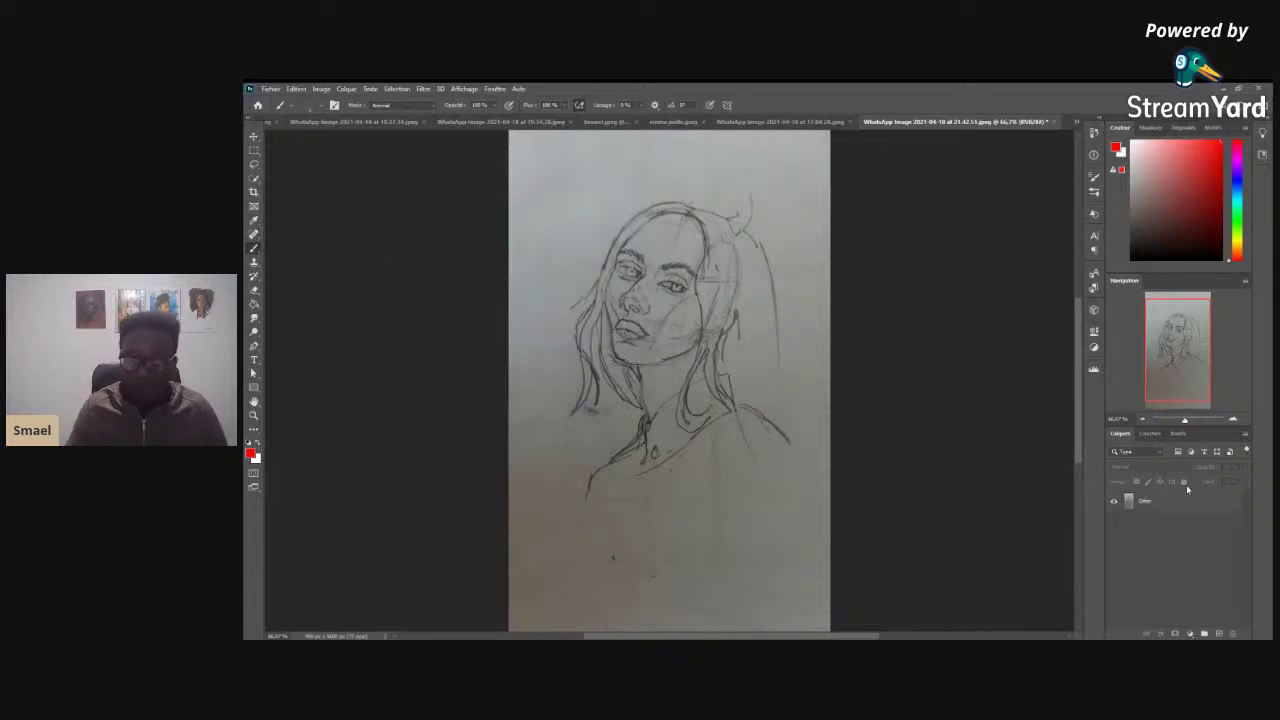
{"action": "left_click", "coordinate": [1219, 633]}
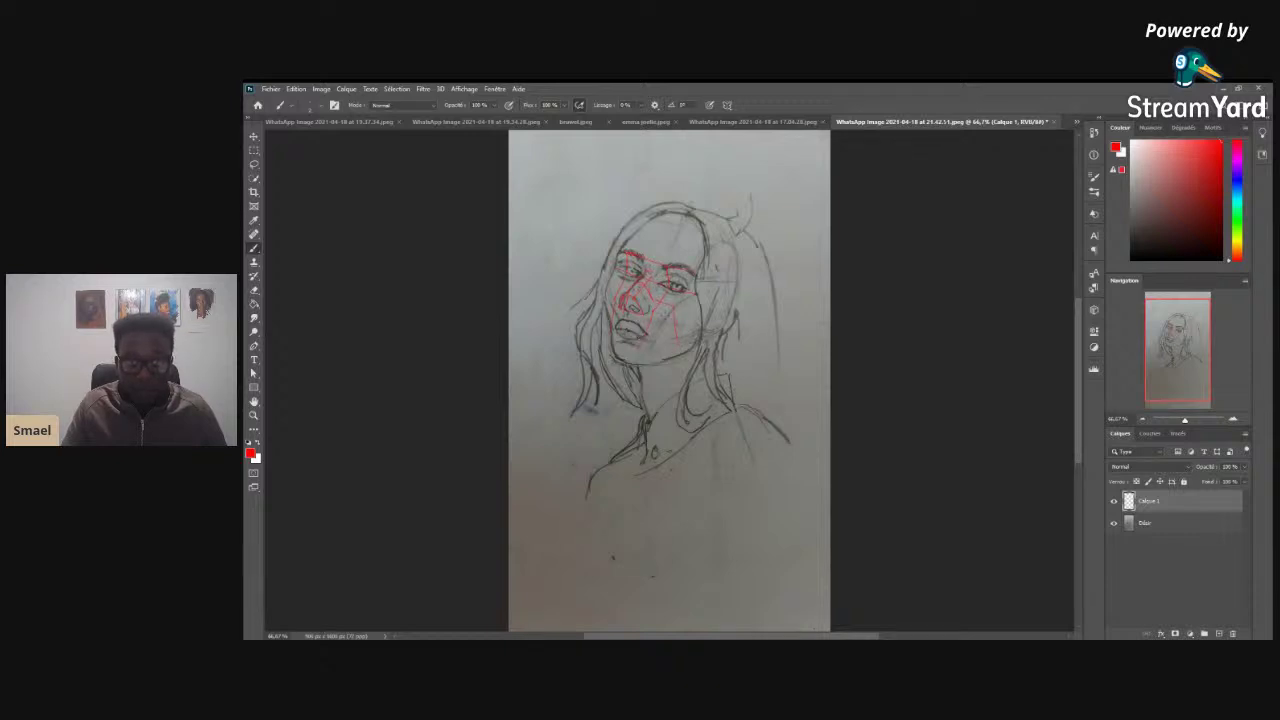
{"action": "left_click", "coordinate": [1113, 501]}
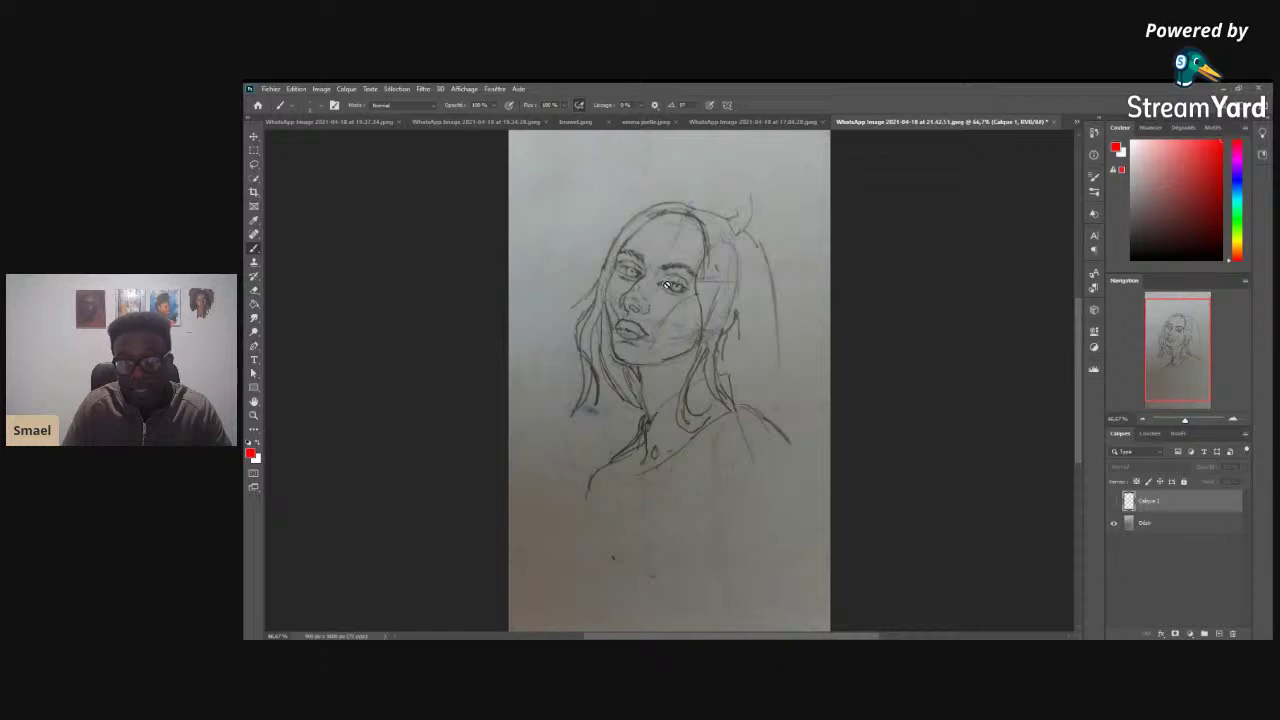
- Outline both sketched eyes in red on a second new layer, hide it, and add a third empty layer
{"action": "left_click", "coordinate": [1219, 634]}
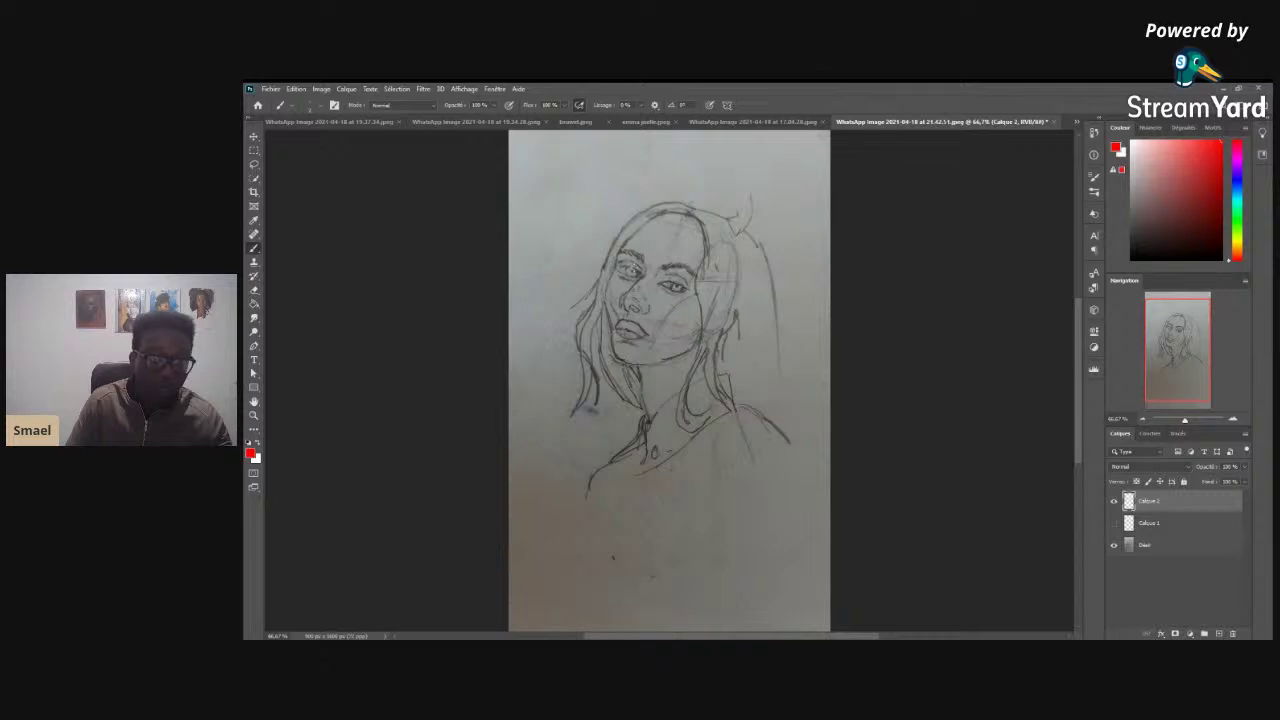
{"action": "left_click_drag", "start_coordinate": [617, 264], "coordinate": [630, 274]}
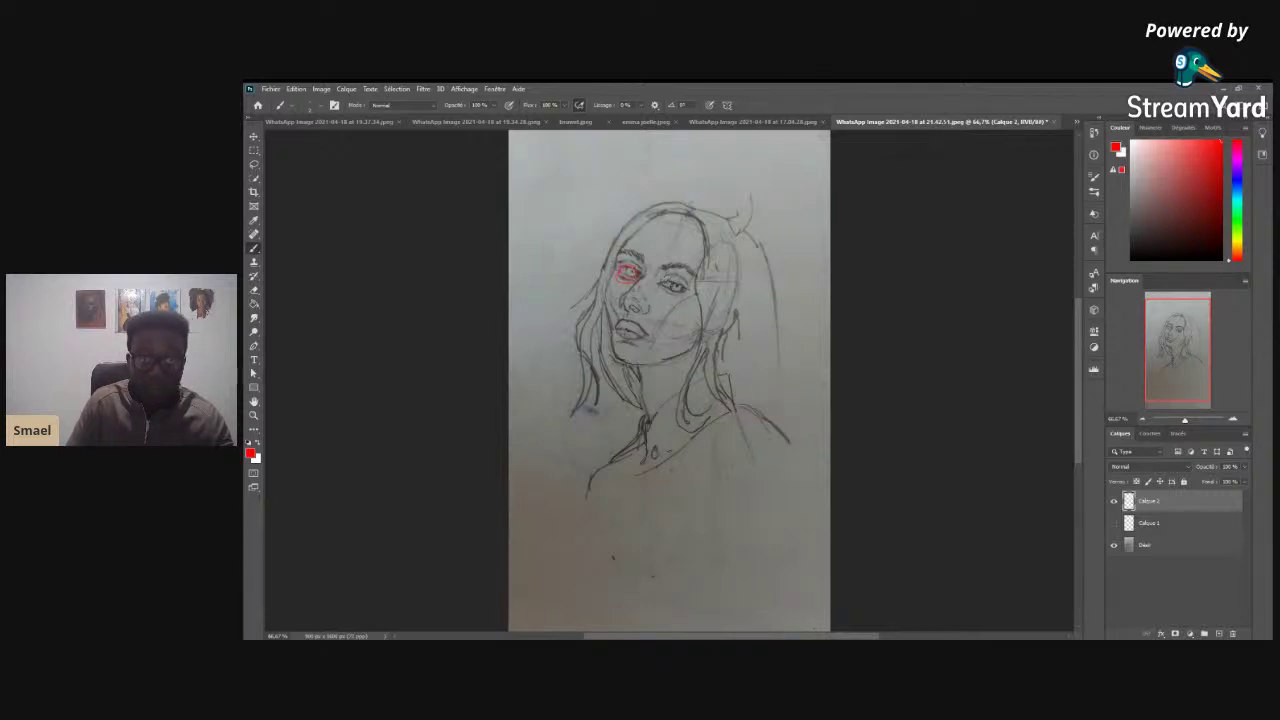
{"action": "left_click_drag", "start_coordinate": [658, 290], "coordinate": [687, 292]}
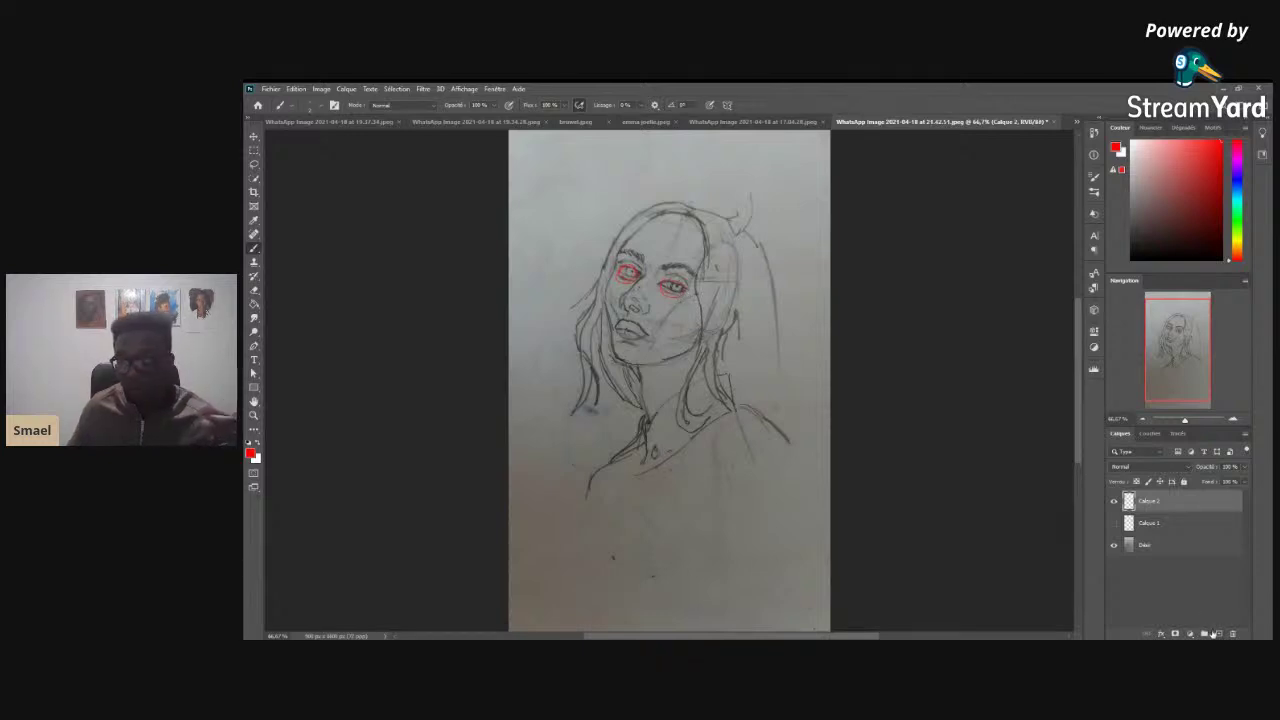
{"action": "left_click", "coordinate": [1218, 634]}
{"action": "left_click", "coordinate": [1114, 522]}
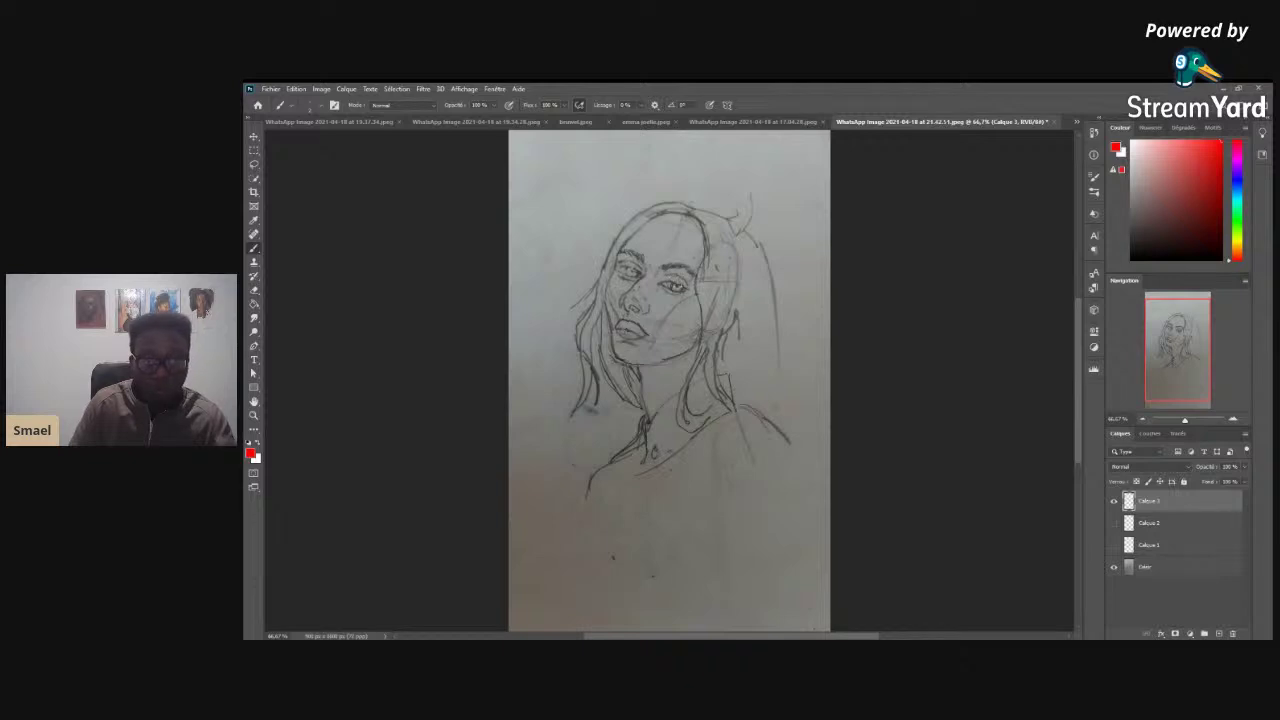
- Compare the portrait sketch with the long-haired woman's reference photo by switching back and forth between the two documents
{"action": "left_click", "coordinate": [770, 123]}
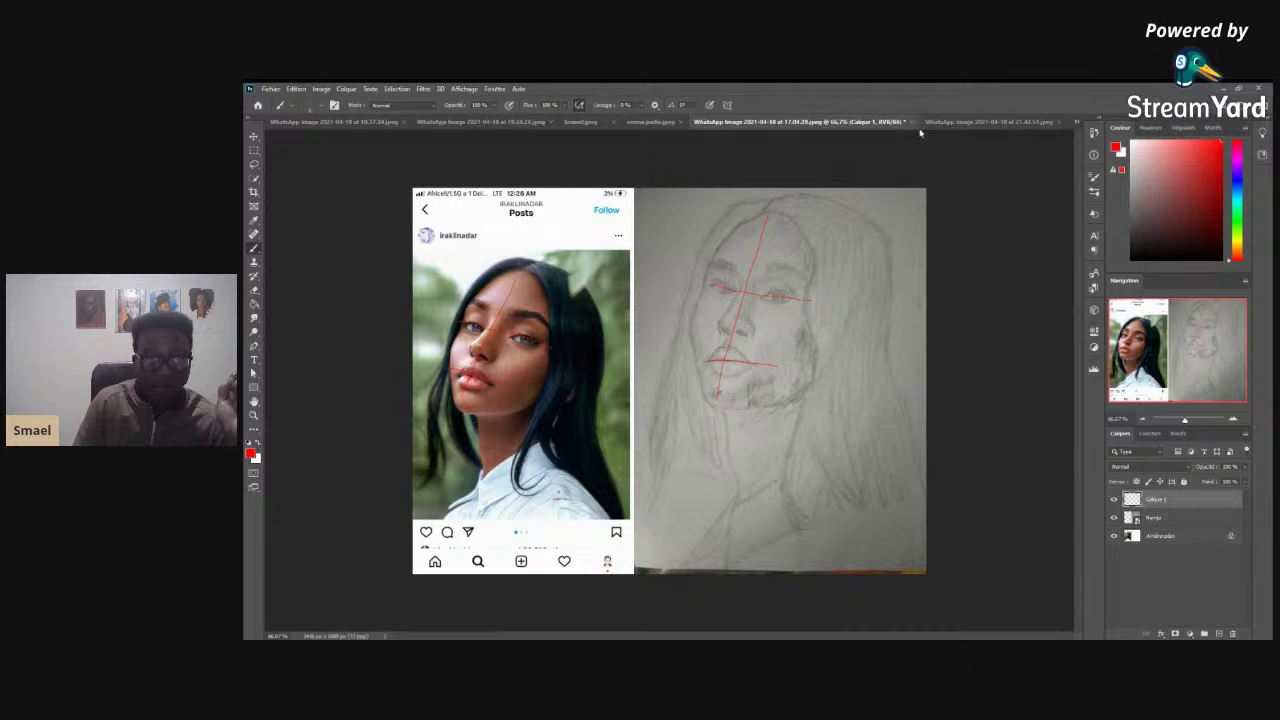
{"action": "left_click", "coordinate": [982, 124]}
{"action": "left_click", "coordinate": [790, 124]}
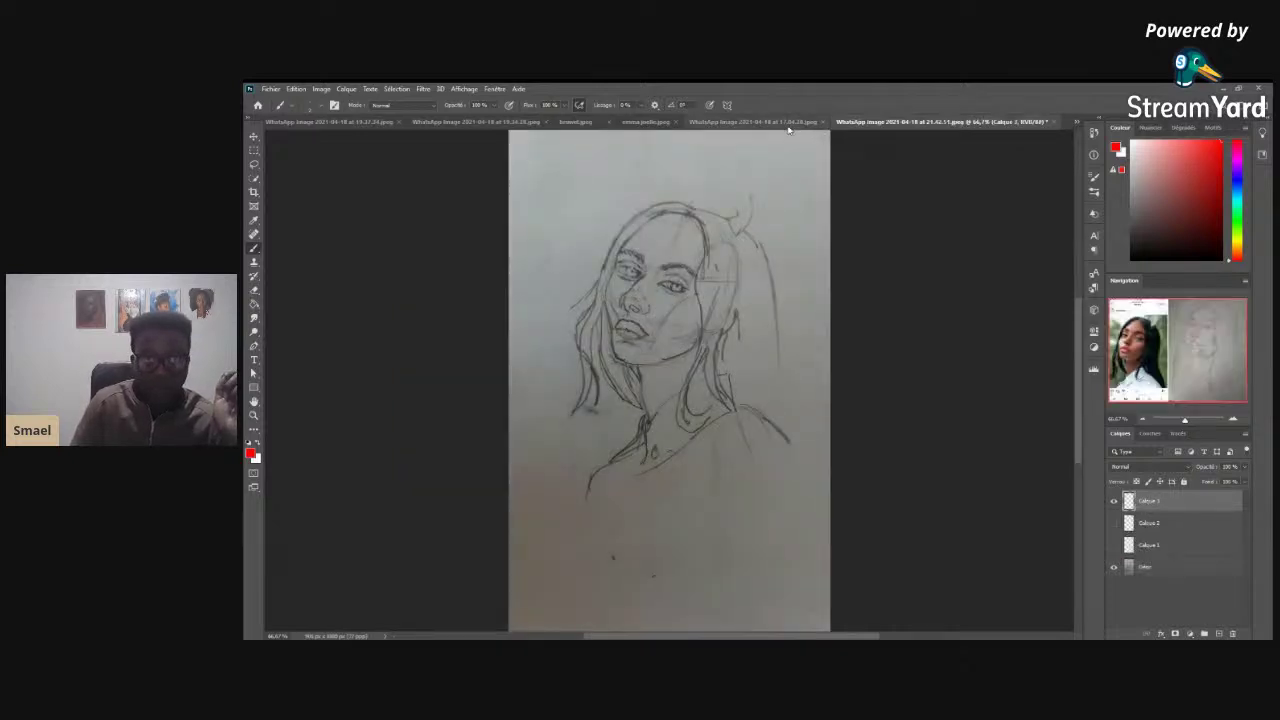
{"action": "left_click", "coordinate": [967, 124]}
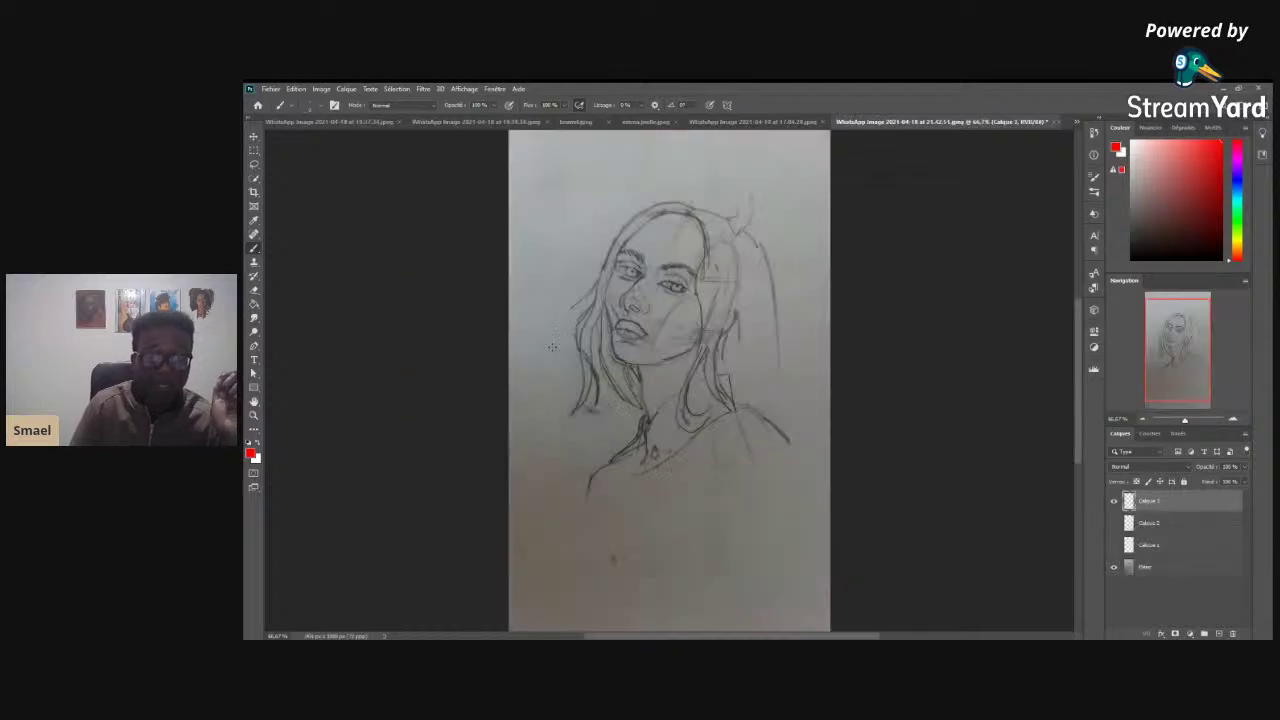
{"action": "left_click", "coordinate": [775, 124]}
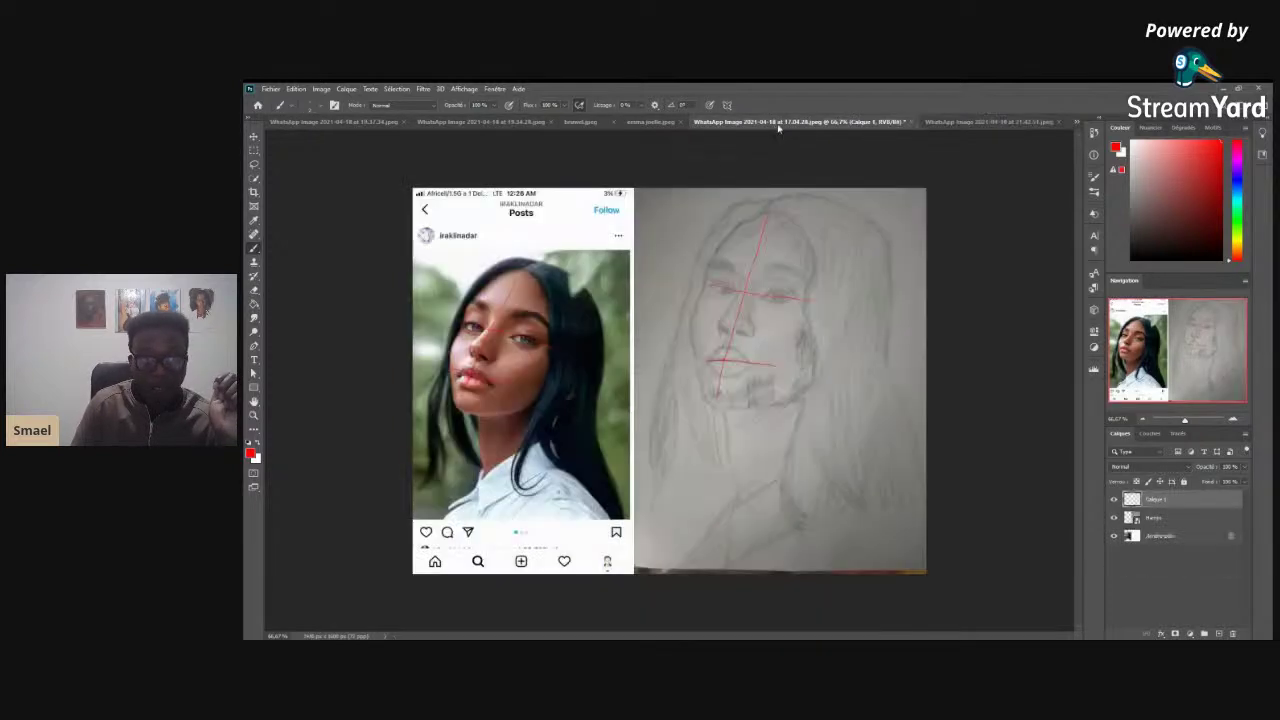
{"action": "left_click", "coordinate": [968, 124]}
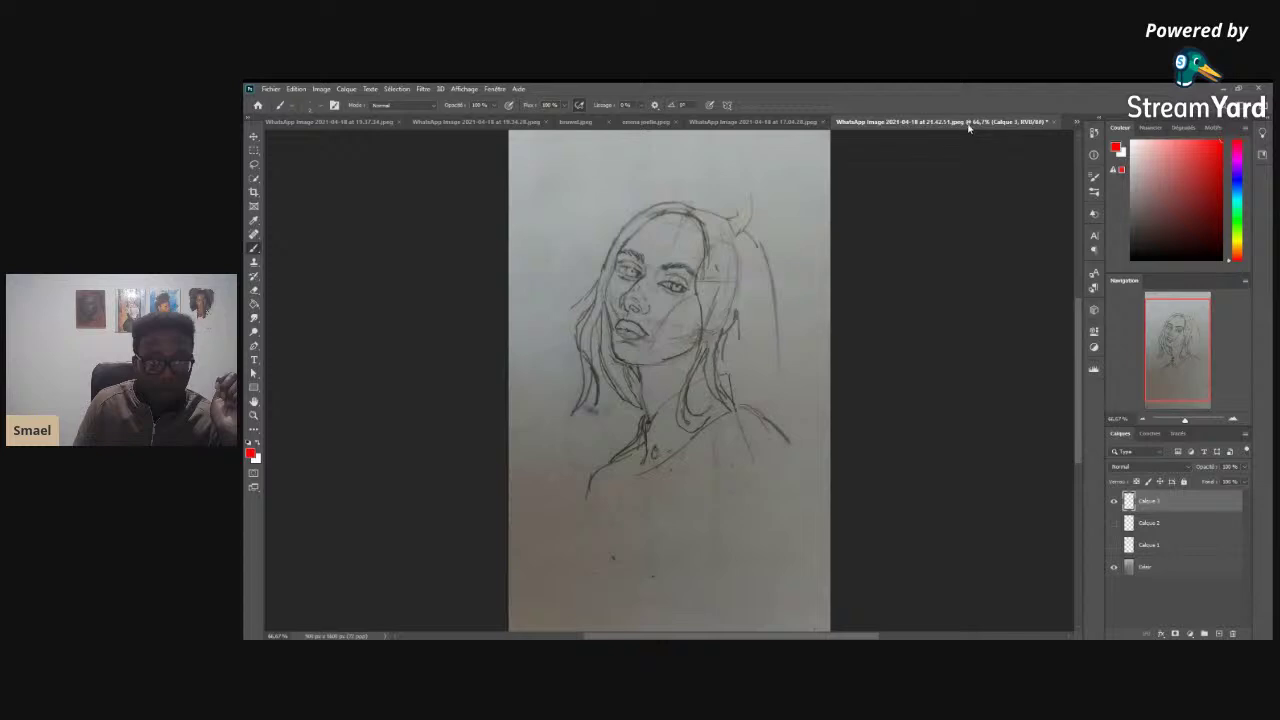
{"action": "left_click", "coordinate": [763, 129]}
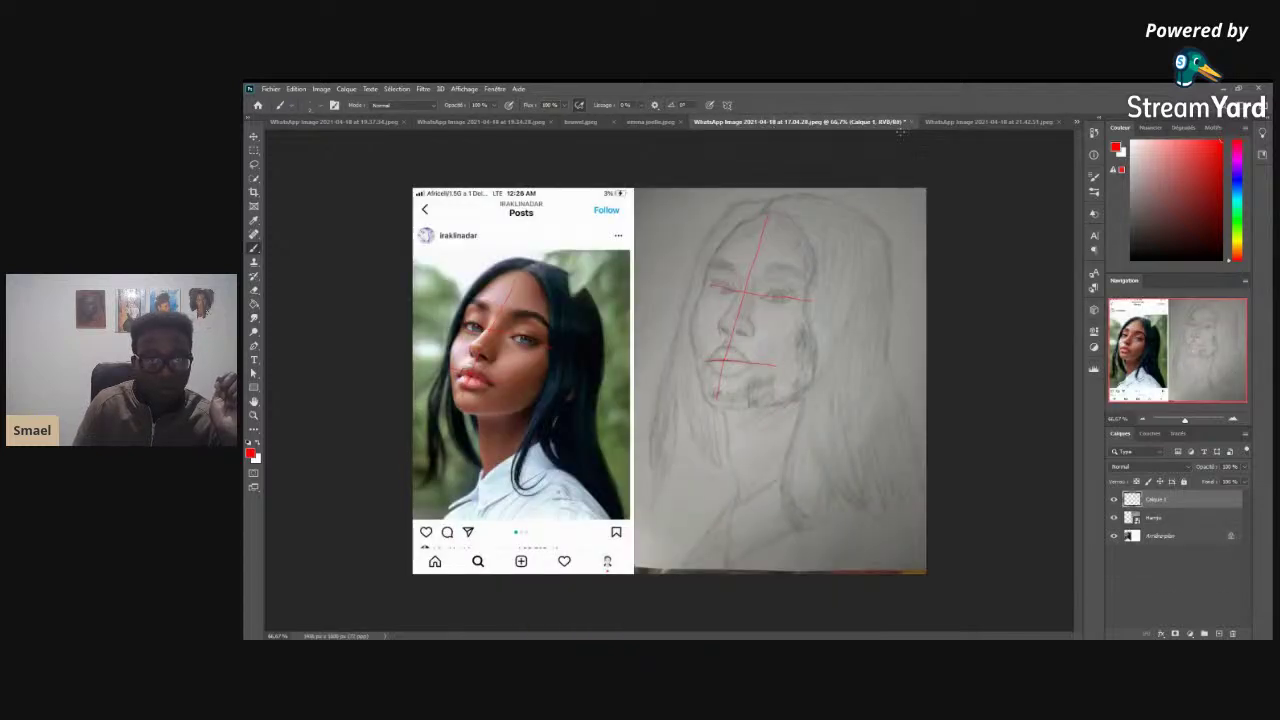
{"action": "left_click", "coordinate": [958, 123]}
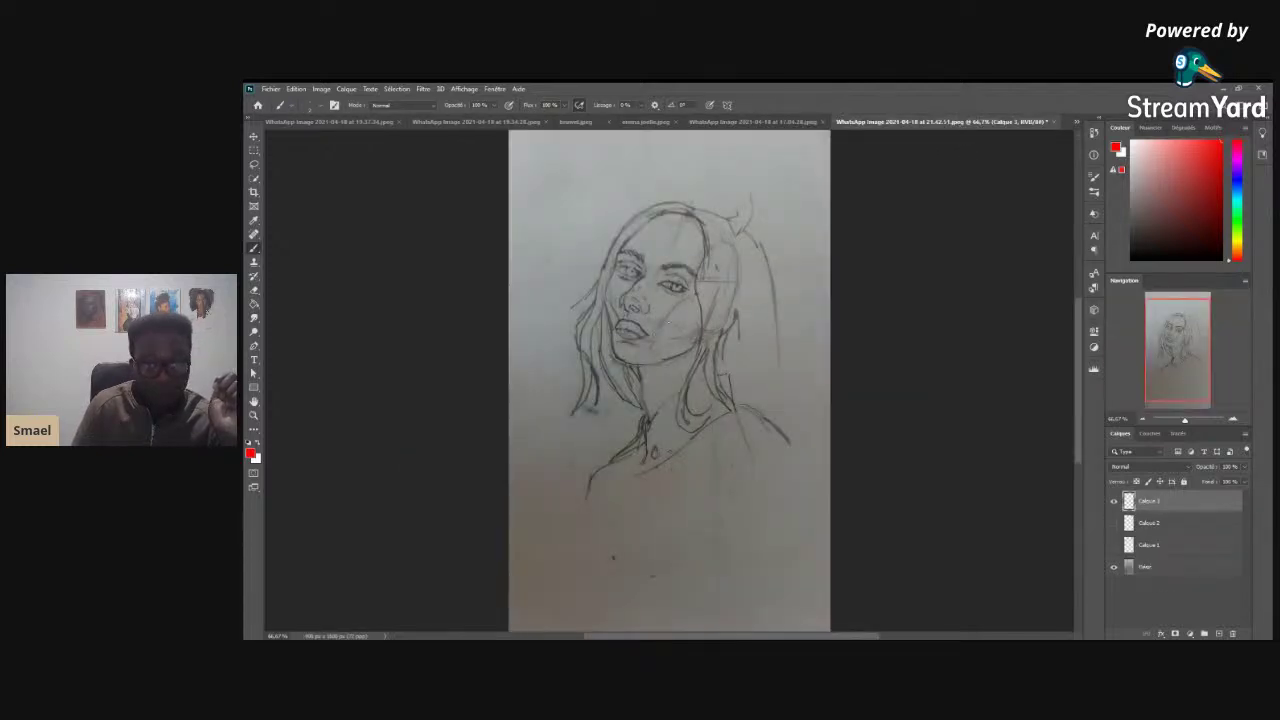
{"action": "left_click", "coordinate": [771, 127]}
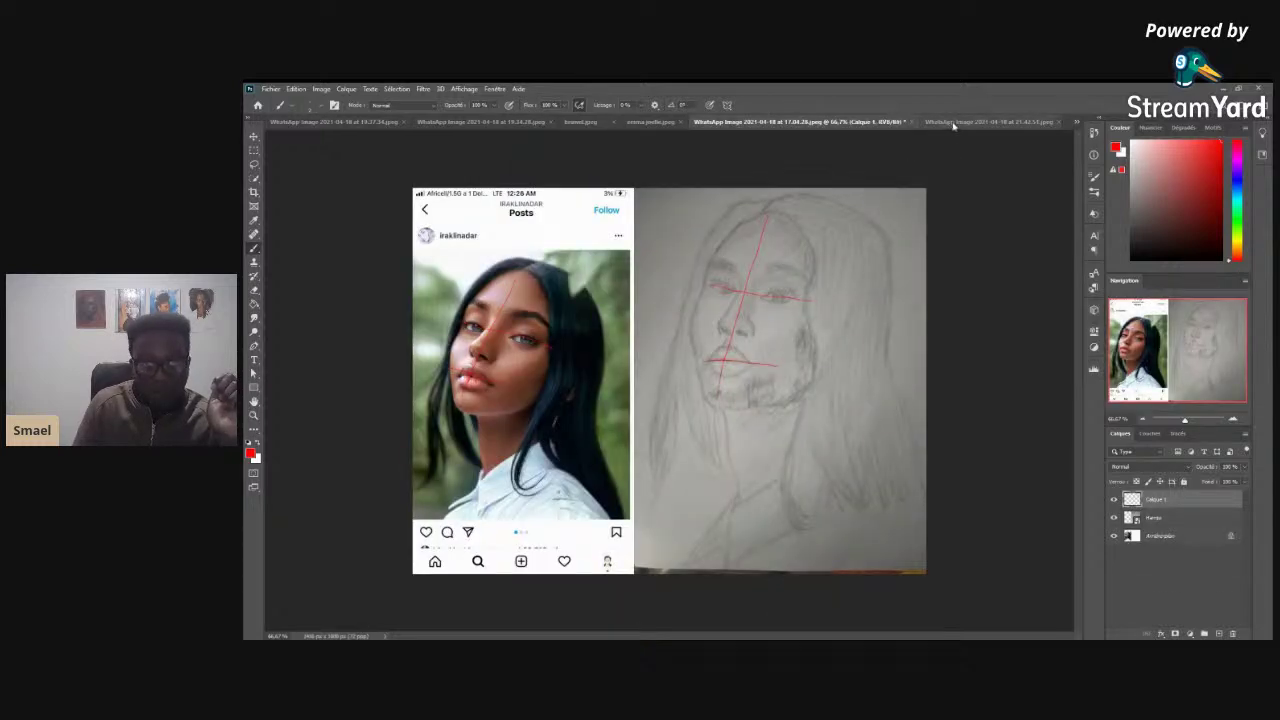
{"action": "left_click", "coordinate": [952, 124]}
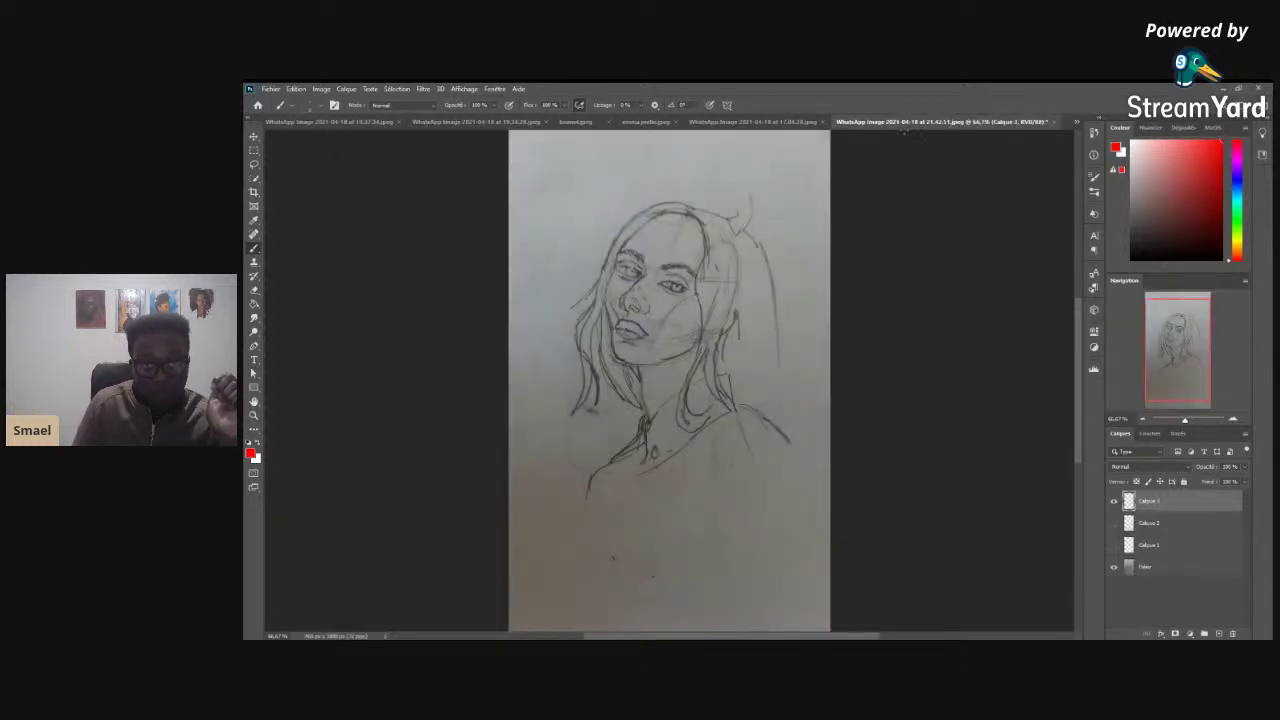
{"action": "left_click", "coordinate": [798, 124]}
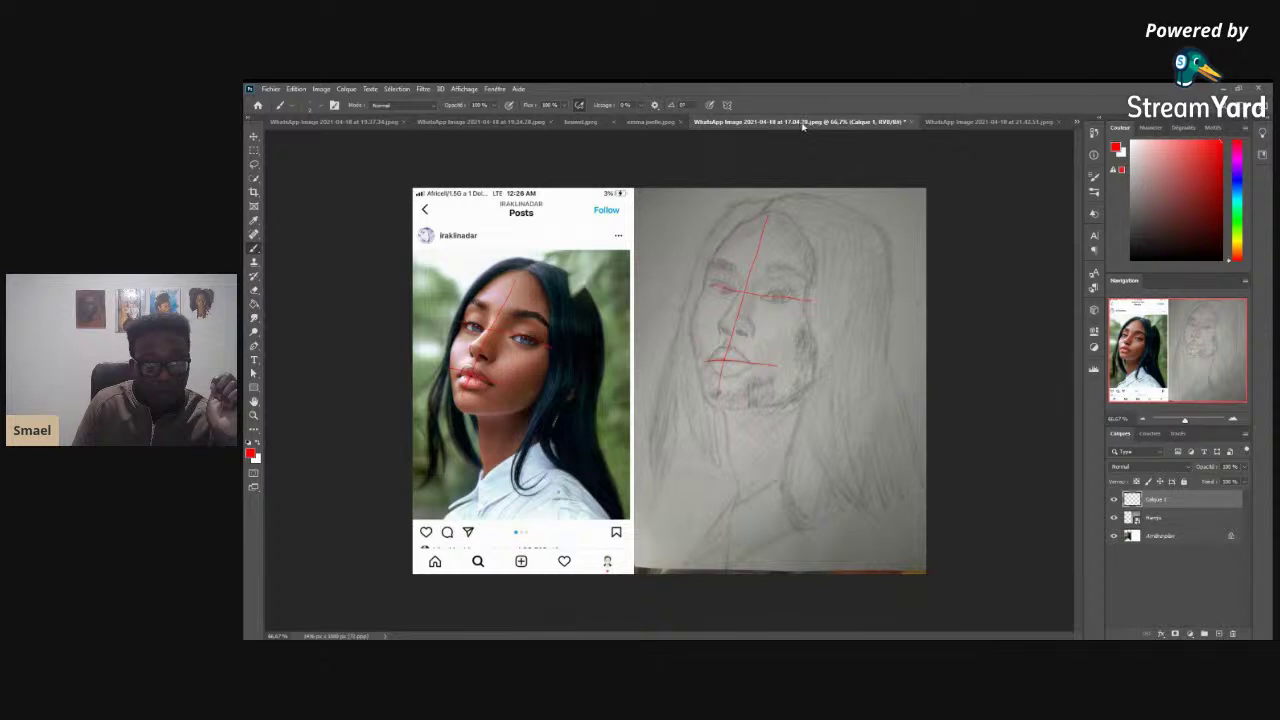
{"action": "left_click", "coordinate": [950, 122]}
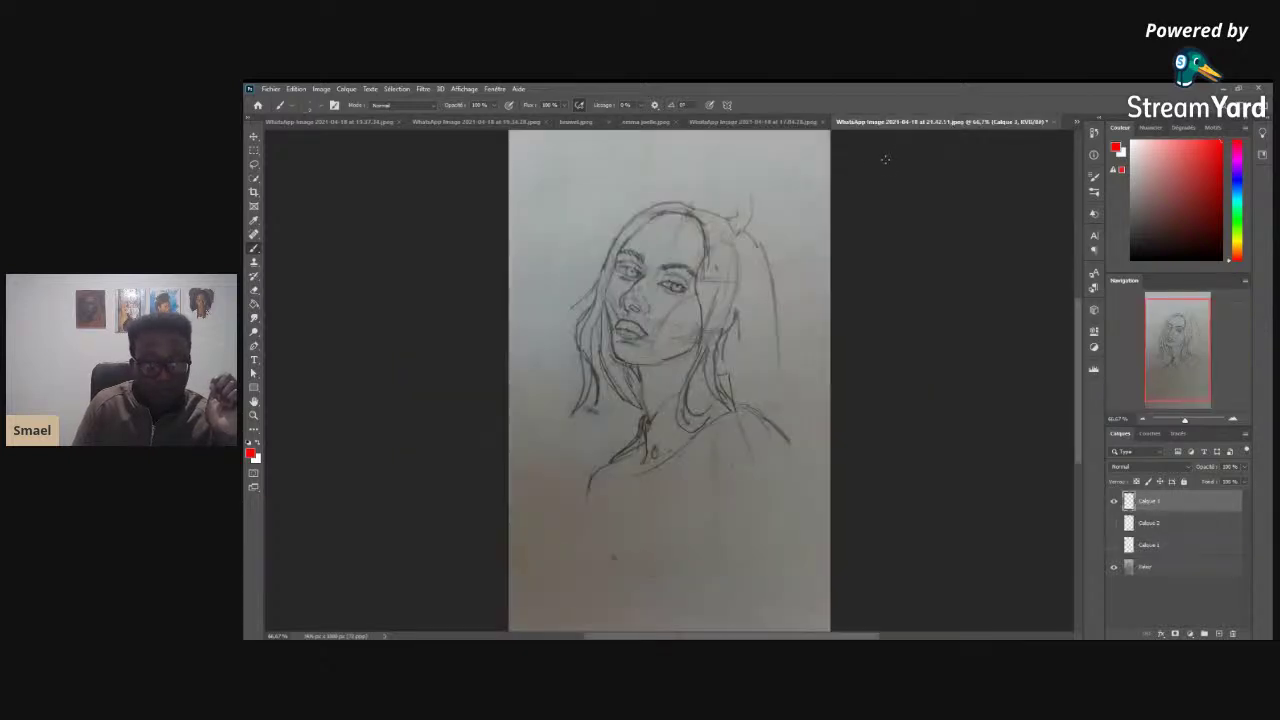
- Brush red contour strokes along the sketch's far cheek and the hair beside it, checking them against the reference photo
{"action": "left_click_drag", "start_coordinate": [598, 296], "coordinate": [612, 345]}
{"action": "left_click", "coordinate": [768, 122]}
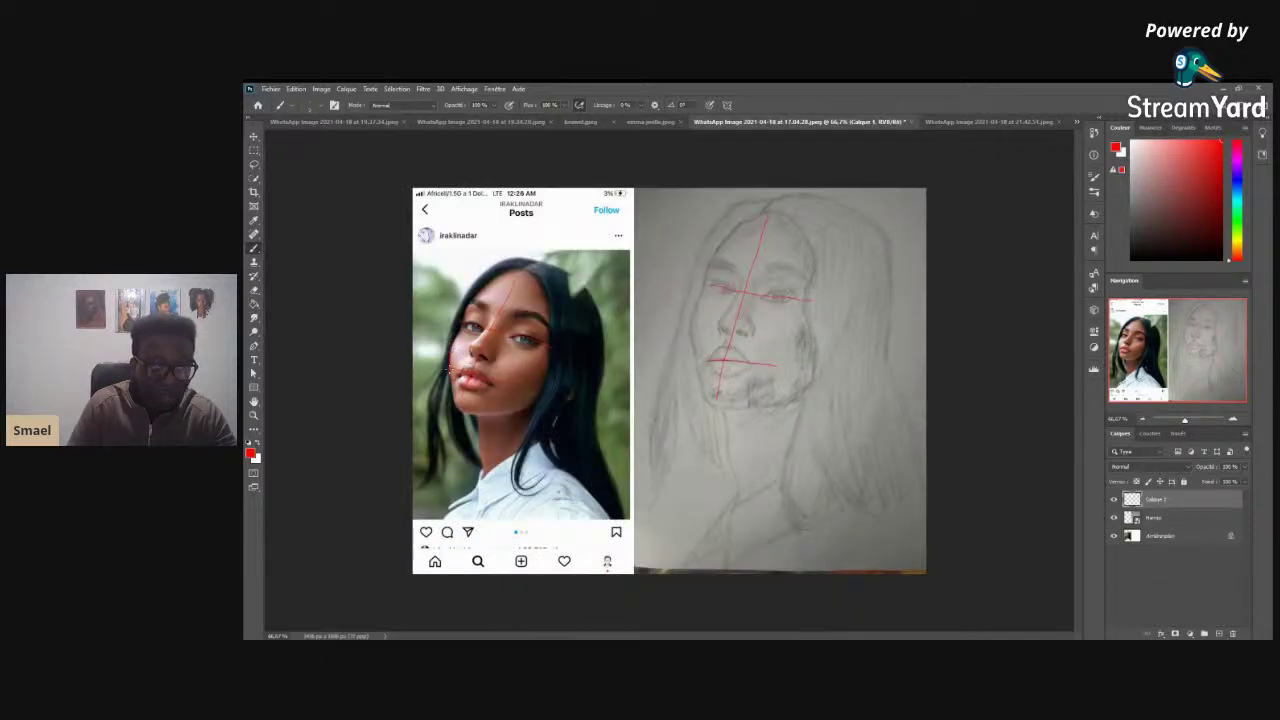
{"action": "left_click", "coordinate": [985, 122]}
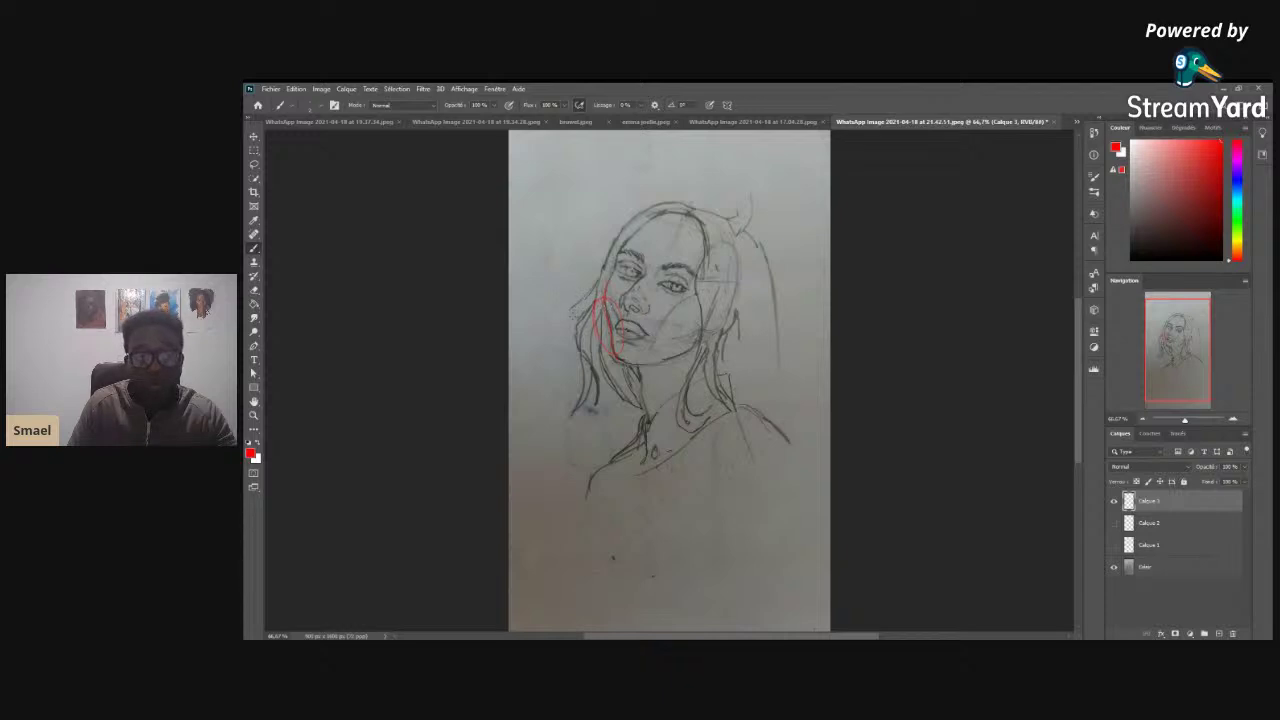
{"action": "left_click_drag", "start_coordinate": [577, 296], "coordinate": [574, 318]}
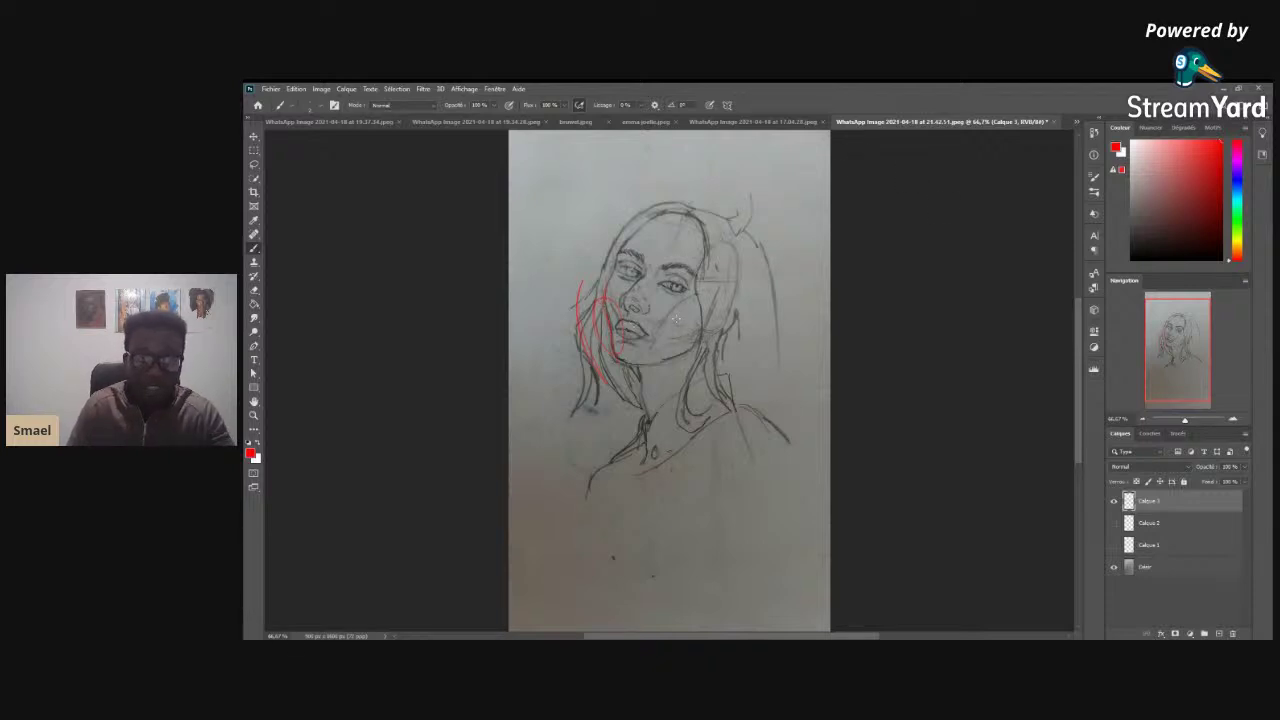
{"action": "left_click", "coordinate": [752, 121]}
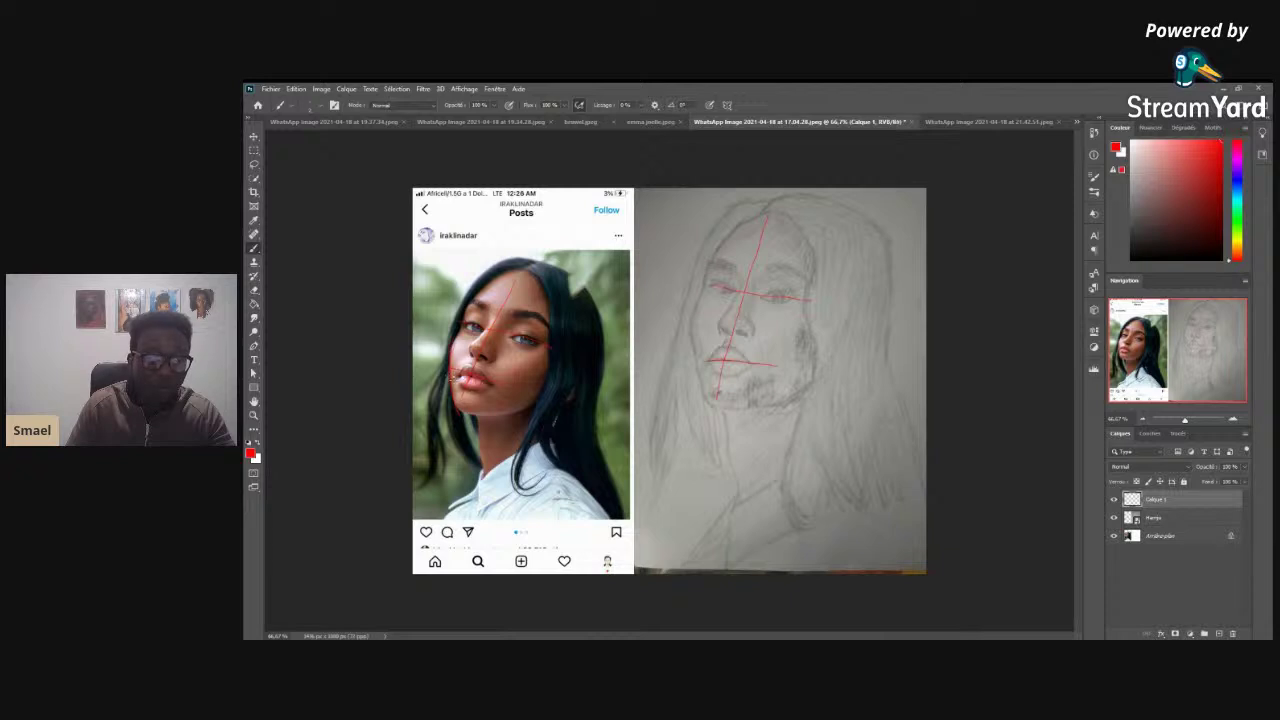
{"action": "left_click", "coordinate": [1005, 121]}
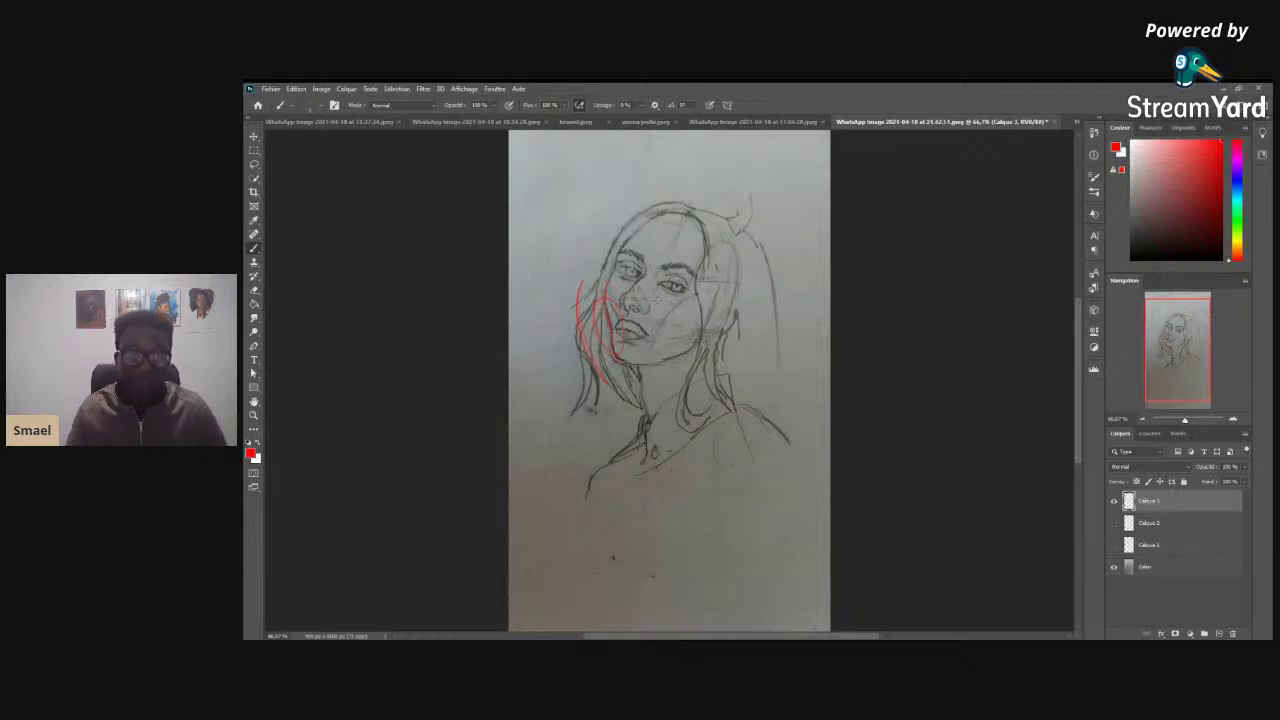
- Draw slanted red lines across the sketched forehead, running from the hairline down towards the brows
{"action": "left_click_drag", "start_coordinate": [650, 256], "coordinate": [676, 216]}
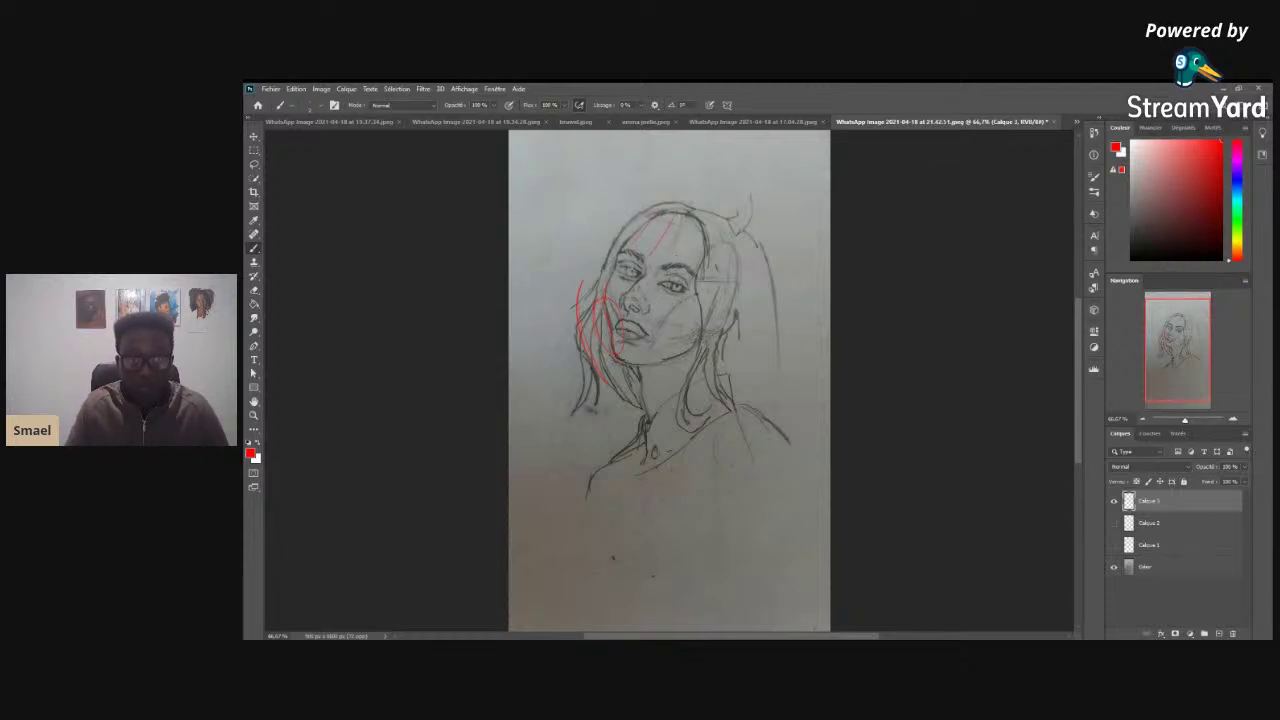
{"action": "left_click_drag", "start_coordinate": [698, 210], "coordinate": [660, 248]}
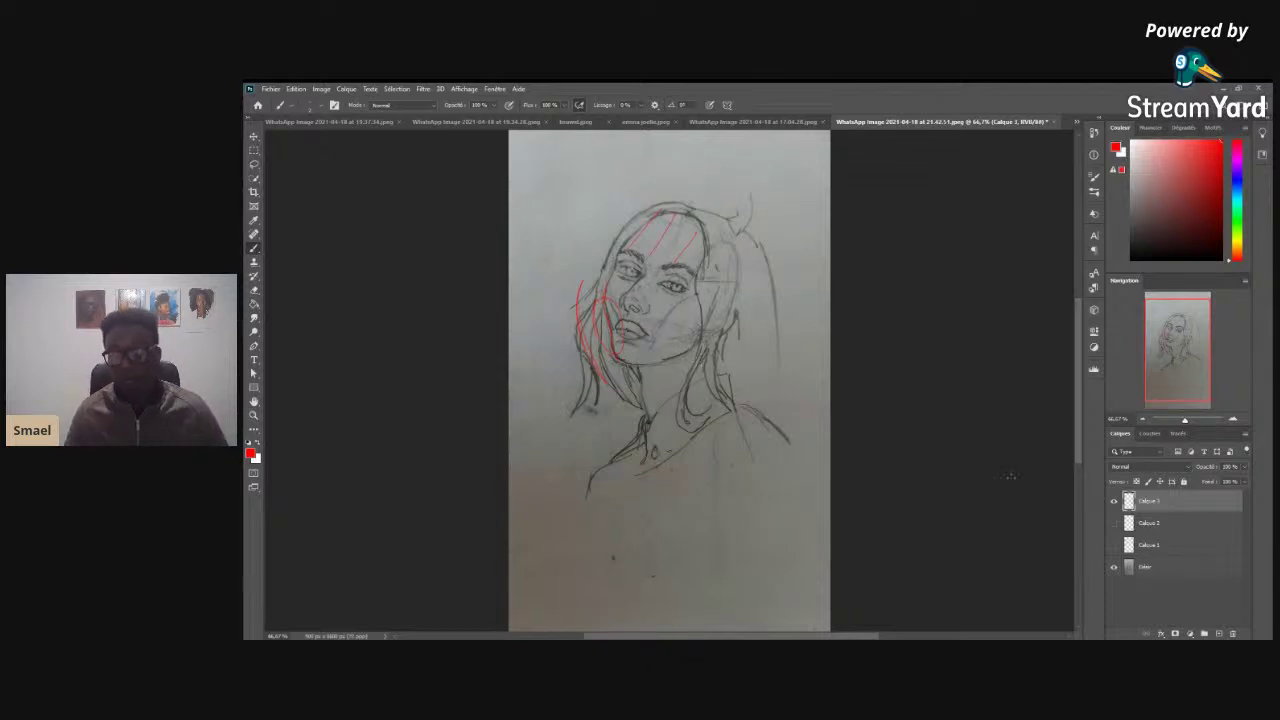
{"action": "mouse_move", "coordinate": [615, 525]}
{"action": "left_mouse_down"}
{"action": "mouse_move", "coordinate": [736, 530]}
{"action": "mouse_move", "coordinate": [624, 540]}
{"action": "left_mouse_up"}
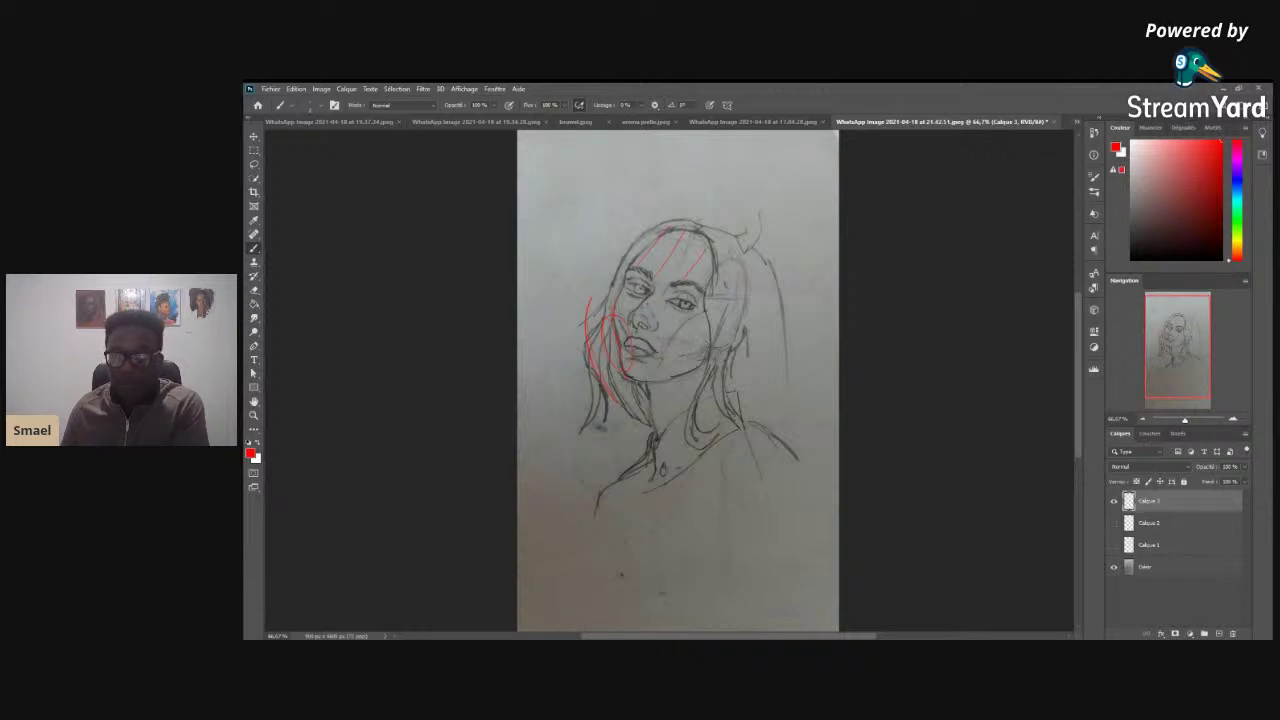
- Look through the reviewed documents one after another, from the balding bearded man's portrait to the seated woman in yellow
{"action": "key", "text": "ctrl+Tab"}
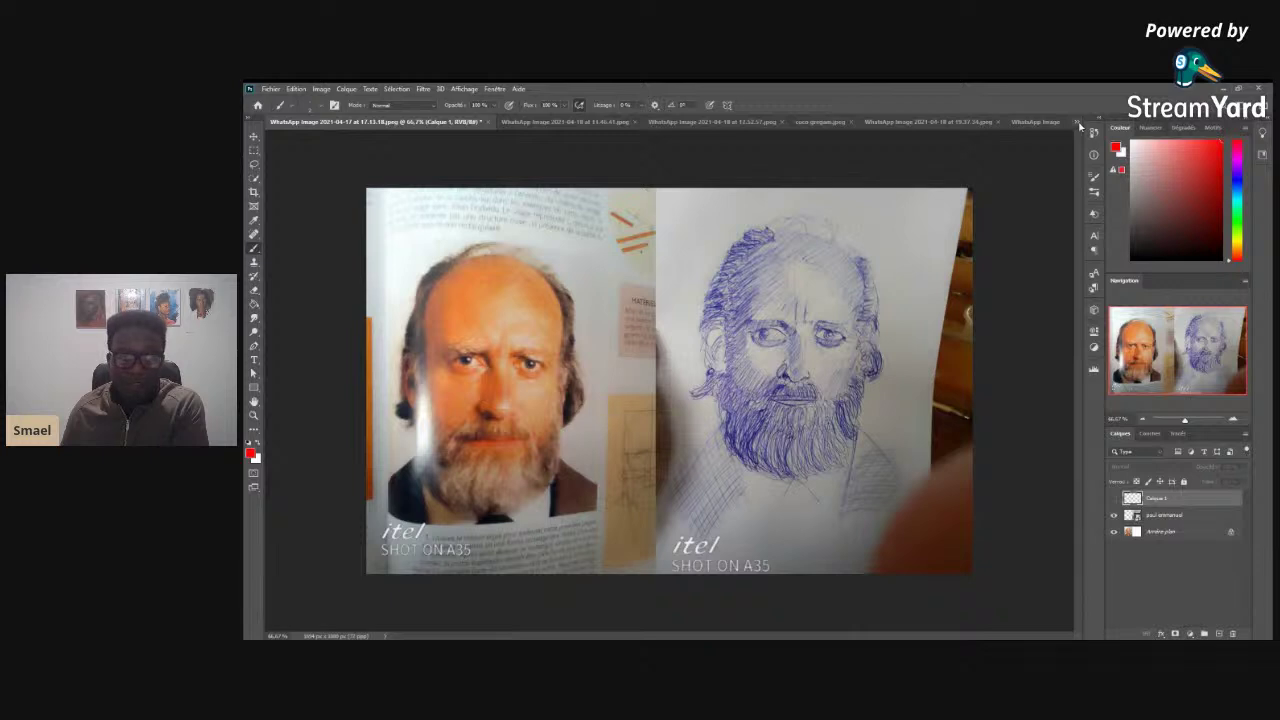
{"action": "key", "text": "ctrl+Tab"}
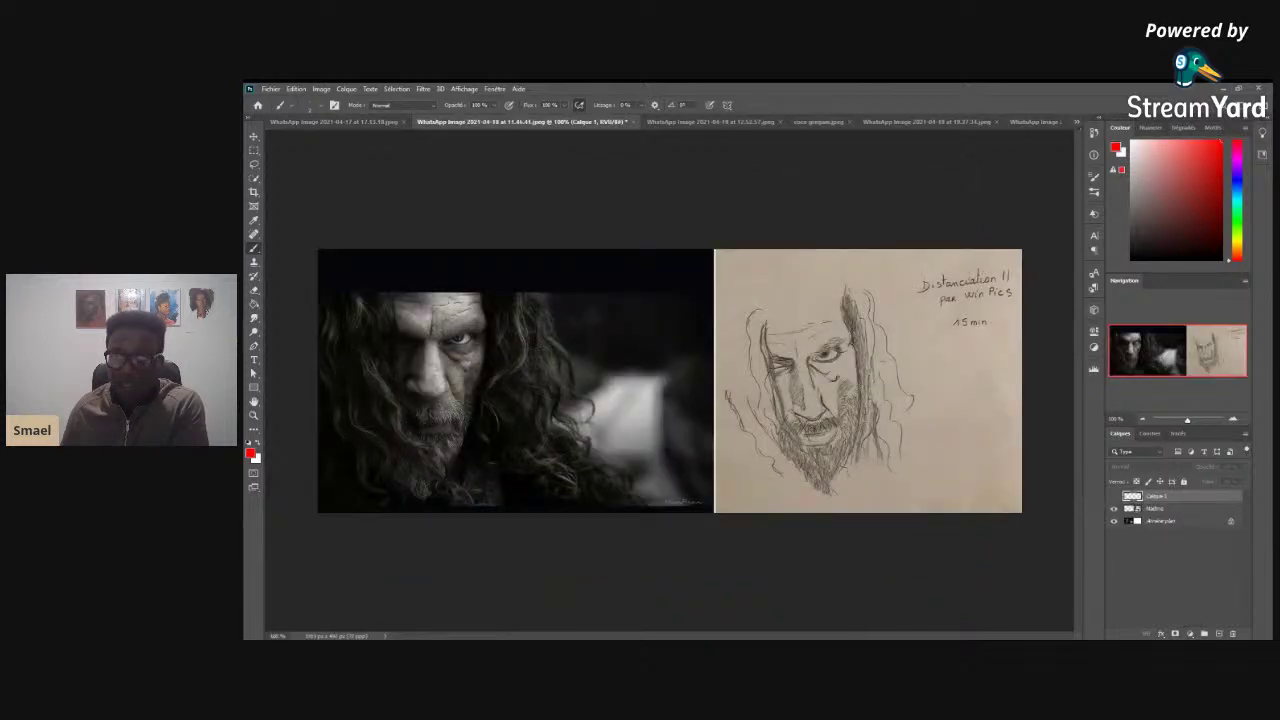
{"action": "key", "text": "ctrl+Tab"}
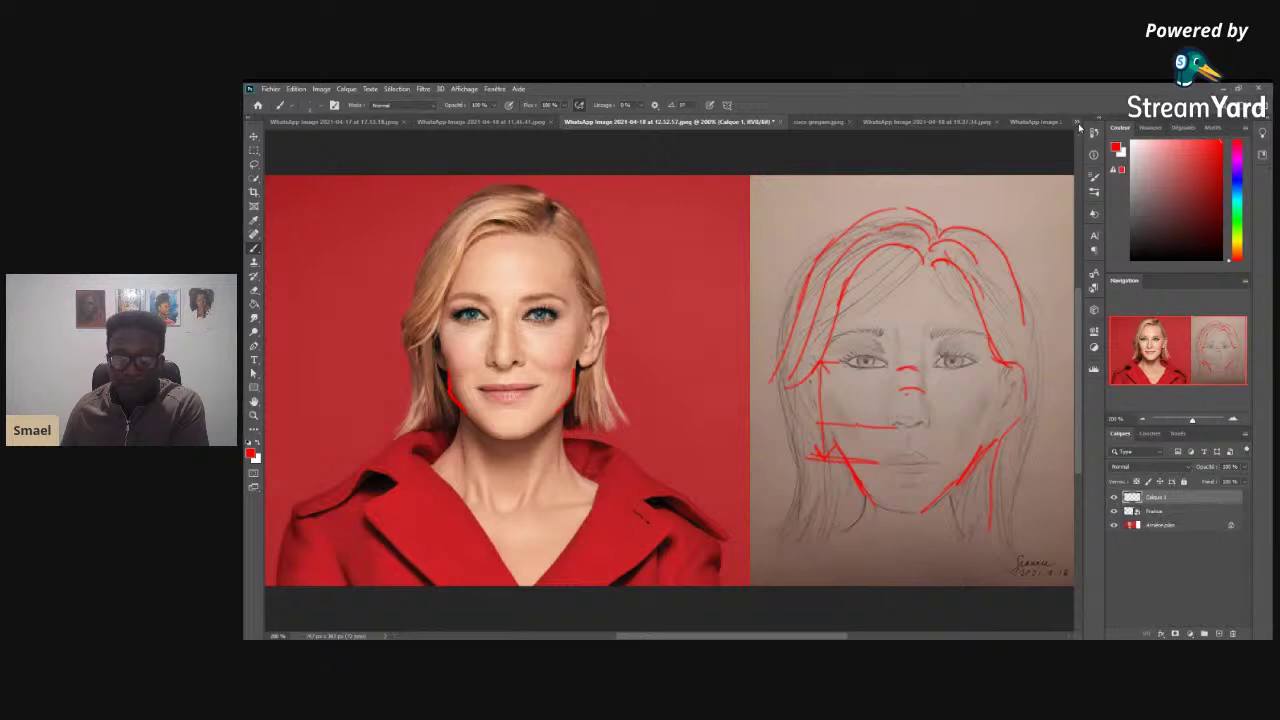
{"action": "key", "text": "ctrl+Tab"}
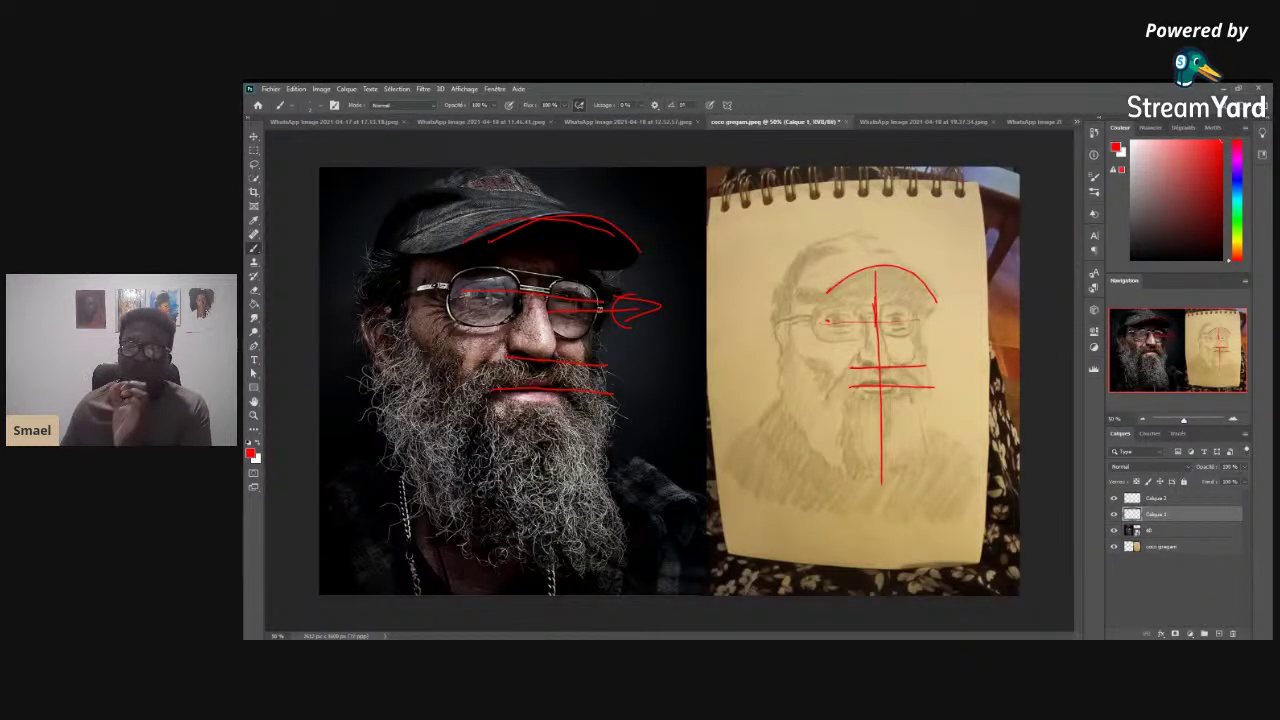
{"action": "key", "text": "ctrl+Tab"}
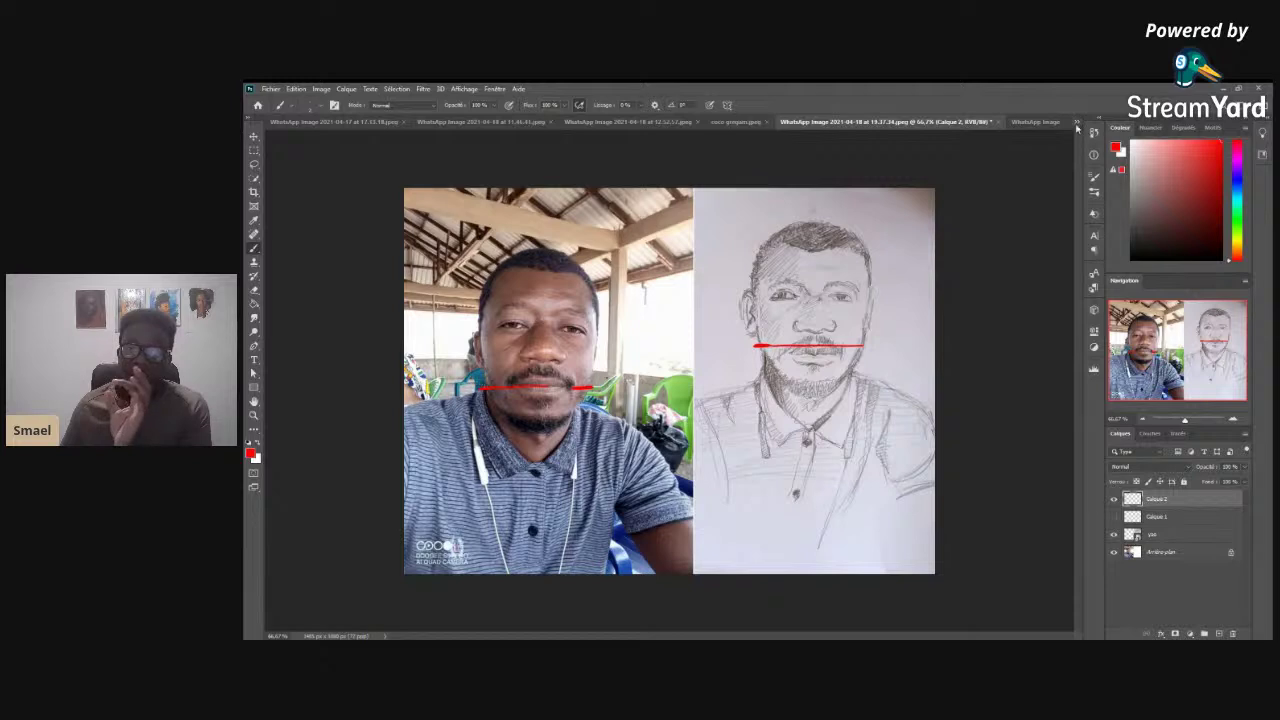
{"action": "key", "text": "ctrl+Tab"}
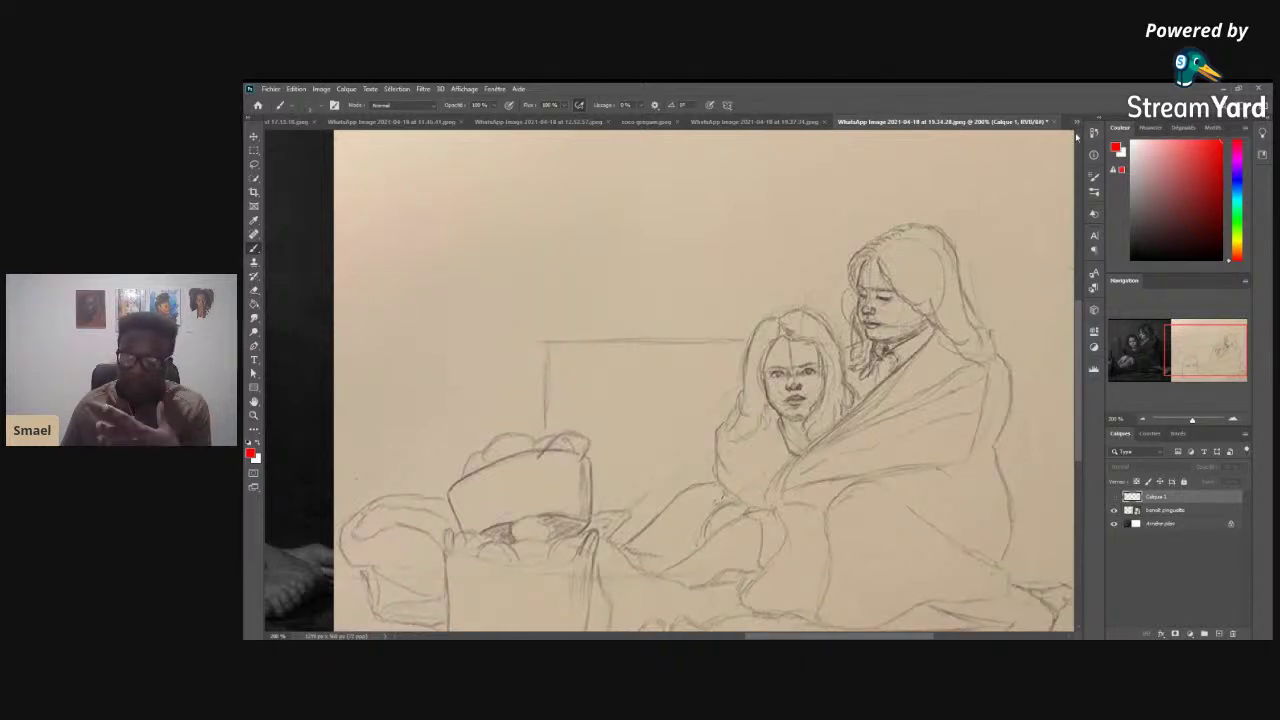
{"action": "key", "text": "ctrl+Tab"}
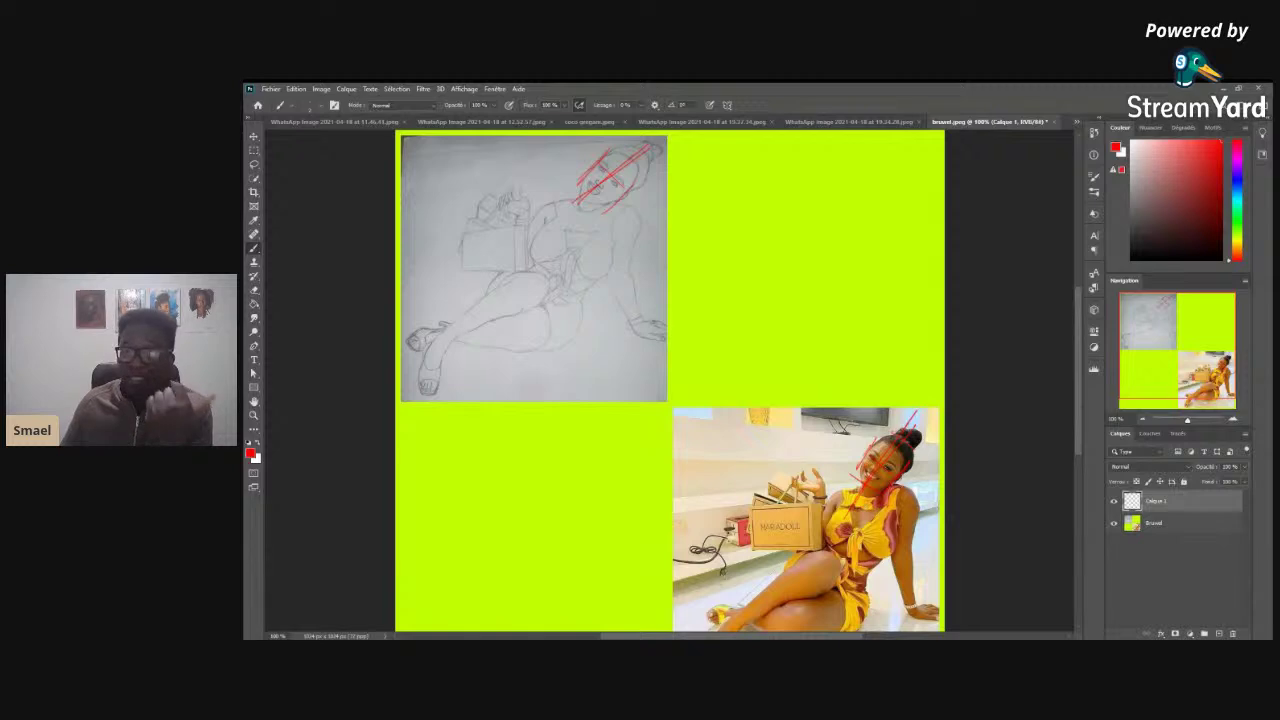
{"action": "key", "text": "ctrl+Tab"}
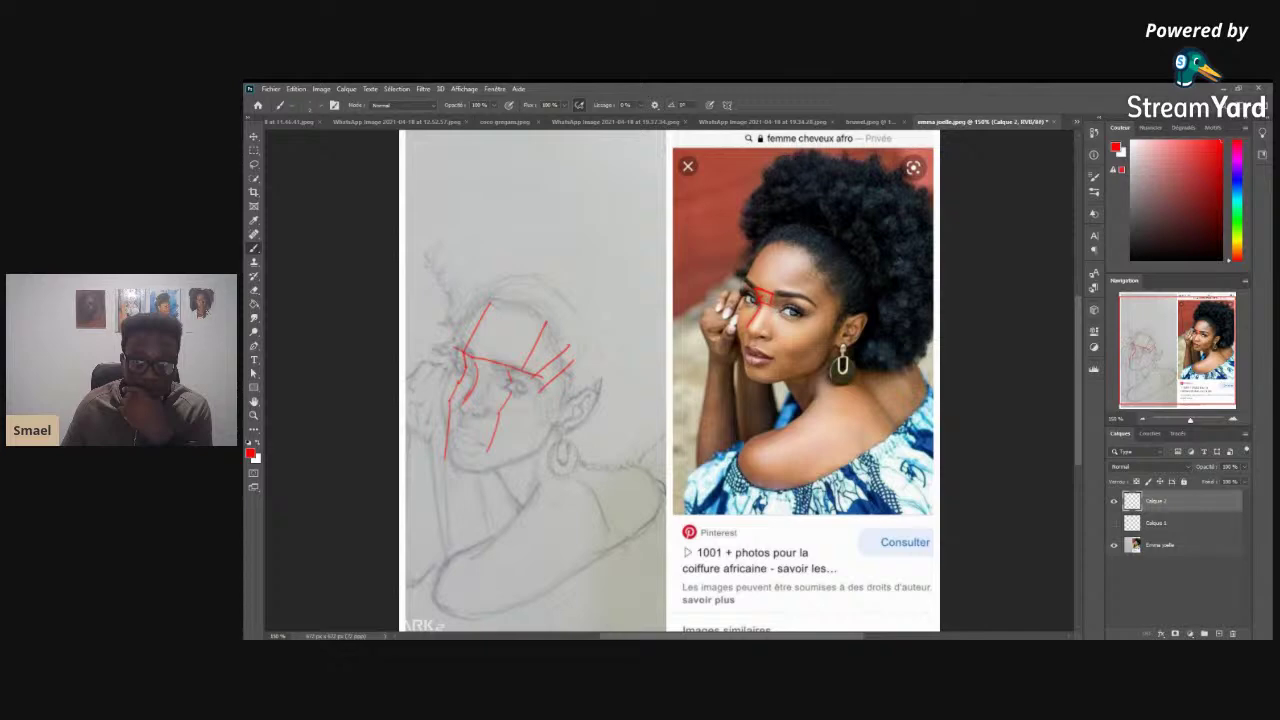
{"action": "key", "text": "ctrl+Tab"}
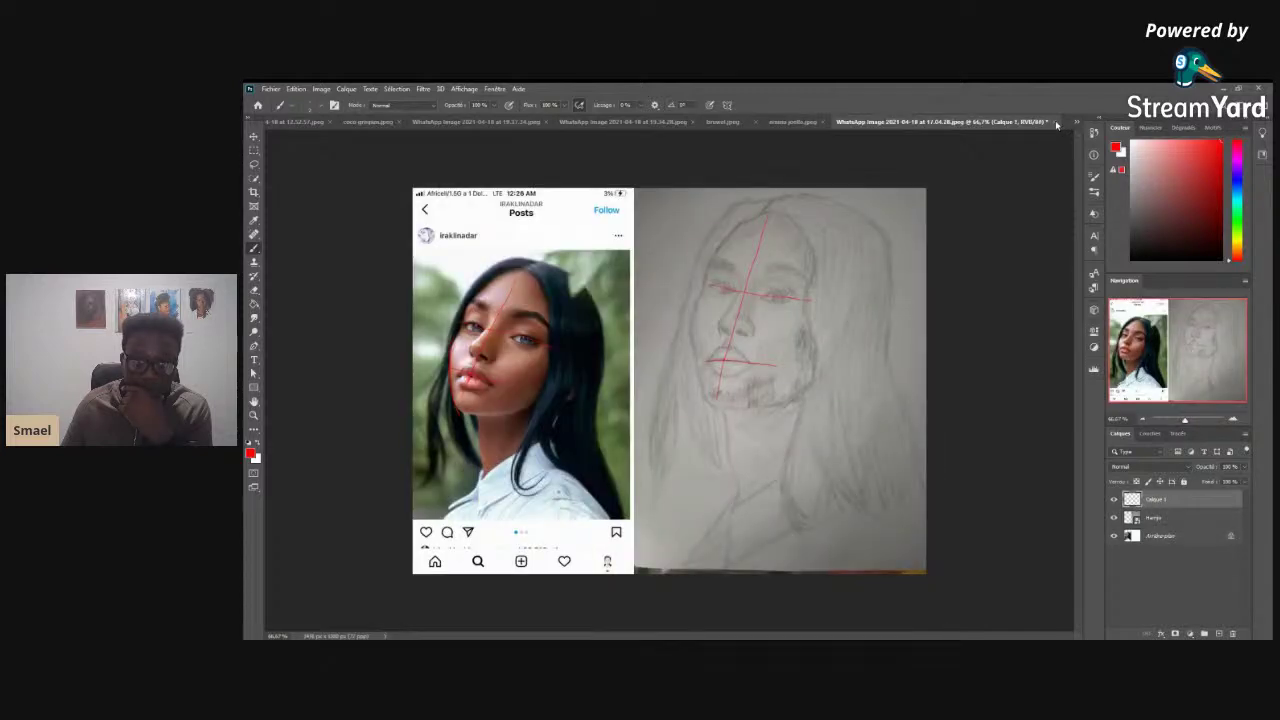
{"action": "left_click", "coordinate": [1056, 123]}
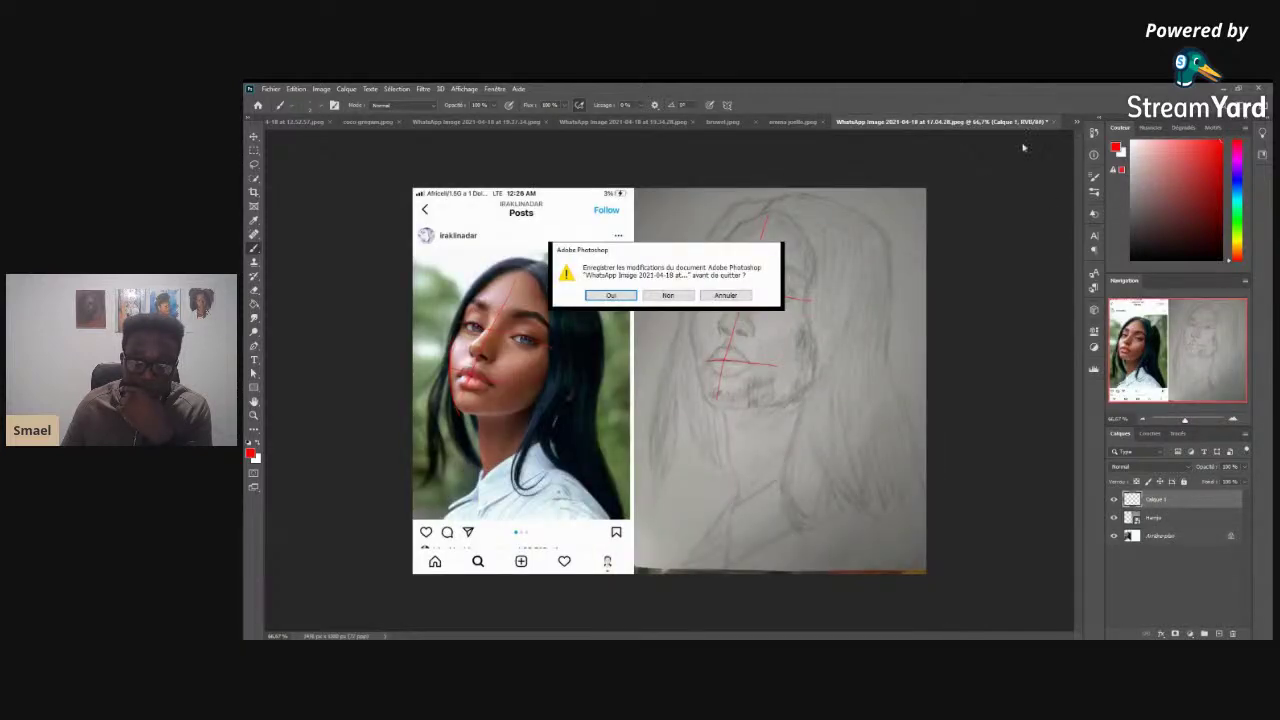
{"action": "left_click", "coordinate": [718, 295]}
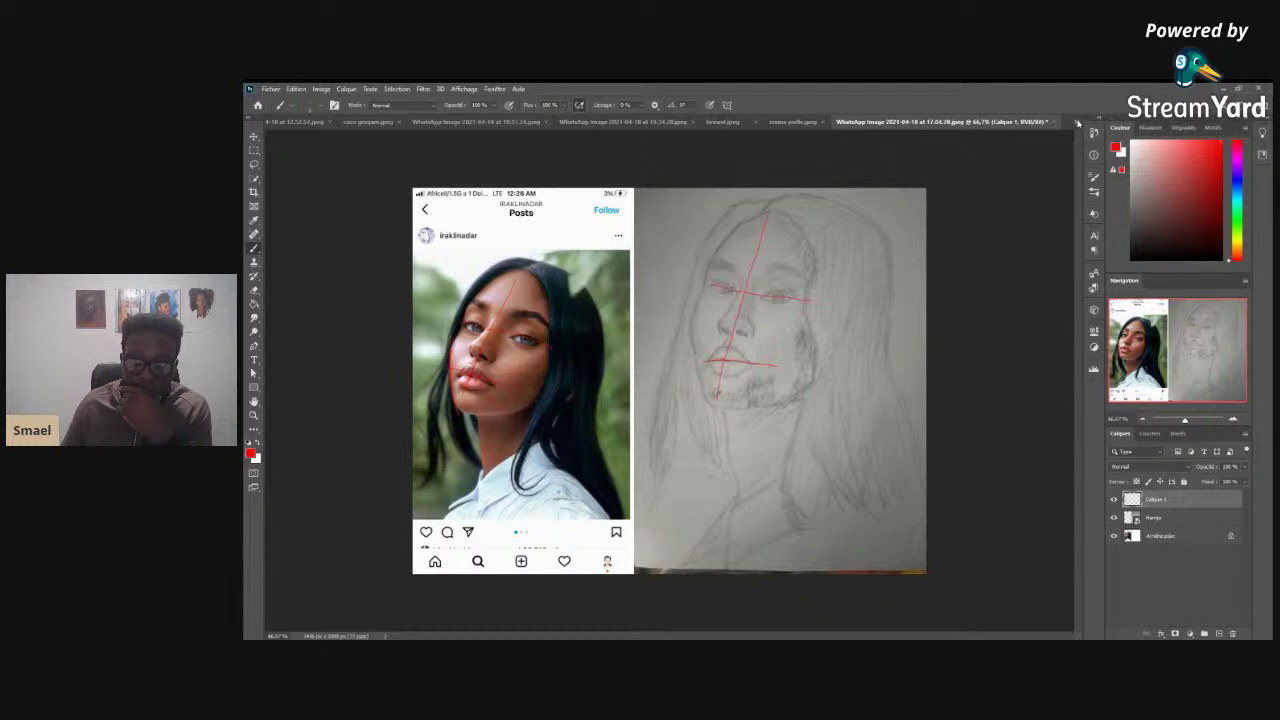
- Hide the red annotation layer Calque 2 in the document pairing the afro-haired woman's photo with its sketch
{"action": "key", "text": "ctrl+Tab"}
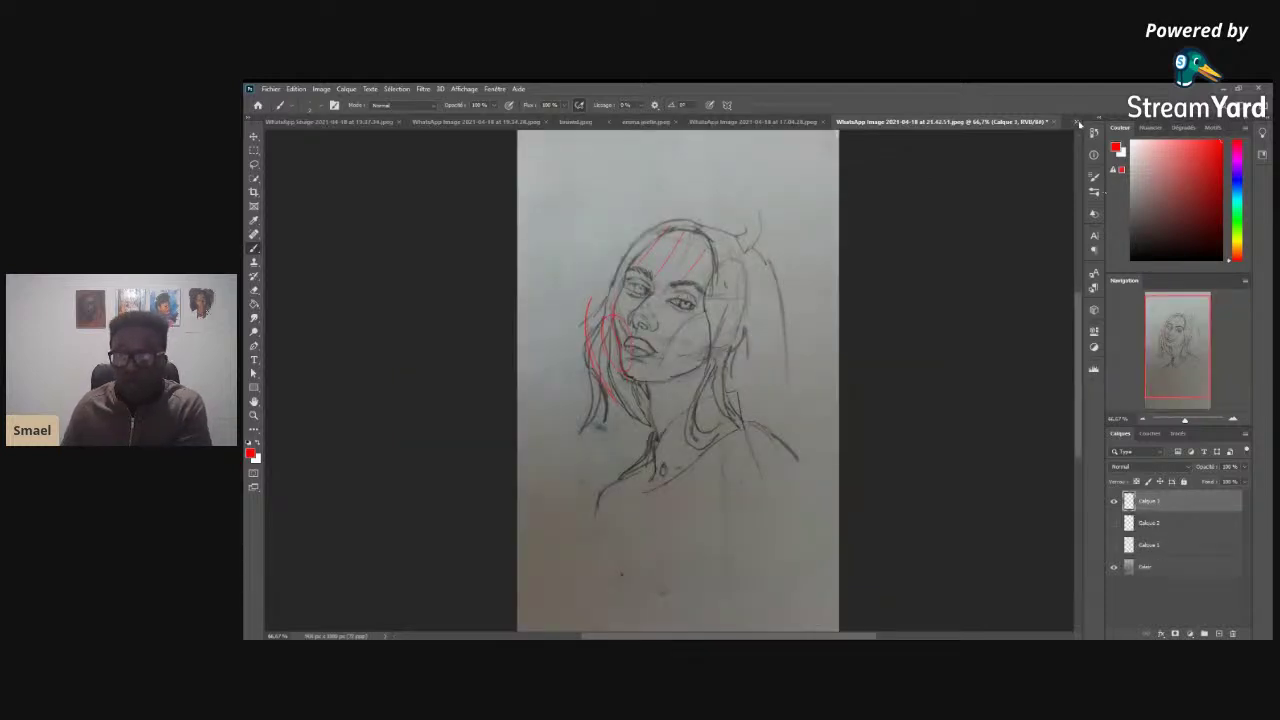
{"action": "key", "text": "ctrl+shift+Tab"}
{"action": "key", "text": "ctrl+Tab"}
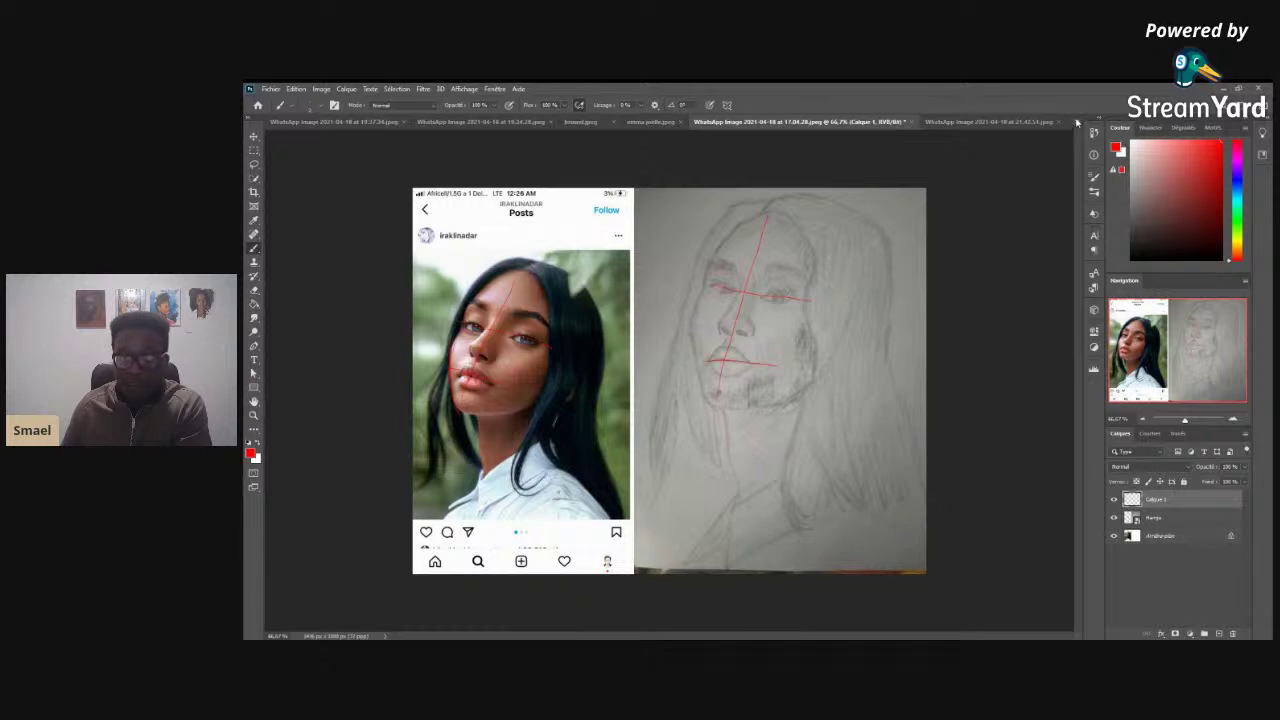
{"action": "key", "text": "ctrl+shift+Tab"}
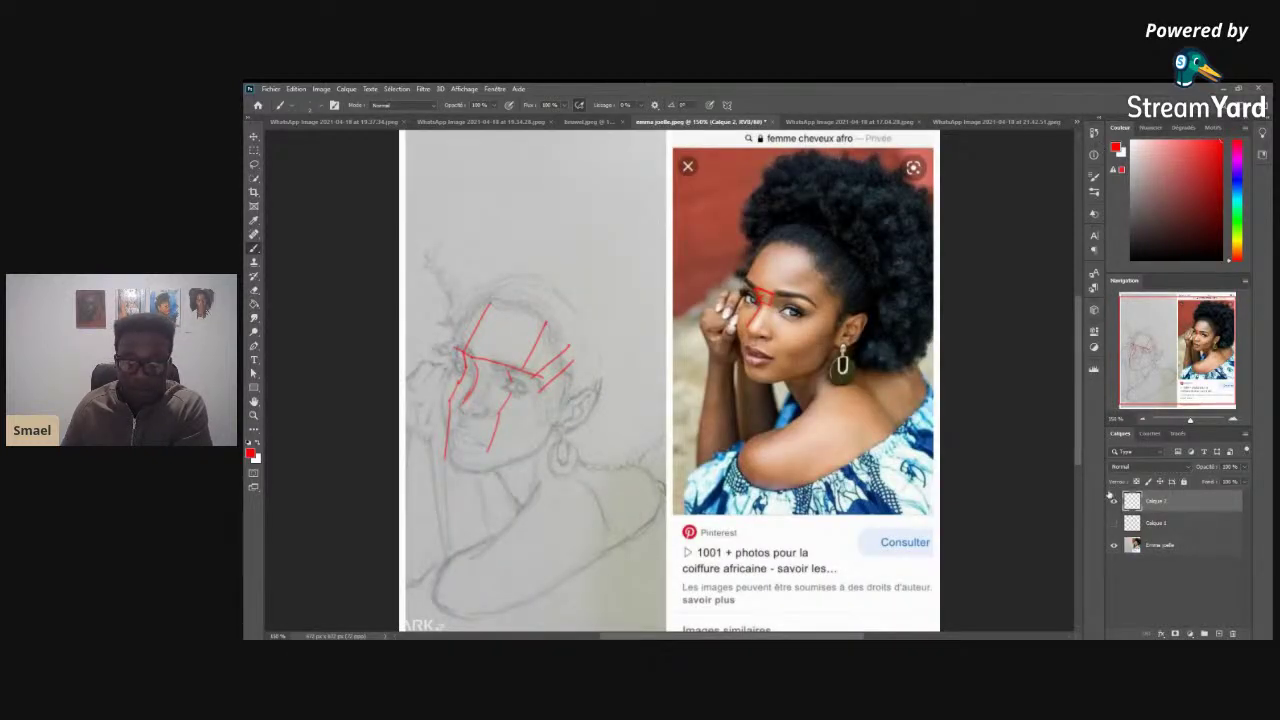
{"action": "left_click", "coordinate": [1113, 503]}
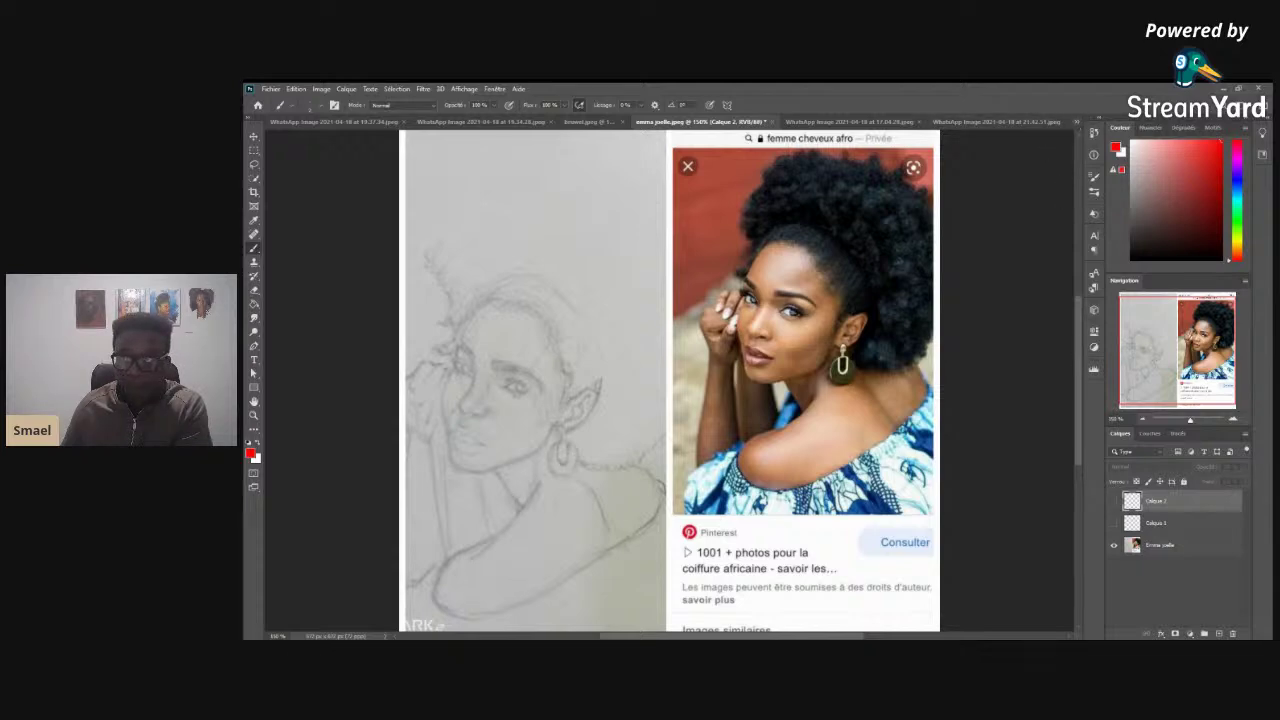
- Look back through the reviewed documents in reverse order, from the seated woman in yellow to the balding bearded man's portrait
{"action": "key", "text": "ctrl+shift+Tab"}
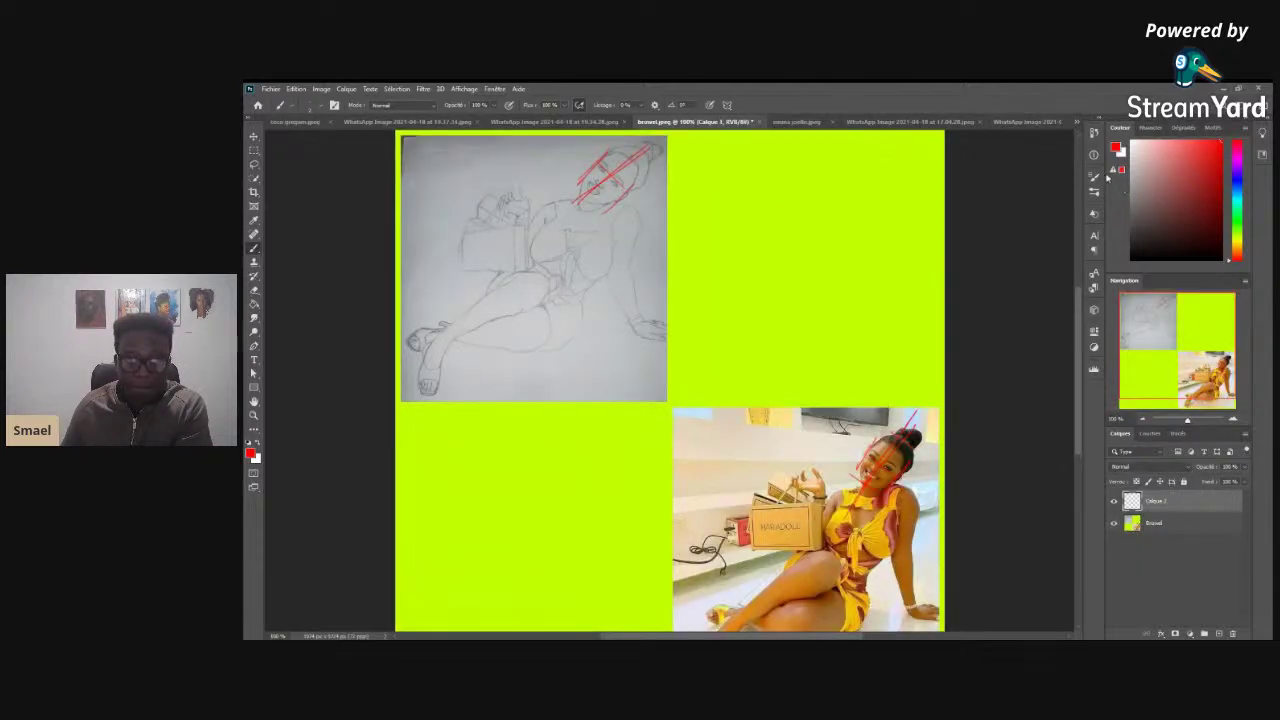
{"action": "key", "text": "ctrl+shift+Tab"}
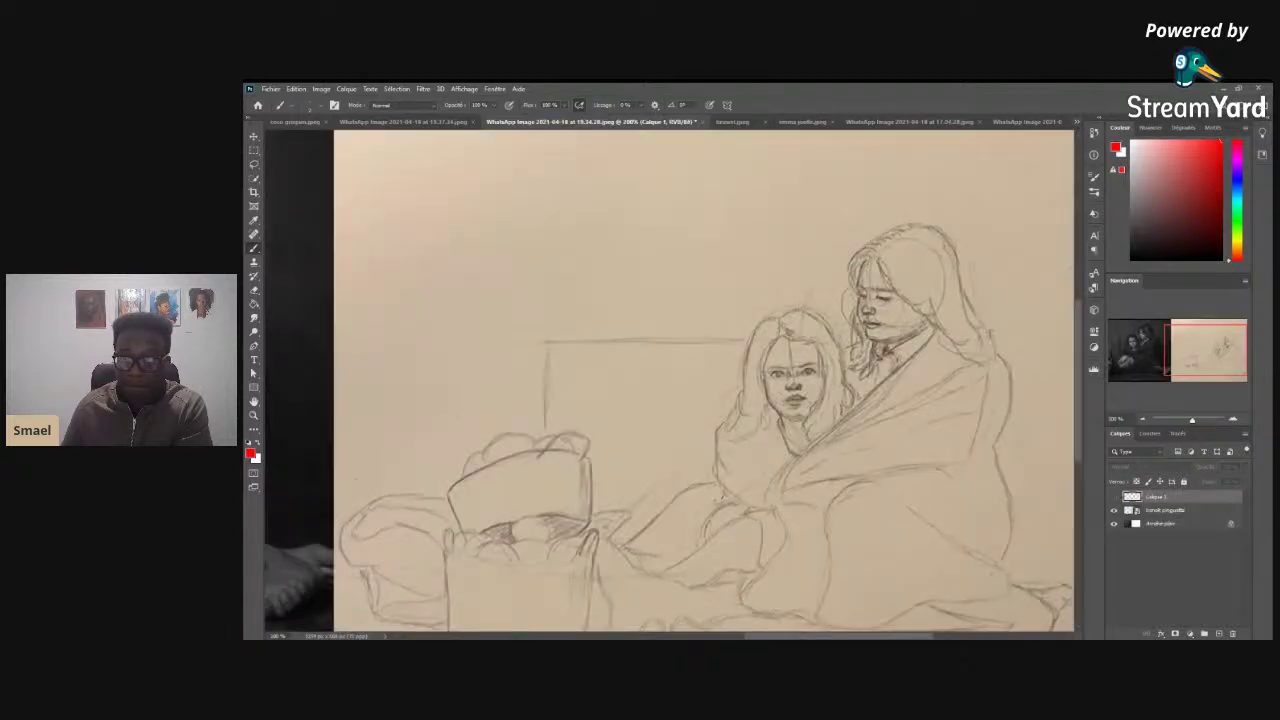
{"action": "key", "text": "ctrl+shift+Tab"}
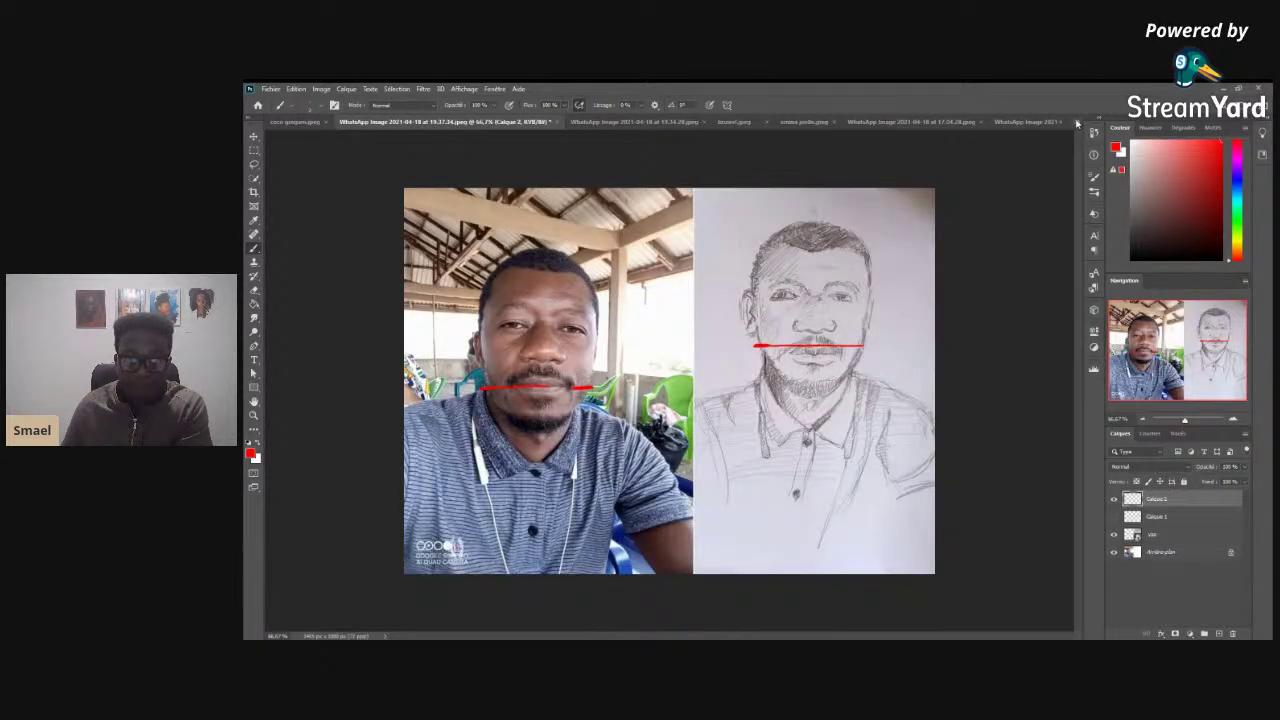
{"action": "key", "text": "ctrl+shift+Tab"}
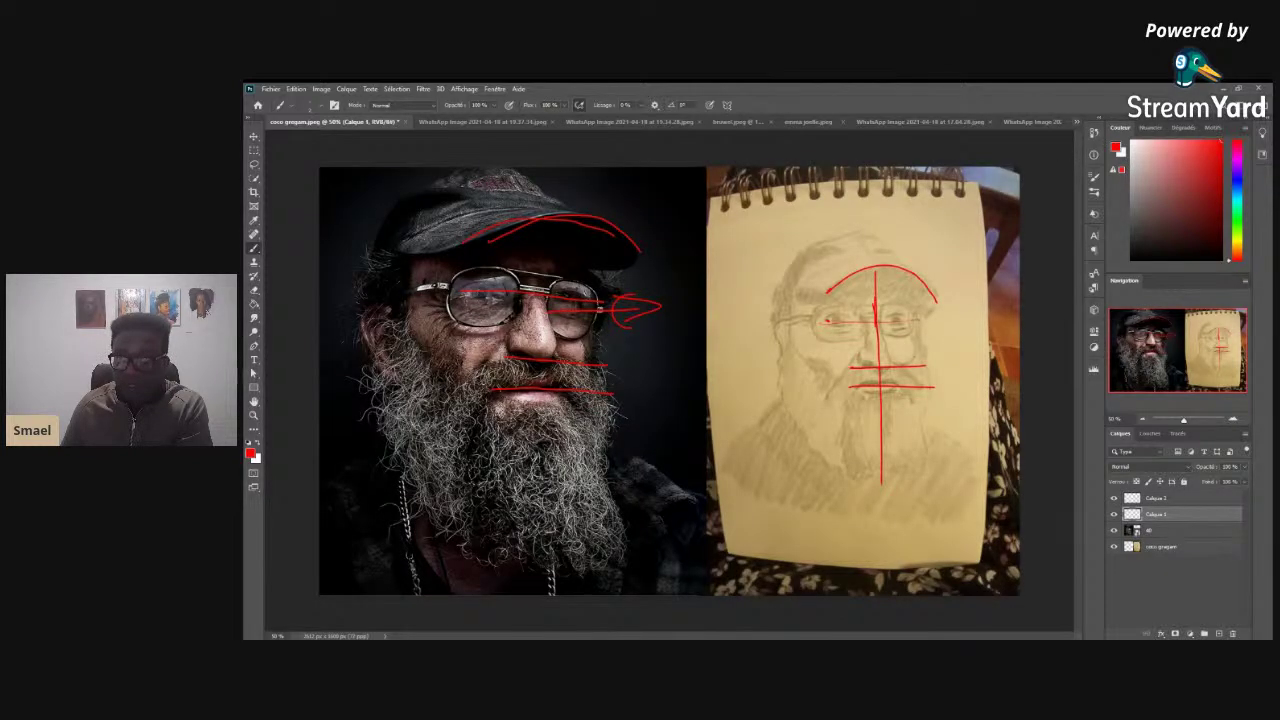
{"action": "left_click", "coordinate": [1078, 122]}
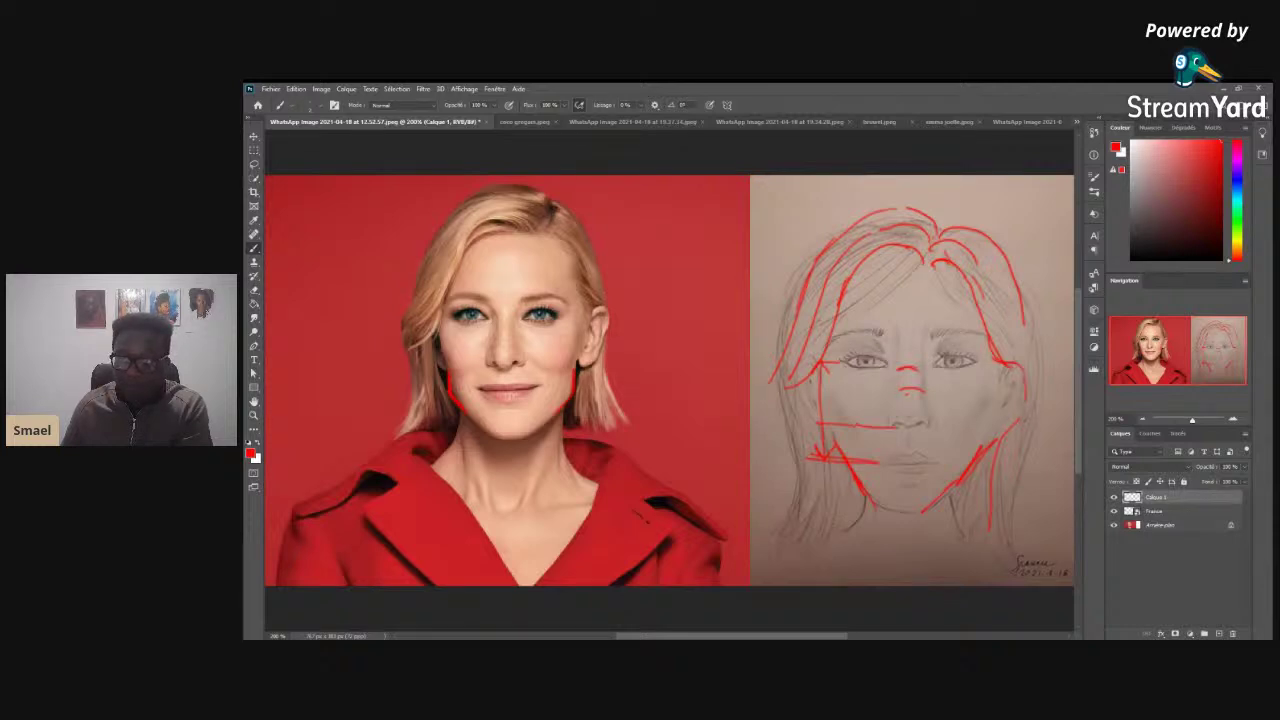
{"action": "left_click", "coordinate": [1078, 122]}
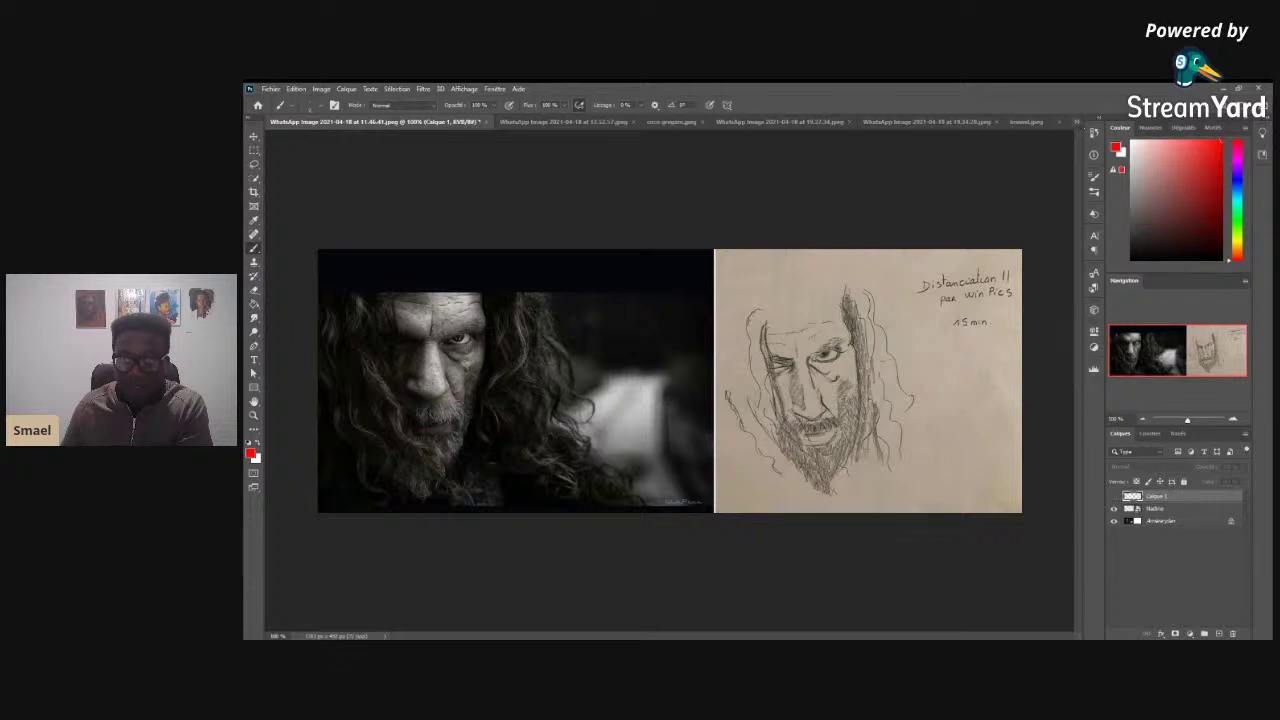
{"action": "left_click", "coordinate": [1080, 122]}
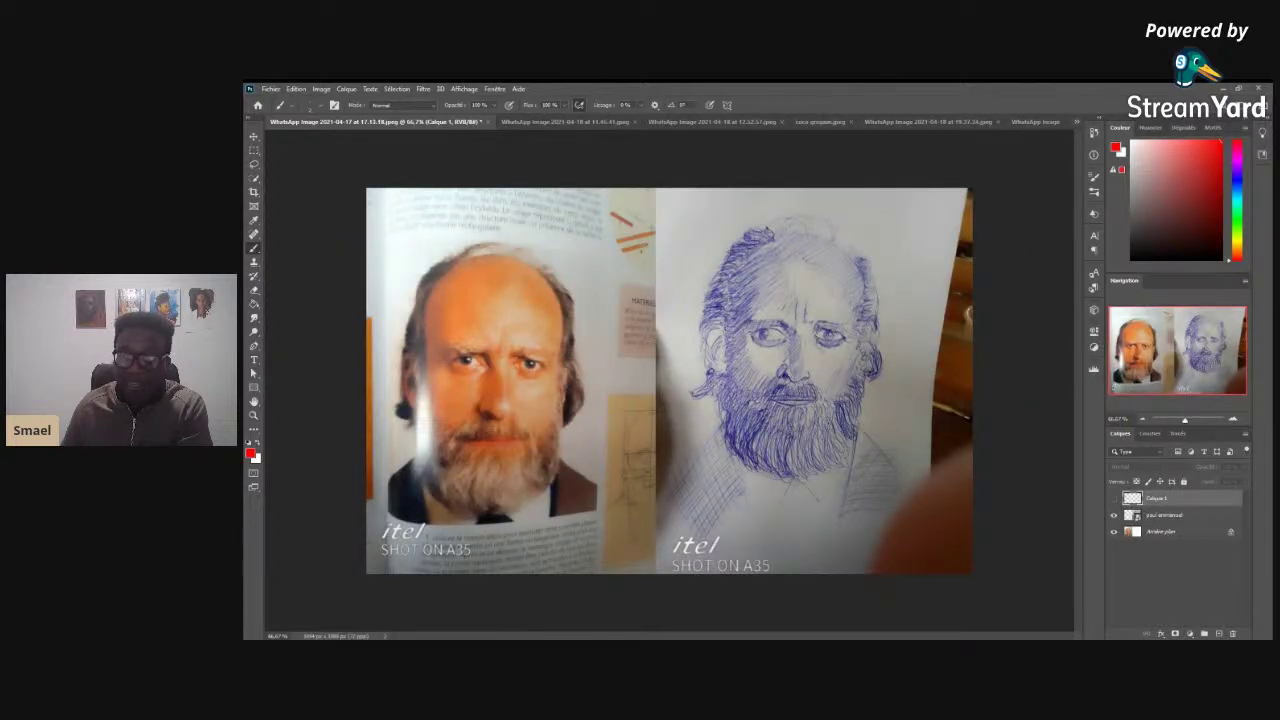
- Close the dark portrait of the long-haired bearded man and the blonde woman's document, discarding the changes in both
{"action": "key", "text": "ctrl+Tab"}
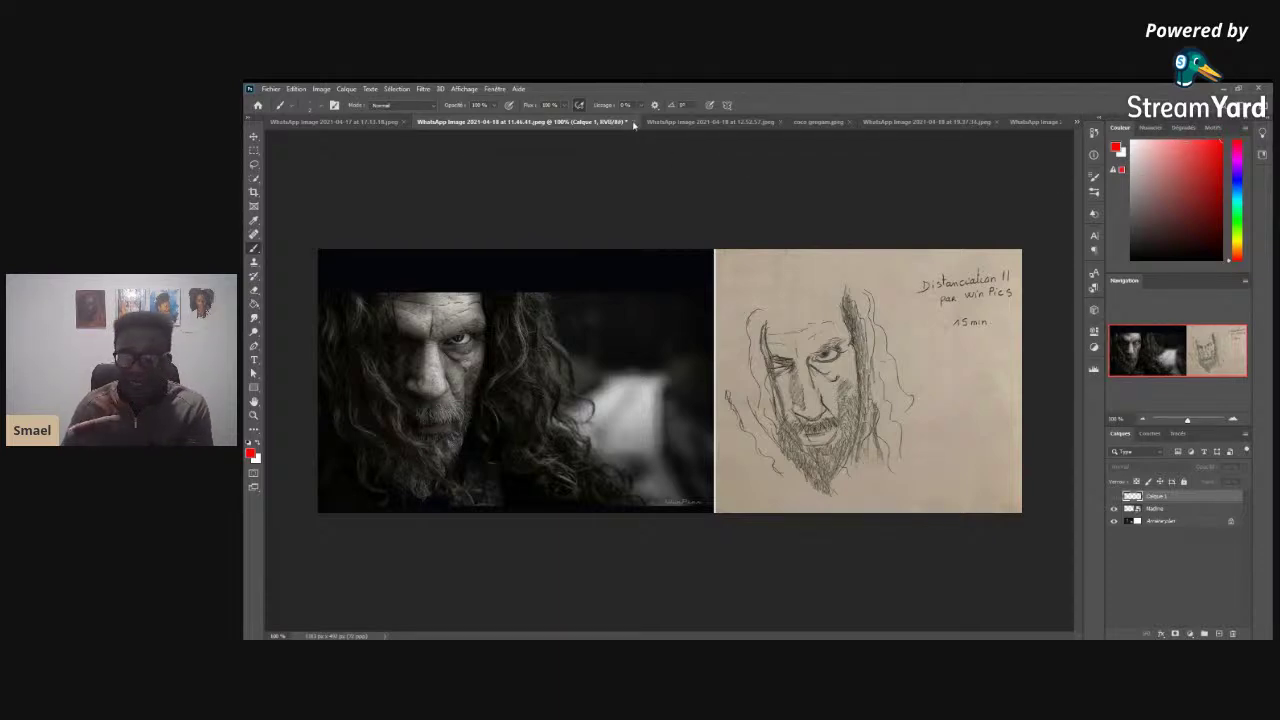
{"action": "left_click", "coordinate": [633, 123]}
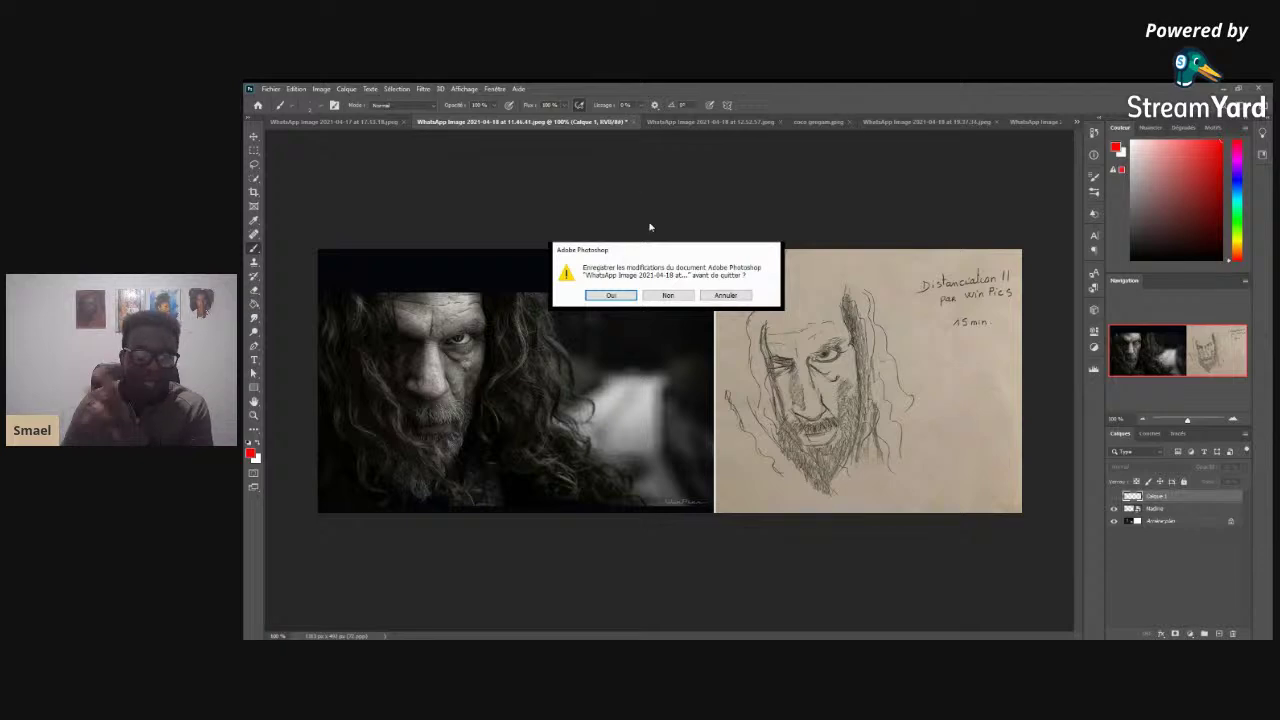
{"action": "left_click", "coordinate": [670, 290]}
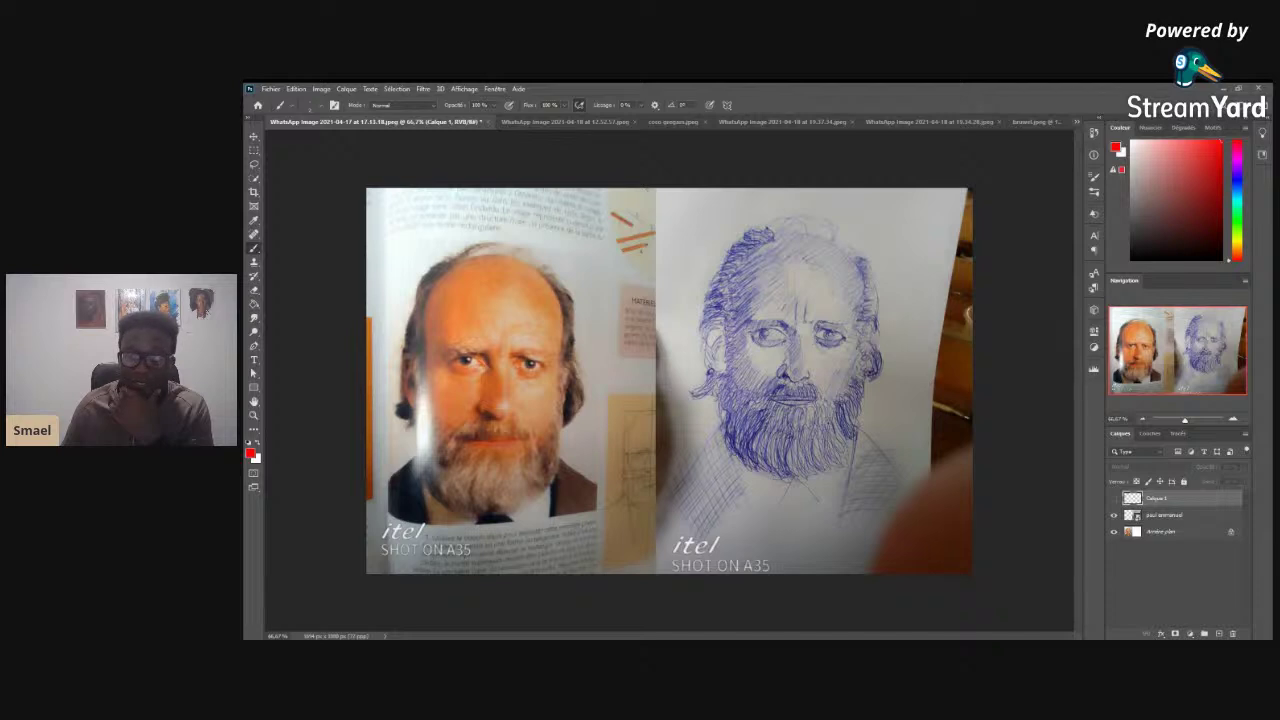
{"action": "key", "text": "ctrl+Tab"}
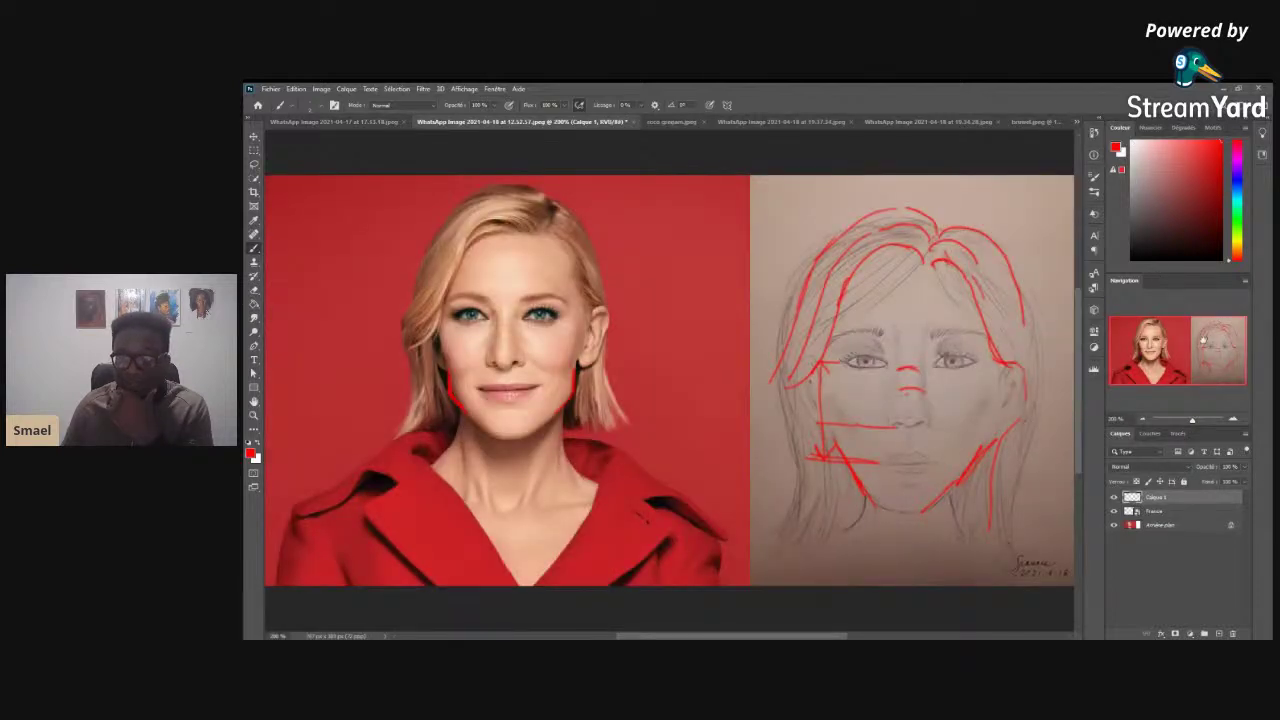
{"action": "left_click", "coordinate": [635, 124]}
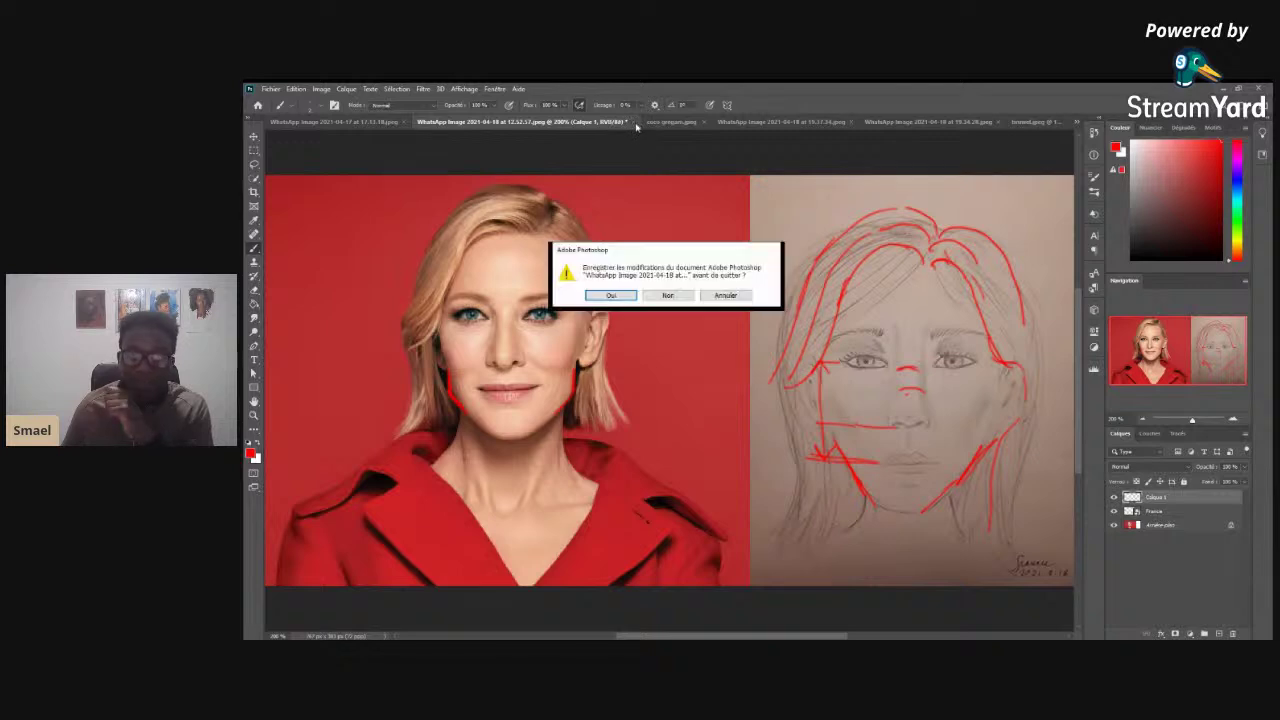
{"action": "left_click", "coordinate": [668, 296]}
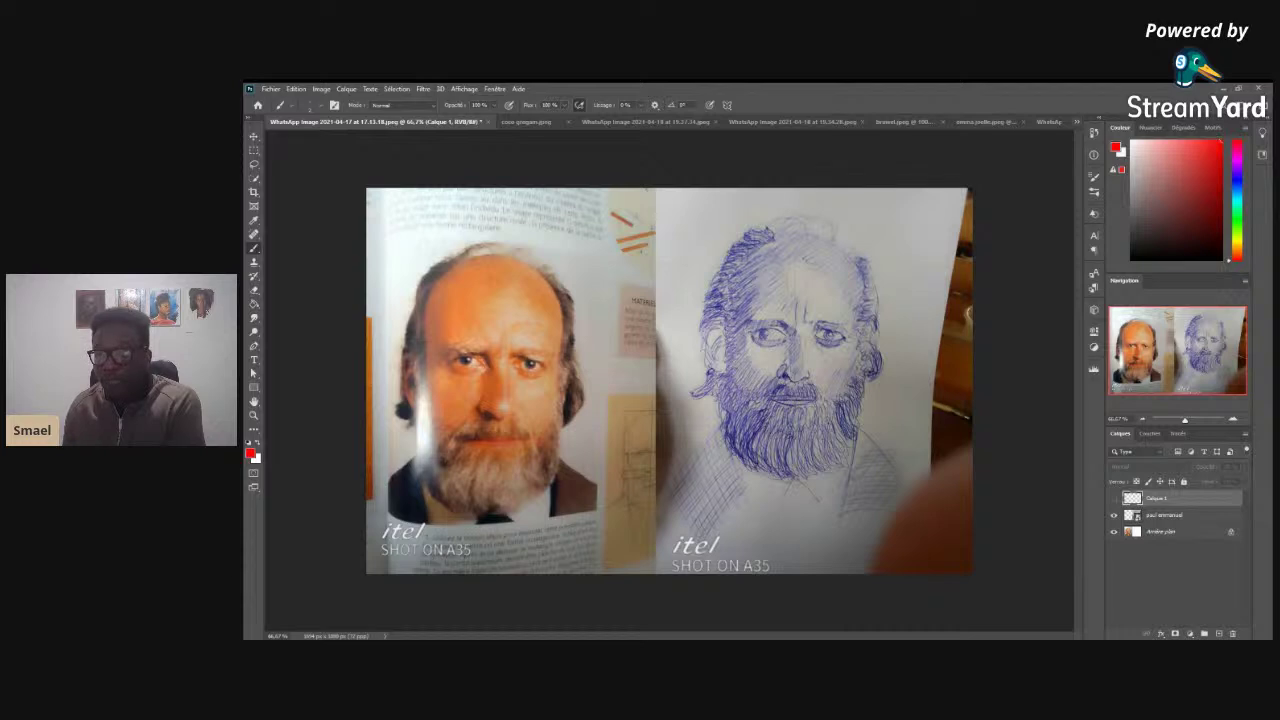
- Close the balding bearded man's ballpoint portrait document without saving its changes
{"action": "key", "text": "ctrl+shift+Tab"}
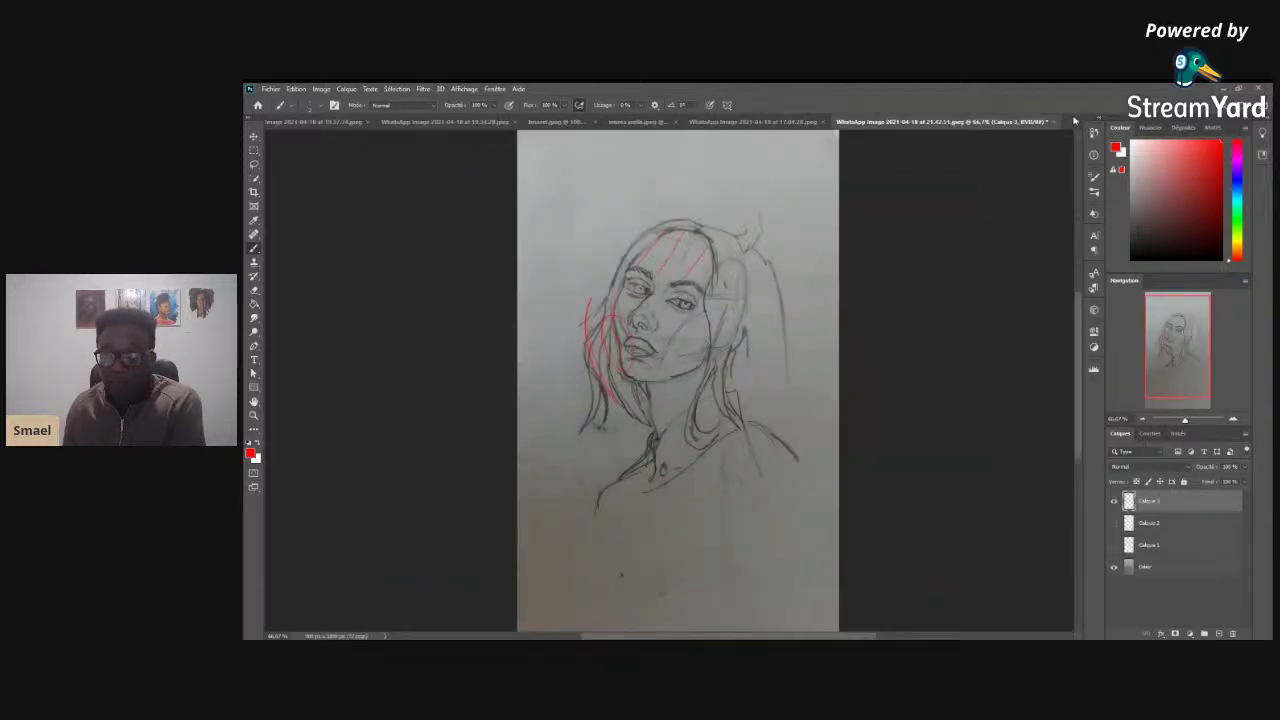
{"action": "key", "text": "ctrl+Tab"}
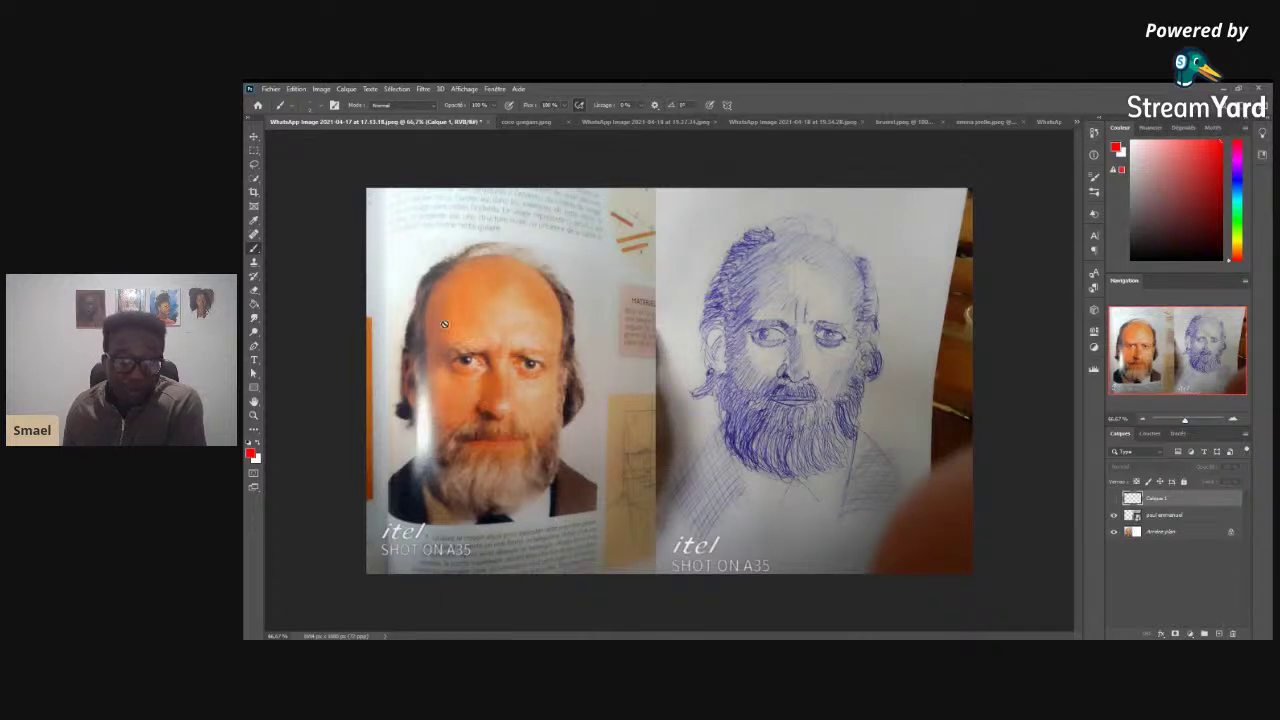
{"action": "left_click", "coordinate": [487, 121]}
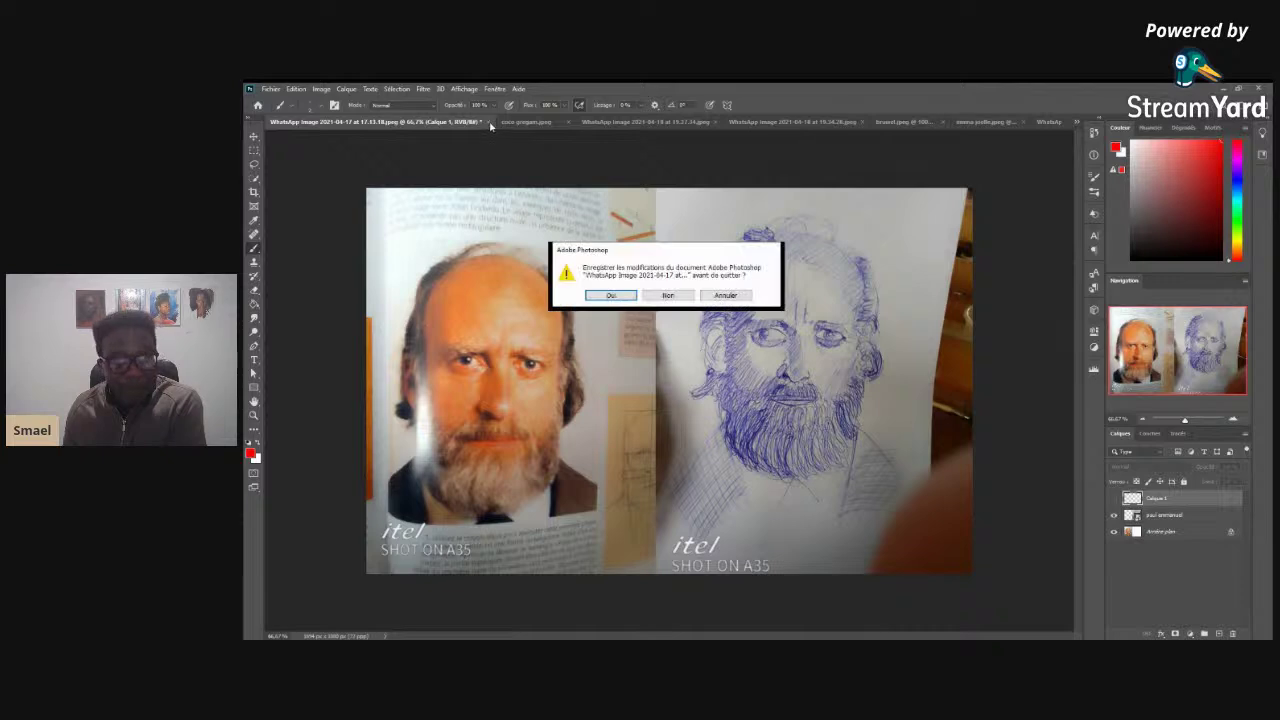
{"action": "left_click", "coordinate": [668, 296]}
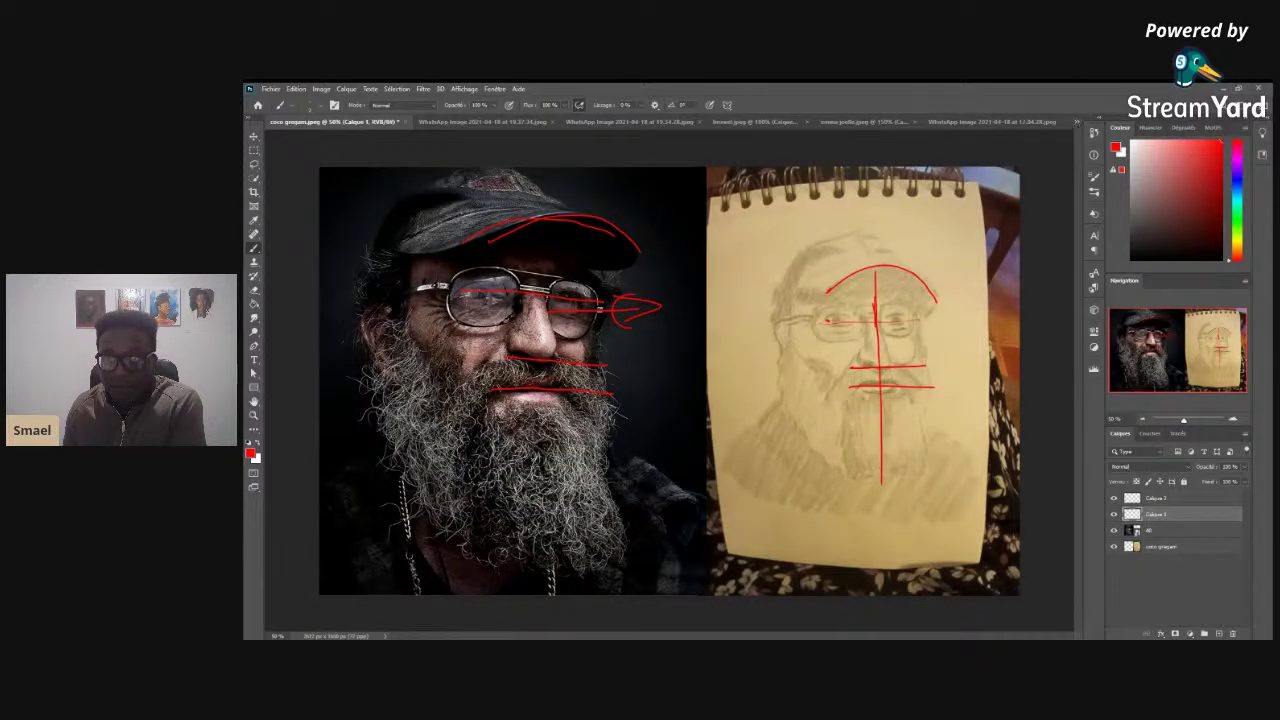
- Look through the remaining portrait documents and close the one with the seated woman in yellow without saving its changes
{"action": "key", "text": "ctrl+Tab"}
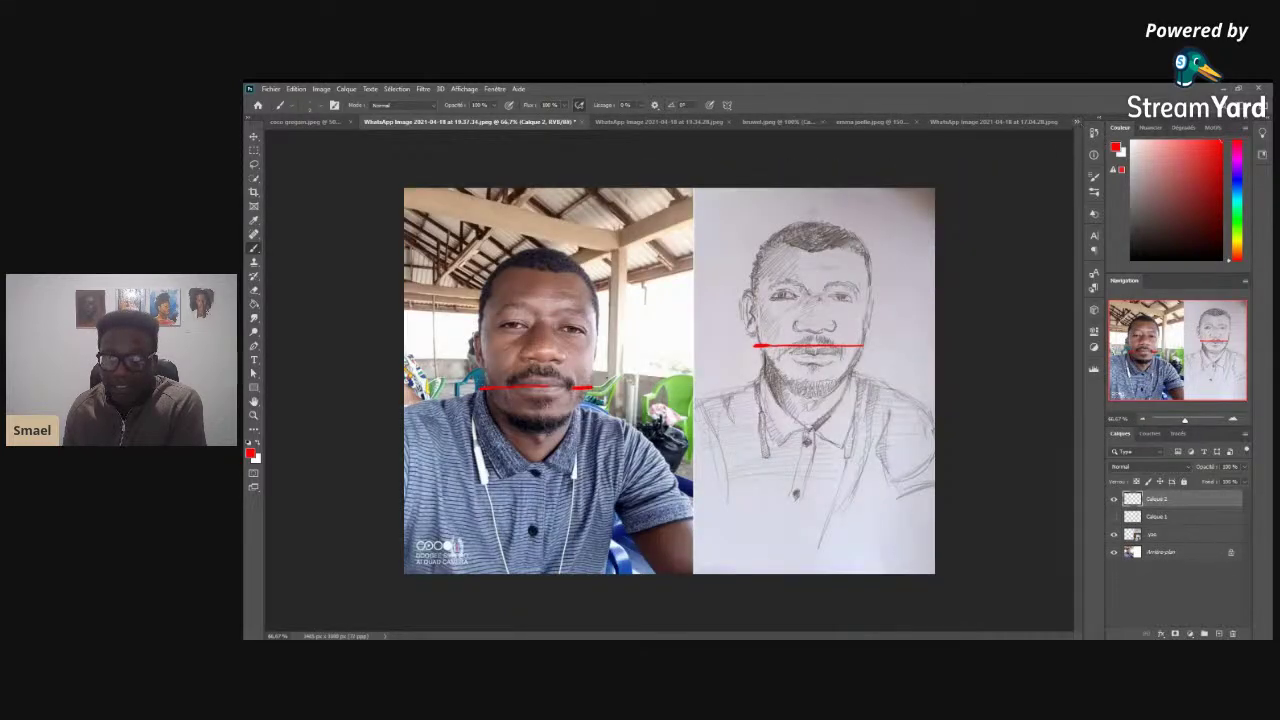
{"action": "key", "text": "ctrl+Tab"}
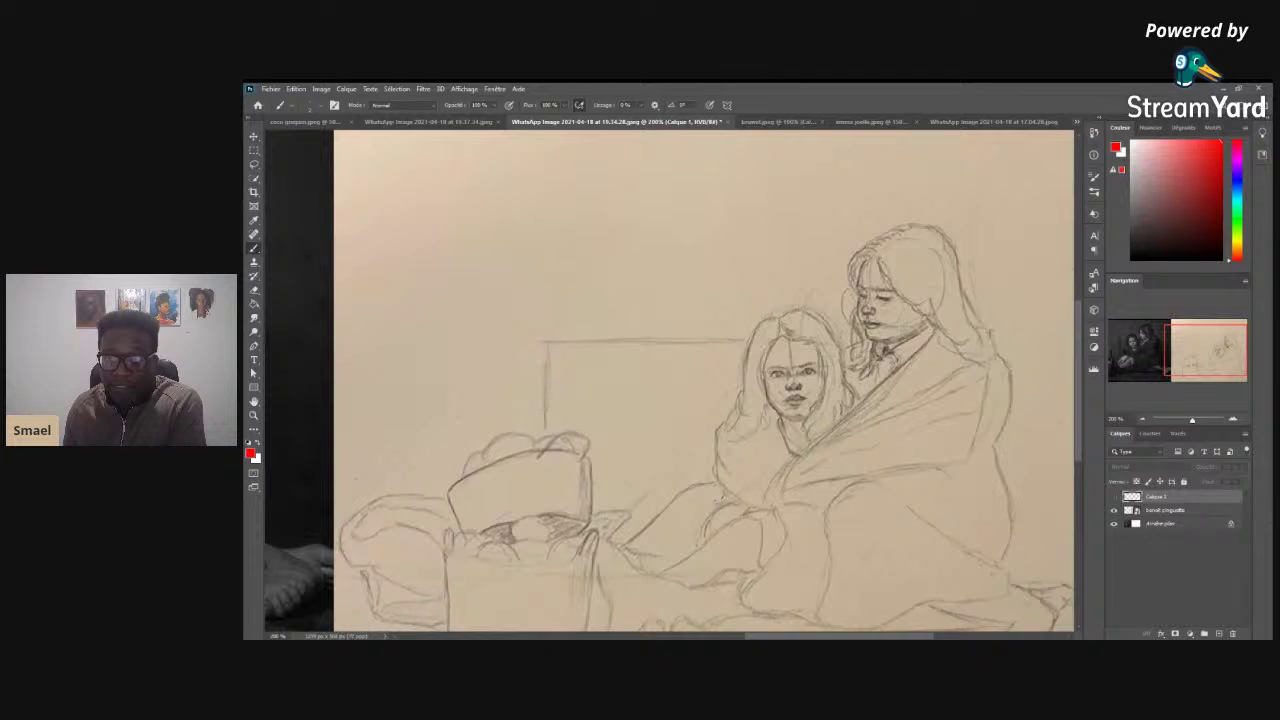
{"action": "key", "text": "ctrl+Tab"}
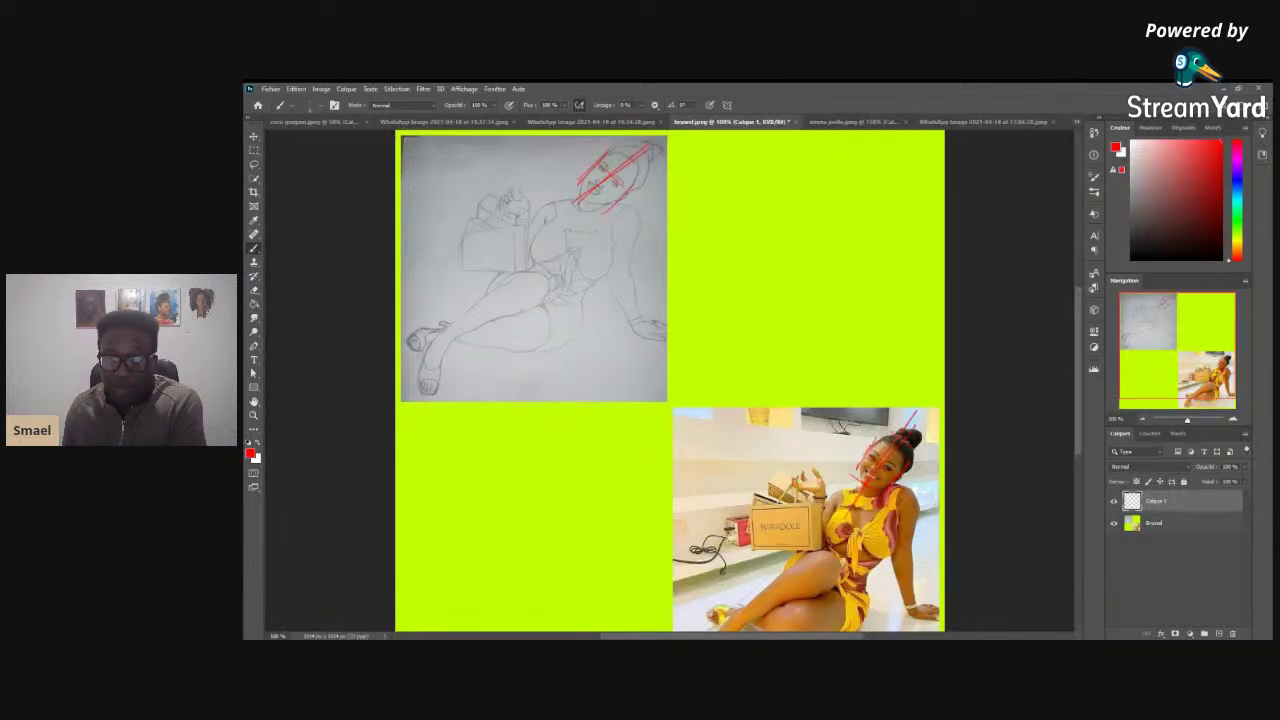
{"action": "key", "text": "ctrl+Tab"}
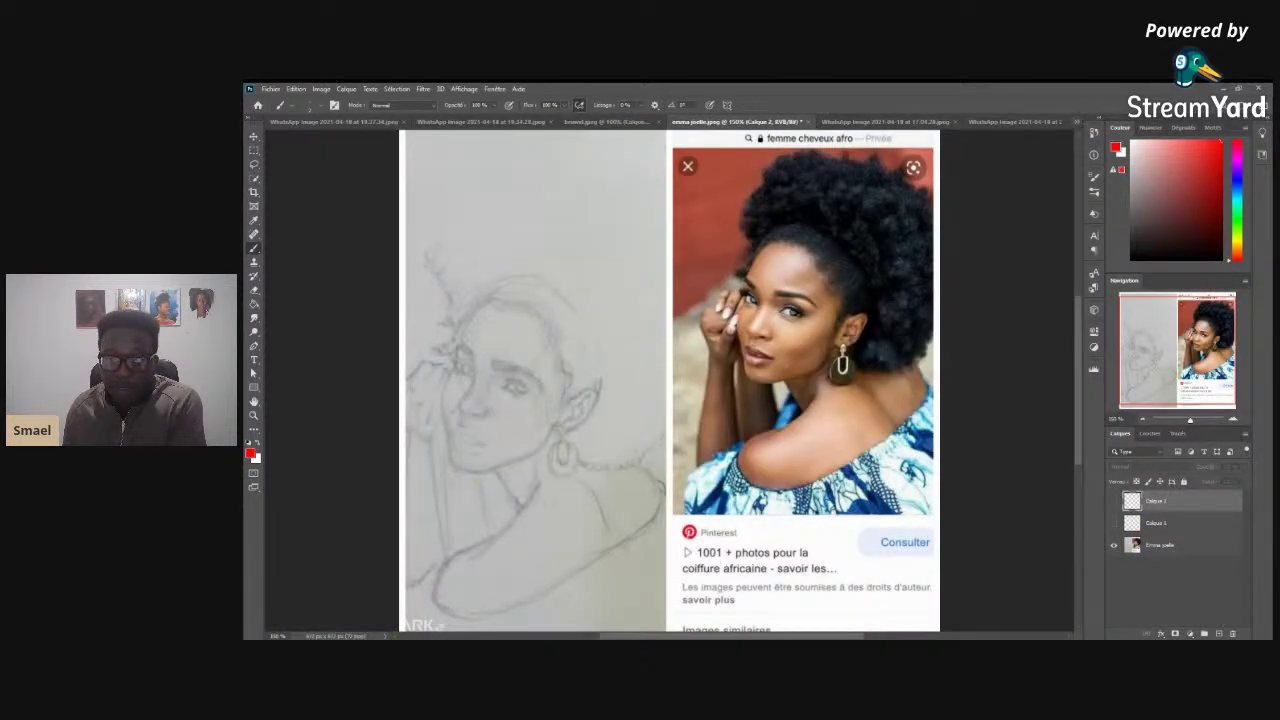
{"action": "key", "text": "ctrl+Tab"}
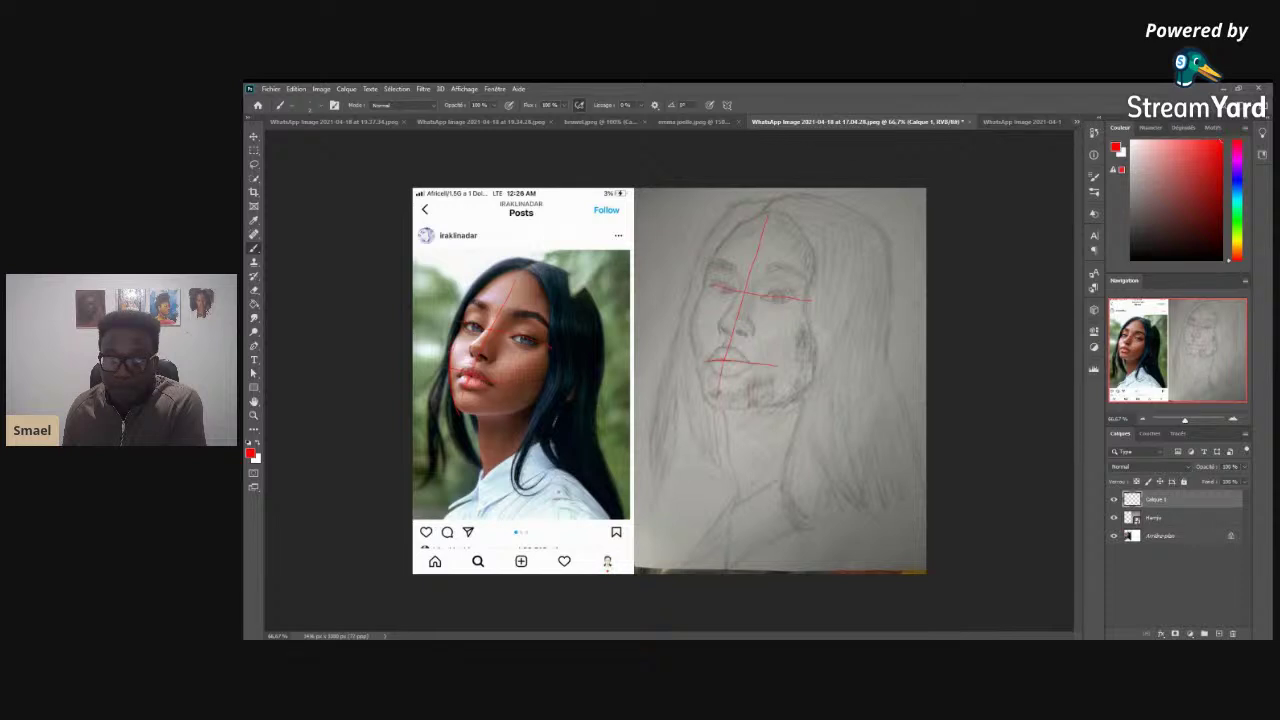
{"action": "key", "text": "ctrl+shift+Tab"}
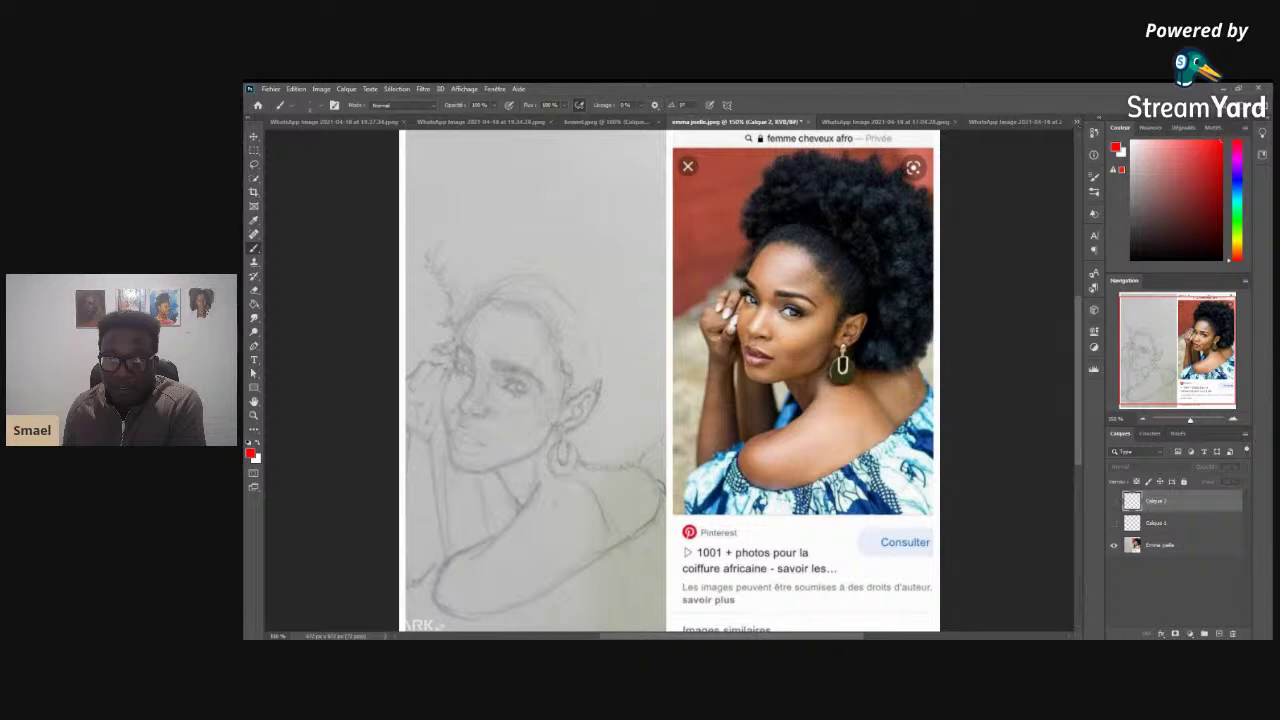
{"action": "key", "text": "ctrl+shift+Tab"}
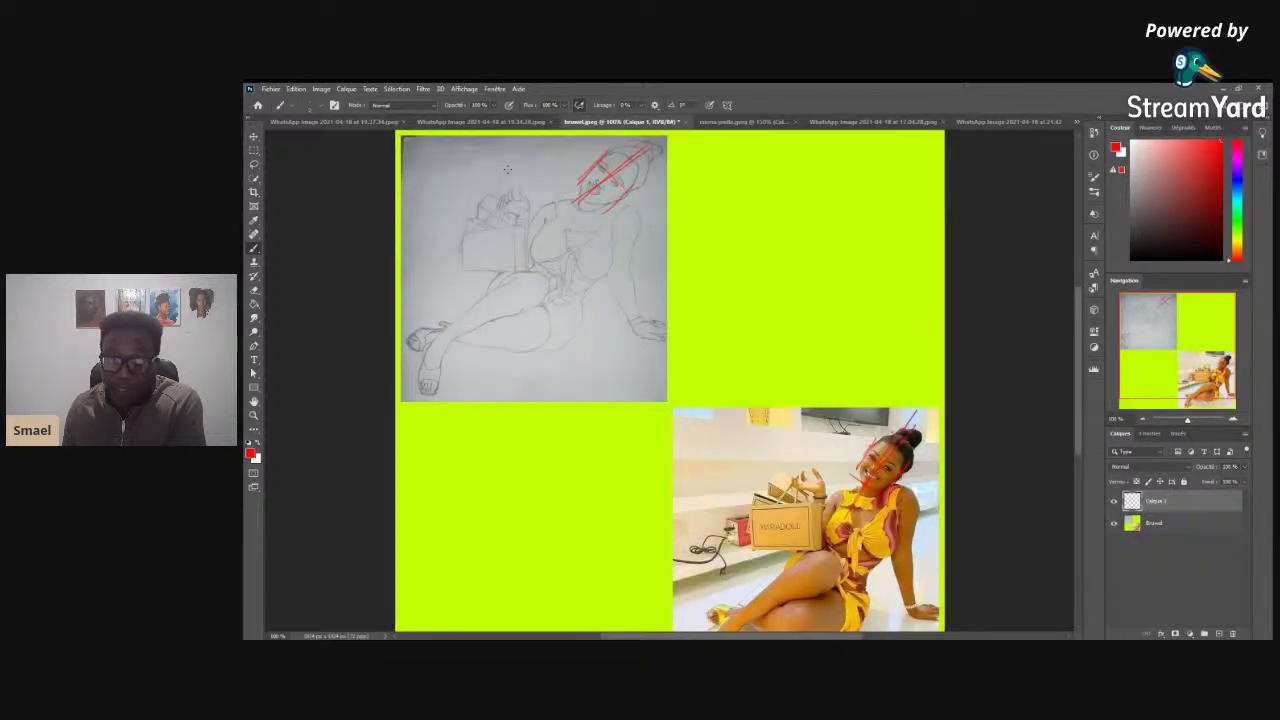
{"action": "left_click", "coordinate": [684, 122]}
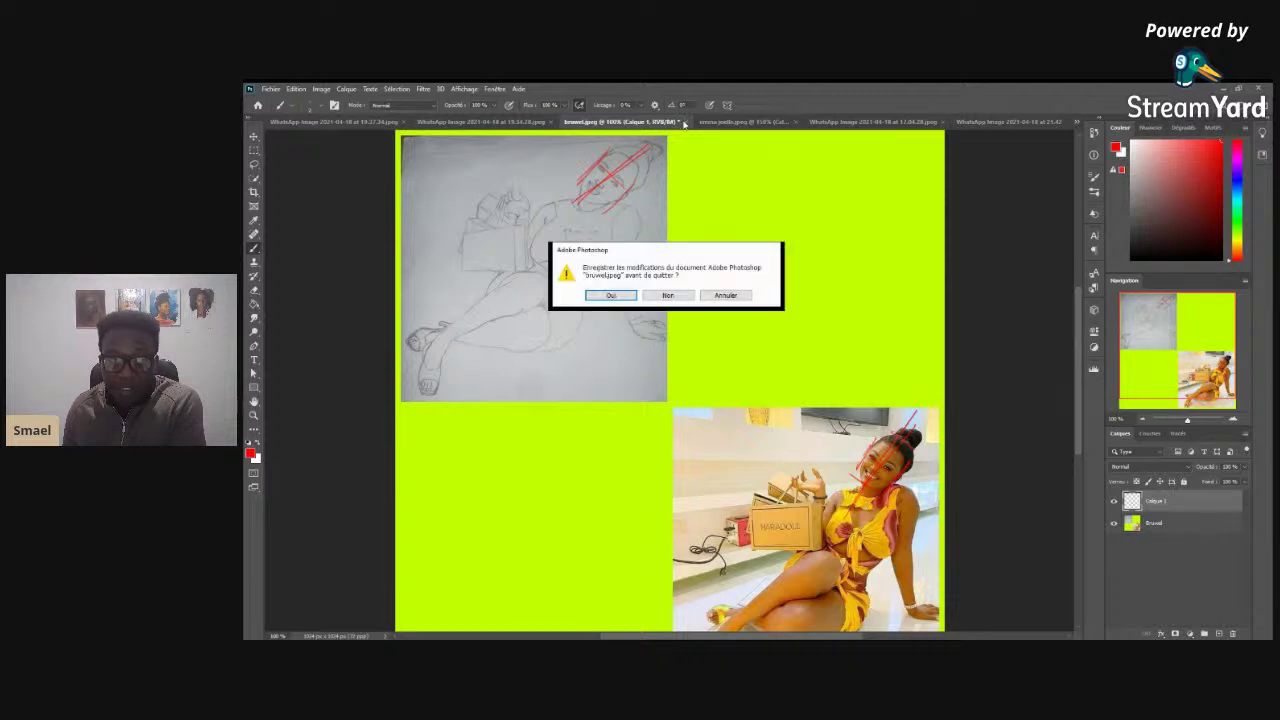
{"action": "left_click", "coordinate": [668, 295]}
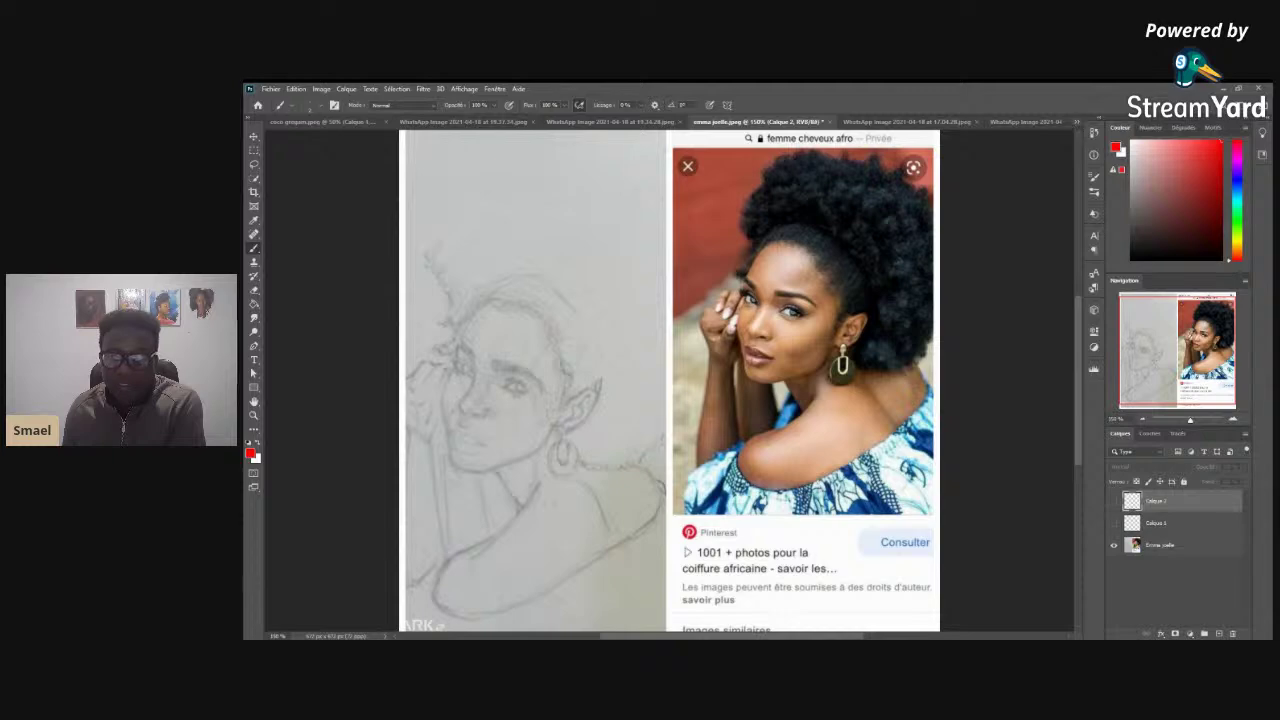
{"action": "key", "text": "ctrl+Tab"}
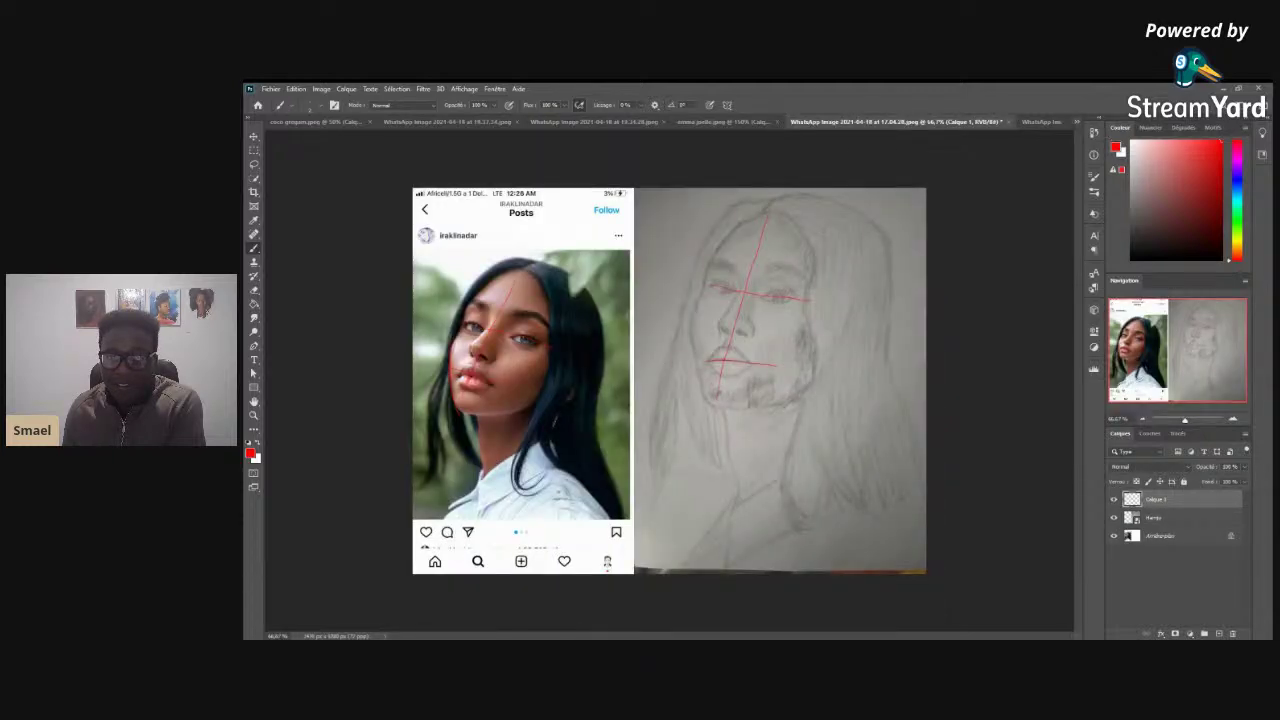
- Cycle through all the open portrait and figure documents to compare the participants' drawings with their reference photos and red corrections
{"action": "key", "text": "ctrl+Tab"}
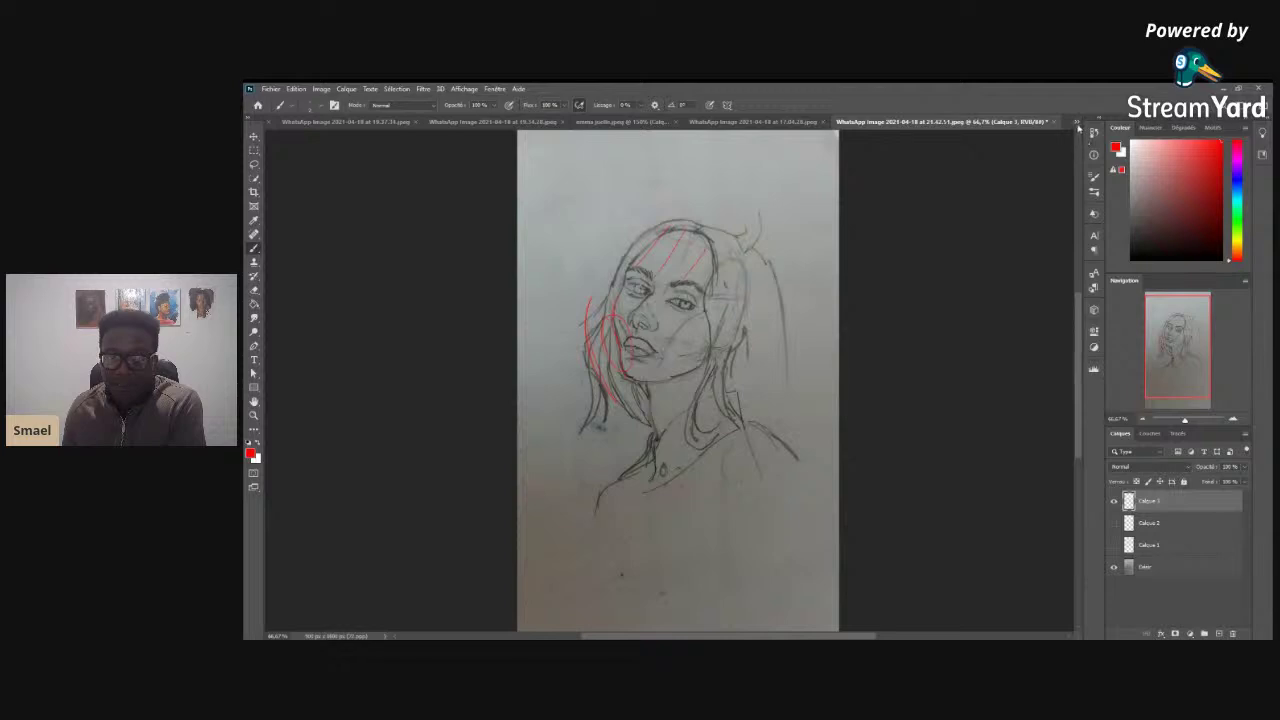
{"action": "key", "text": "ctrl+Tab"}
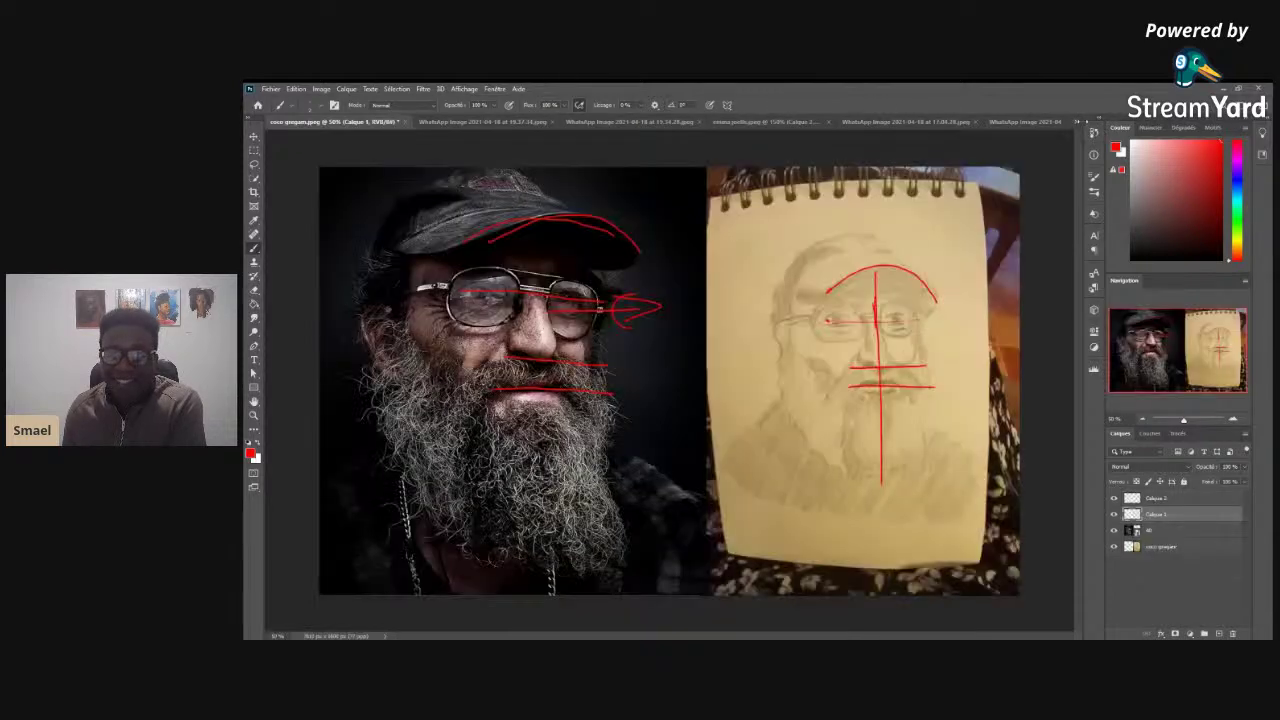
{"action": "key", "text": "ctrl+Tab"}
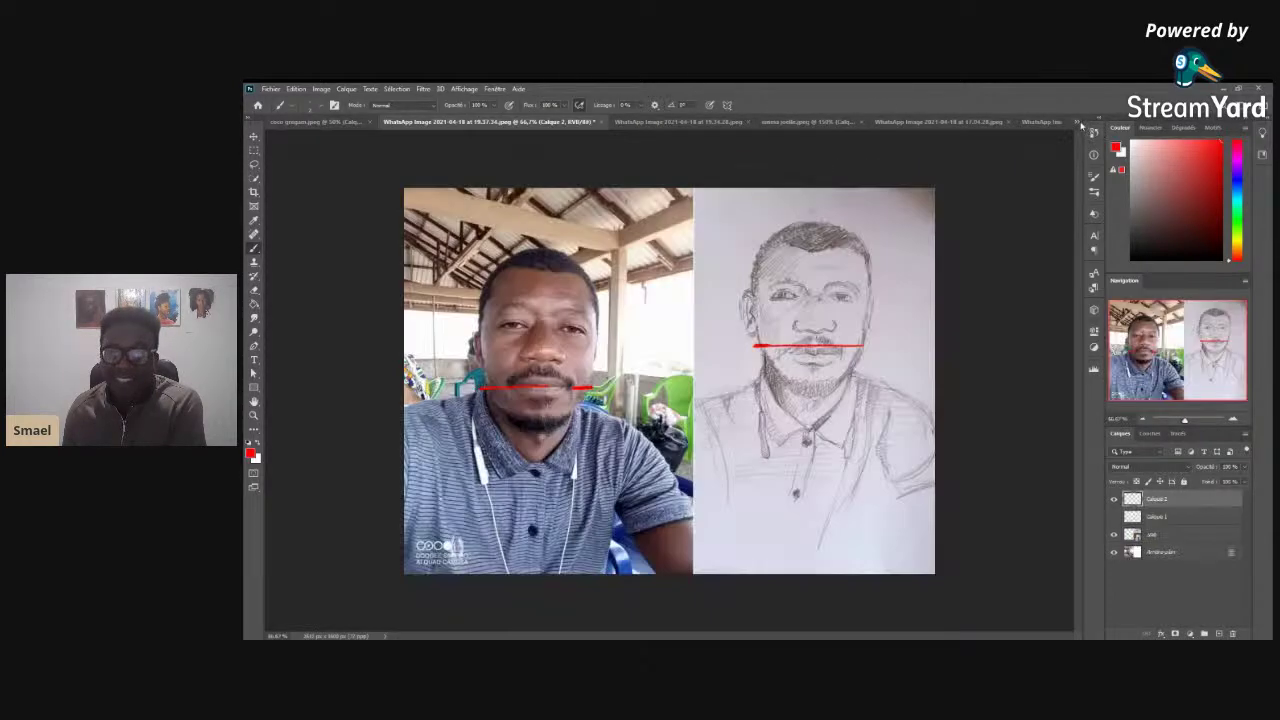
{"action": "key", "text": "ctrl+Tab"}
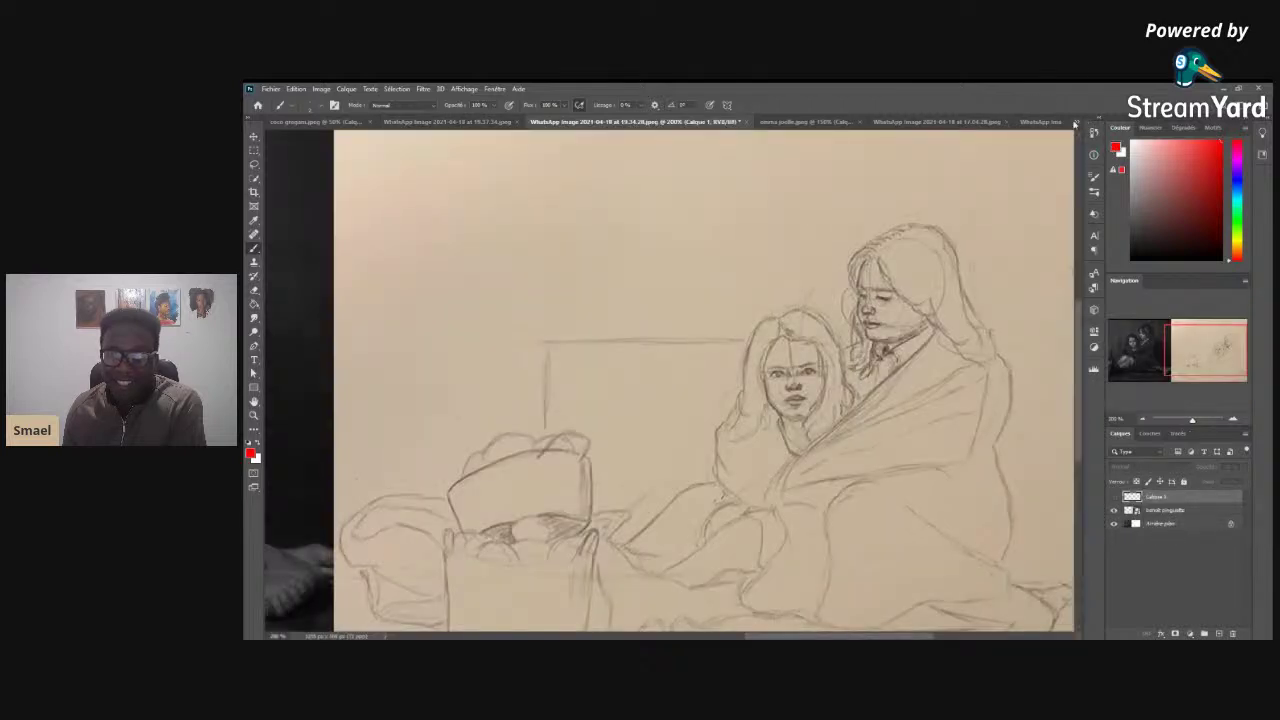
{"action": "key", "text": "ctrl+Tab"}
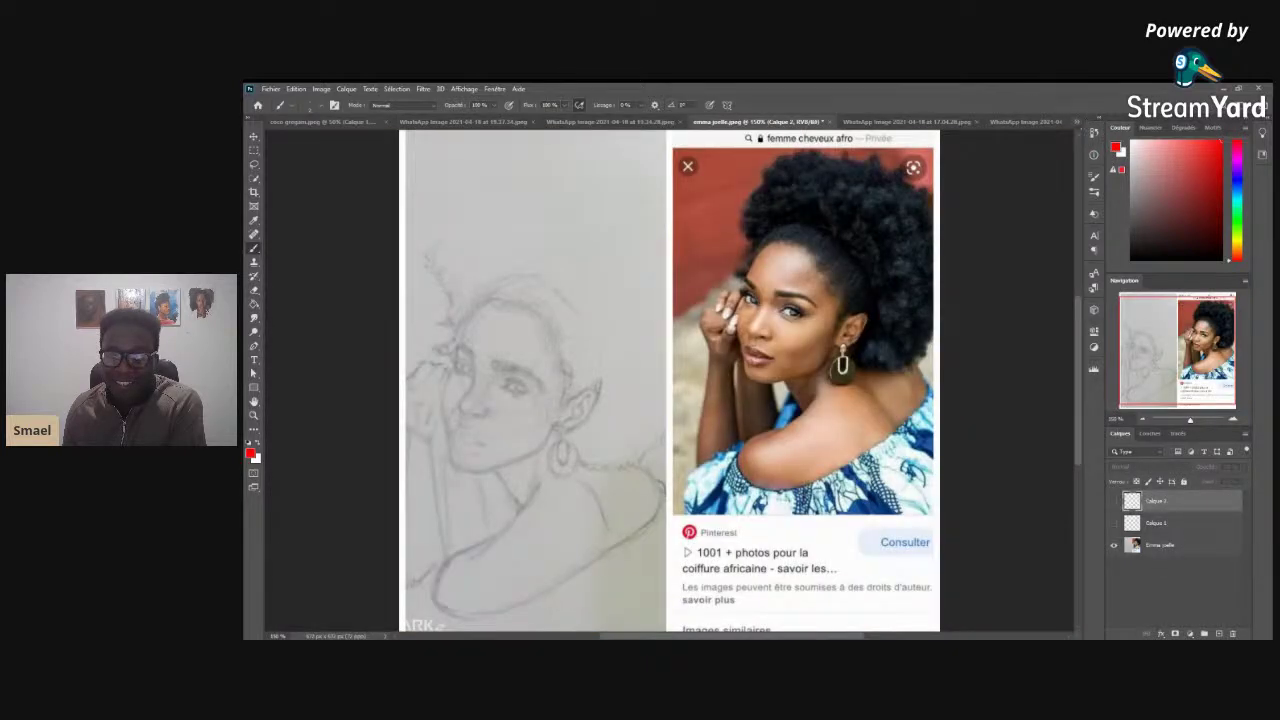
{"action": "key", "text": "ctrl+Tab"}
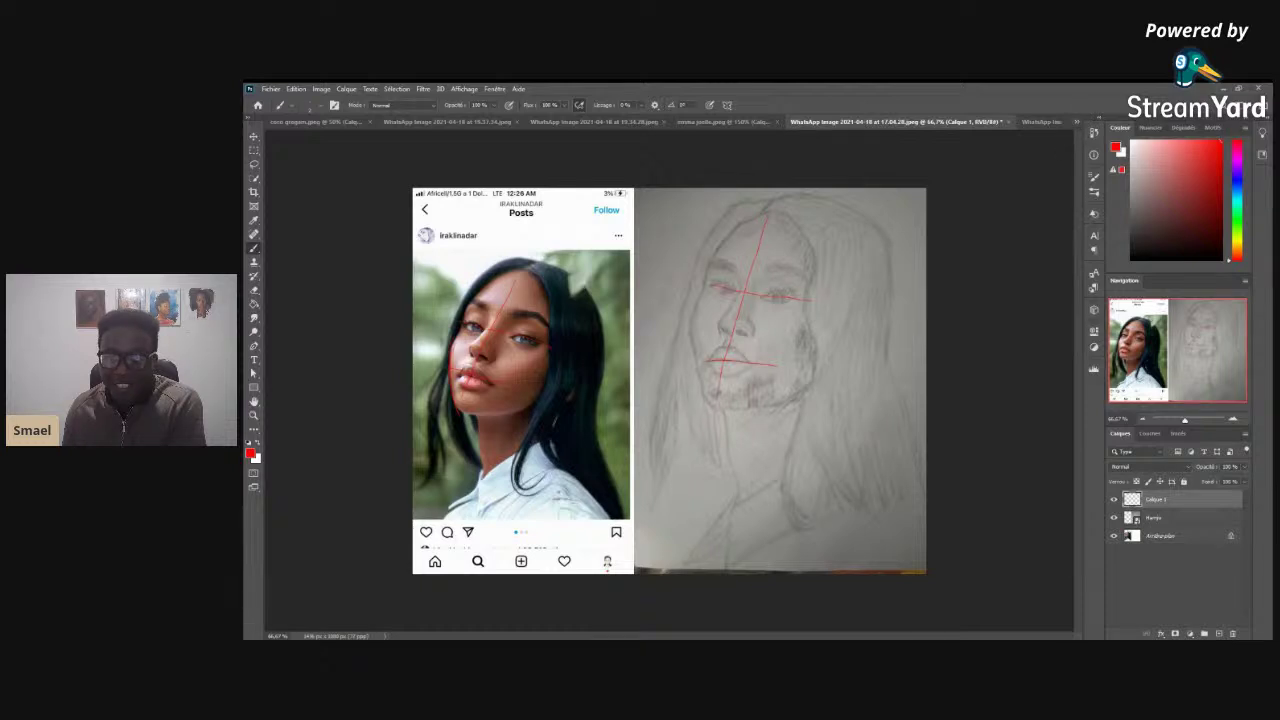
{"action": "key", "text": "ctrl+Tab"}
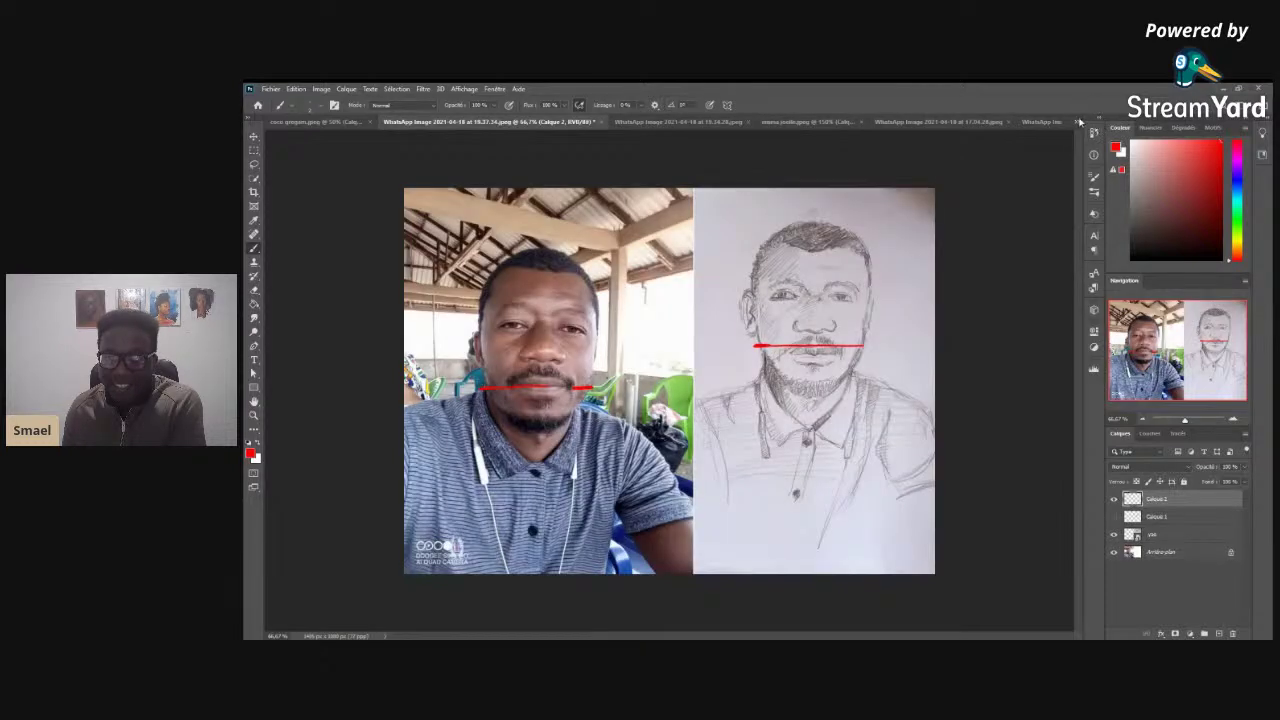
{"action": "key", "text": "ctrl+Tab"}
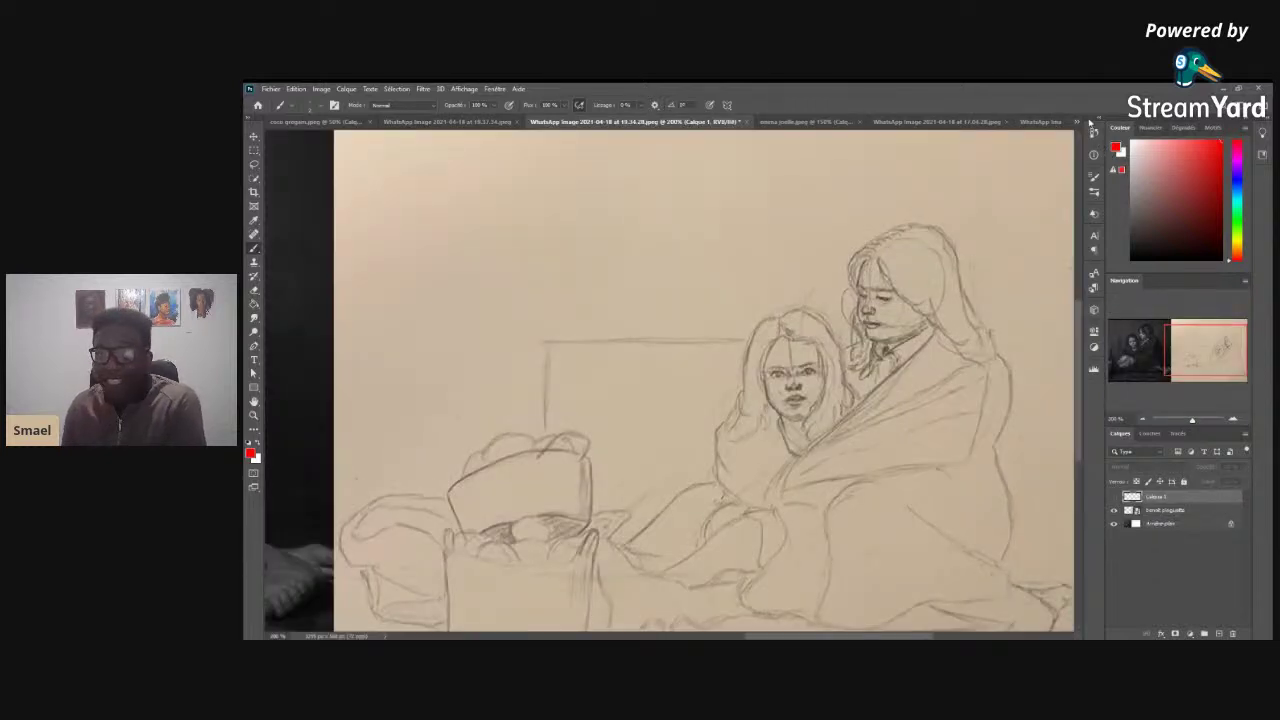
{"action": "key", "text": "ctrl+Tab"}
{"action": "key", "text": "ctrl+Tab"}
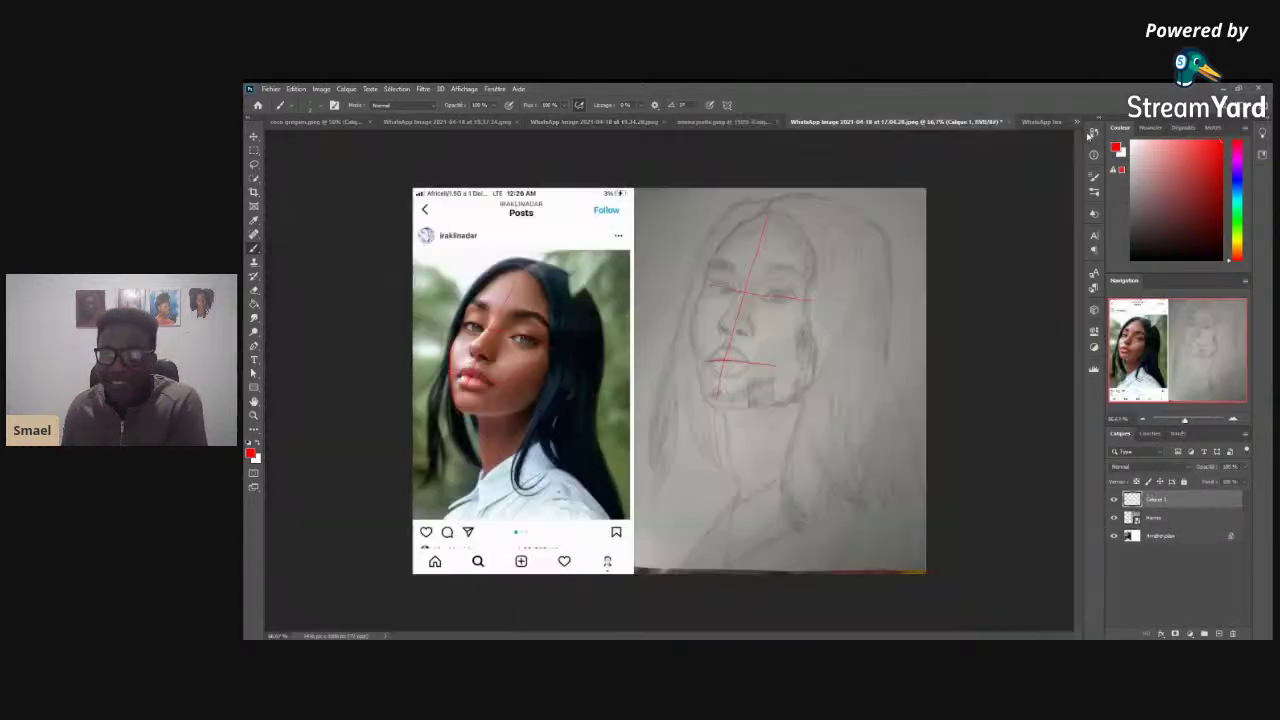
{"action": "key", "text": "ctrl+Tab"}
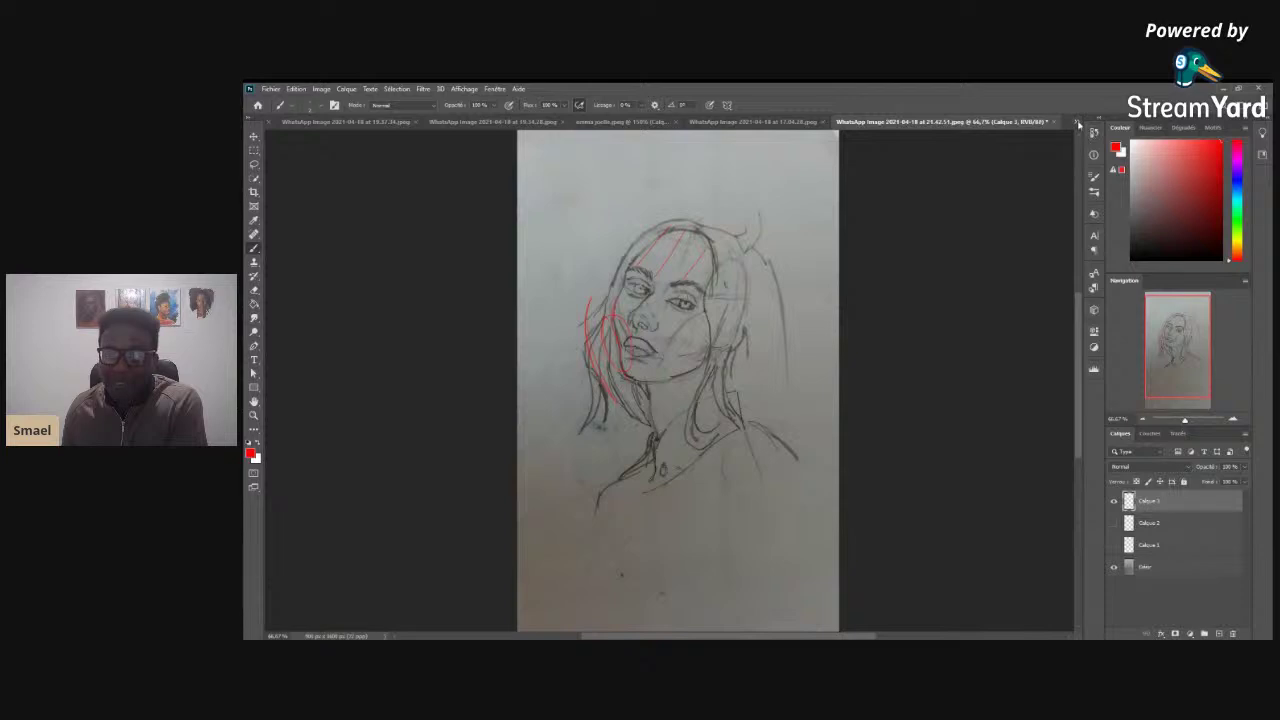
{"action": "key", "text": "ctrl+Tab"}
{"action": "key", "text": "ctrl+Tab"}
{"action": "key", "text": "ctrl+Tab"}
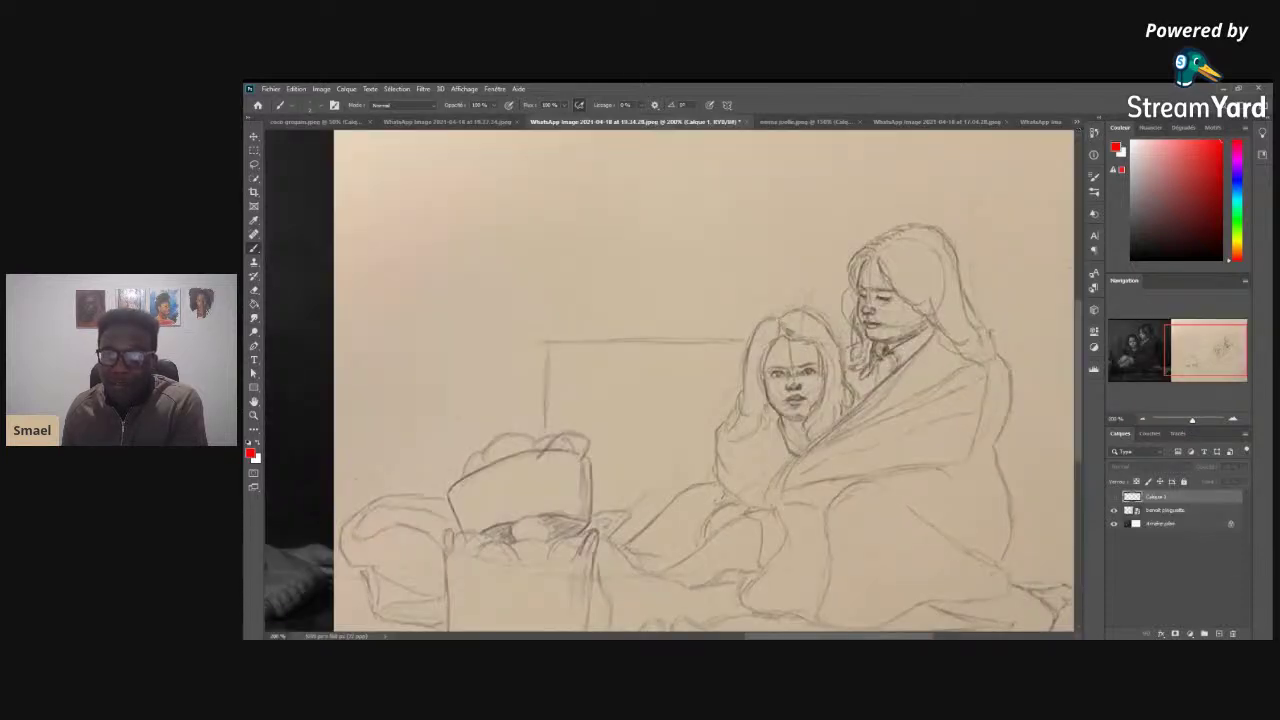
- Close the portrait document of the man in the striped polo shirt without saving its changes
{"action": "left_click", "coordinate": [447, 121]}
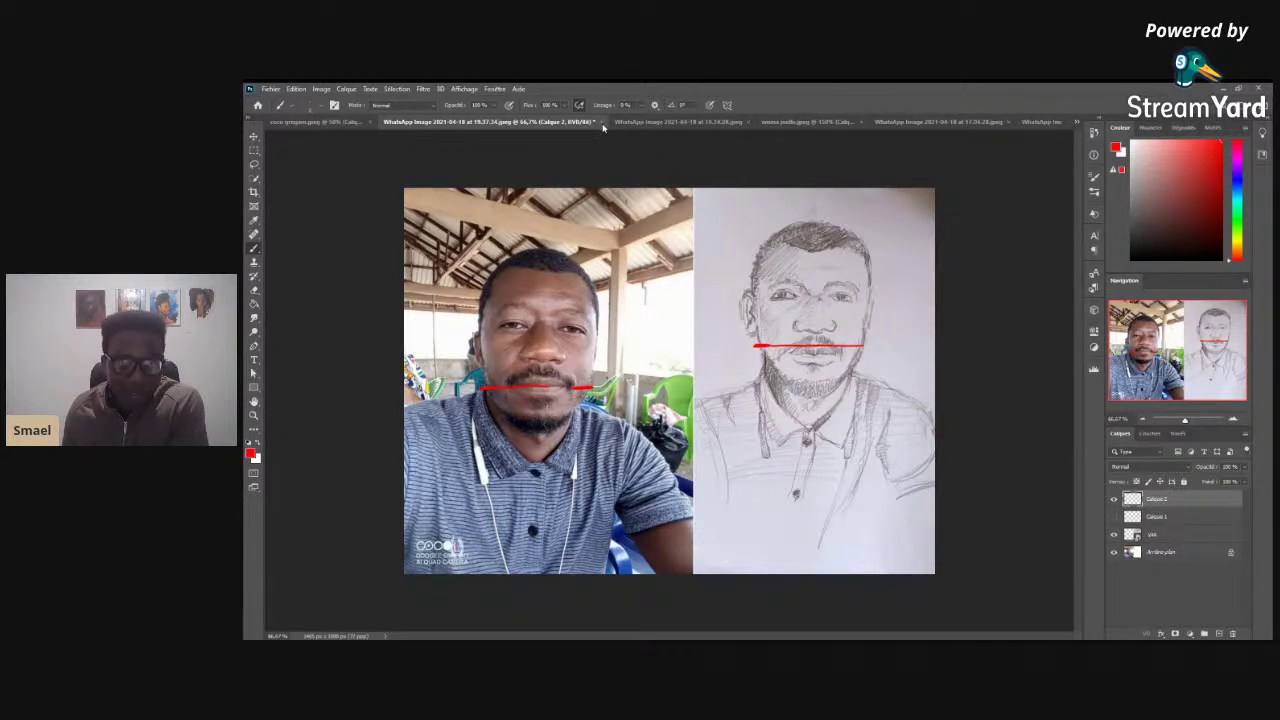
{"action": "left_click", "coordinate": [596, 122]}
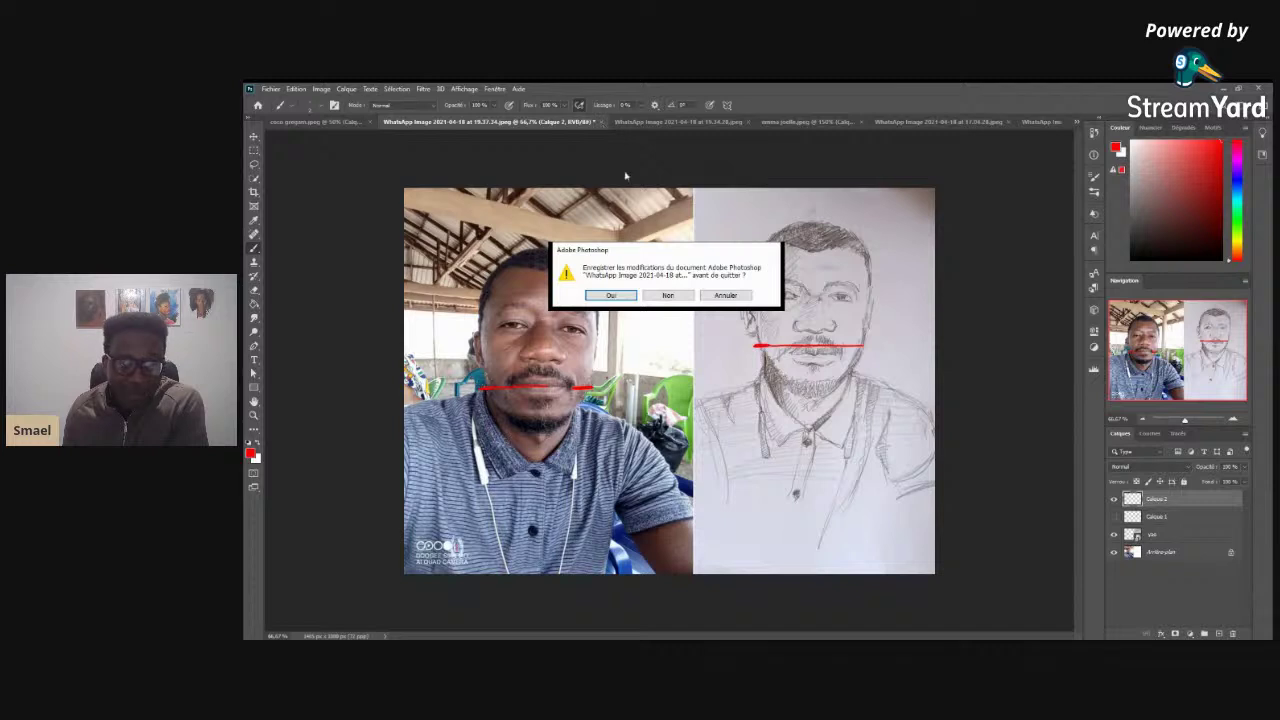
{"action": "left_click", "coordinate": [668, 295]}
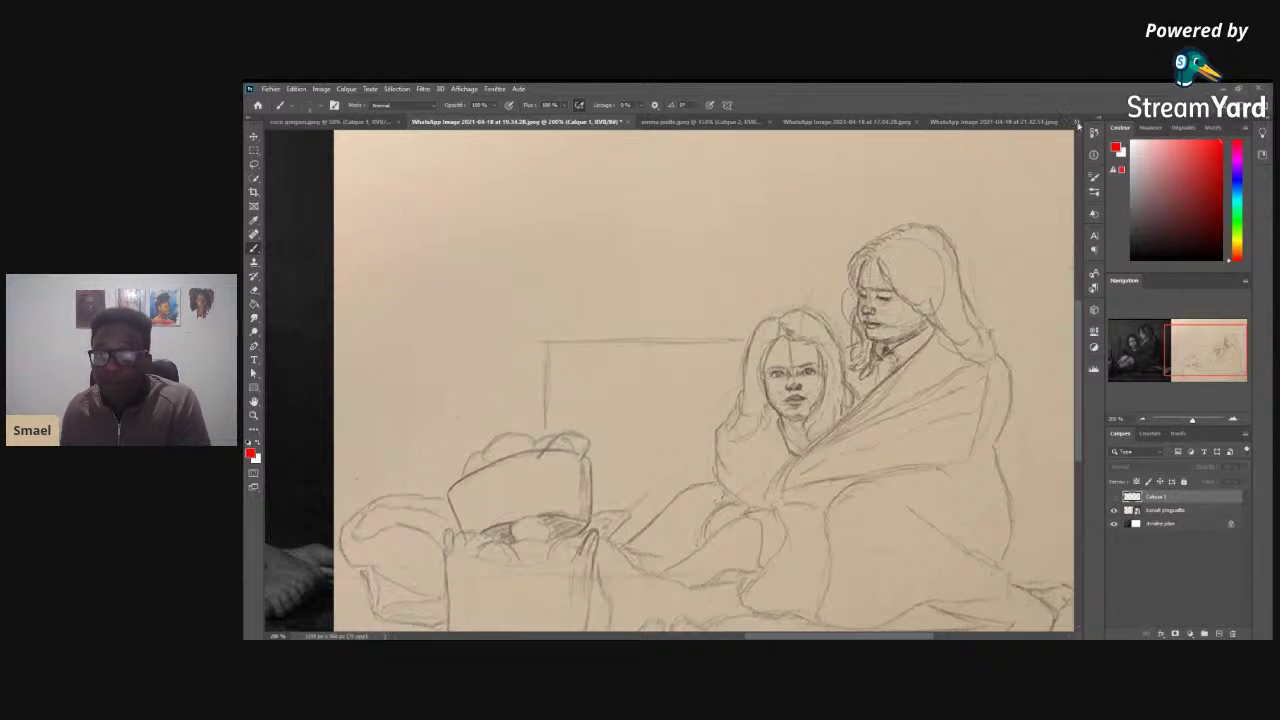
- Examine the five remaining documents again, from the bearded man in the cap to the standalone pencil sketch of the woman
{"action": "key", "text": "ctrl+shift+Tab"}
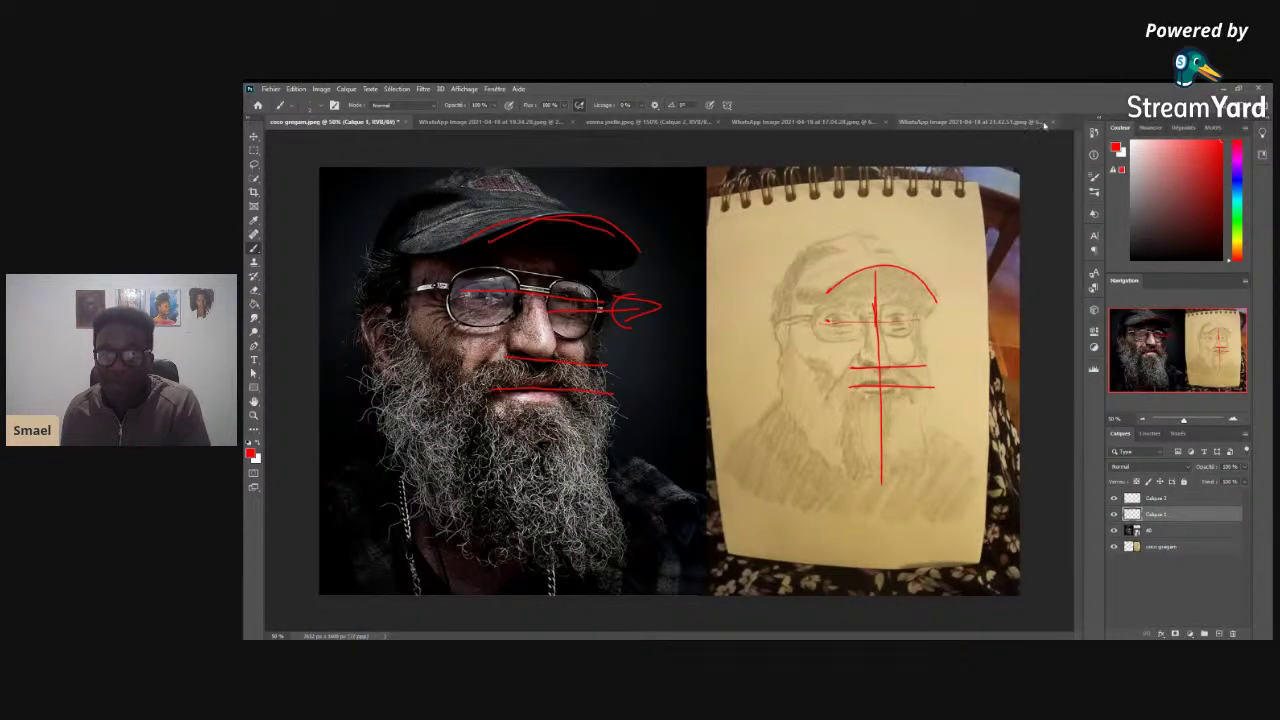
{"action": "left_click", "coordinate": [464, 120]}
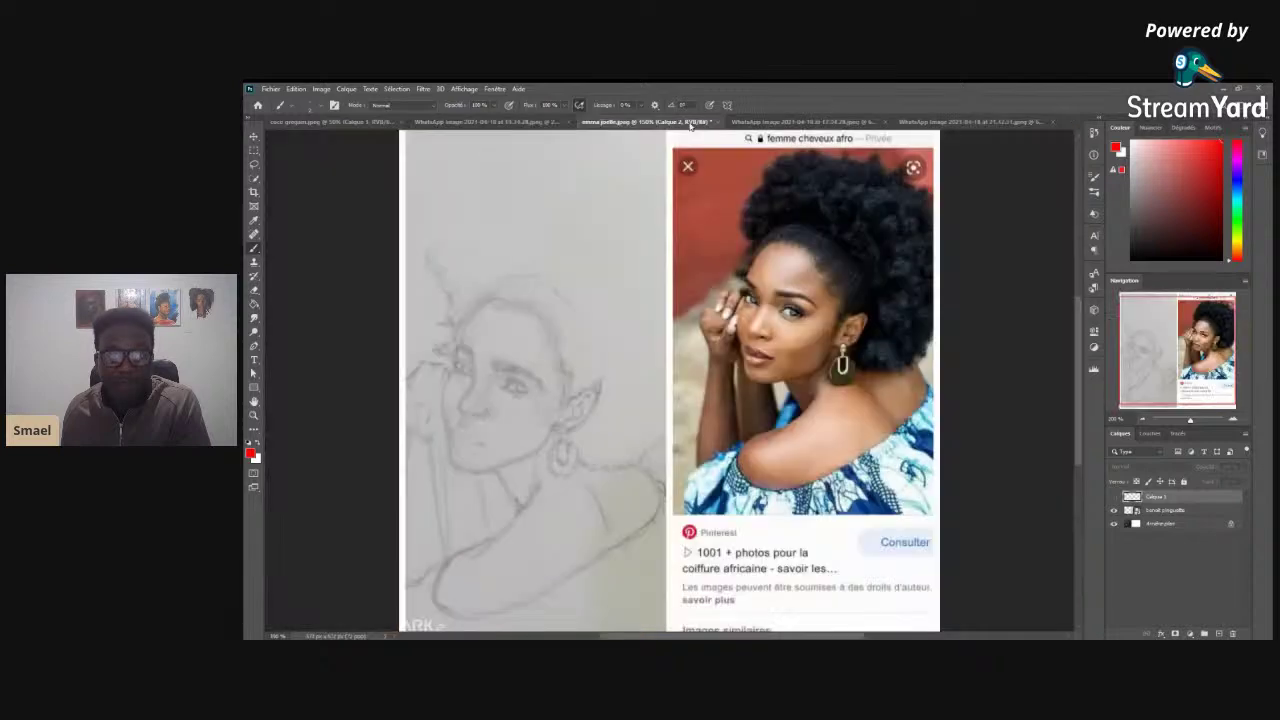
{"action": "left_click", "coordinate": [648, 122]}
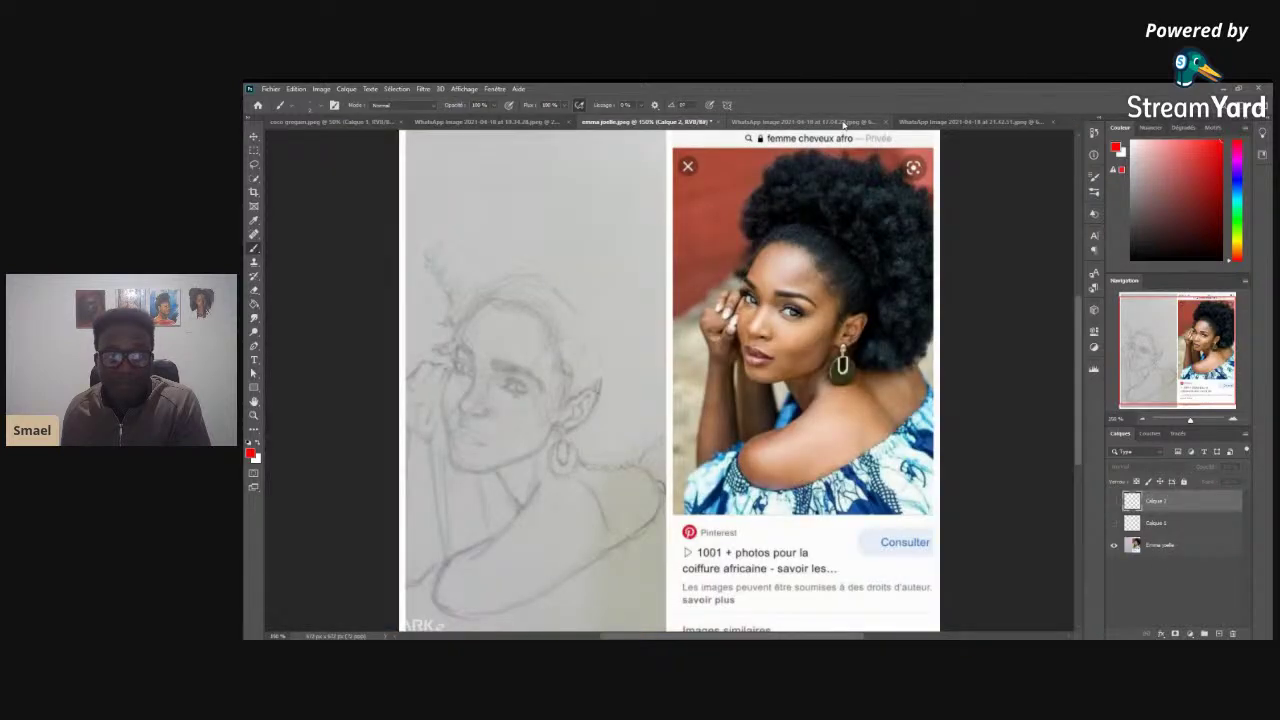
{"action": "left_click", "coordinate": [843, 122]}
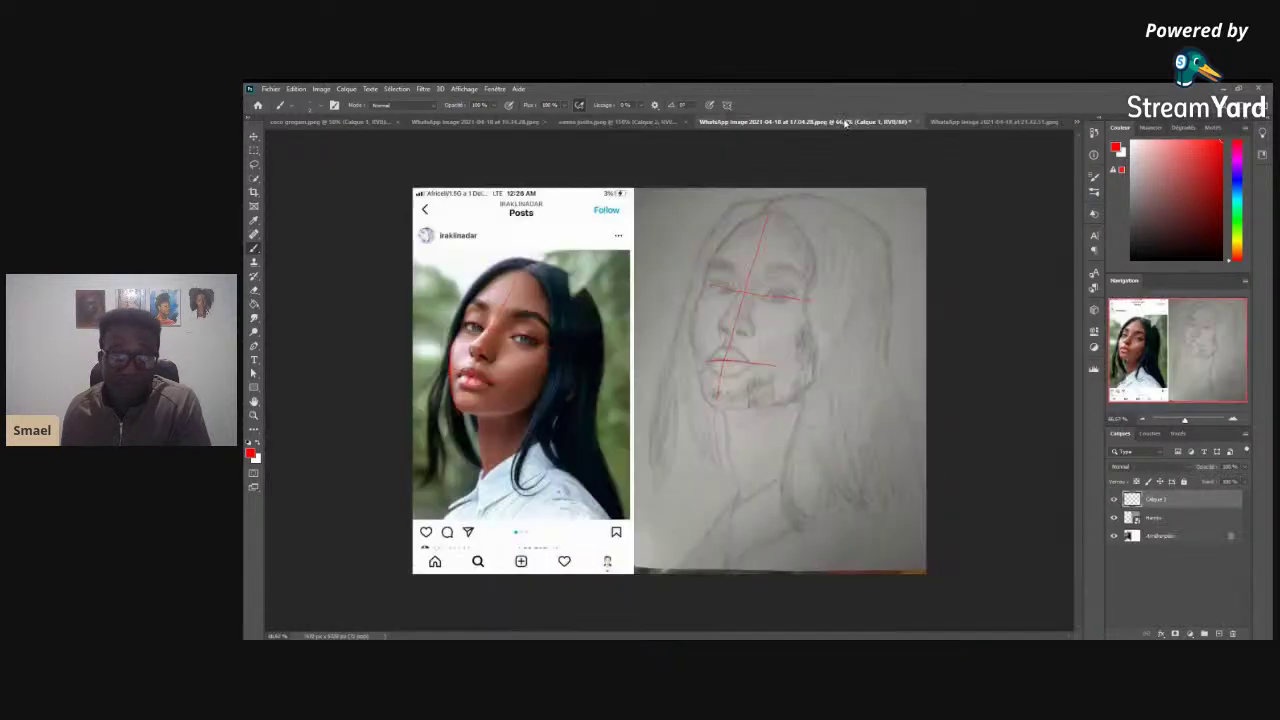
{"action": "left_click", "coordinate": [983, 122]}
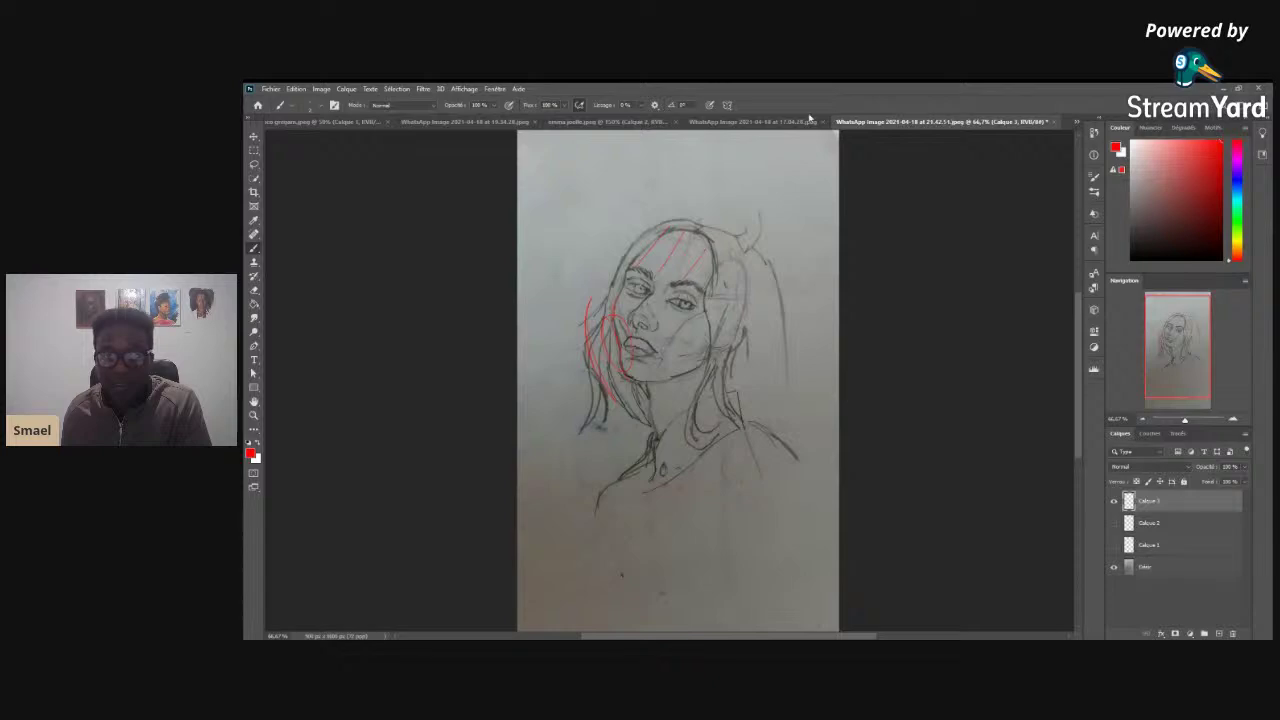
{"action": "left_click", "coordinate": [762, 121]}
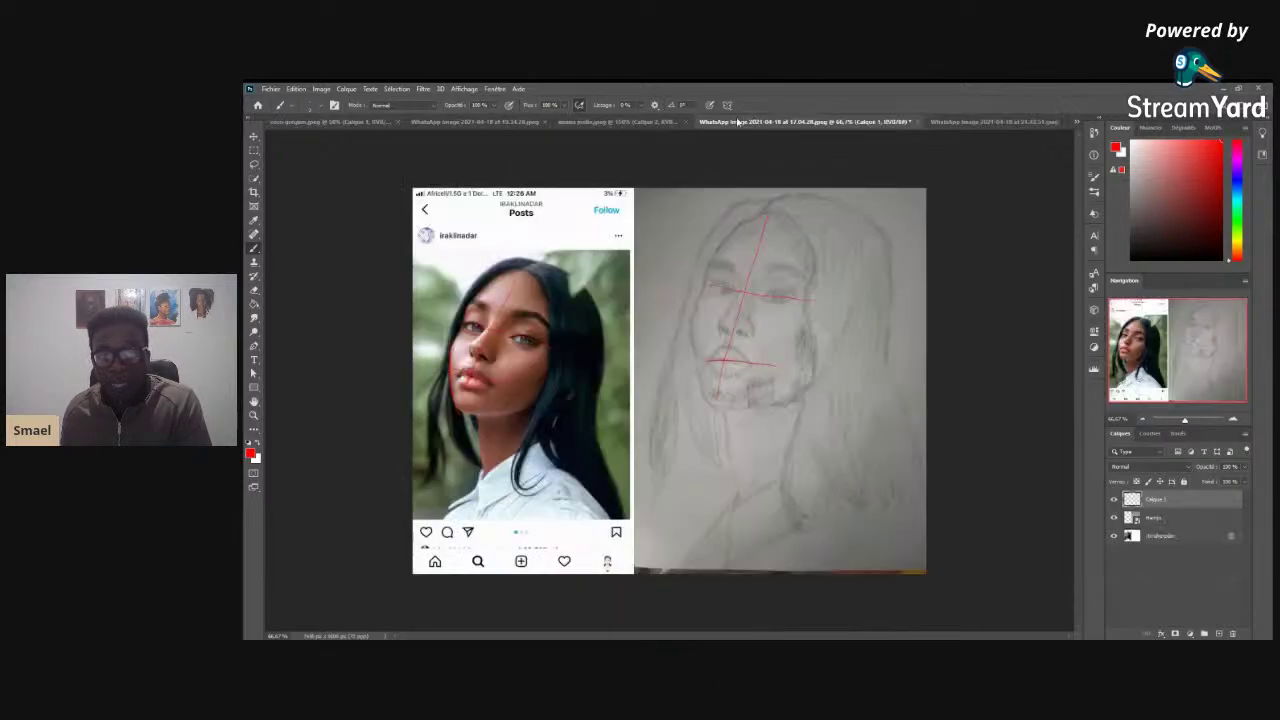
{"action": "left_click", "coordinate": [555, 121]}
{"action": "left_click", "coordinate": [490, 121]}
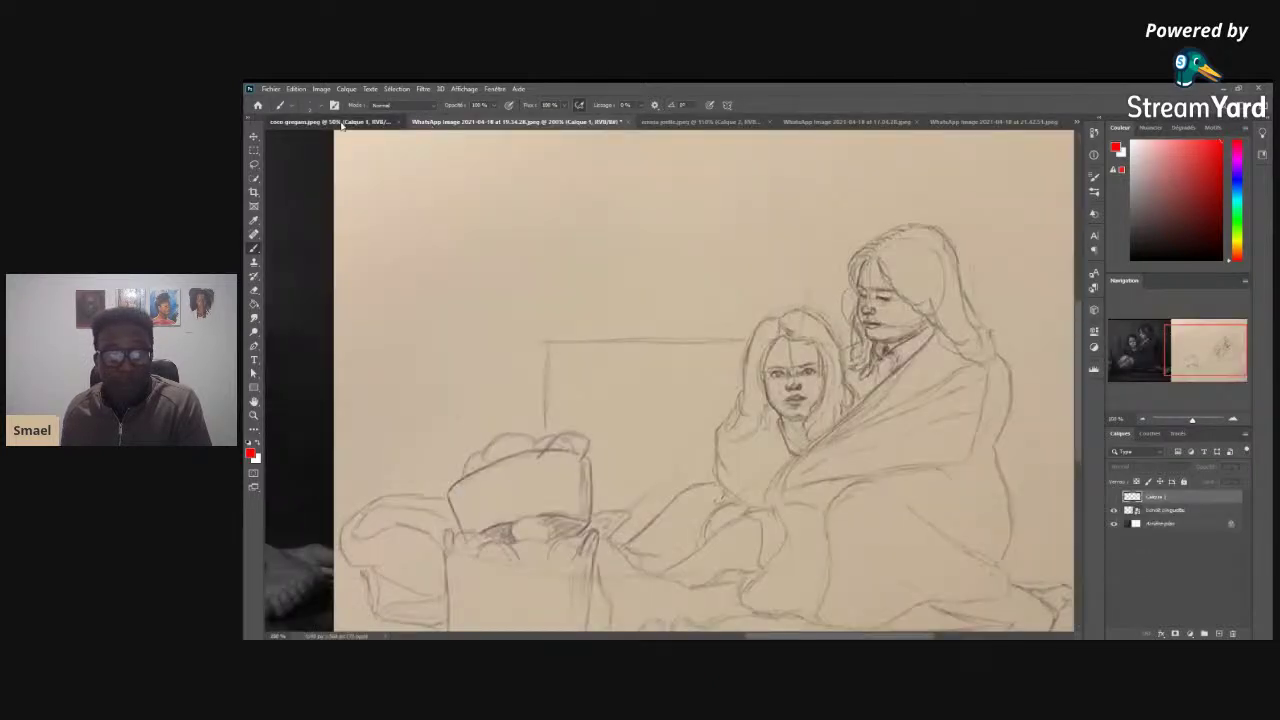
{"action": "left_click", "coordinate": [335, 121]}
- Close the document pairing the long-haired woman's Instagram photo with its pencil drawing, discarding the changes
{"action": "left_click", "coordinate": [775, 121]}
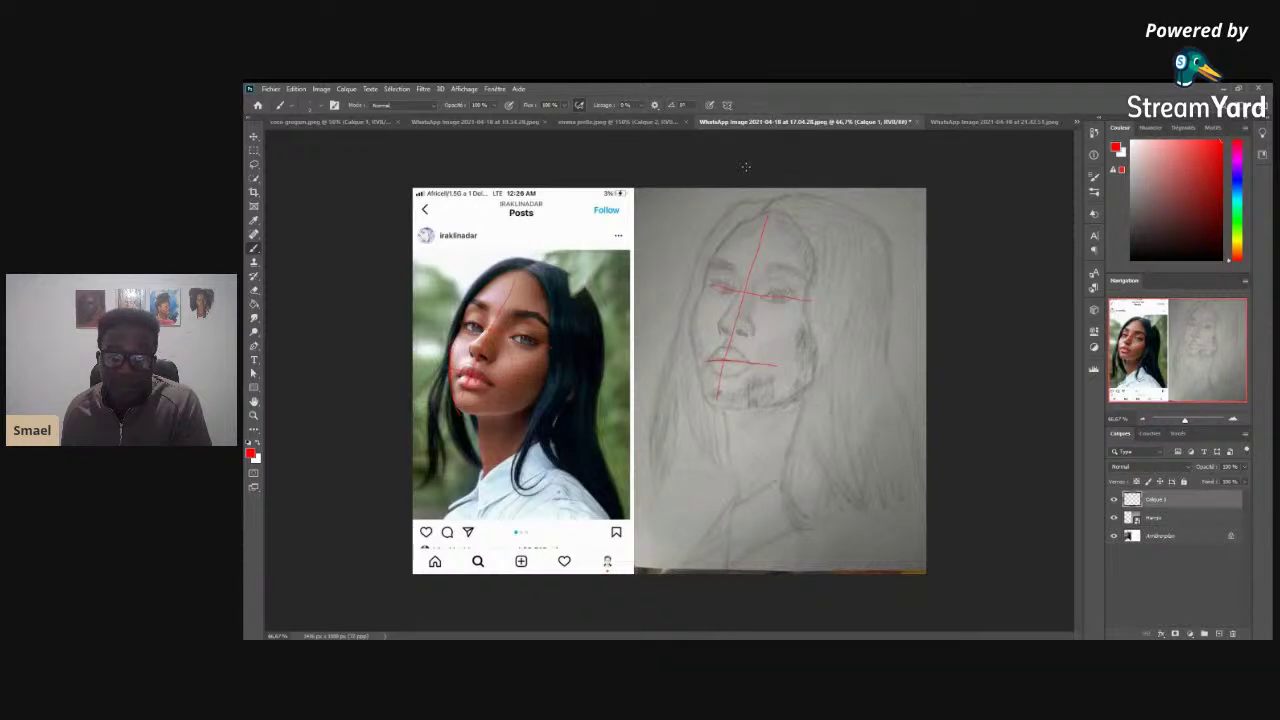
{"action": "left_click", "coordinate": [918, 123]}
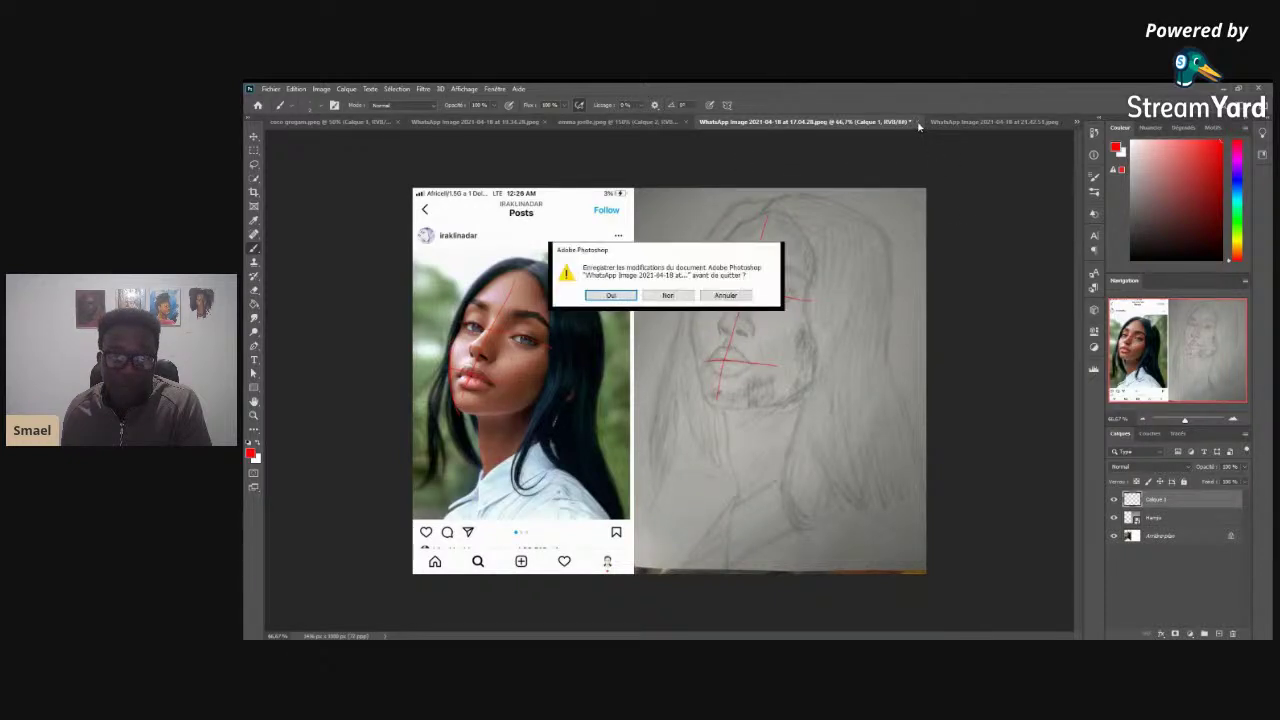
{"action": "left_click", "coordinate": [667, 297]}
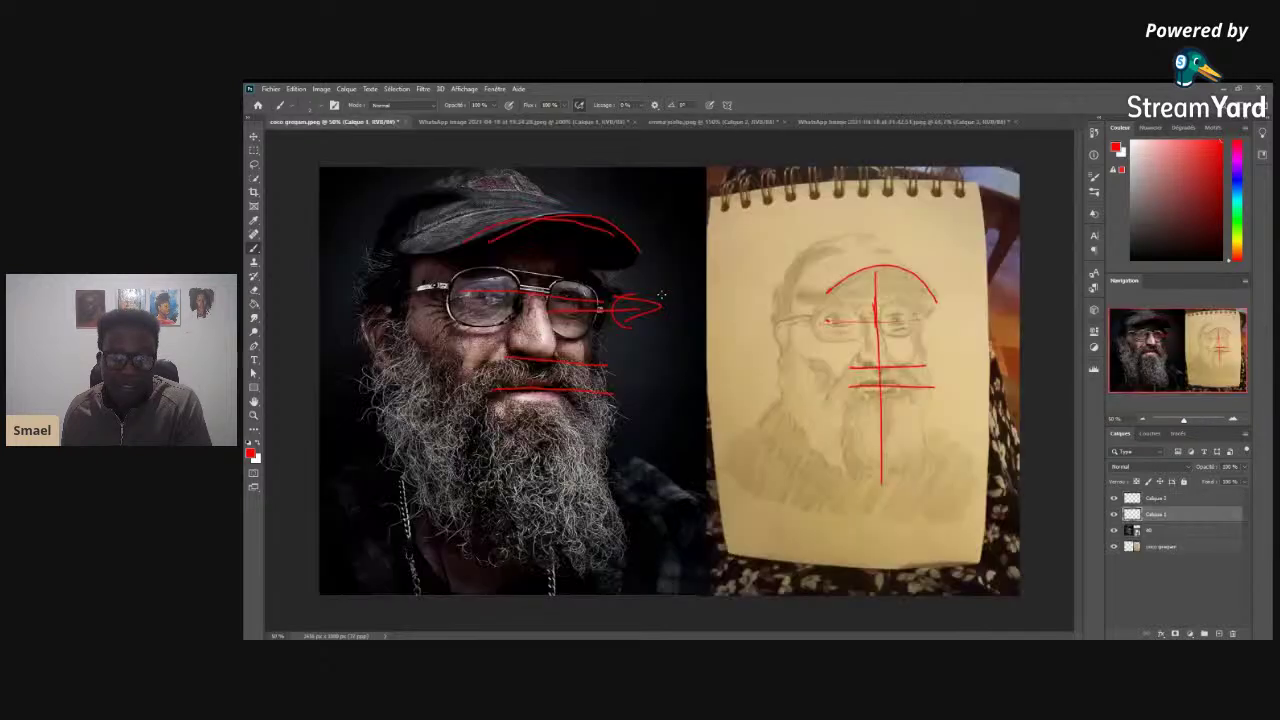
- Compare the last four documents: the bearded man in the cap, the two huddled figures, the afro-haired woman and the standalone woman's sketch
{"action": "left_click", "coordinate": [869, 123]}
{"action": "left_click", "coordinate": [724, 123]}
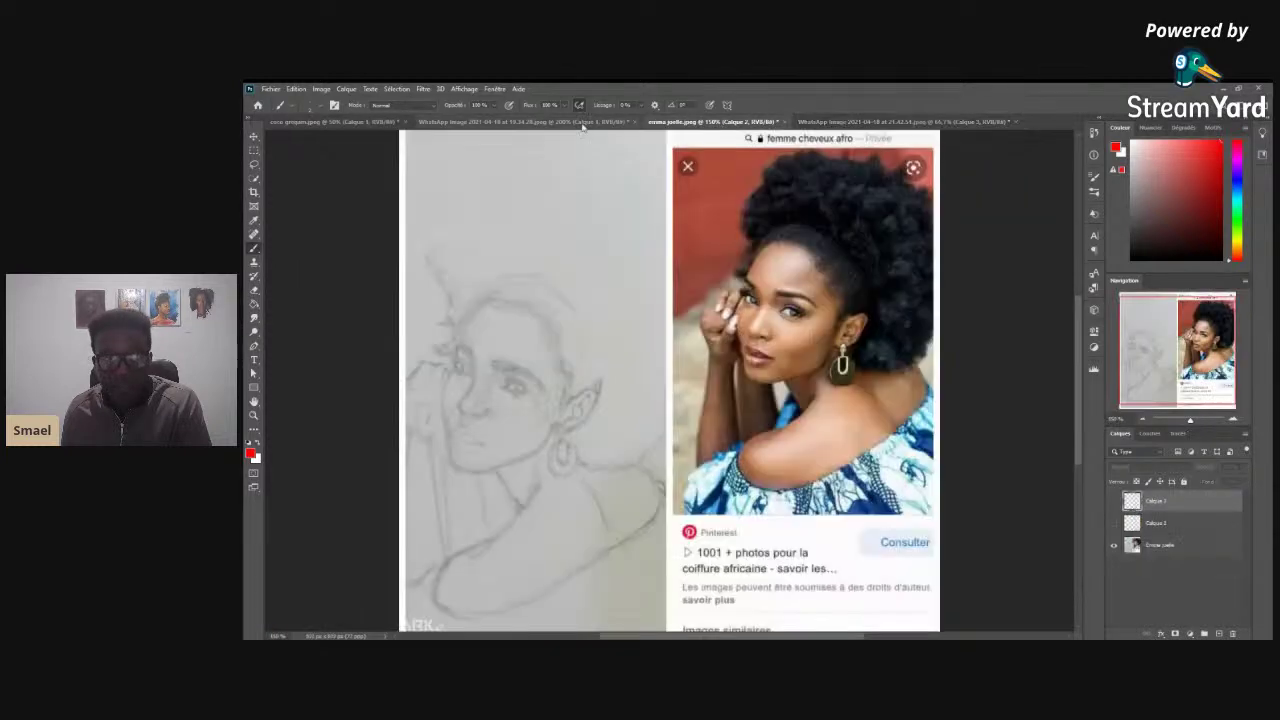
{"action": "left_click", "coordinate": [571, 124]}
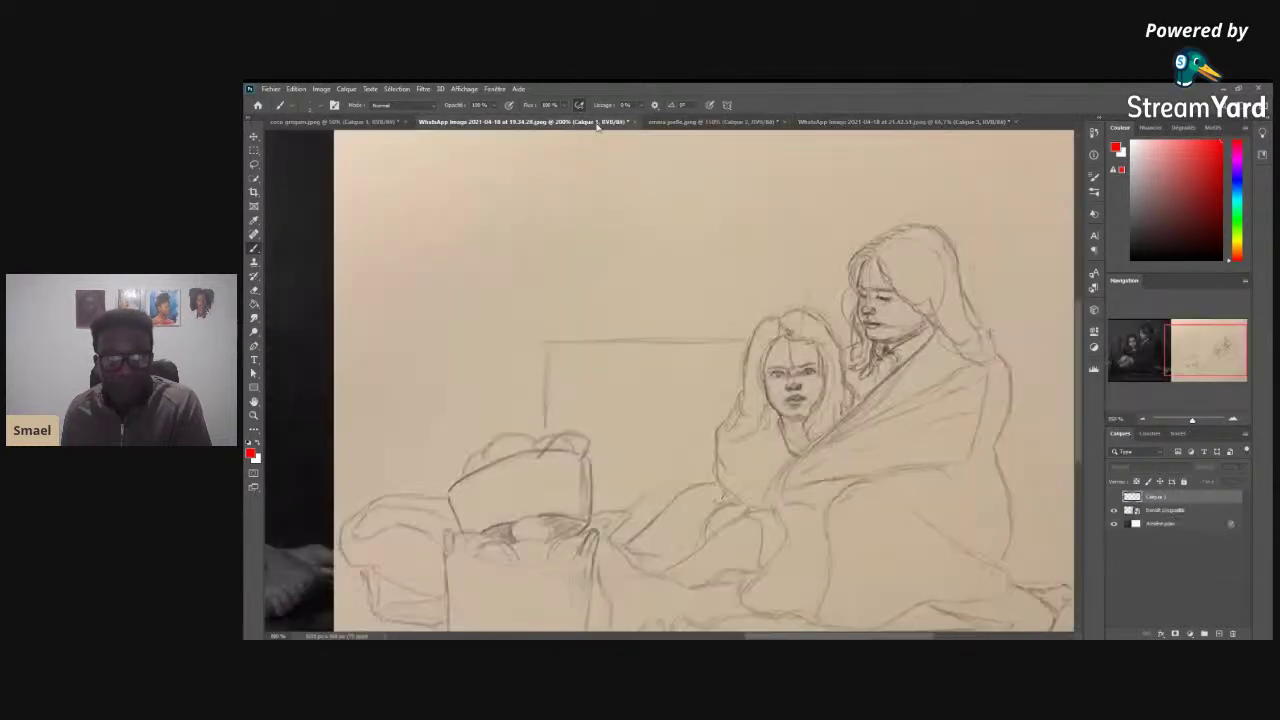
{"action": "left_click", "coordinate": [703, 123]}
{"action": "left_click", "coordinate": [880, 122]}
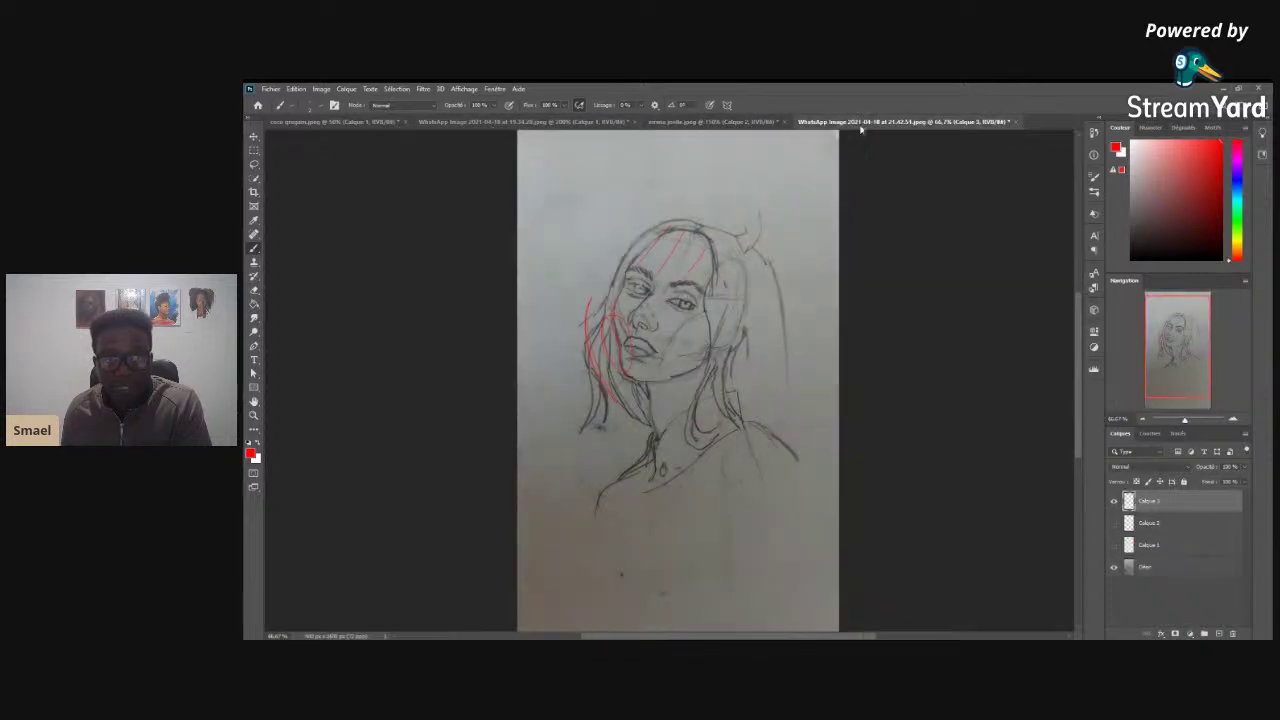
{"action": "left_click", "coordinate": [711, 122]}
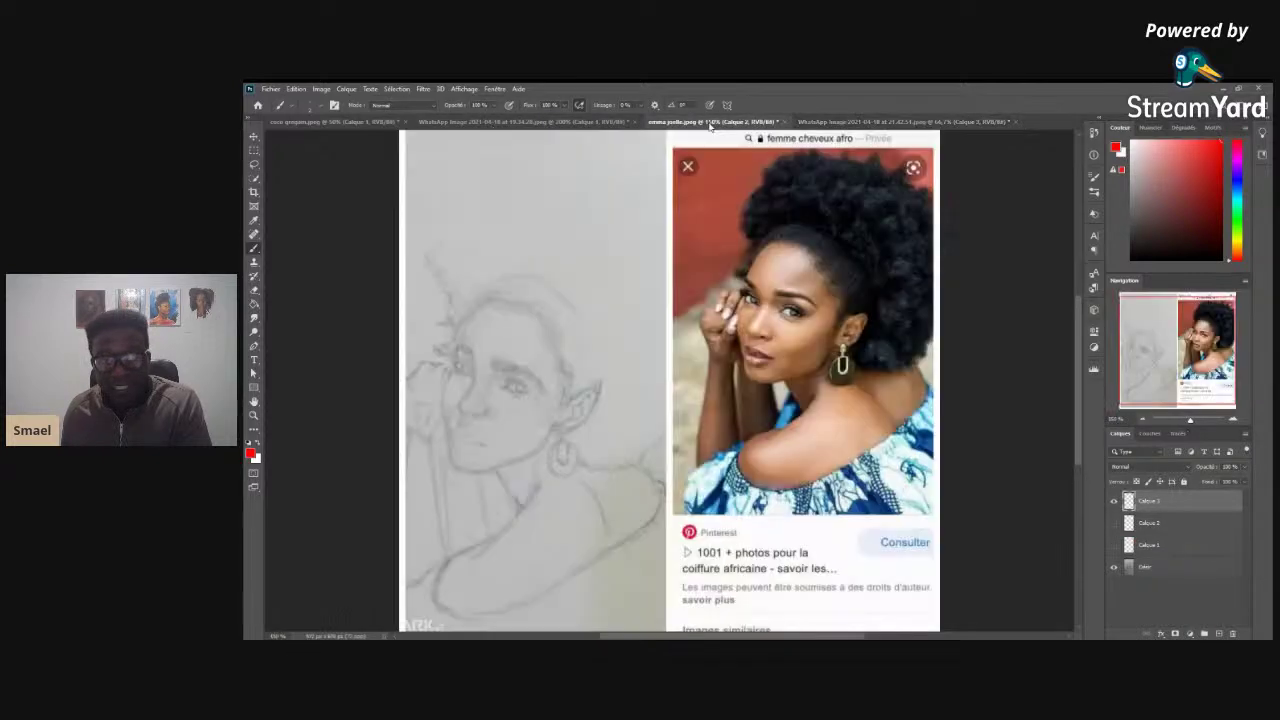
{"action": "left_click", "coordinate": [568, 122]}
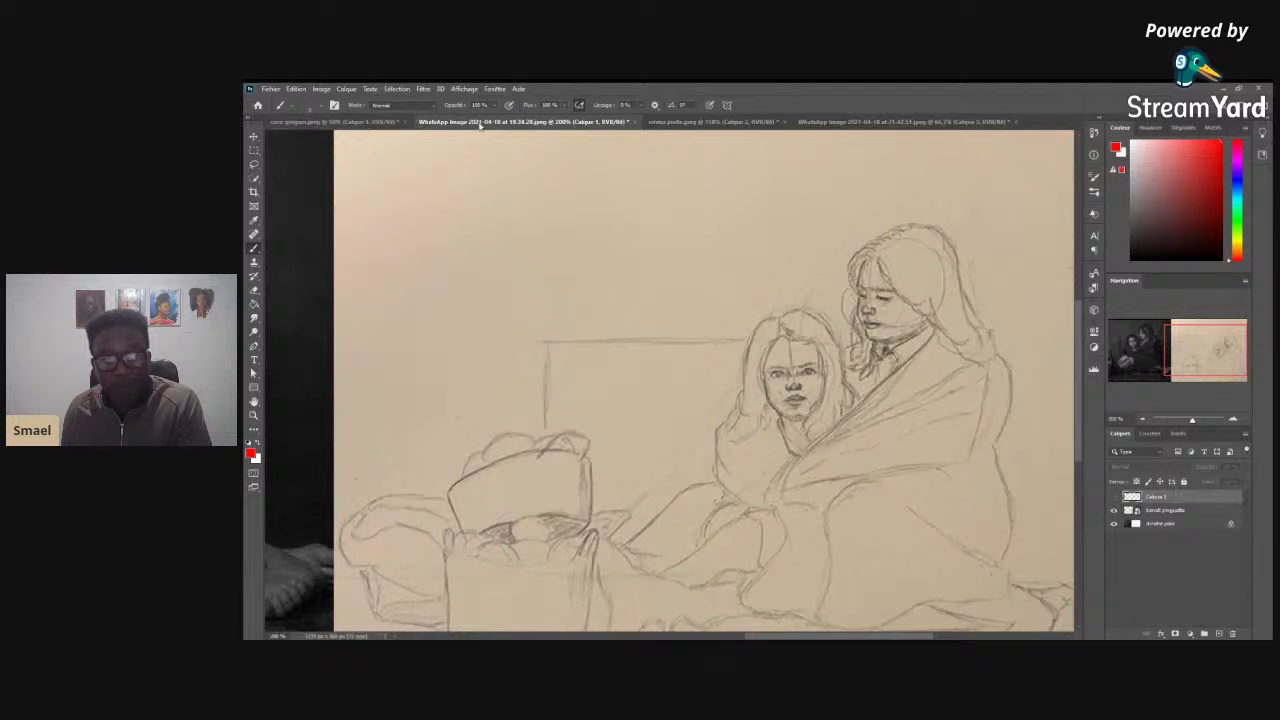
{"action": "left_click", "coordinate": [709, 131]}
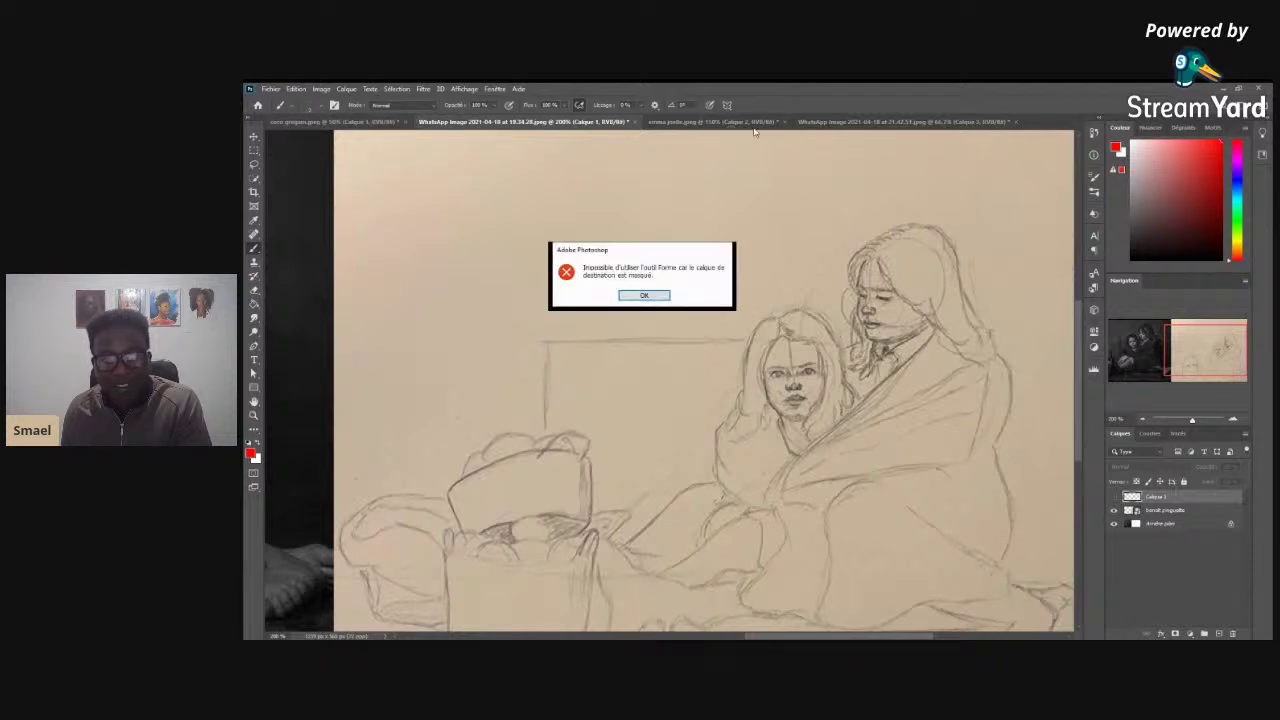
{"action": "left_click", "coordinate": [658, 295]}
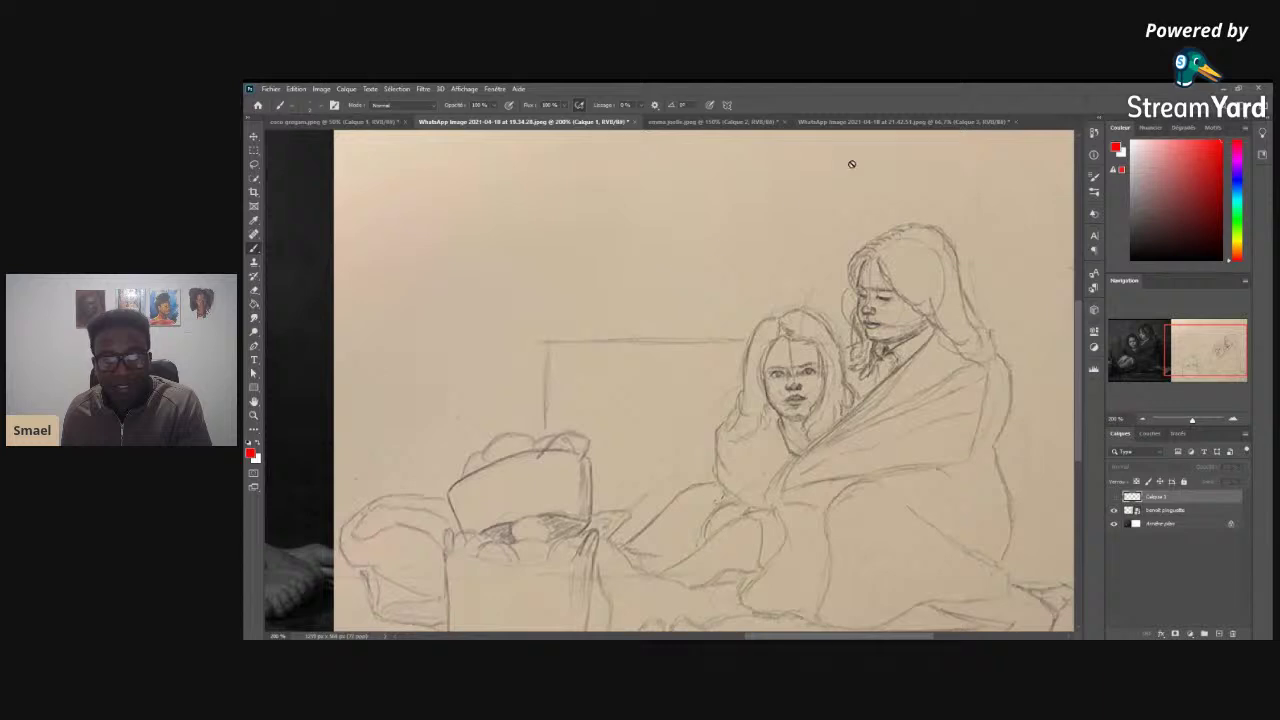
{"action": "left_click", "coordinate": [862, 122]}
{"action": "left_click", "coordinate": [700, 121]}
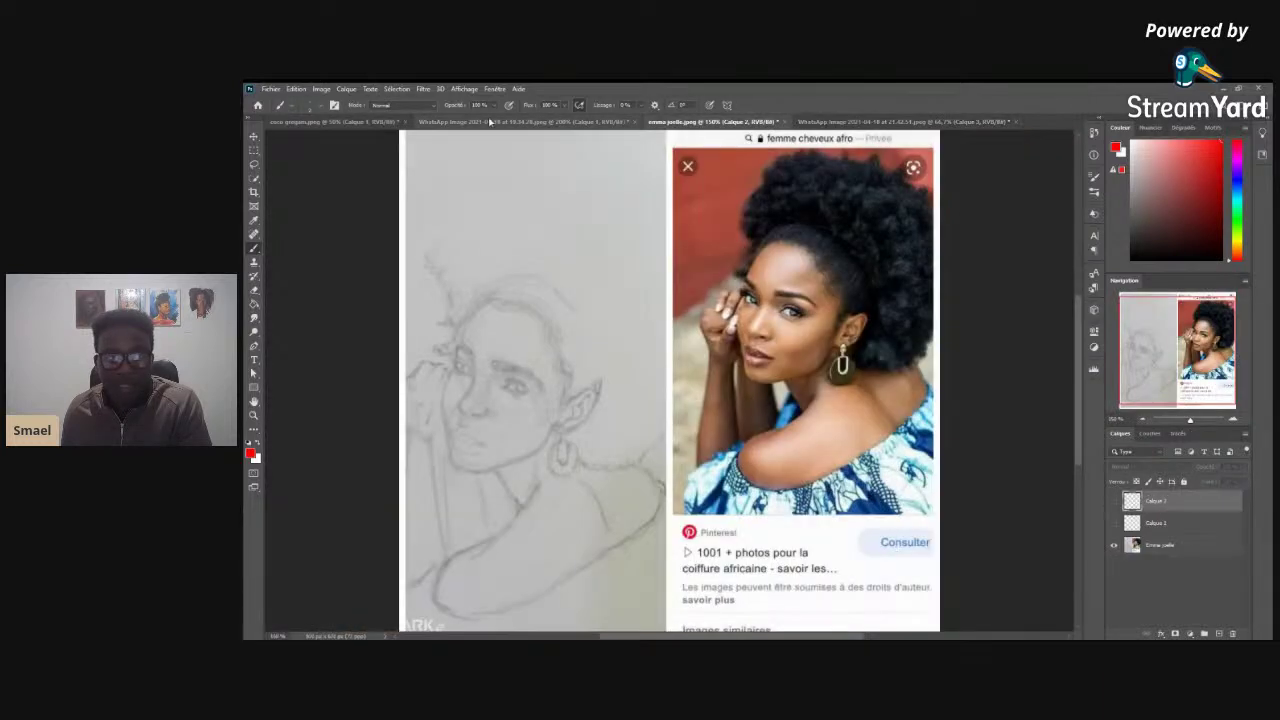
{"action": "left_click", "coordinate": [520, 121]}
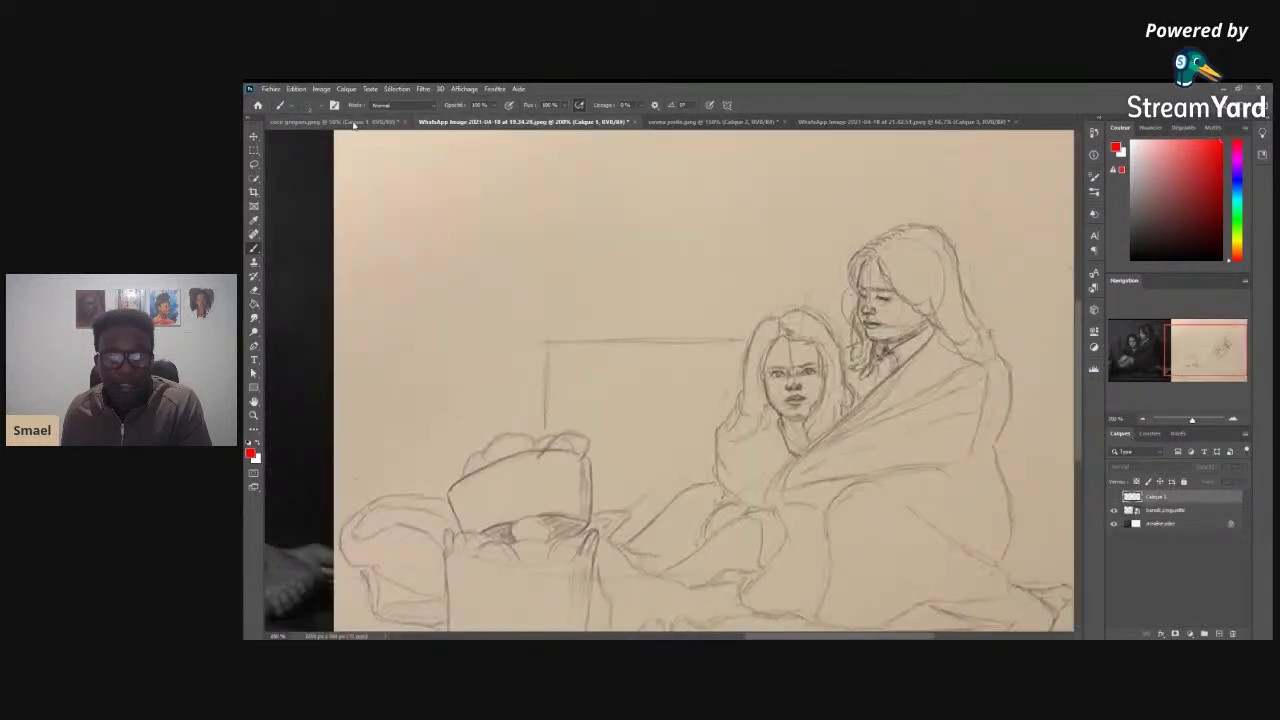
{"action": "left_click", "coordinate": [364, 122]}
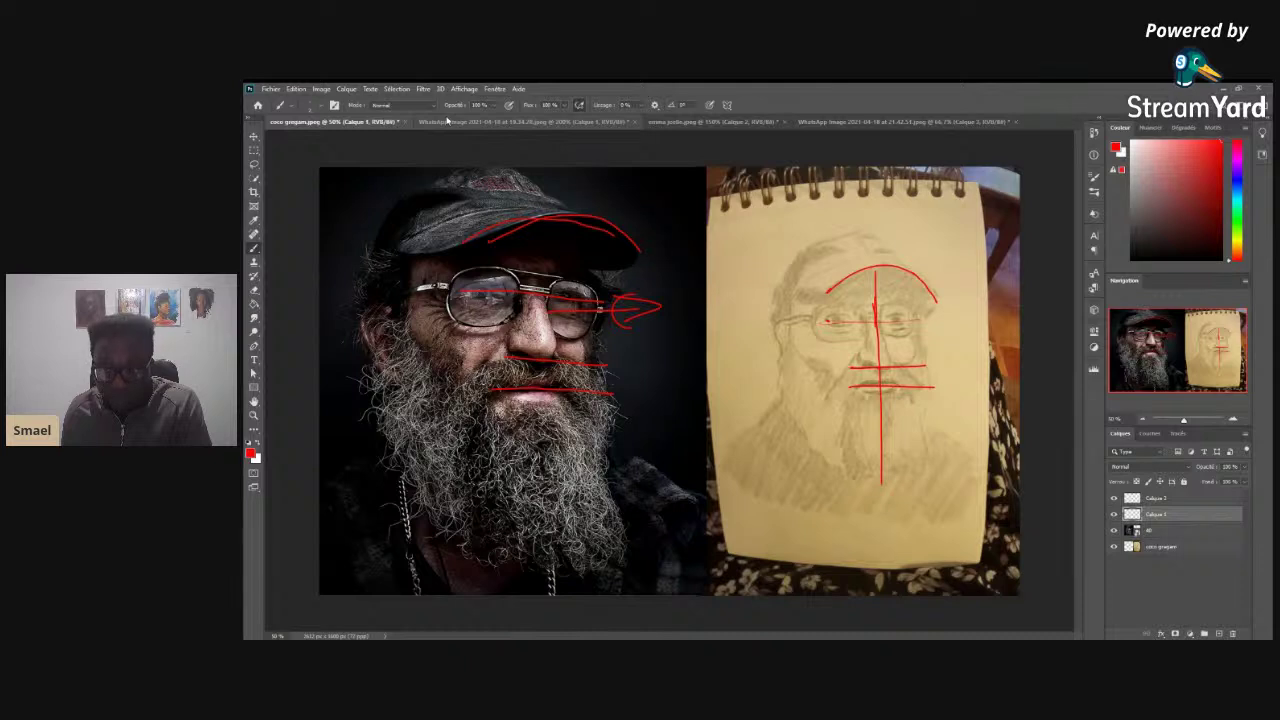
{"action": "left_click", "coordinate": [530, 121]}
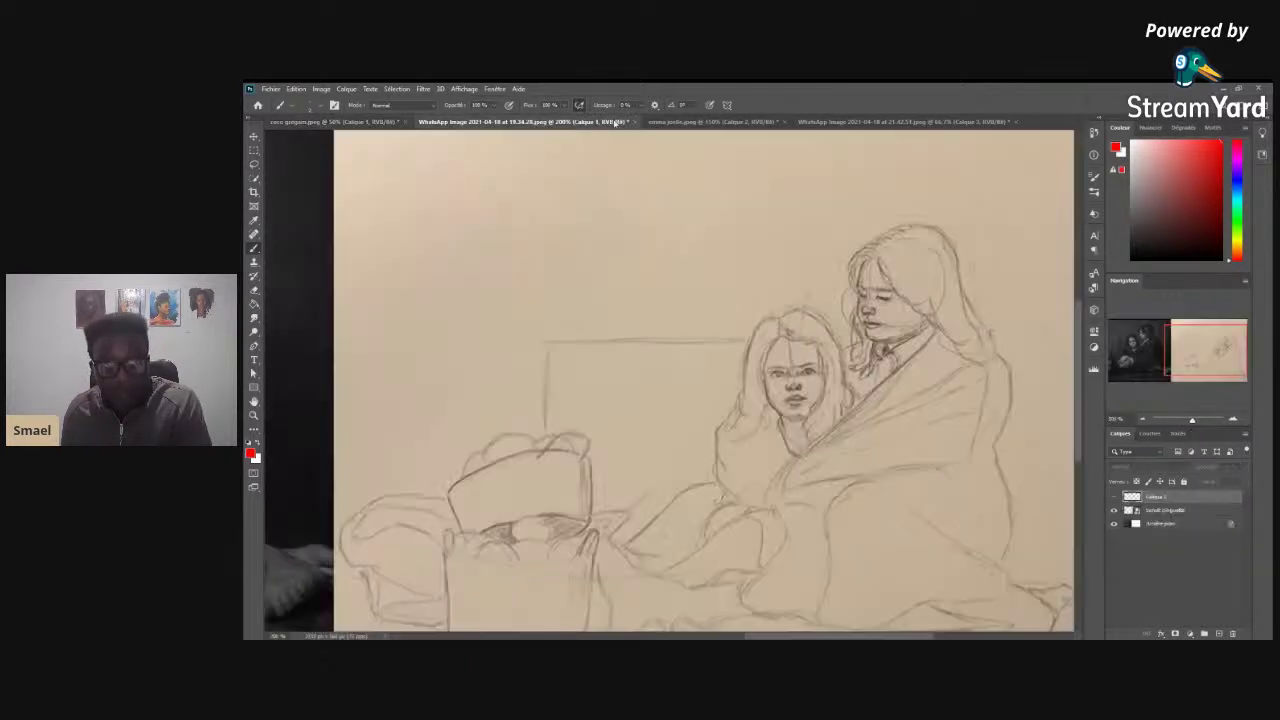
- Compare the four open documents again: the bearded man, the two huddled figures, the afro-haired woman and the standalone woman's sketch
{"action": "left_click", "coordinate": [691, 122]}
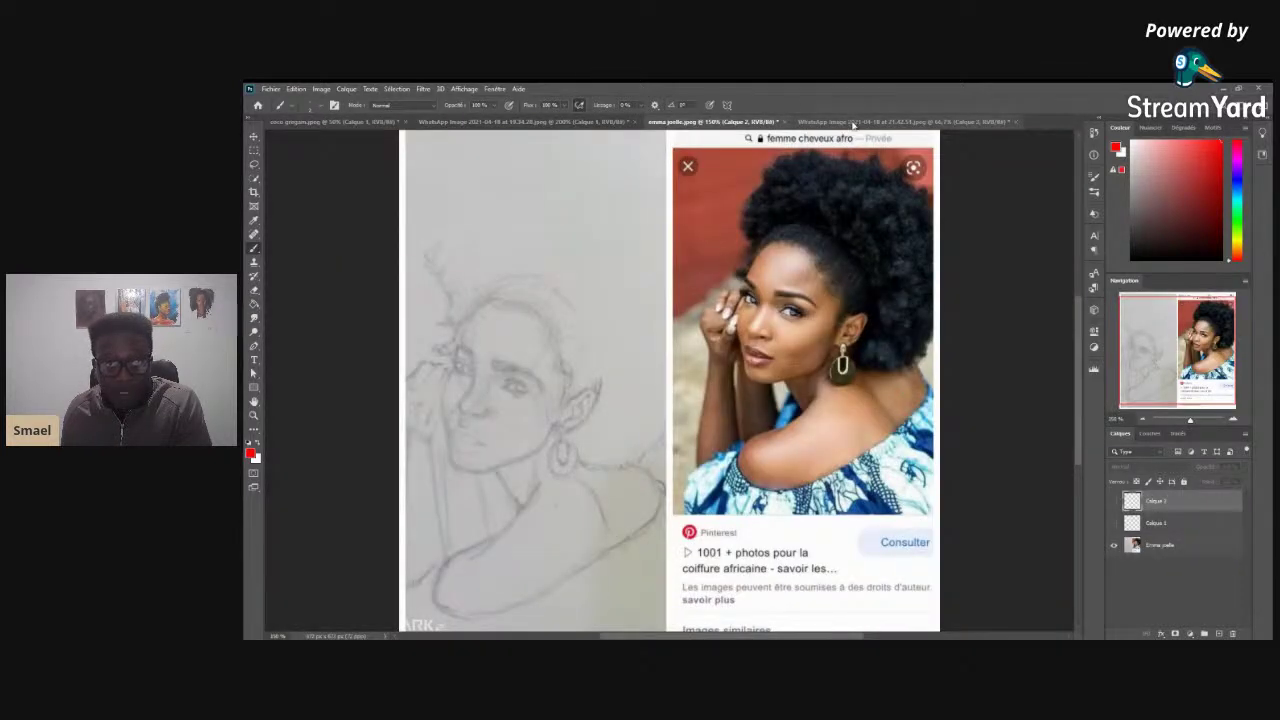
{"action": "left_click", "coordinate": [855, 122]}
{"action": "key", "text": "ctrl+shift+Tab"}
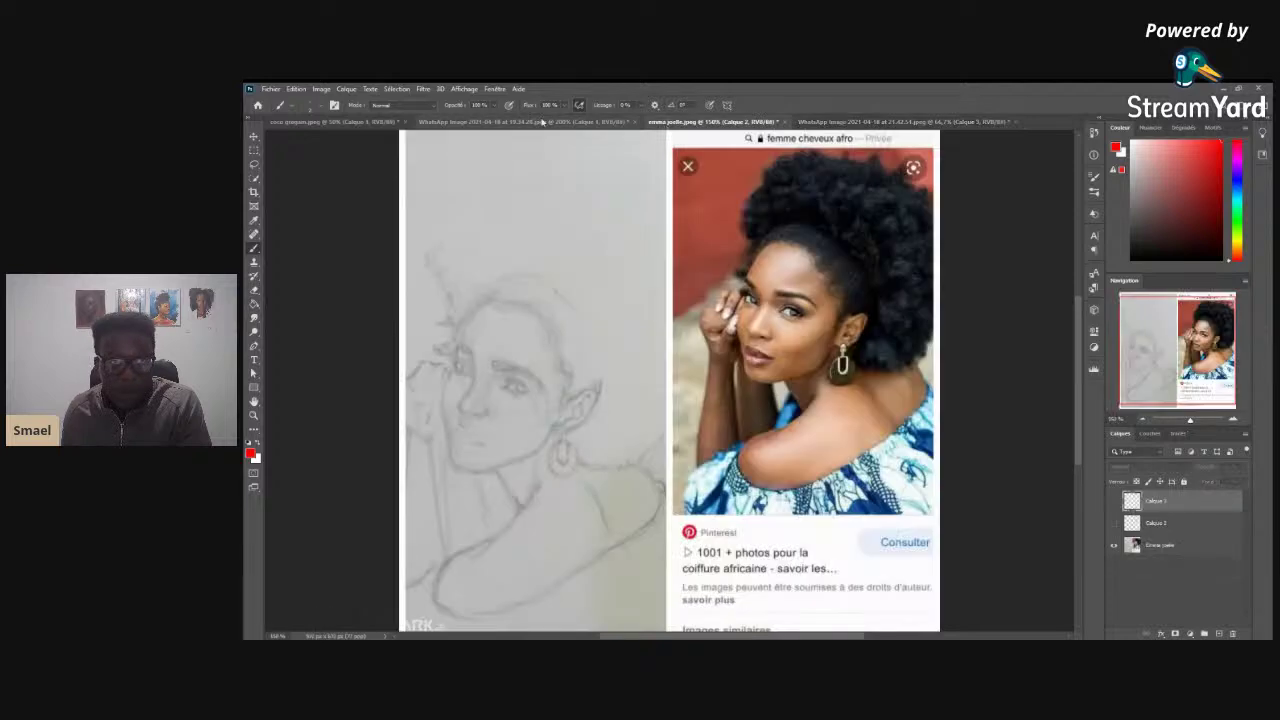
{"action": "left_click", "coordinate": [530, 121]}
{"action": "left_click", "coordinate": [369, 121]}
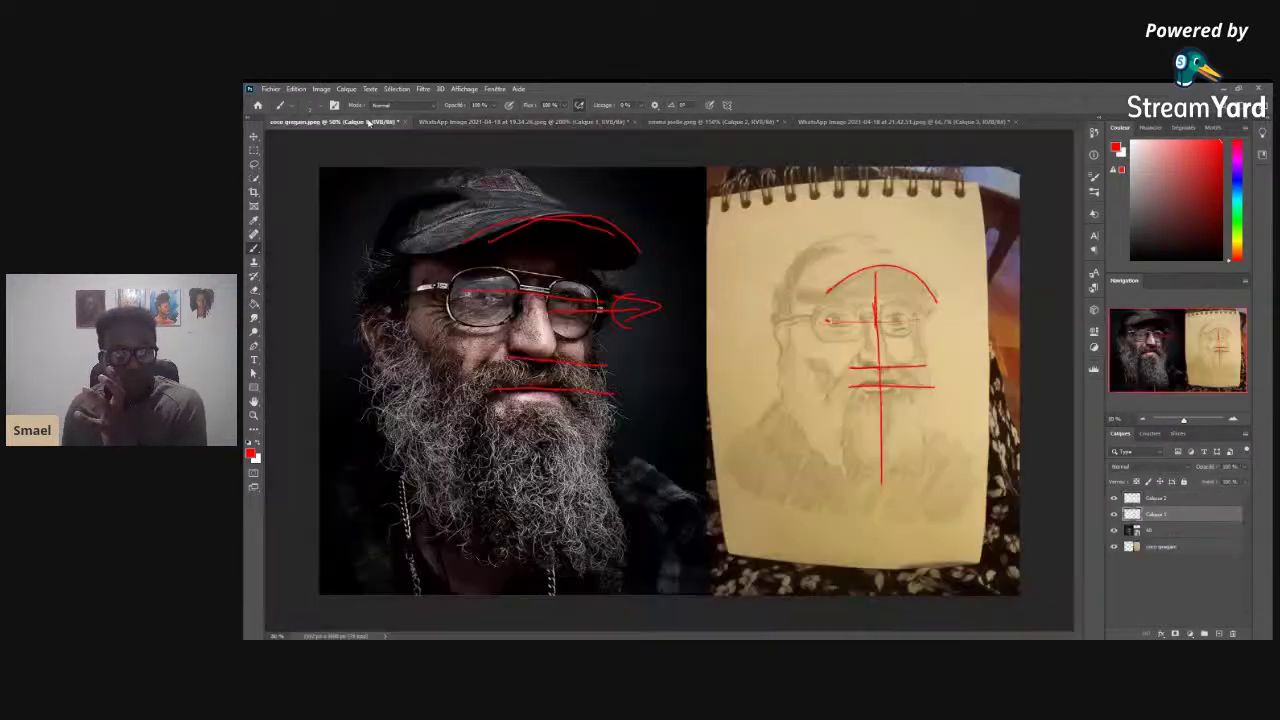
{"action": "left_click", "coordinate": [481, 121]}
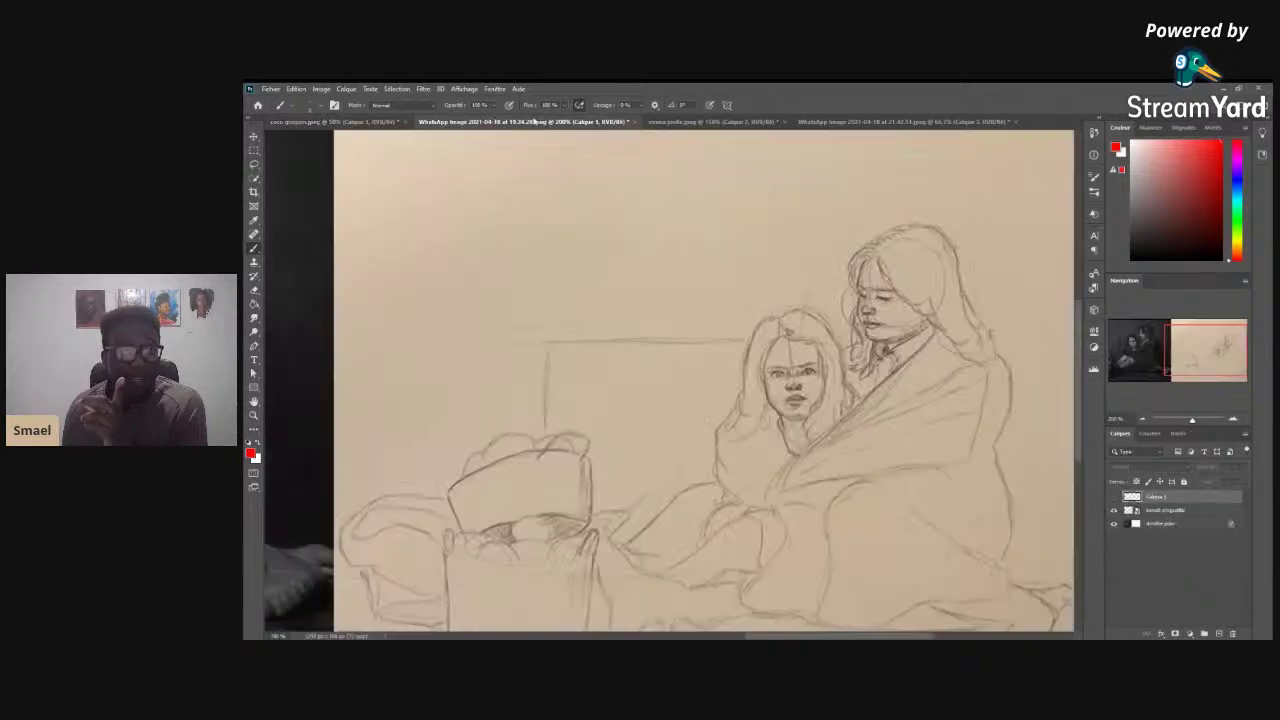
{"action": "left_click", "coordinate": [708, 121]}
{"action": "left_click", "coordinate": [835, 121]}
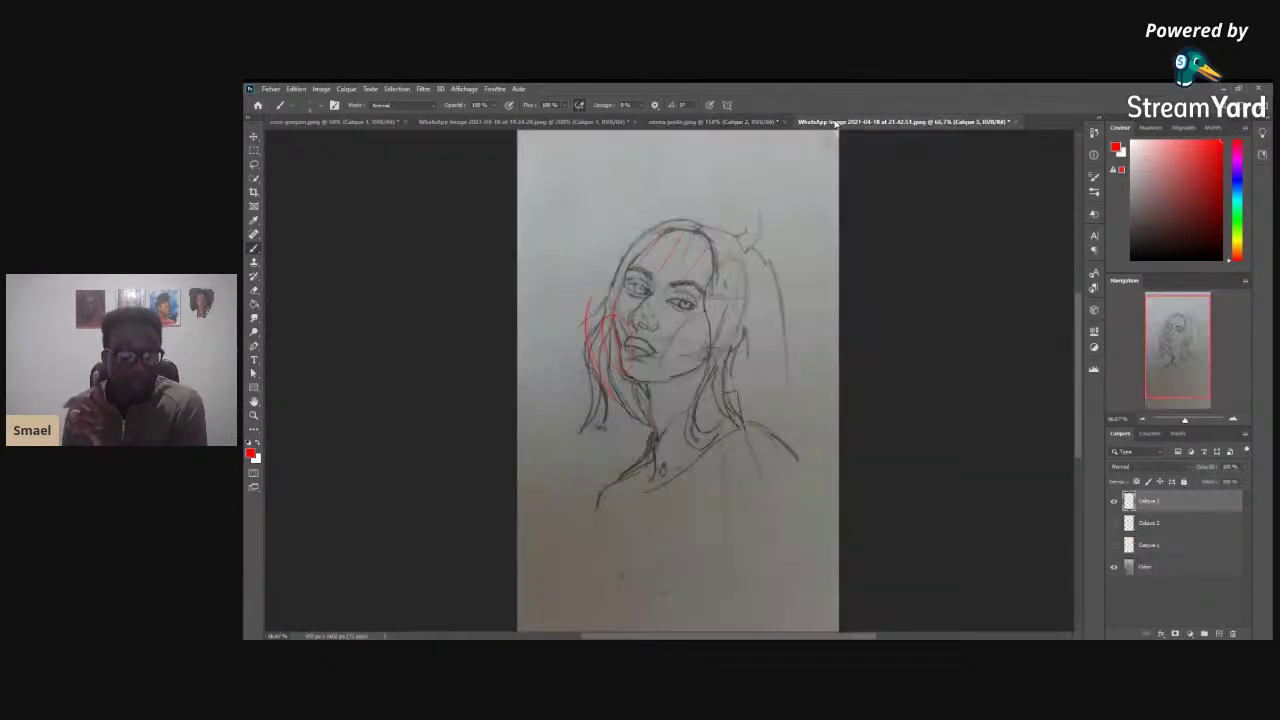
{"action": "left_click", "coordinate": [712, 121]}
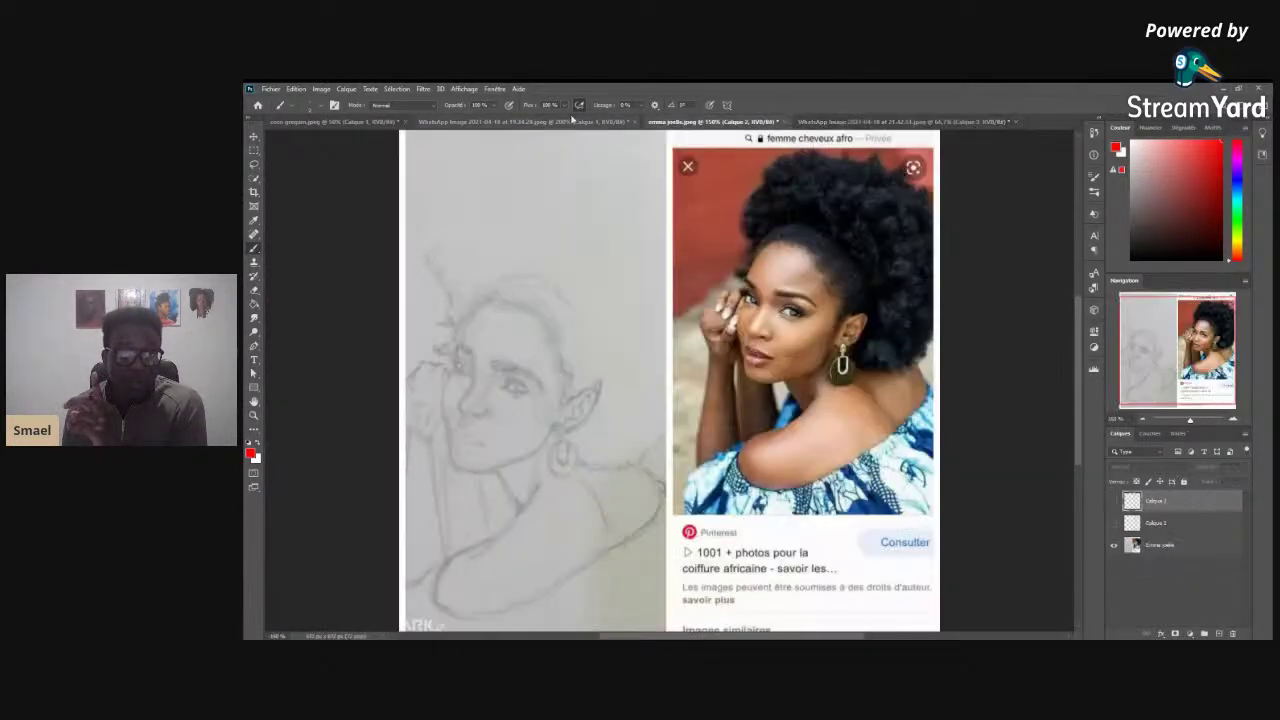
{"action": "left_click", "coordinate": [533, 121]}
{"action": "left_click", "coordinate": [340, 121]}
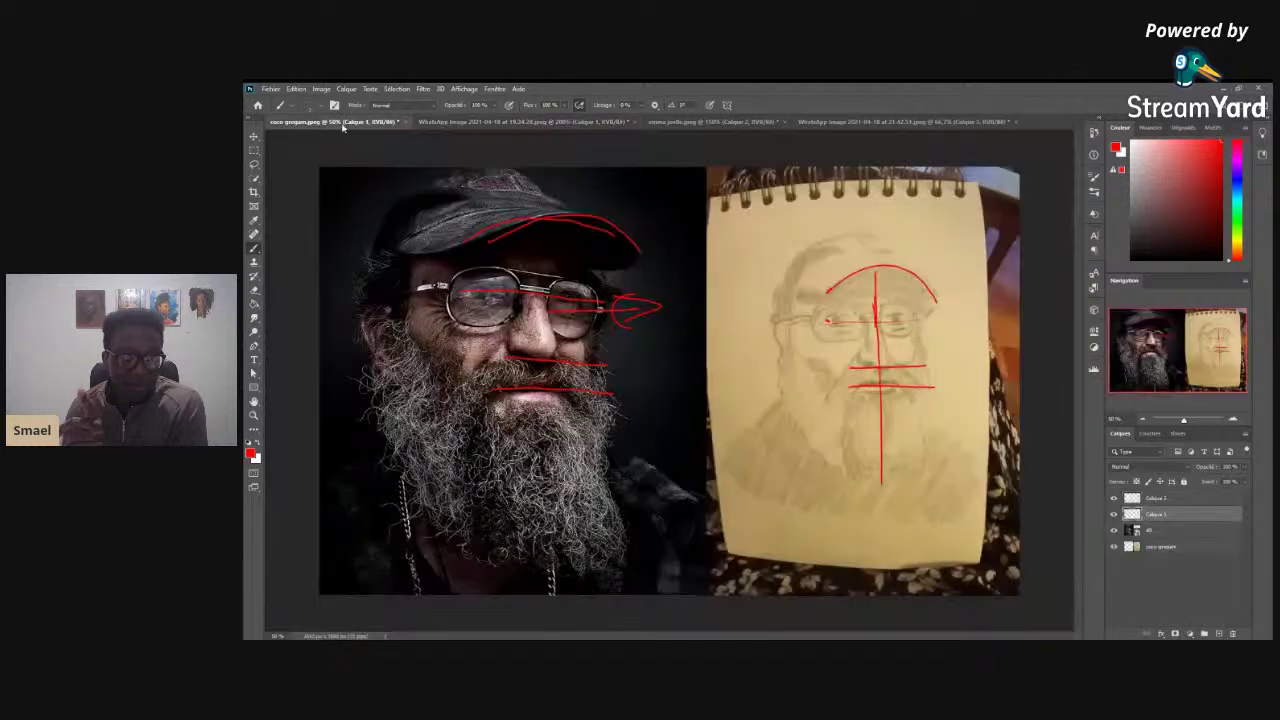
{"action": "left_click", "coordinate": [586, 122]}
{"action": "left_click", "coordinate": [690, 121]}
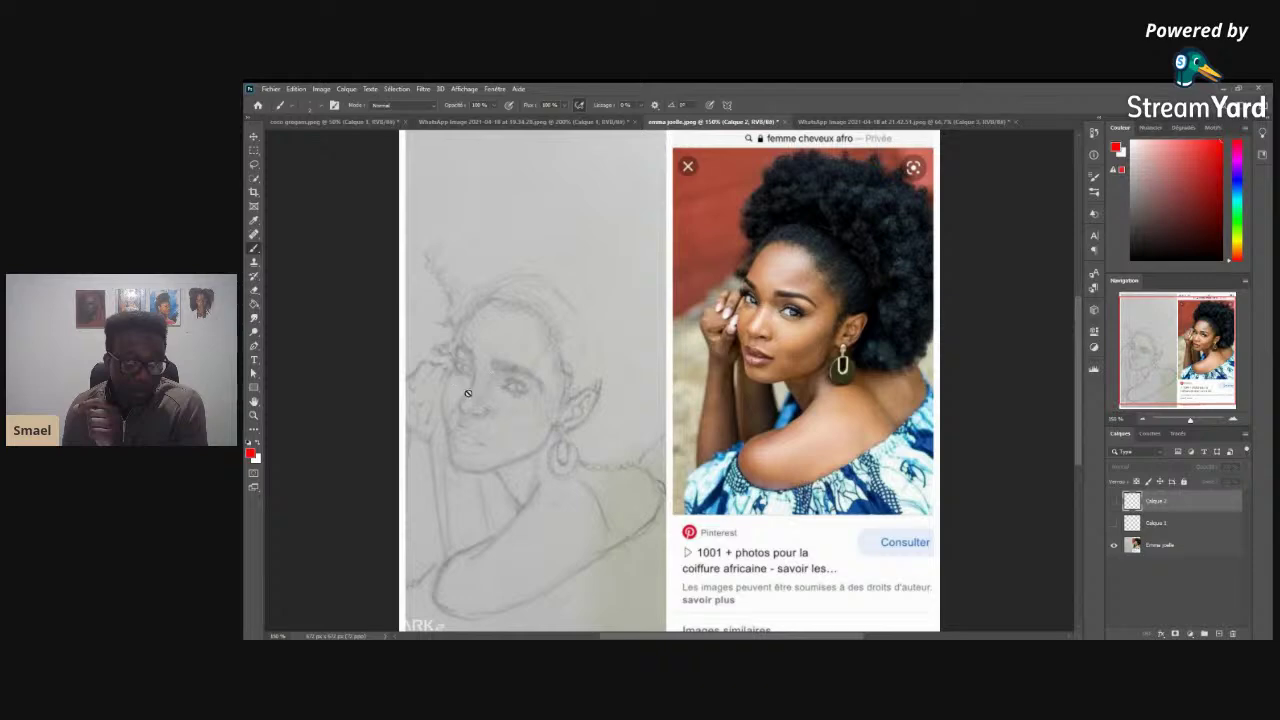
{"action": "key", "text": "ctrl+Tab"}
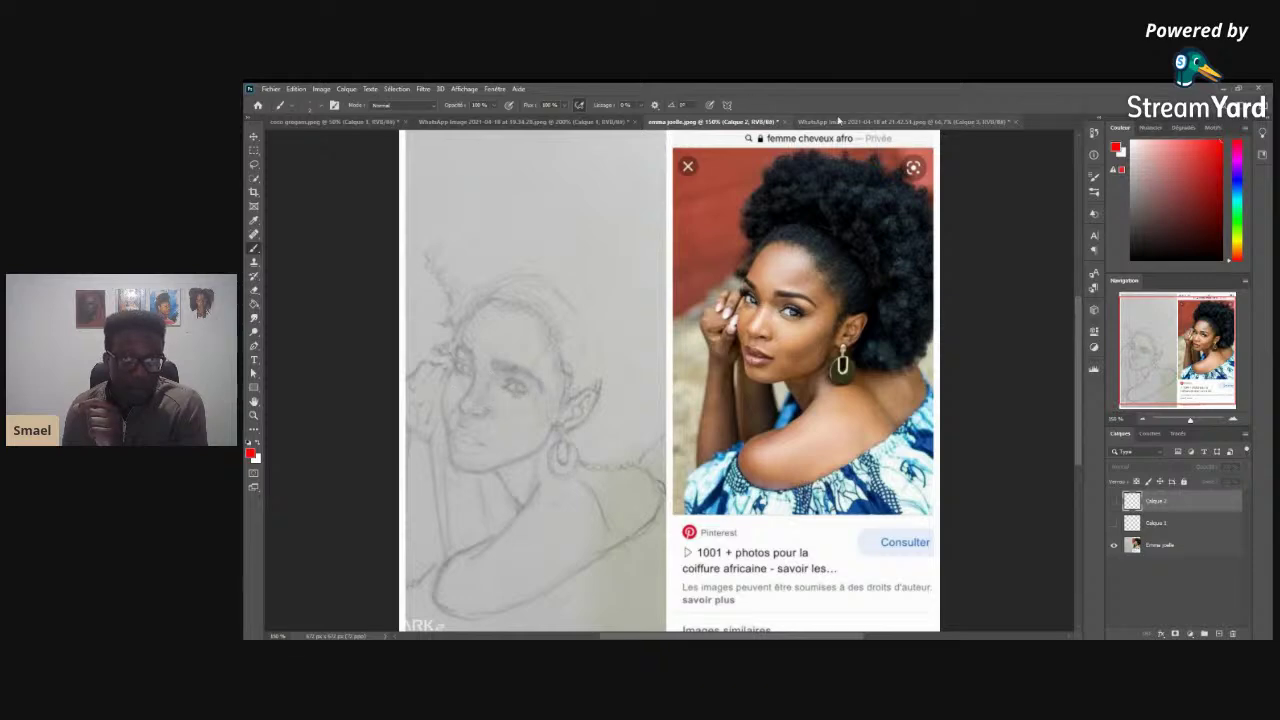
{"action": "left_click", "coordinate": [592, 122]}
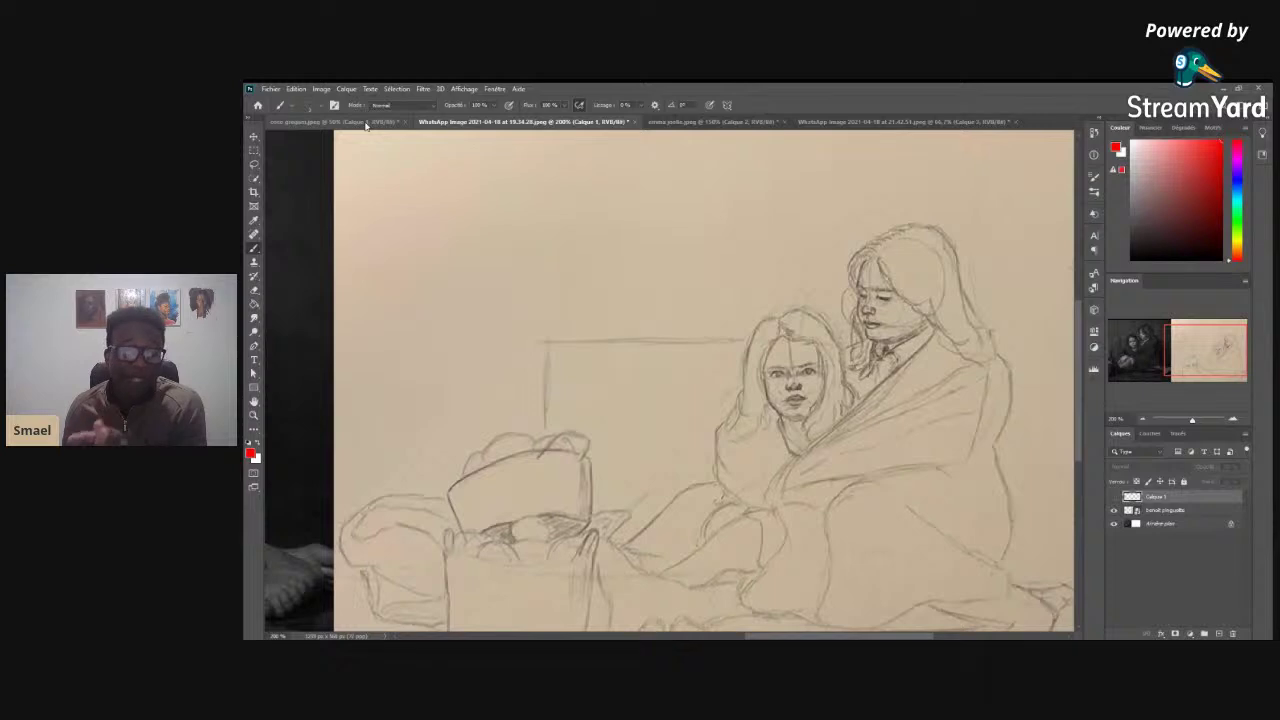
- Hide the red correction lines on the bearded man's document and close it without saving its changes
{"action": "left_click", "coordinate": [366, 123]}
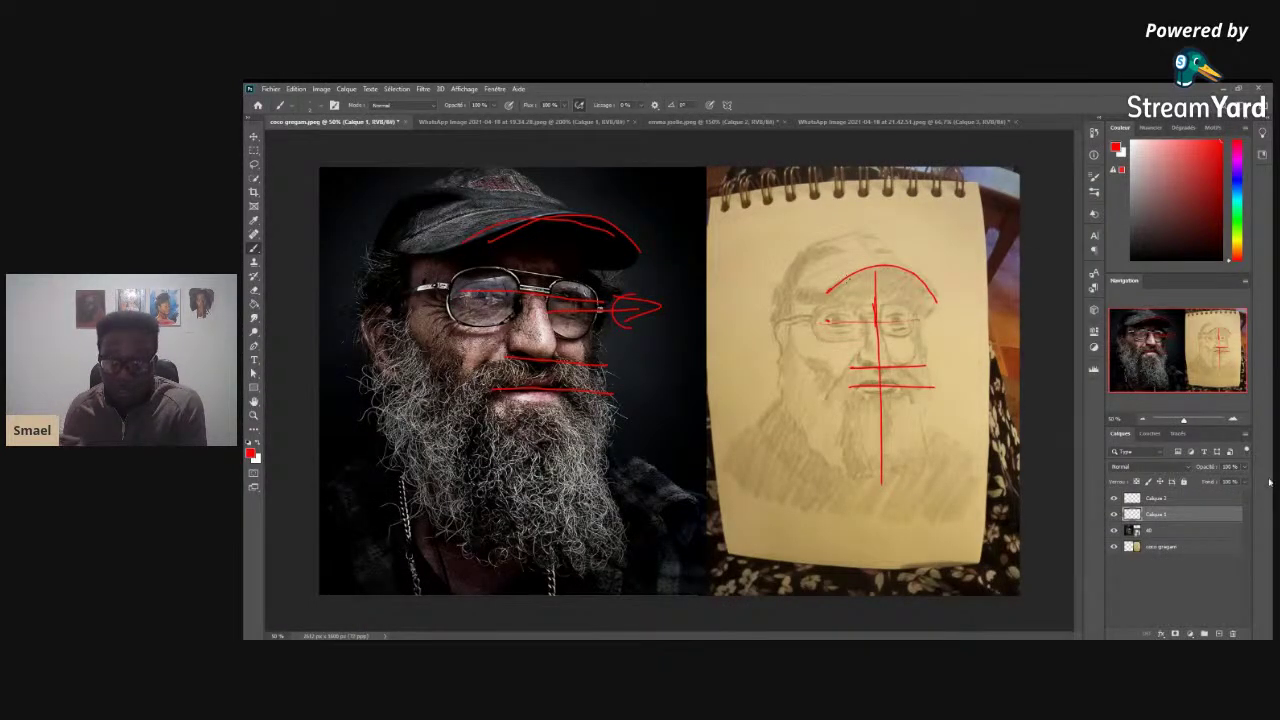
{"action": "left_click", "coordinate": [1115, 514]}
{"action": "left_click", "coordinate": [1115, 514]}
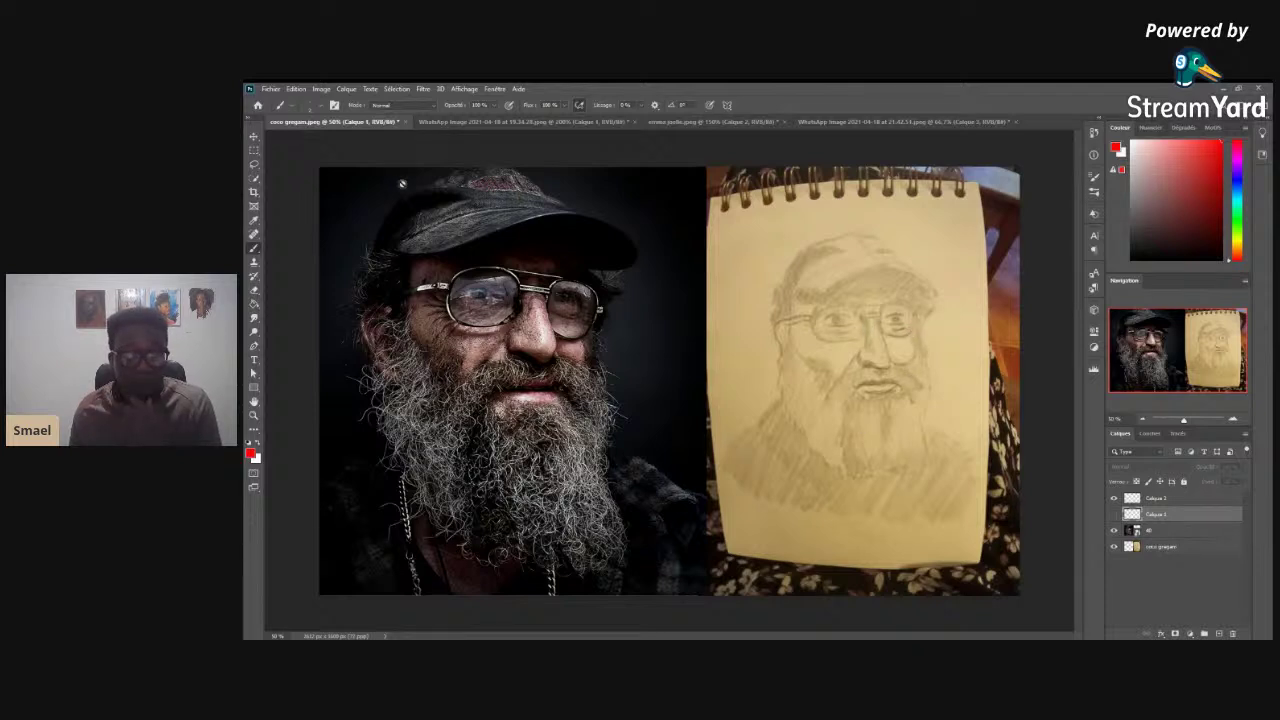
{"action": "left_click", "coordinate": [408, 125]}
{"action": "left_click", "coordinate": [689, 302]}
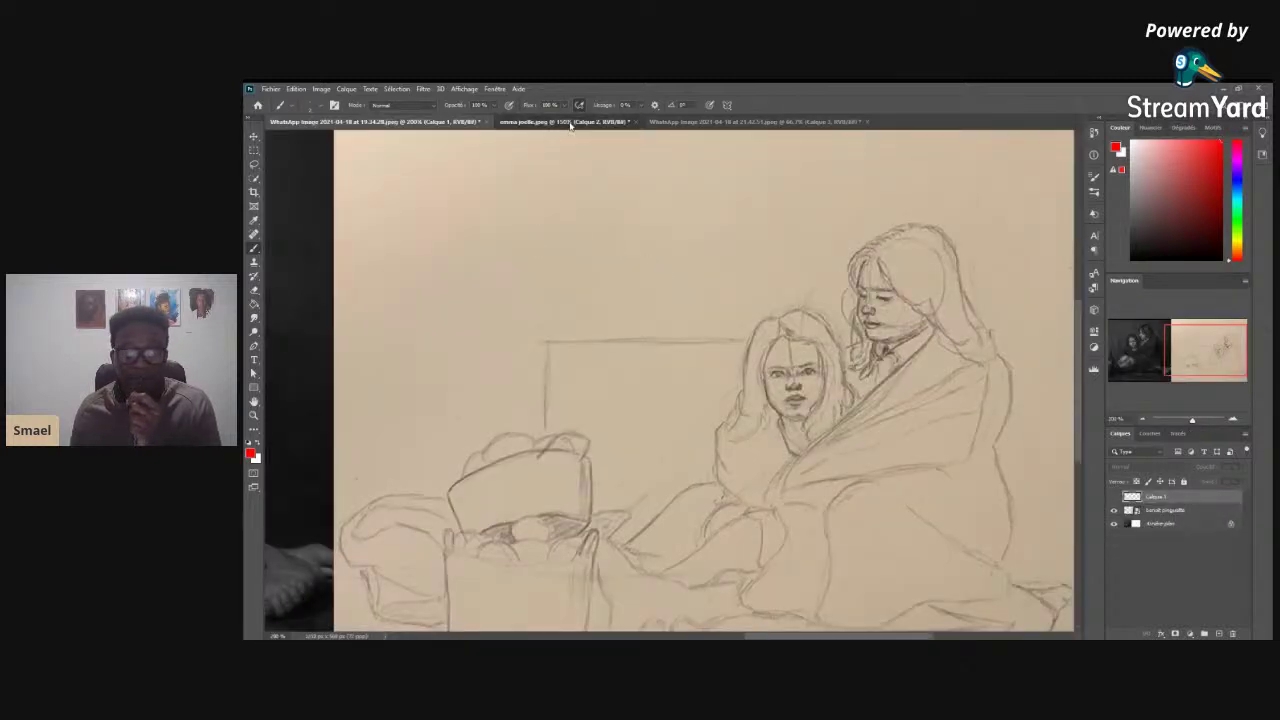
- Examine the three remaining documents in turn: the two huddled figures, the afro-haired woman and the standalone woman's sketch
{"action": "left_click", "coordinate": [570, 123]}
{"action": "left_click", "coordinate": [795, 123]}
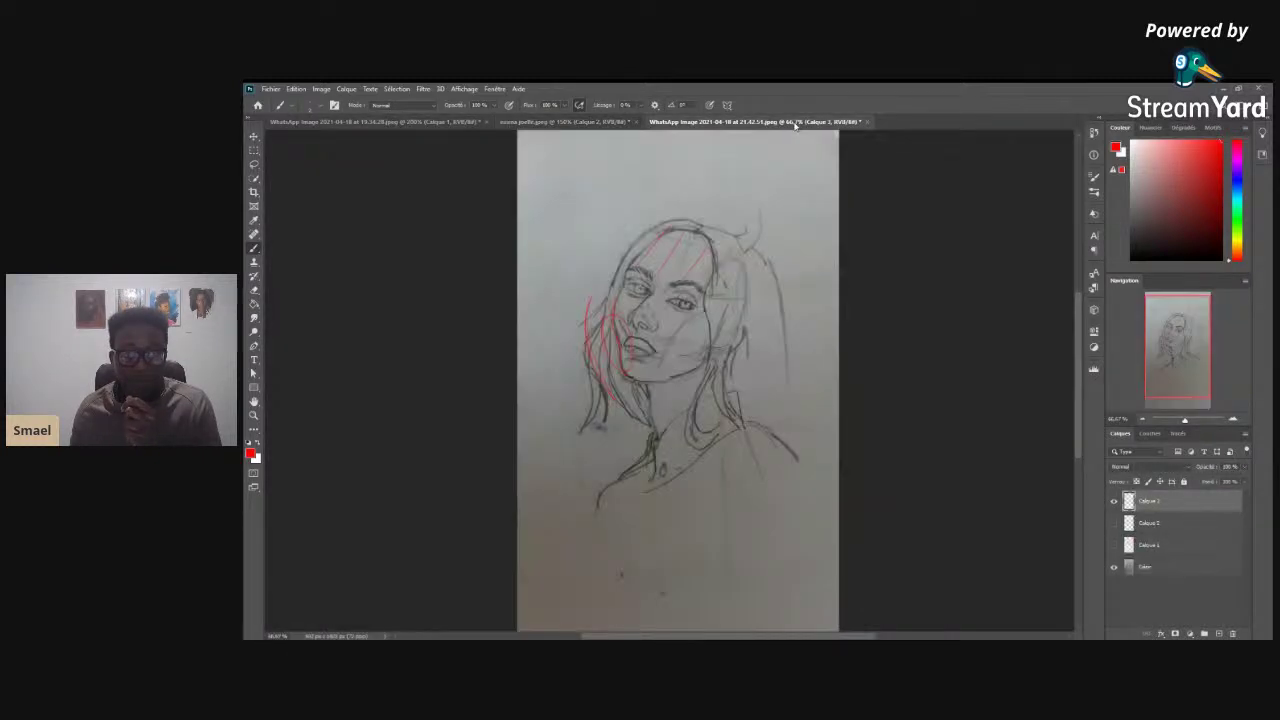
{"action": "left_click", "coordinate": [568, 122]}
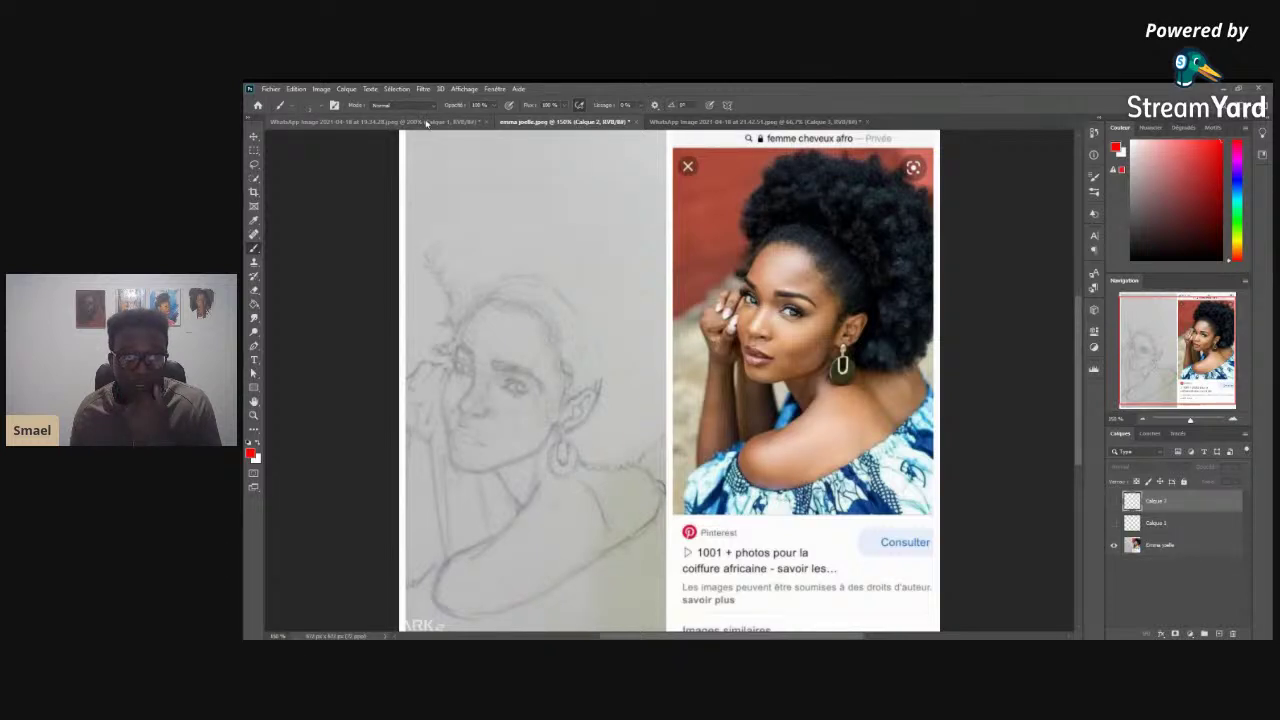
{"action": "left_click", "coordinate": [428, 122]}
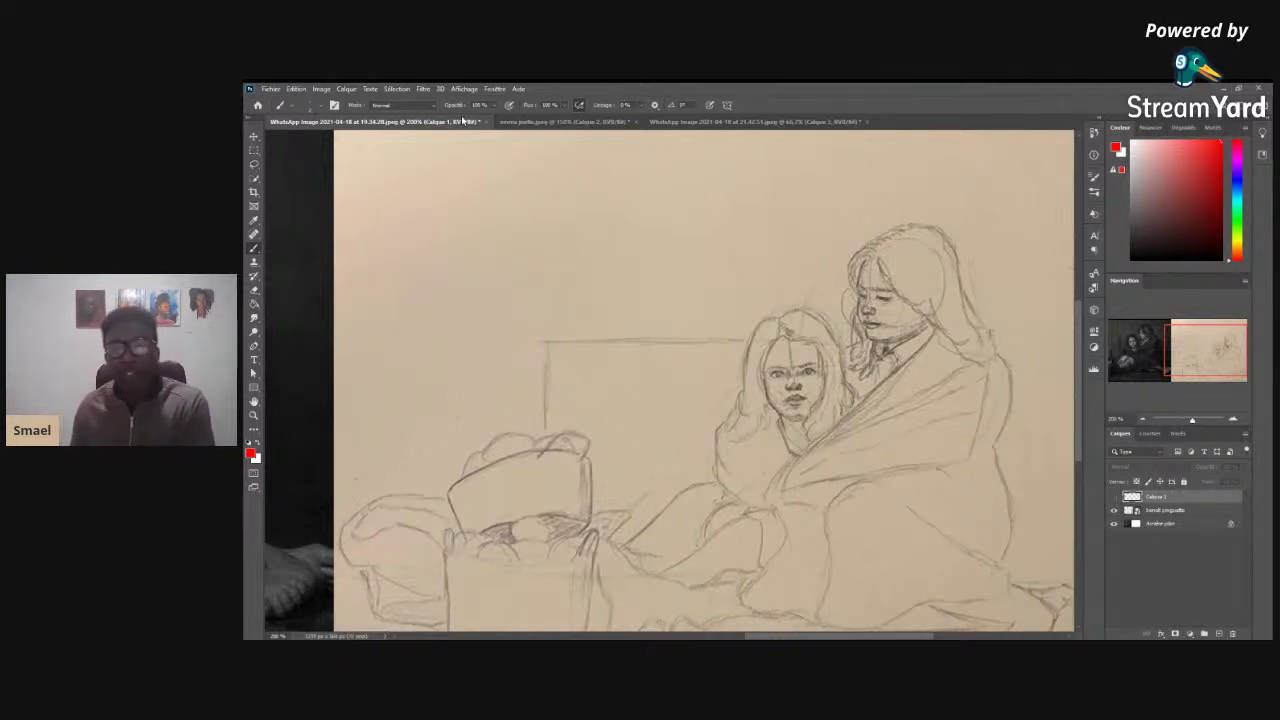
{"action": "left_click", "coordinate": [568, 121]}
{"action": "left_click", "coordinate": [720, 121]}
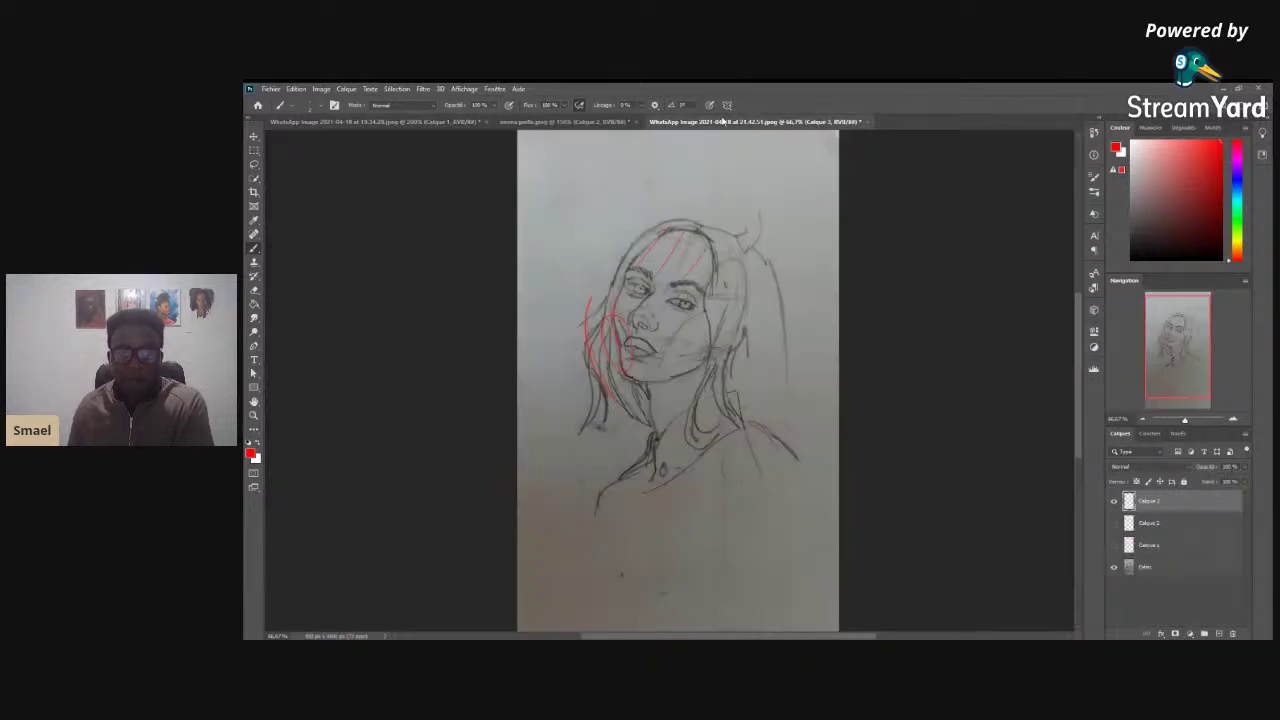
{"action": "left_click", "coordinate": [408, 120]}
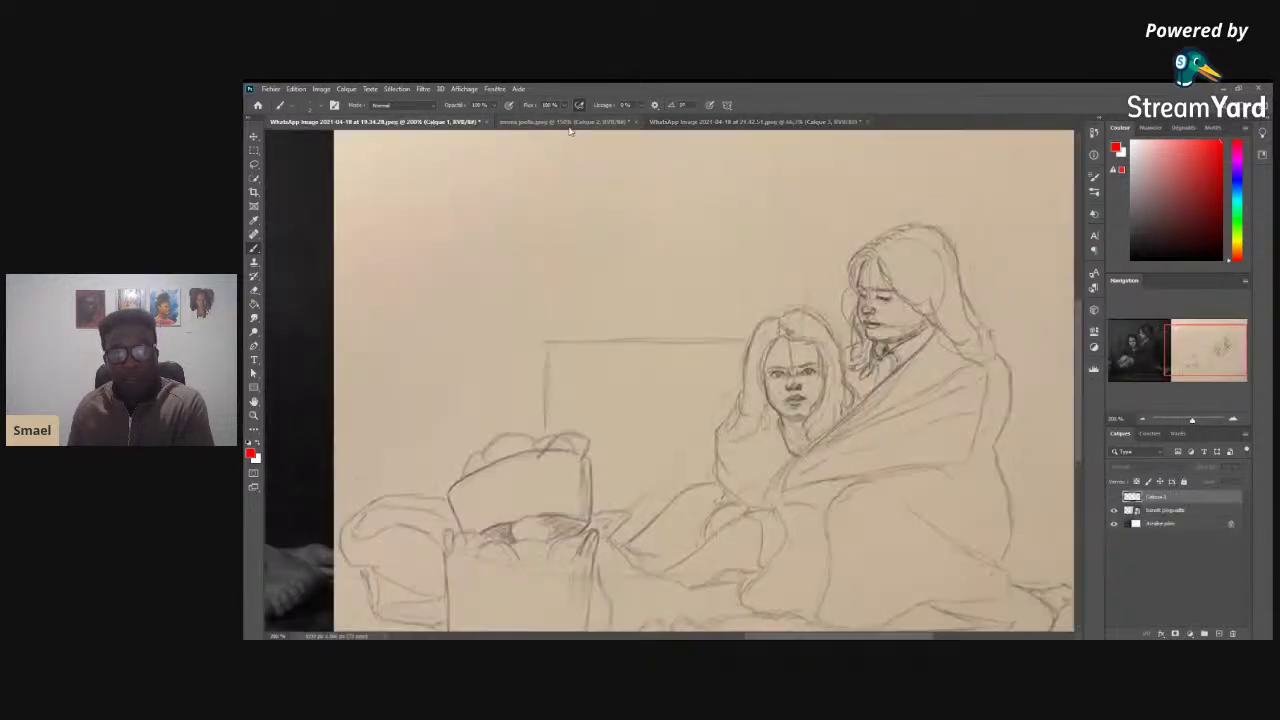
{"action": "left_click", "coordinate": [581, 122]}
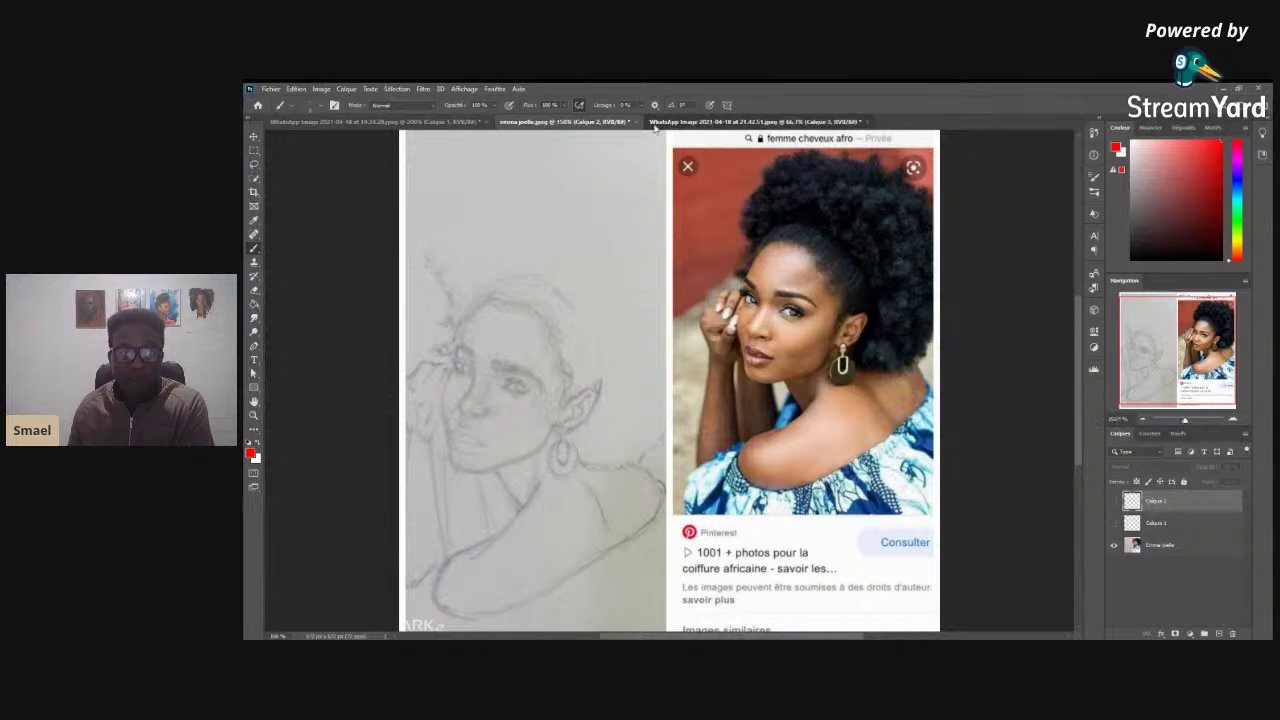
{"action": "left_click", "coordinate": [700, 121]}
{"action": "left_click", "coordinate": [390, 122]}
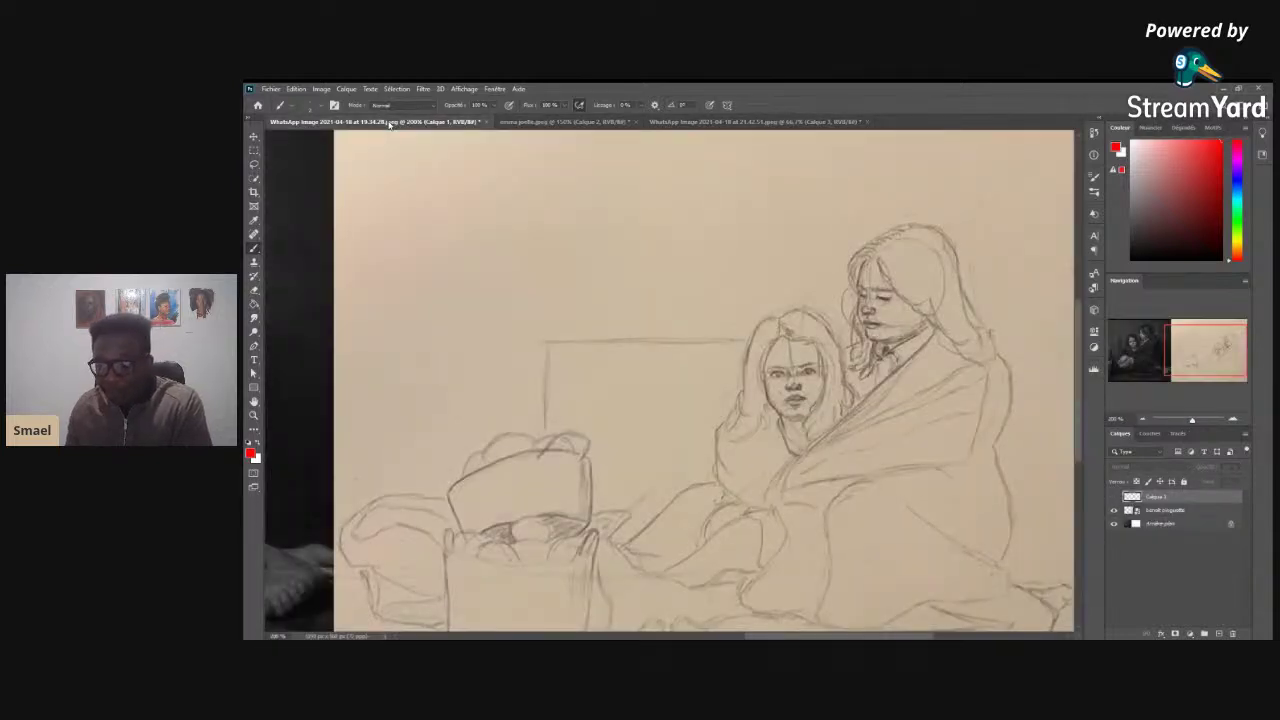
{"action": "left_click", "coordinate": [590, 122]}
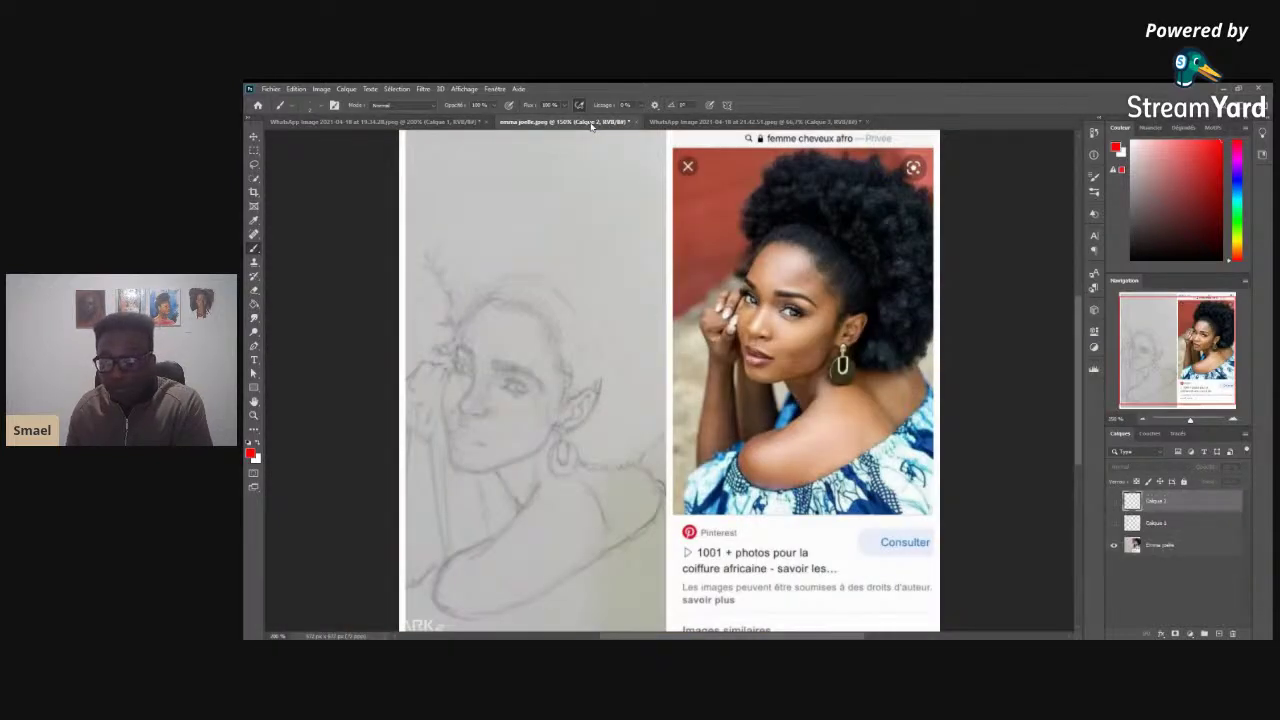
{"action": "left_click", "coordinate": [770, 122]}
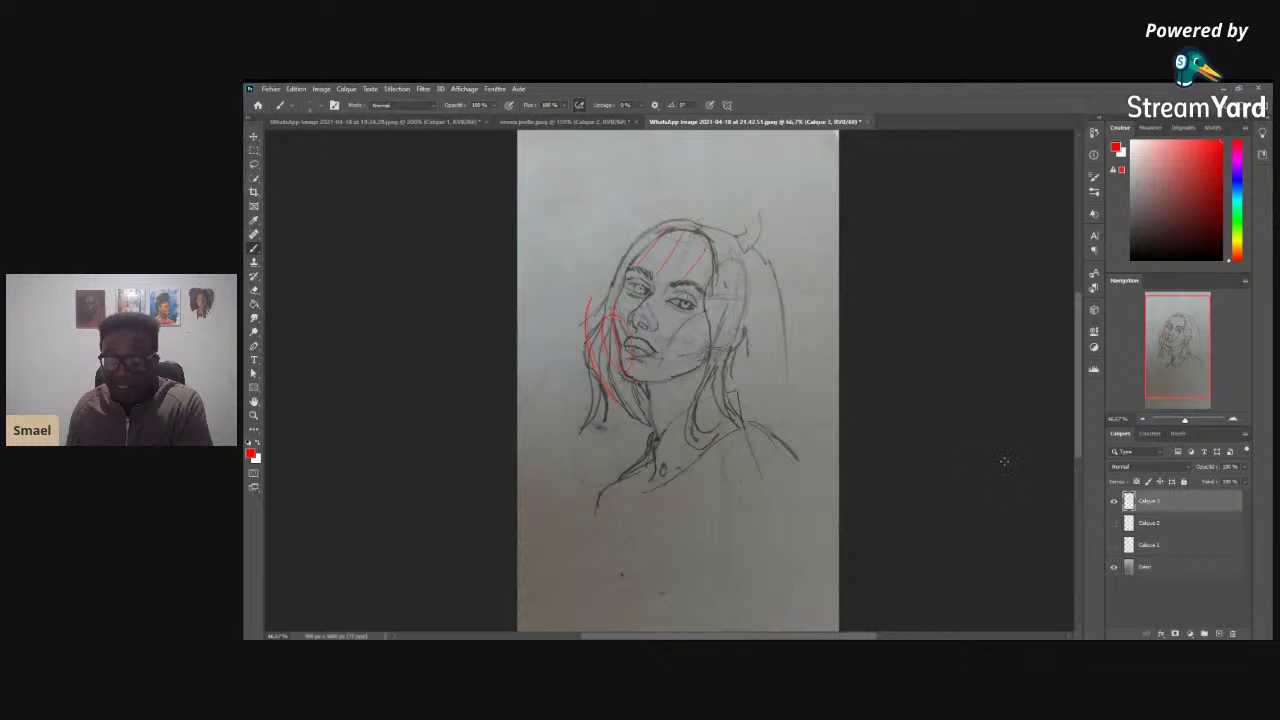
- Look over the standalone woman's sketch once more and weigh it against the huddled figures and the afro-haired woman's portrait
{"action": "scroll", "coordinate": [1080, 410], "scroll_direction": "down", "scroll_amount": 5}
{"action": "scroll", "coordinate": [1080, 410], "scroll_direction": "up", "scroll_amount": 4}
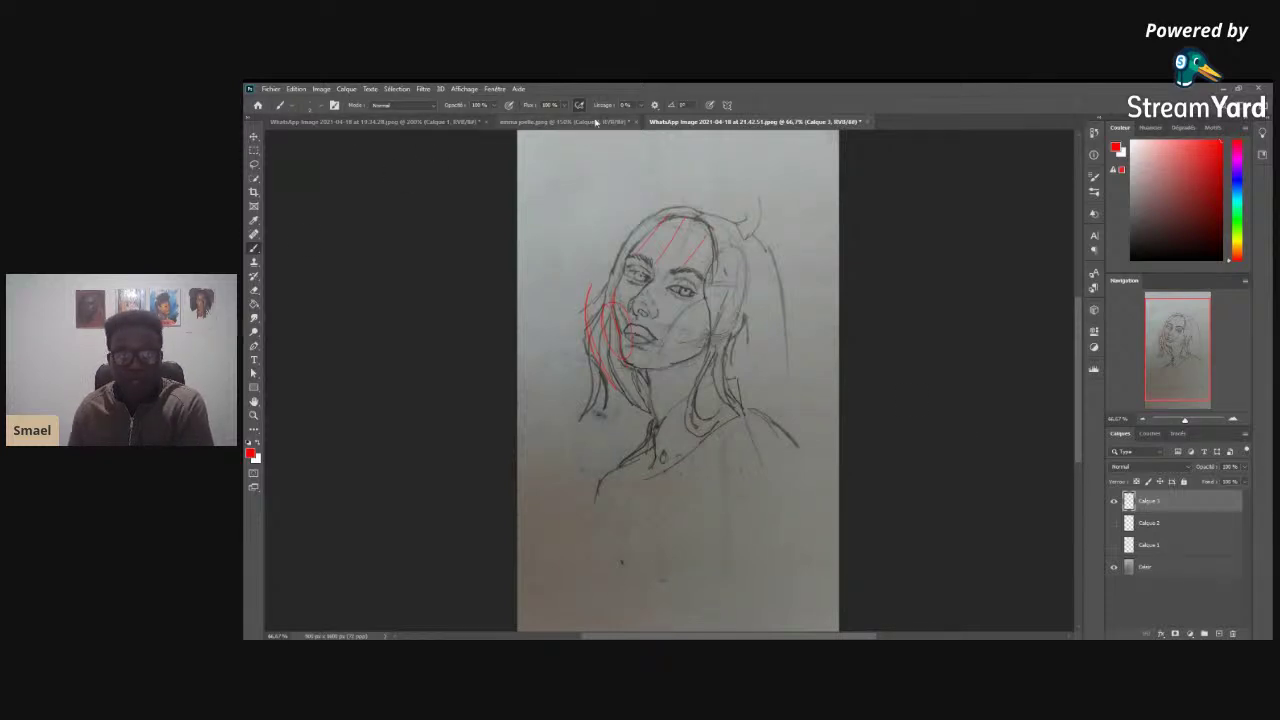
{"action": "left_click", "coordinate": [565, 121]}
{"action": "left_click", "coordinate": [375, 121]}
{"action": "left_click", "coordinate": [734, 121]}
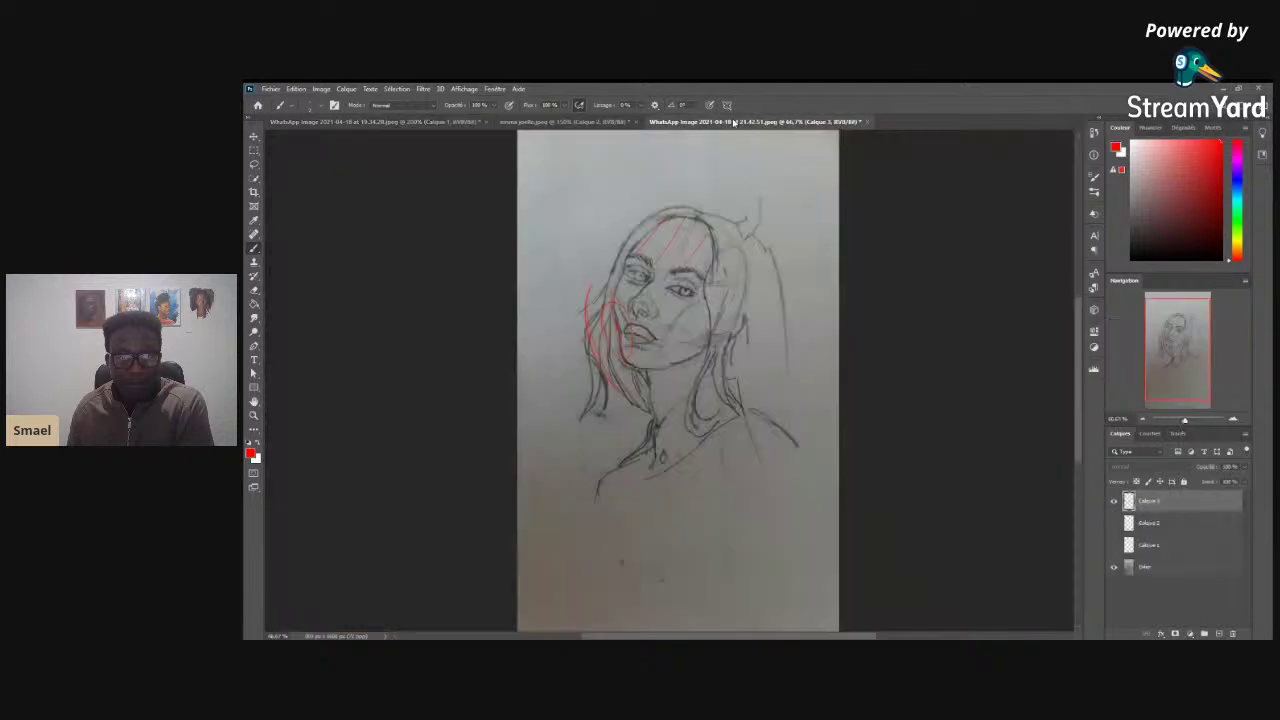
{"action": "left_click", "coordinate": [438, 125]}
{"action": "left_click", "coordinate": [618, 122]}
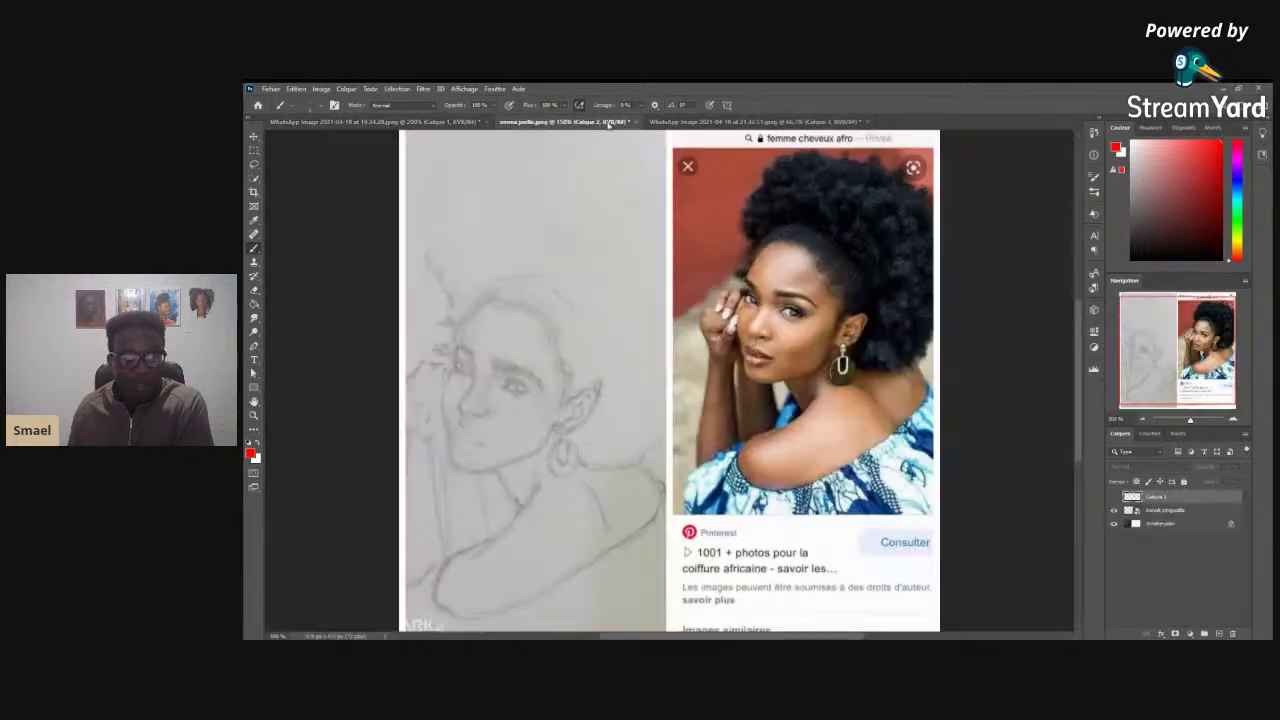
{"action": "left_click", "coordinate": [760, 122]}
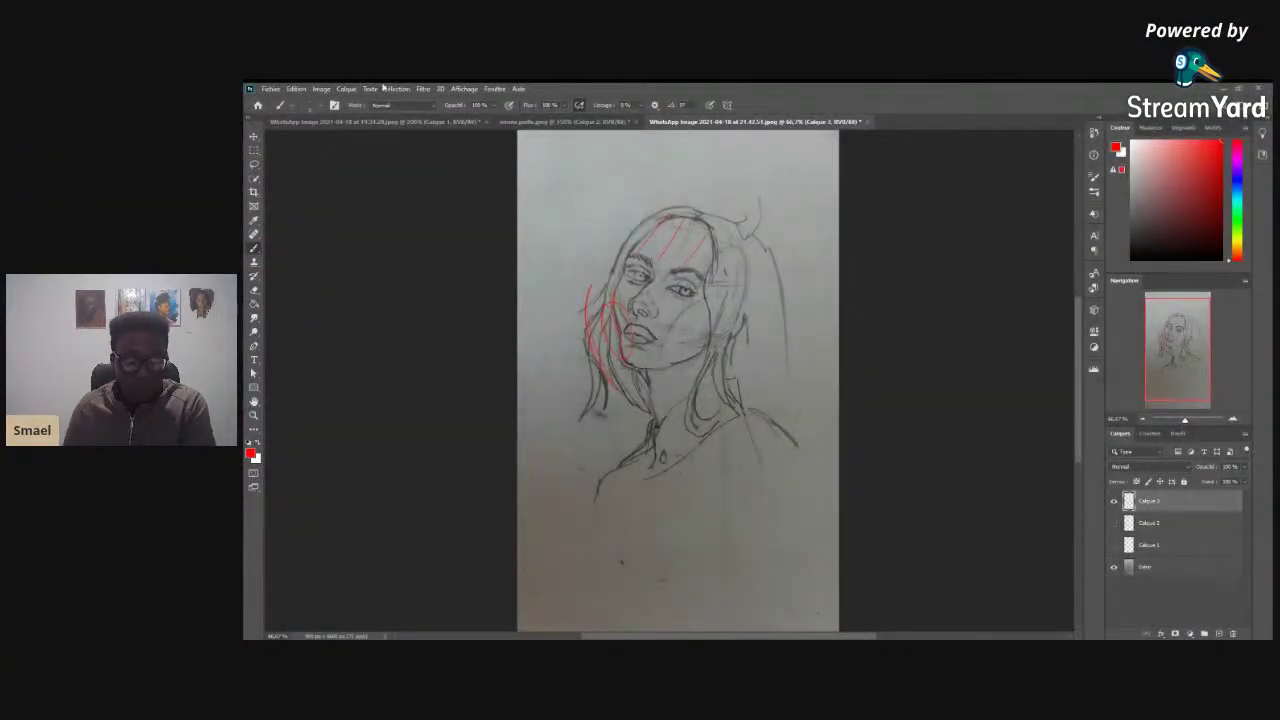
{"action": "left_click", "coordinate": [370, 122]}
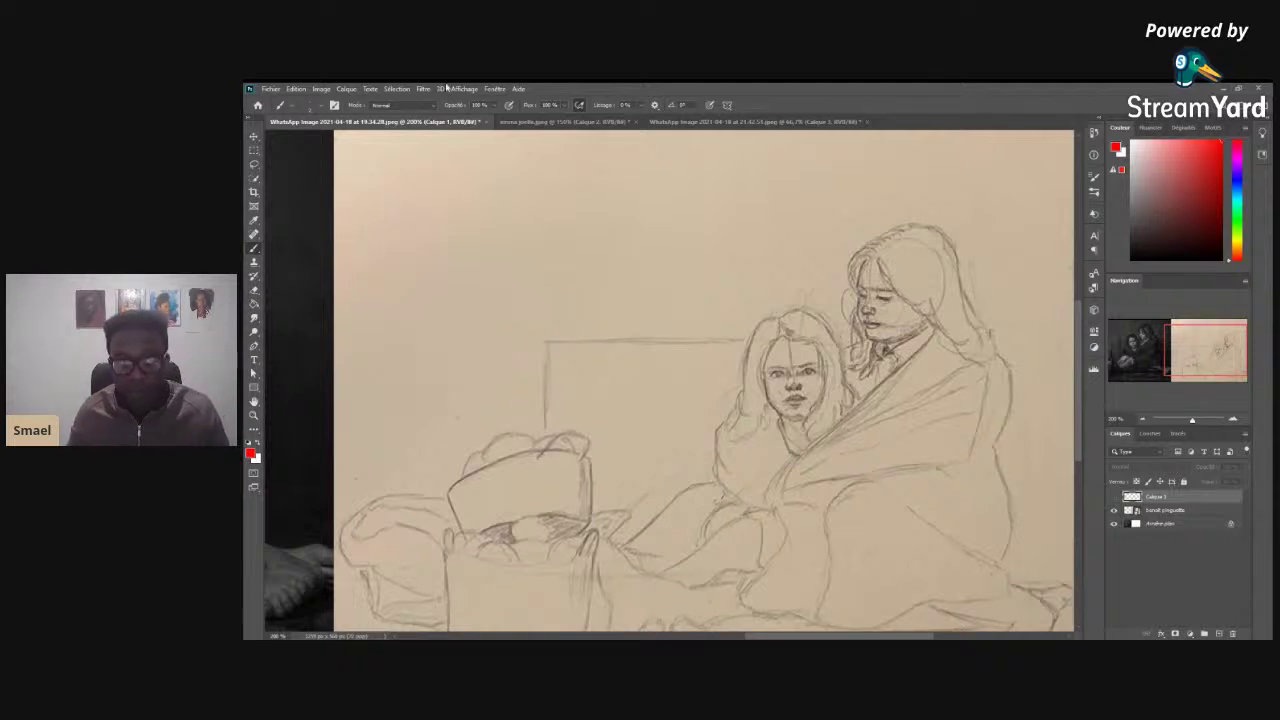
{"action": "left_click", "coordinate": [540, 121]}
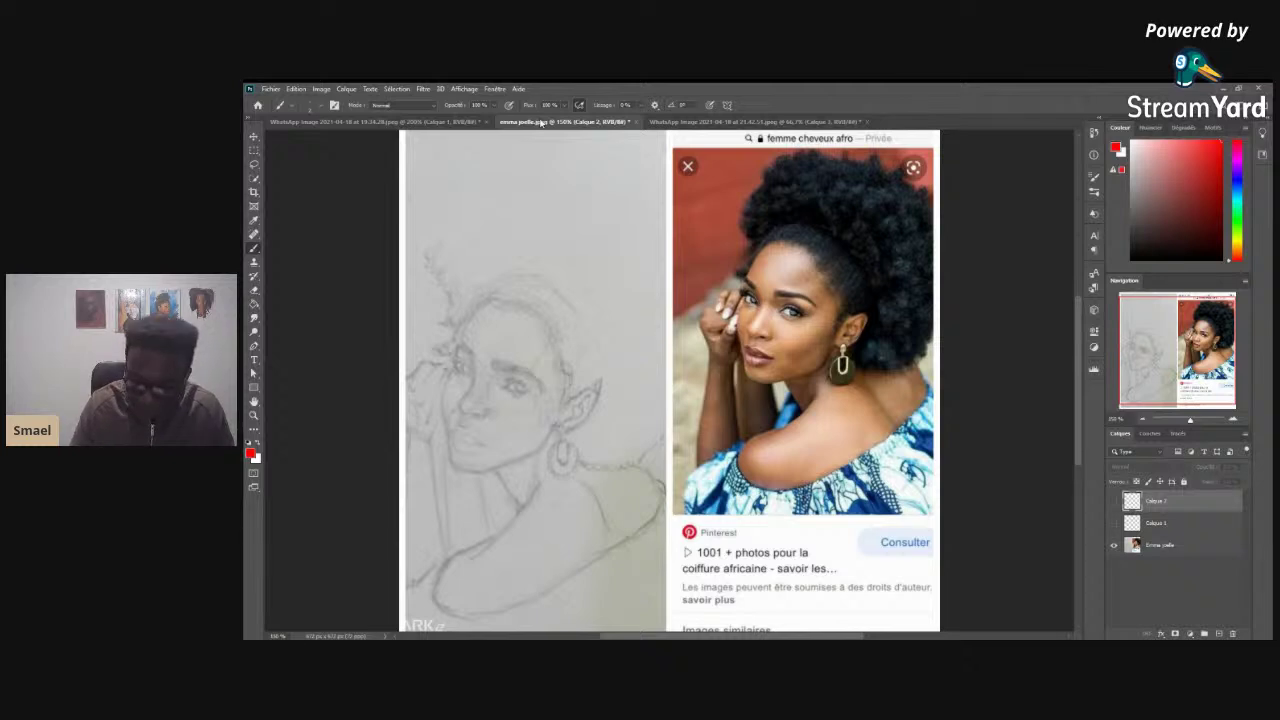
- Extend the canvas of the standalone woman's sketch with the Crop tool, adding a blank area to the left of the drawing
{"action": "left_click", "coordinate": [766, 122]}
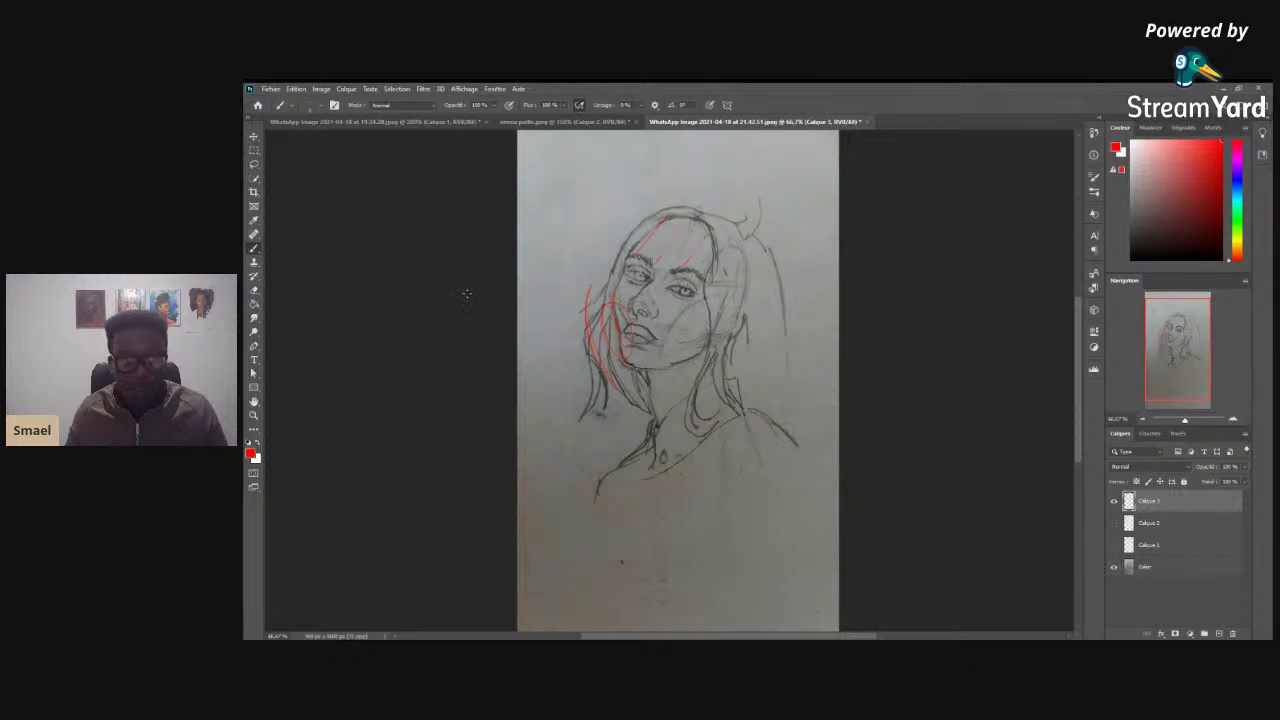
{"action": "left_click", "coordinate": [1145, 420]}
{"action": "left_click", "coordinate": [1145, 420]}
{"action": "left_click", "coordinate": [1145, 420]}
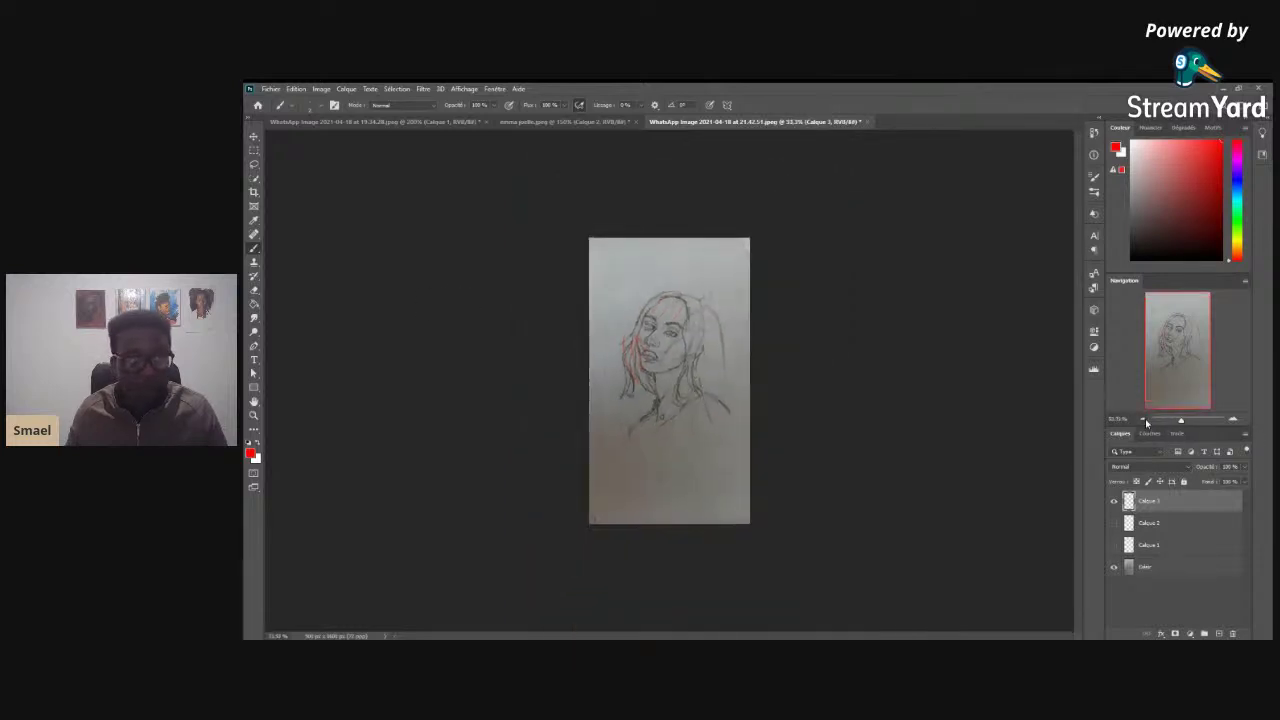
{"action": "left_click", "coordinate": [253, 191]}
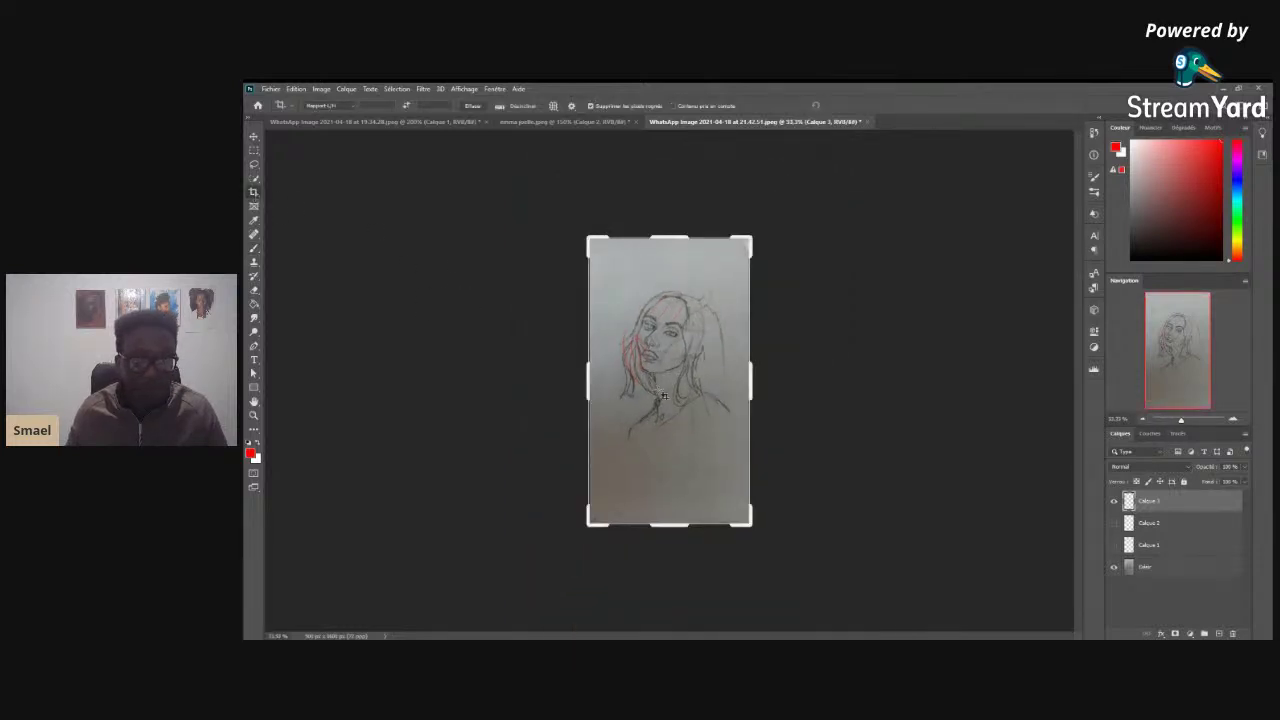
{"action": "left_click_drag", "start_coordinate": [592, 381], "coordinate": [491, 373]}
{"action": "key", "text": "Return"}
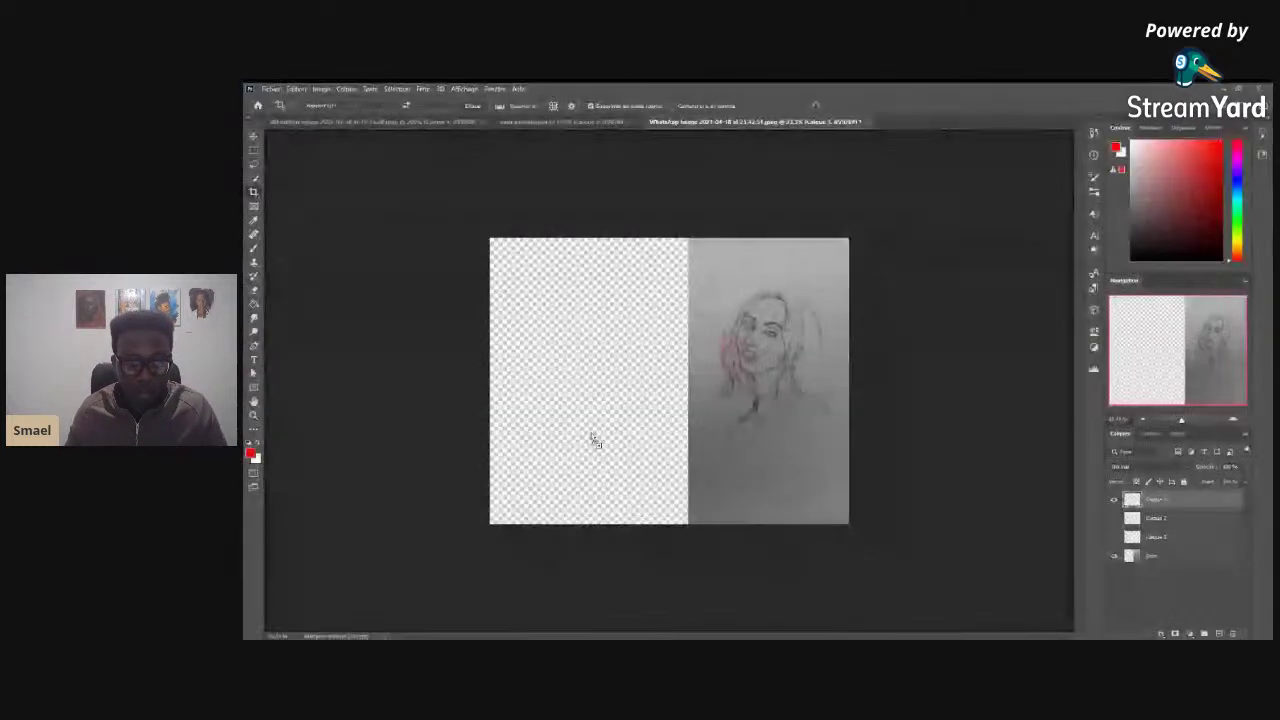
- Place the long-haired woman's Instagram photo in the blank canvas area, scaled to about the sketch's height and set against its left edge
{"action": "left_click_drag", "start_coordinate": [591, 437], "coordinate": [553, 473]}
{"action": "left_click_drag", "start_coordinate": [561, 353], "coordinate": [563, 190]}
{"action": "left_click_drag", "start_coordinate": [580, 274], "coordinate": [601, 276]}
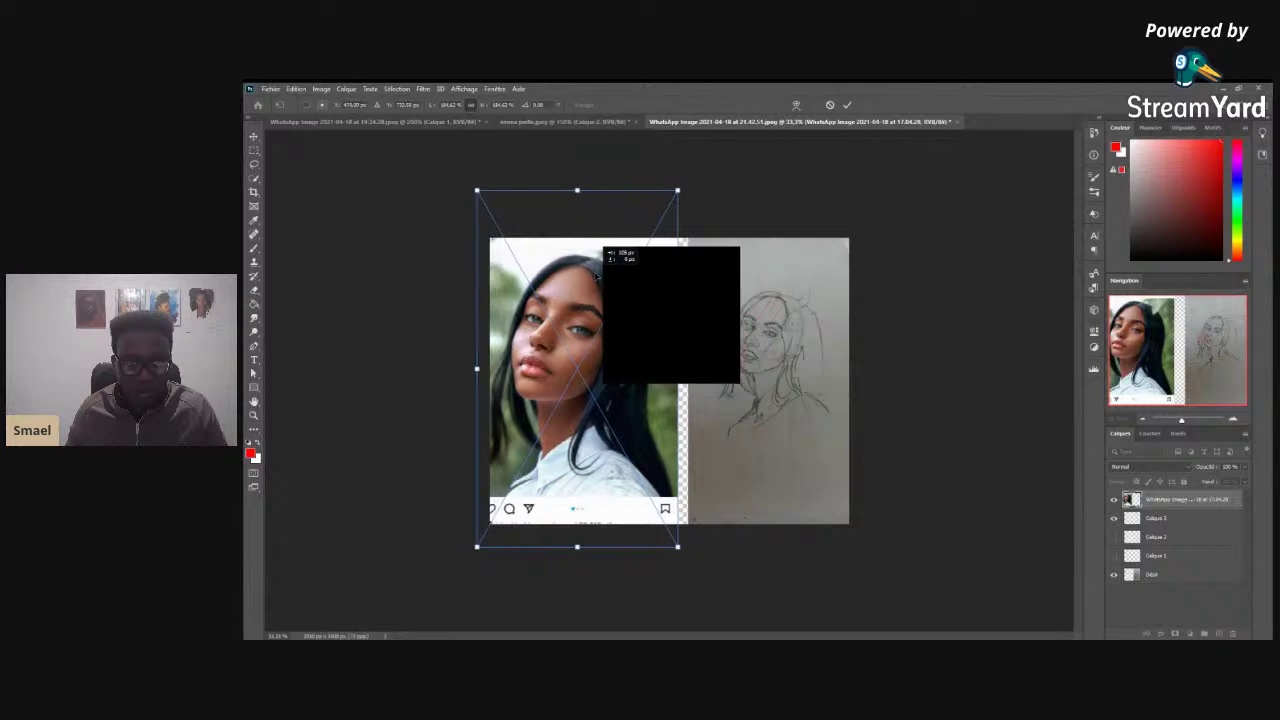
{"action": "left_click_drag", "start_coordinate": [577, 190], "coordinate": [578, 238]}
{"action": "left_click_drag", "start_coordinate": [580, 290], "coordinate": [597, 310]}
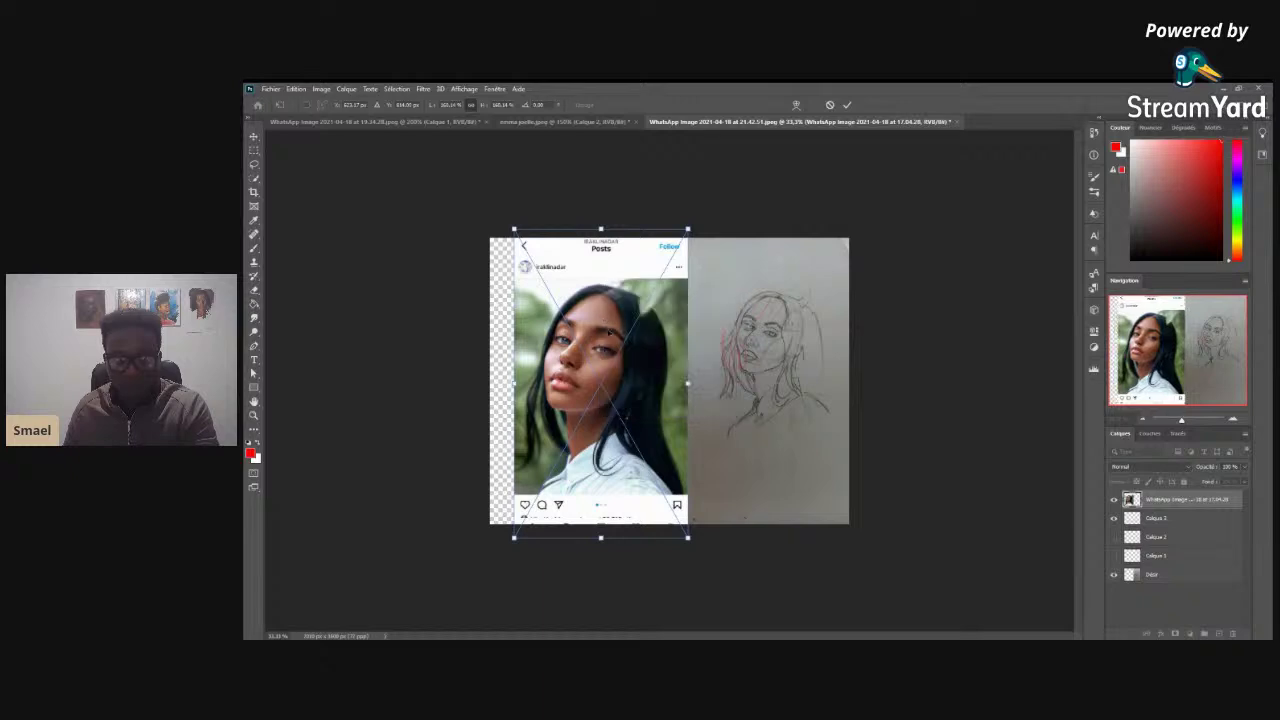
{"action": "key", "text": "Return"}
- Crop the long-haired woman's document to remove the transparent strip beside the Instagram photo
{"action": "key", "text": "c"}
{"action": "left_click_drag", "start_coordinate": [489, 376], "coordinate": [500, 372]}
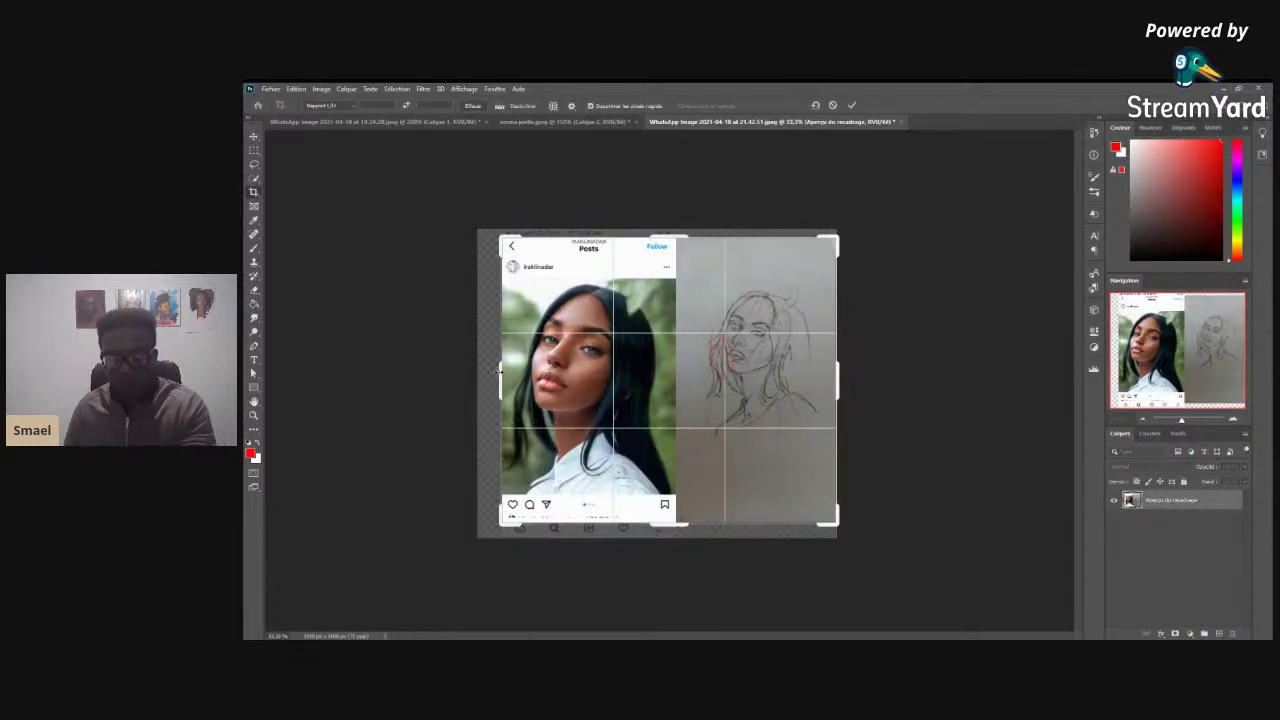
{"action": "key", "text": "Return"}
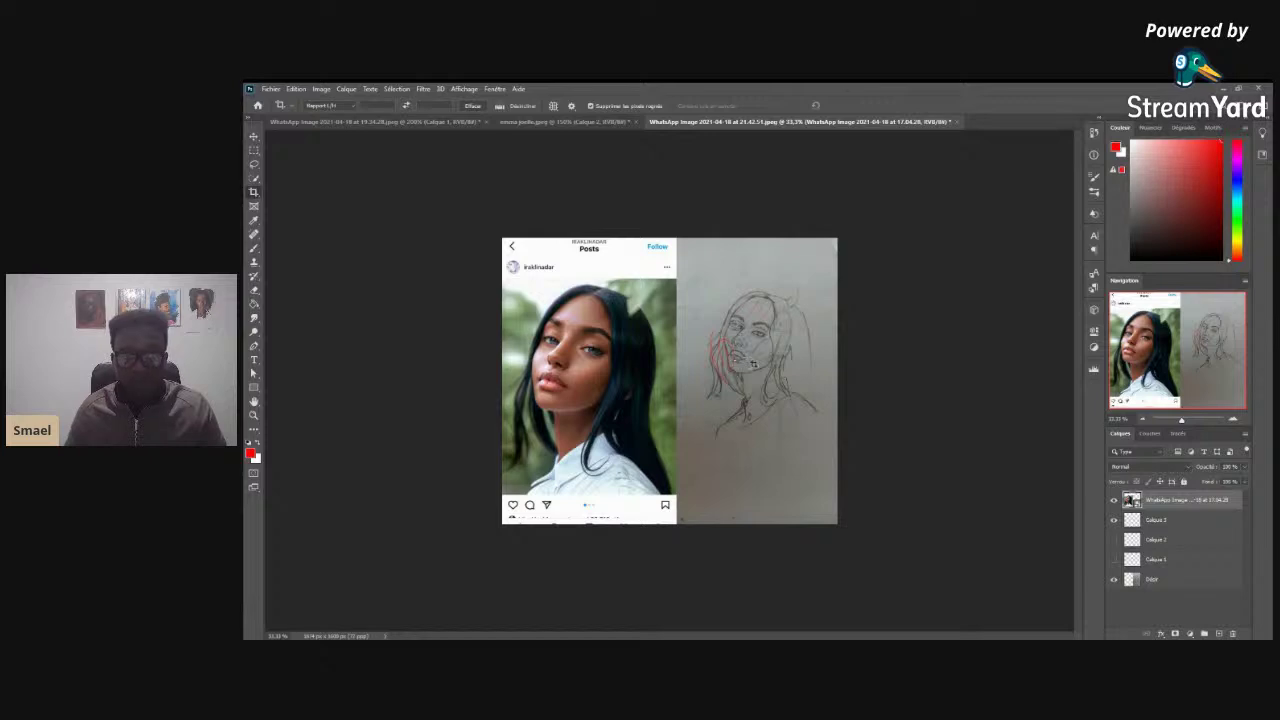
- Crop the top and bottom of the long-haired woman's document so the Instagram header and icon row are cut away
{"action": "left_click", "coordinate": [253, 191]}
{"action": "left_click_drag", "start_coordinate": [689, 245], "coordinate": [689, 282]}
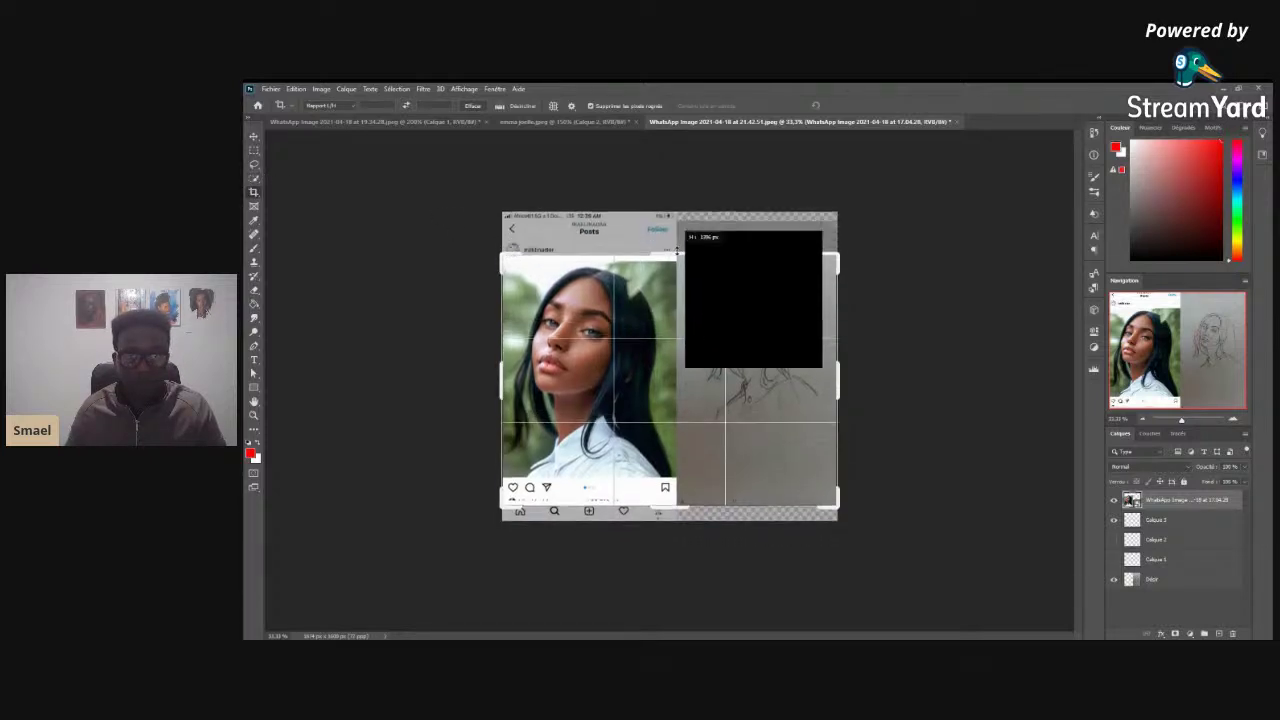
{"action": "left_click_drag", "start_coordinate": [684, 510], "coordinate": [683, 492]}
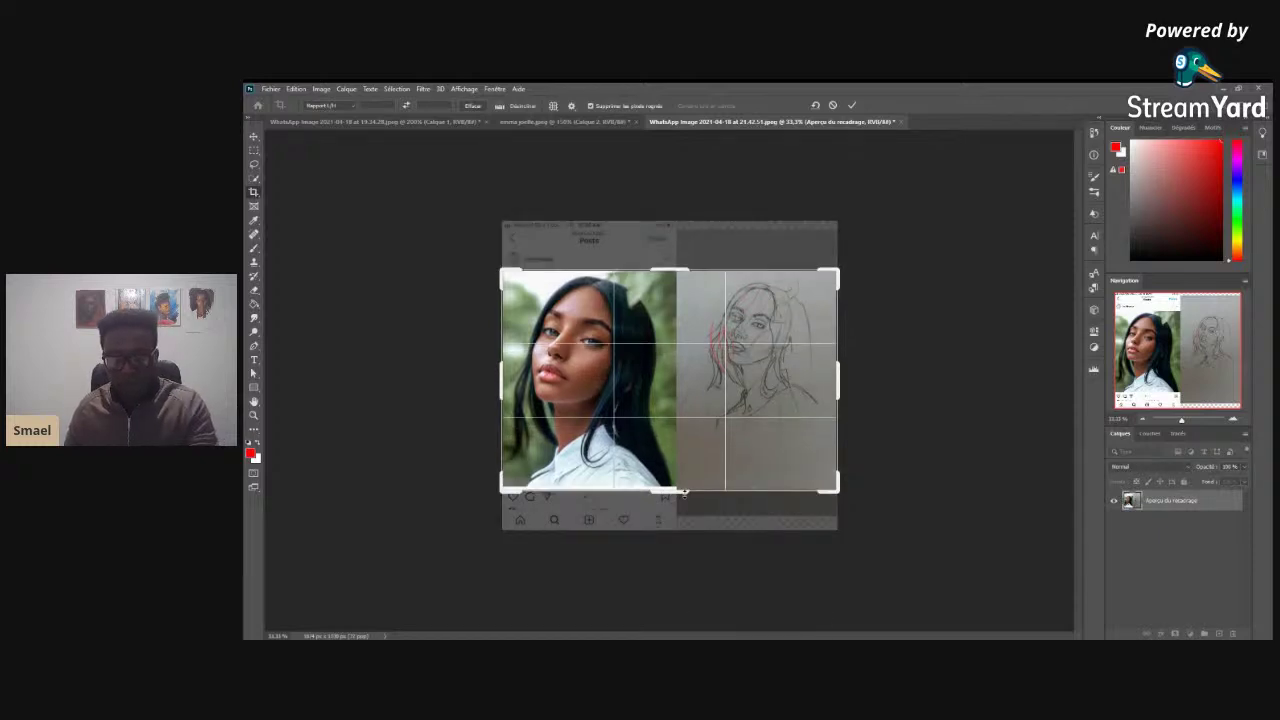
{"action": "key", "text": "Return"}
{"action": "left_click", "coordinate": [1236, 421]}
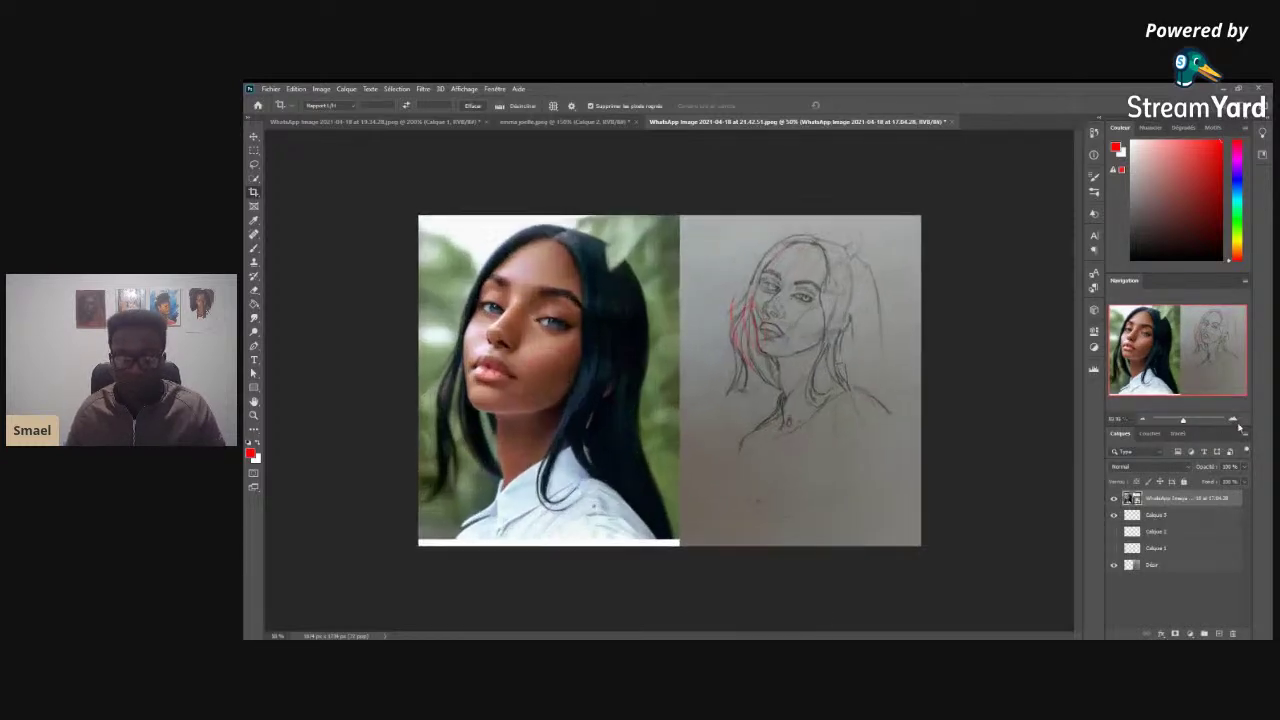
{"action": "left_click", "coordinate": [1239, 427]}
- Compare the afro-haired woman's and the huddled figures' documents with the long-haired woman's photo and sketch
{"action": "left_click", "coordinate": [560, 121]}
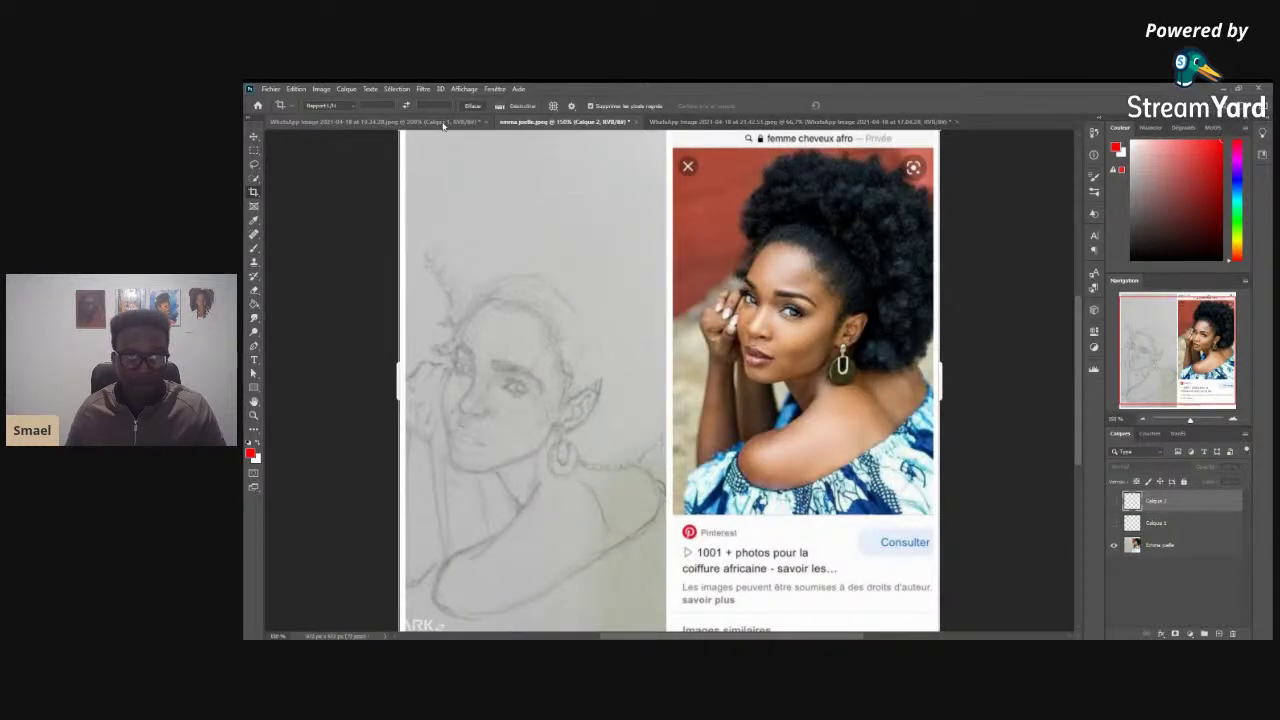
{"action": "left_click", "coordinate": [443, 122]}
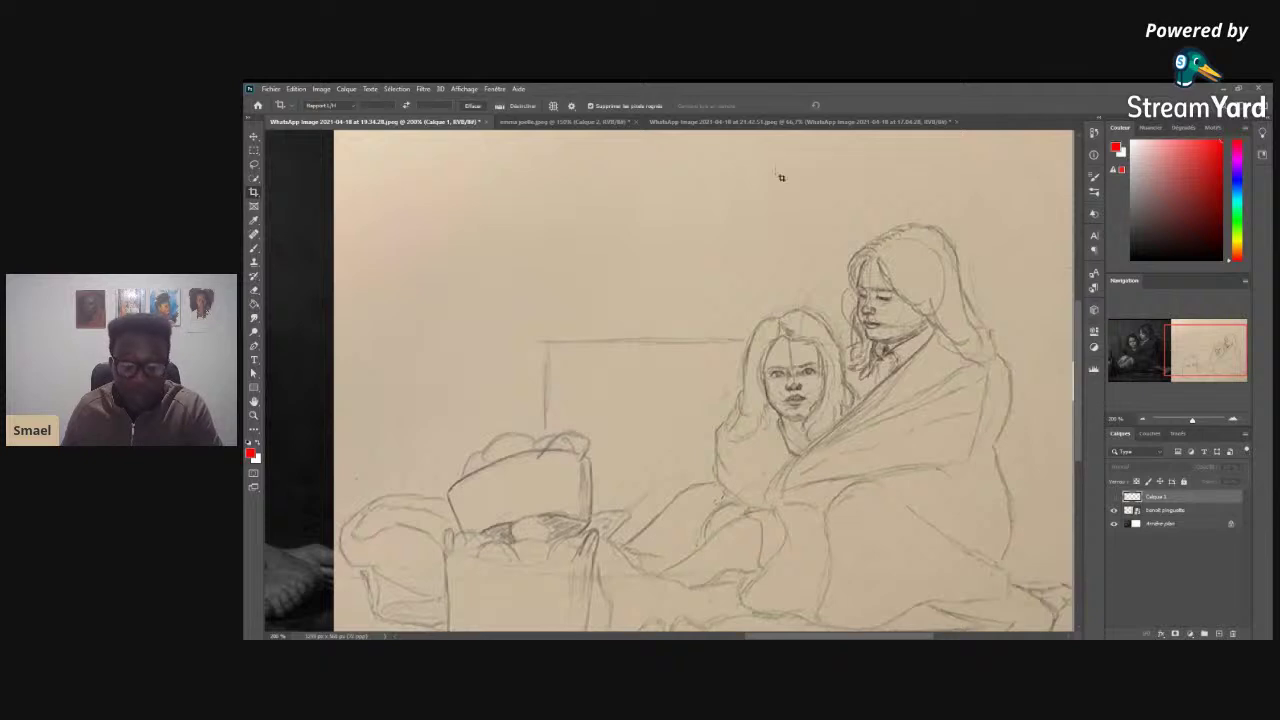
{"action": "left_click", "coordinate": [565, 121]}
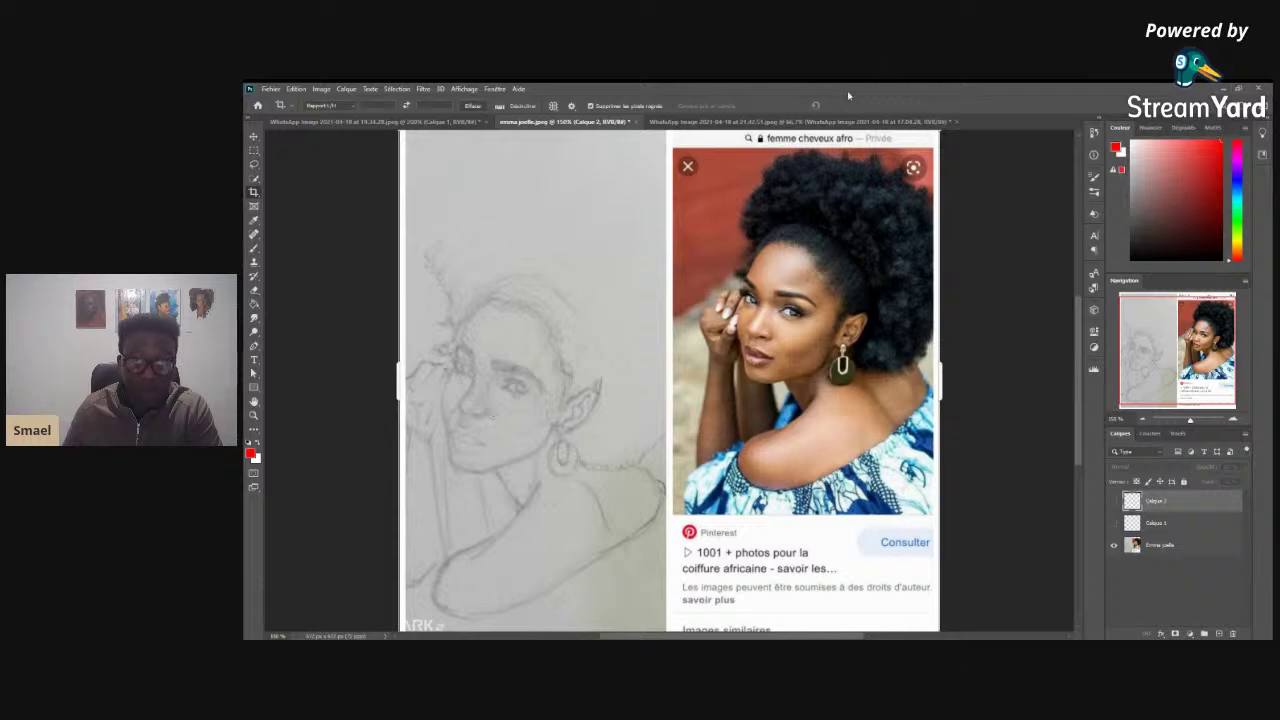
{"action": "left_click", "coordinate": [822, 124]}
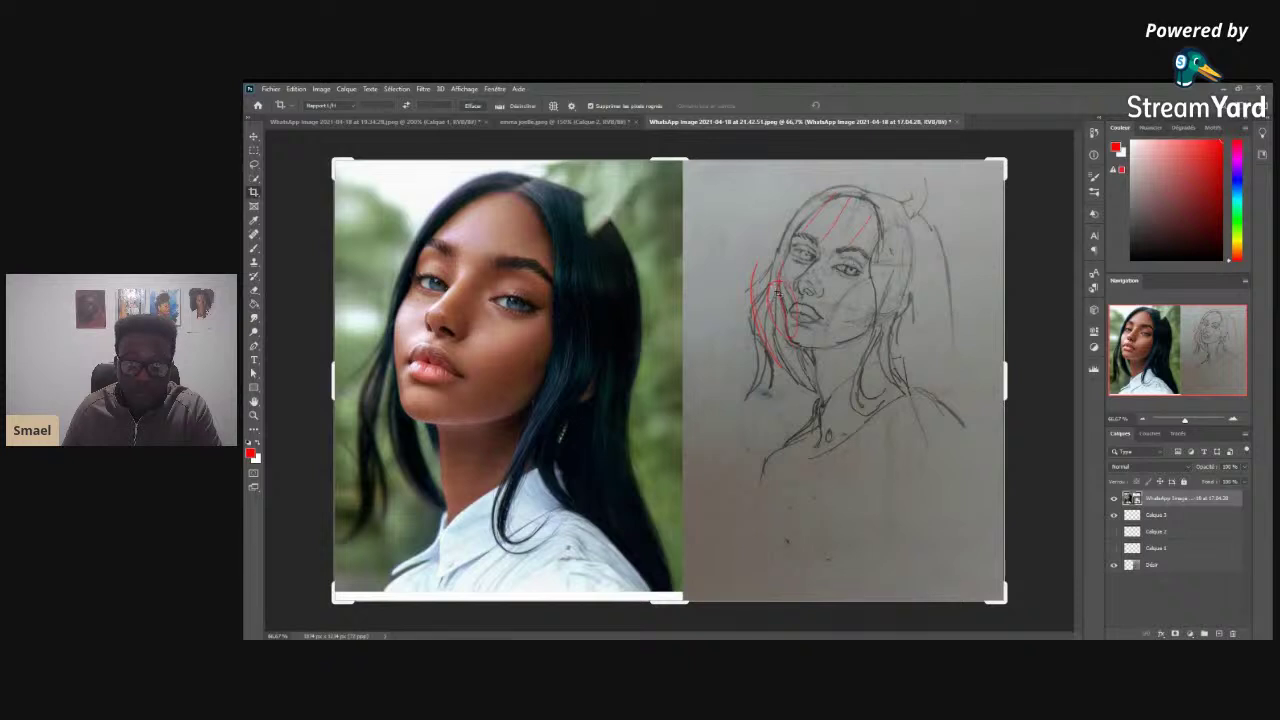
- Hide the red correction strokes on the long-haired woman's sketch and check the other two documents for visible annotations
{"action": "left_click", "coordinate": [1115, 500]}
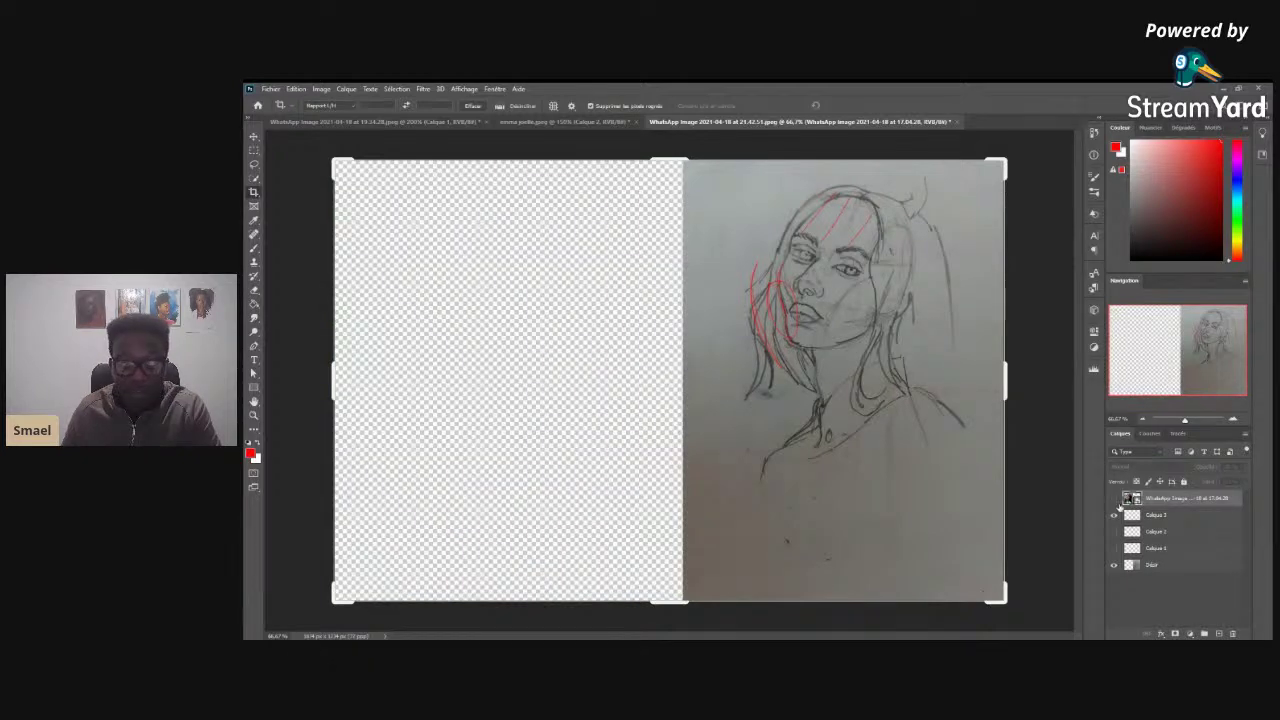
{"action": "left_click", "coordinate": [1115, 500]}
{"action": "left_click", "coordinate": [1114, 514]}
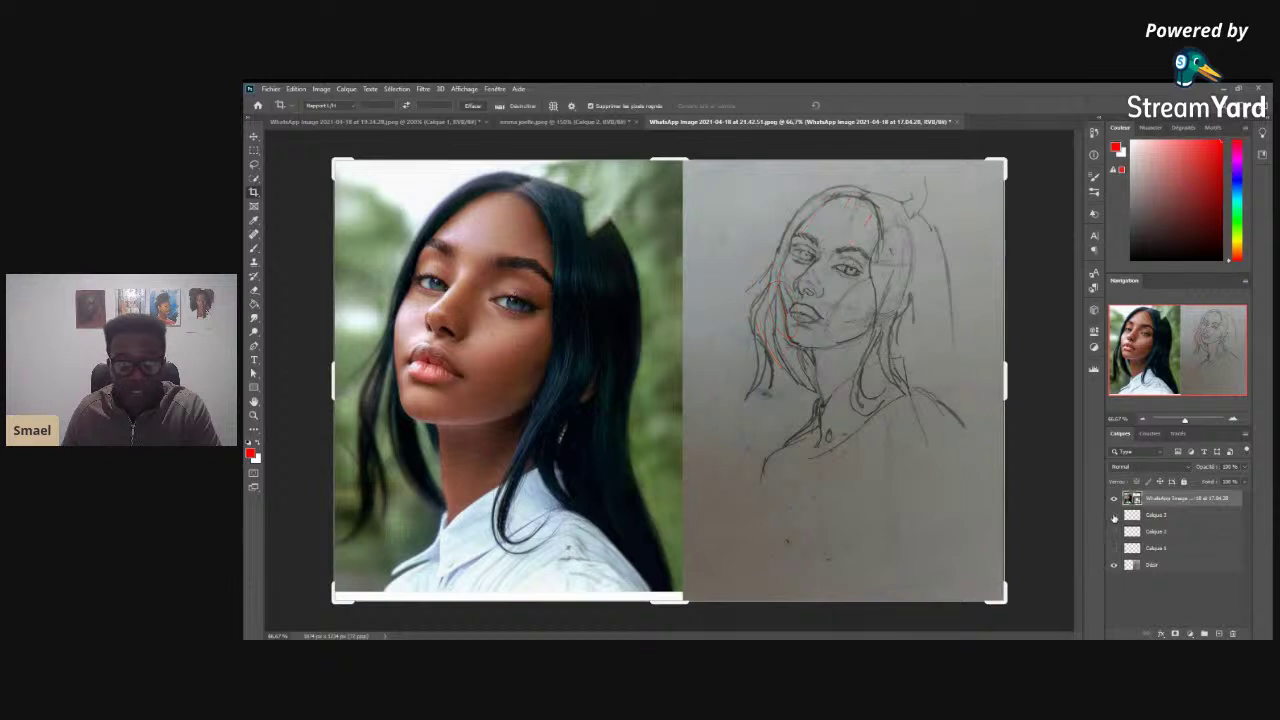
{"action": "left_click", "coordinate": [440, 122]}
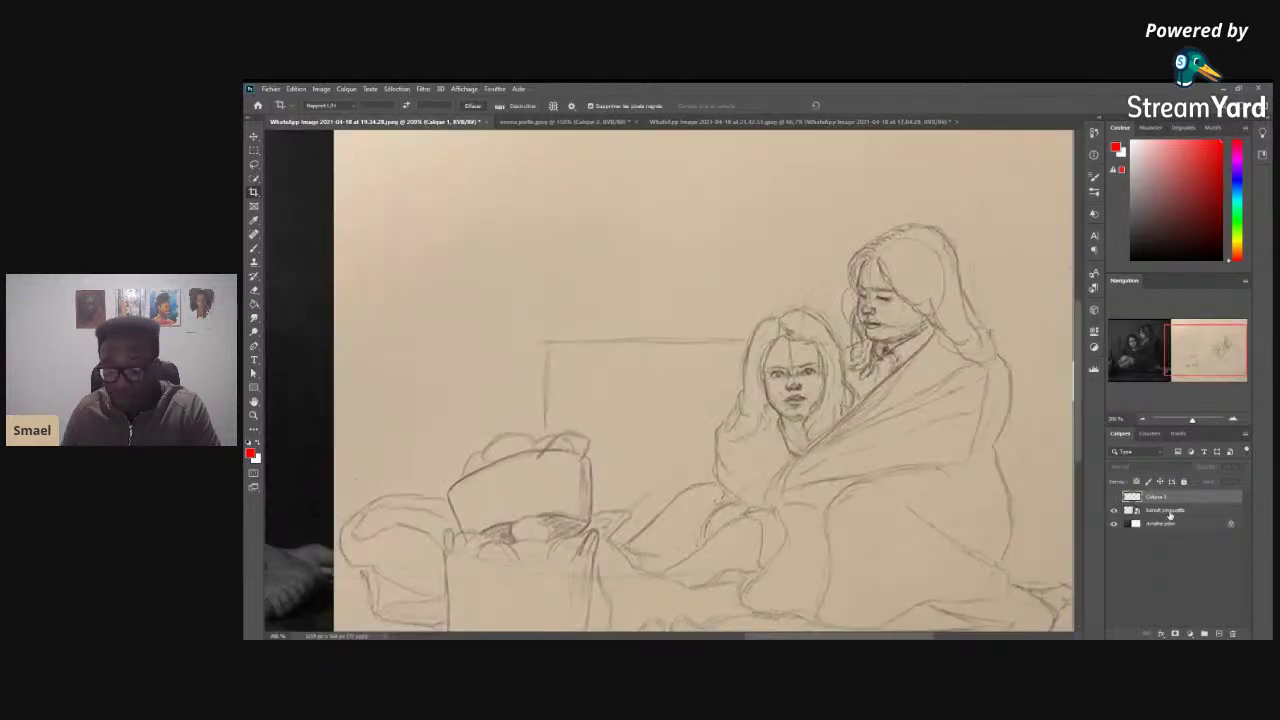
{"action": "left_click", "coordinate": [603, 122]}
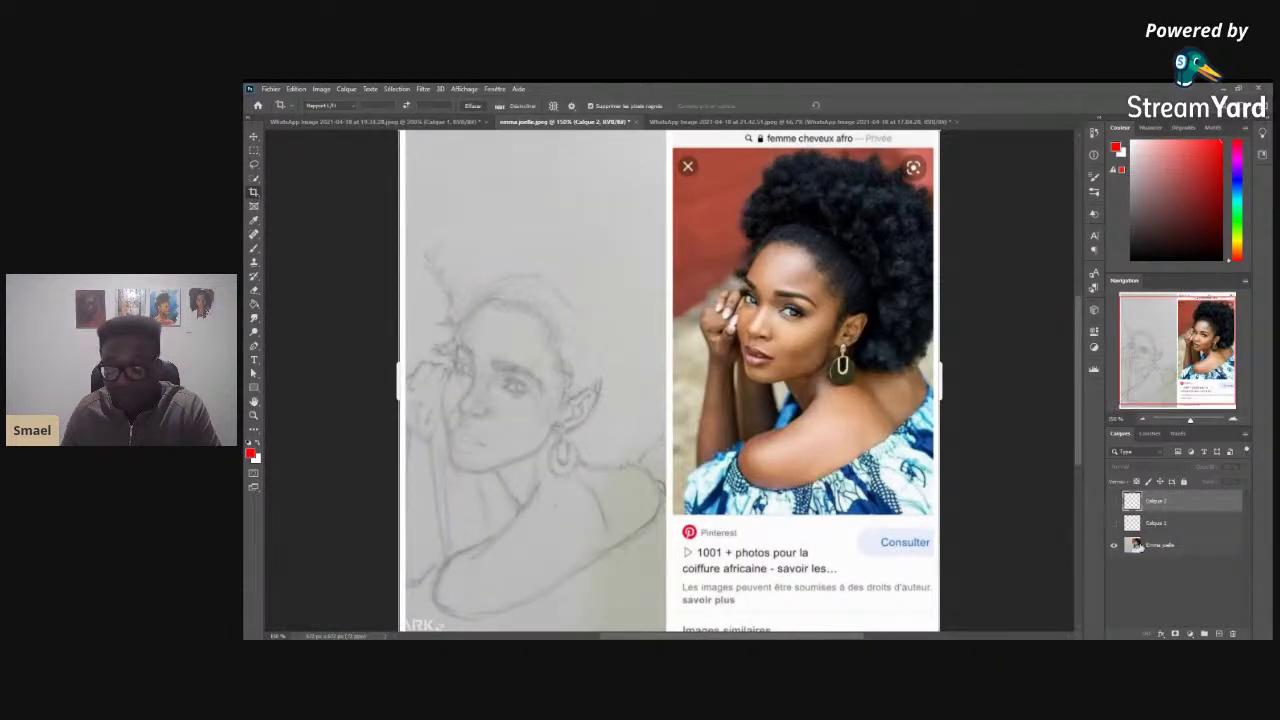
{"action": "left_click", "coordinate": [800, 121]}
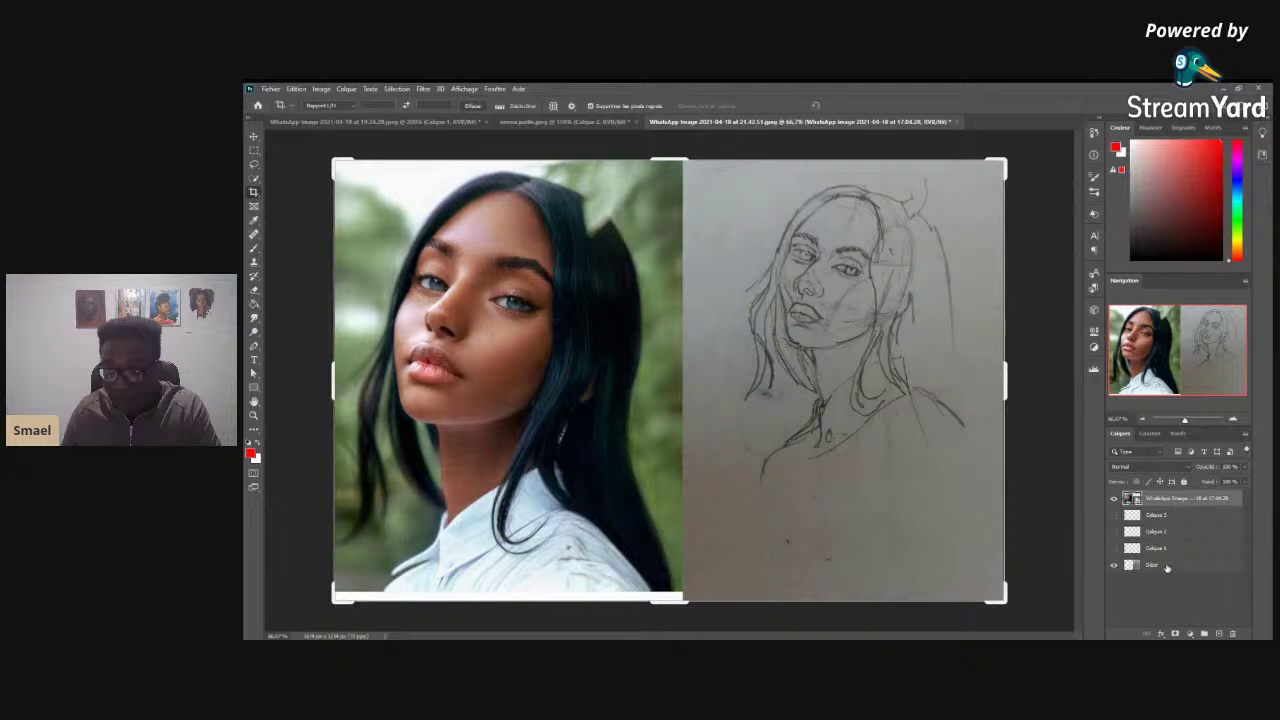
- Float the huddled figures' document in its own narrower window, zoom it out to 66.7%, and place it in the workspace's lower area
{"action": "mouse_move", "coordinate": [448, 121]}
{"action": "left_mouse_down"}
{"action": "mouse_move", "coordinate": [520, 160]}
{"action": "mouse_move", "coordinate": [555, 151]}
{"action": "left_mouse_up"}
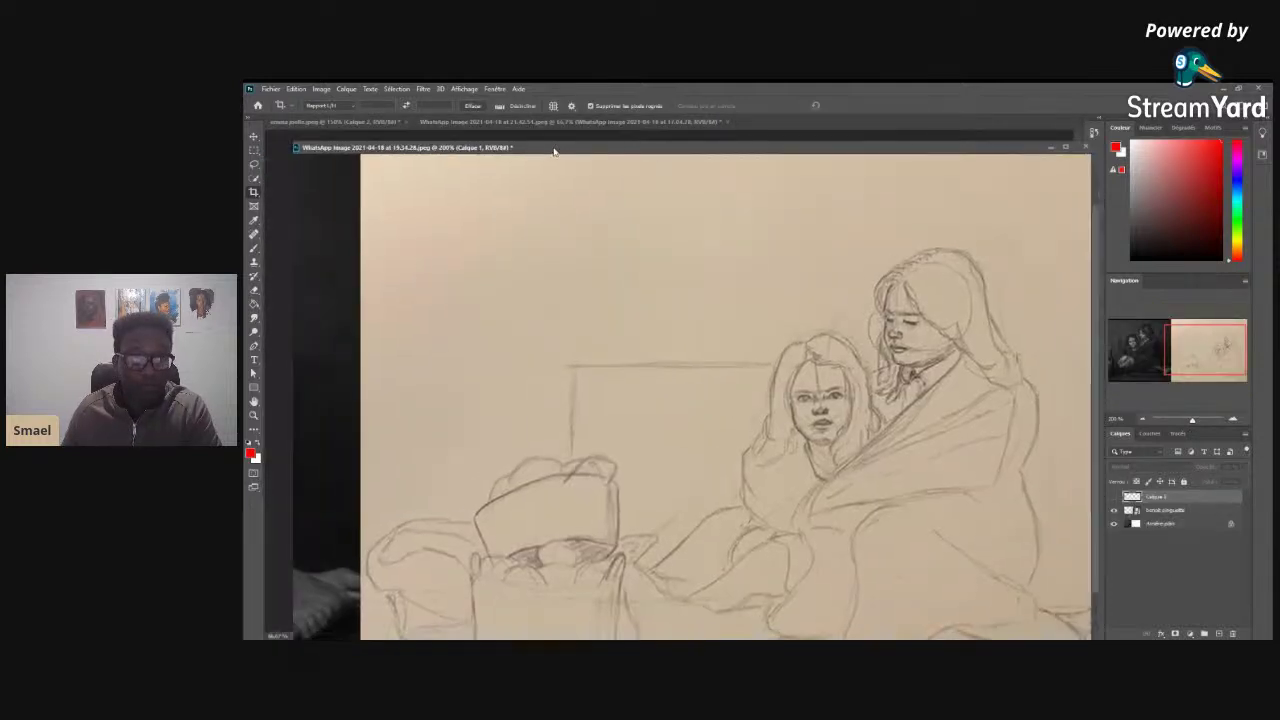
{"action": "left_click_drag", "start_coordinate": [292, 332], "coordinate": [585, 327]}
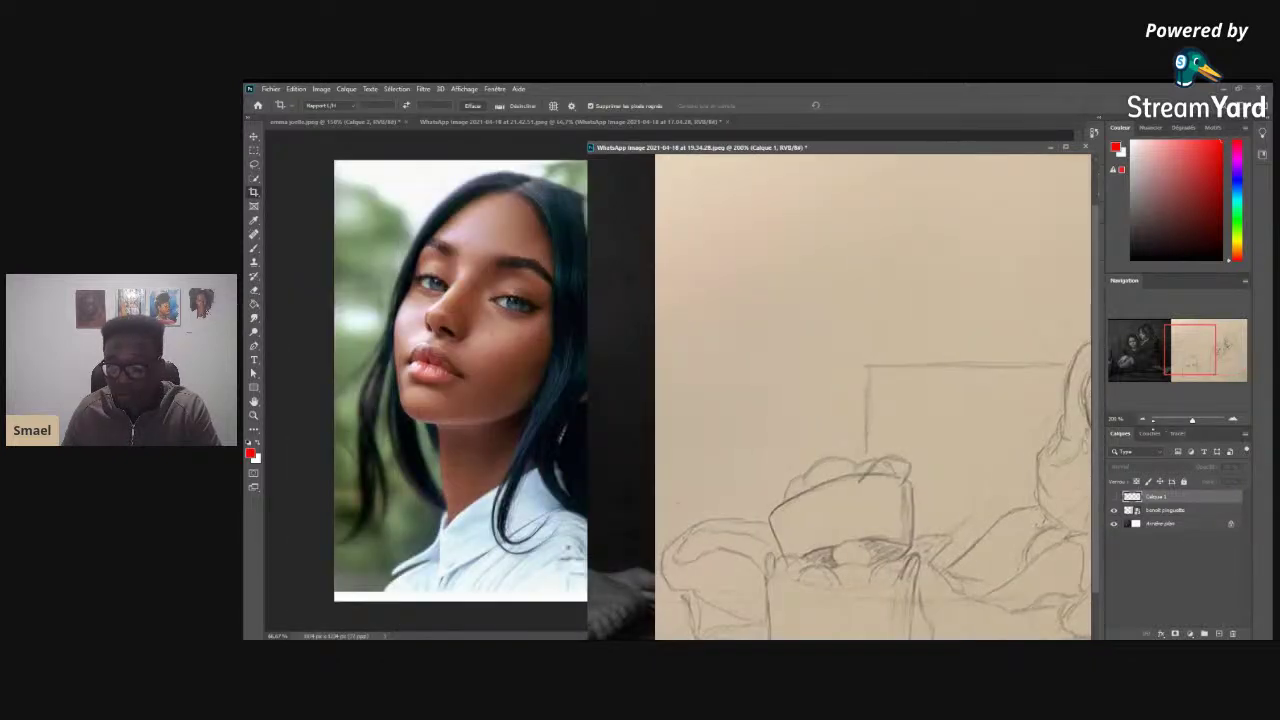
{"action": "left_click", "coordinate": [1143, 420]}
{"action": "left_click", "coordinate": [1143, 420]}
{"action": "left_click", "coordinate": [1143, 420]}
{"action": "left_click", "coordinate": [1143, 420]}
{"action": "left_click", "coordinate": [1143, 420]}
{"action": "left_click", "coordinate": [1143, 420]}
{"action": "mouse_move", "coordinate": [807, 153]}
{"action": "left_mouse_down"}
{"action": "mouse_move", "coordinate": [563, 155]}
{"action": "mouse_move", "coordinate": [598, 276]}
{"action": "mouse_move", "coordinate": [598, 378]}
{"action": "left_mouse_up"}
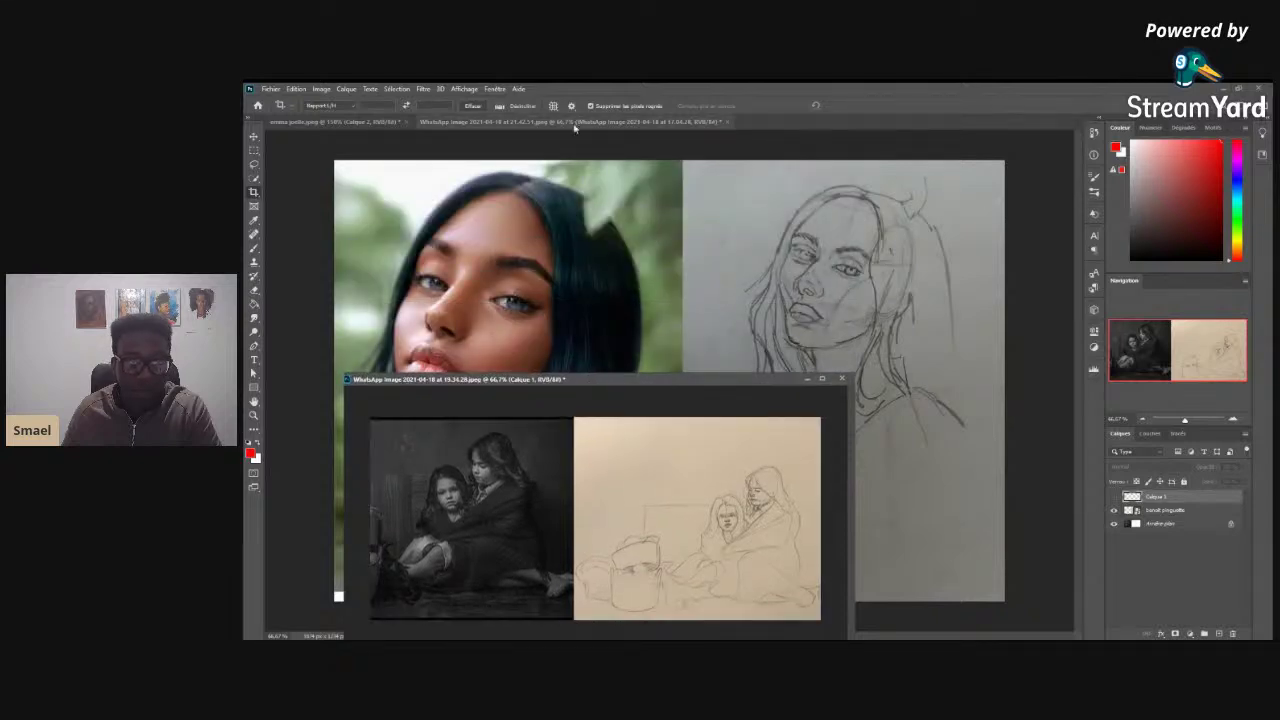
- Float the long-haired woman's document in its own window, zoom it out to 33.3%, and narrow the window around the image pair
{"action": "left_click_drag", "start_coordinate": [575, 128], "coordinate": [575, 158]}
{"action": "key", "text": "ctrl+minus"}
{"action": "key", "text": "ctrl+minus"}
{"action": "left_click", "coordinate": [413, 331]}
{"action": "left_click", "coordinate": [417, 322]}
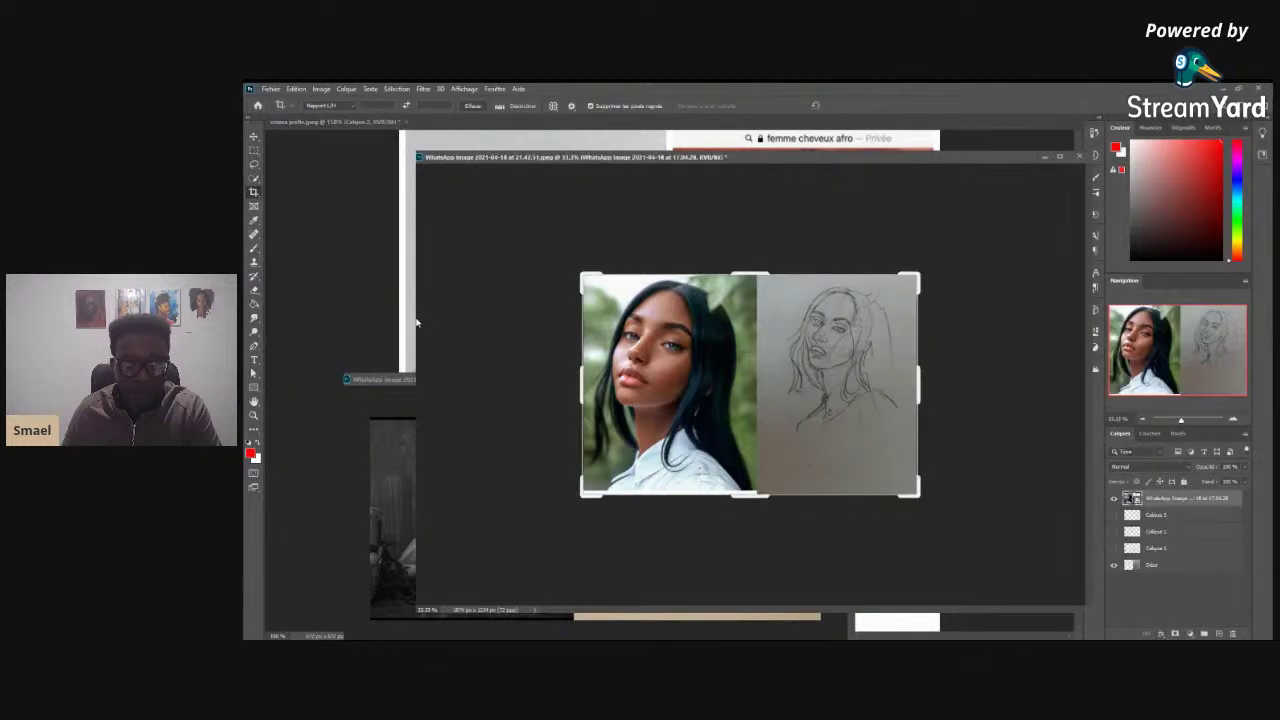
{"action": "left_click_drag", "start_coordinate": [417, 322], "coordinate": [734, 318]}
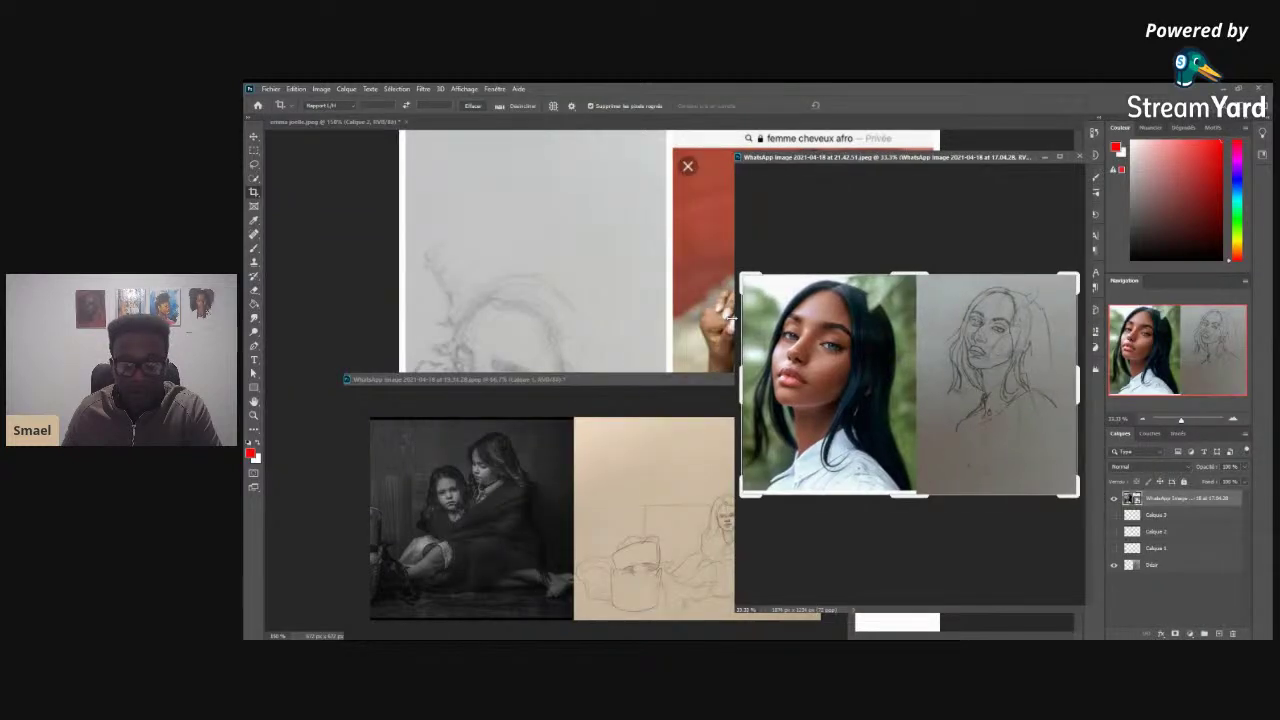
- Float the afro-haired woman's document in a smaller window above the huddled figures and zoom it out to 100%
{"action": "left_click", "coordinate": [612, 380]}
{"action": "left_click", "coordinate": [362, 133]}
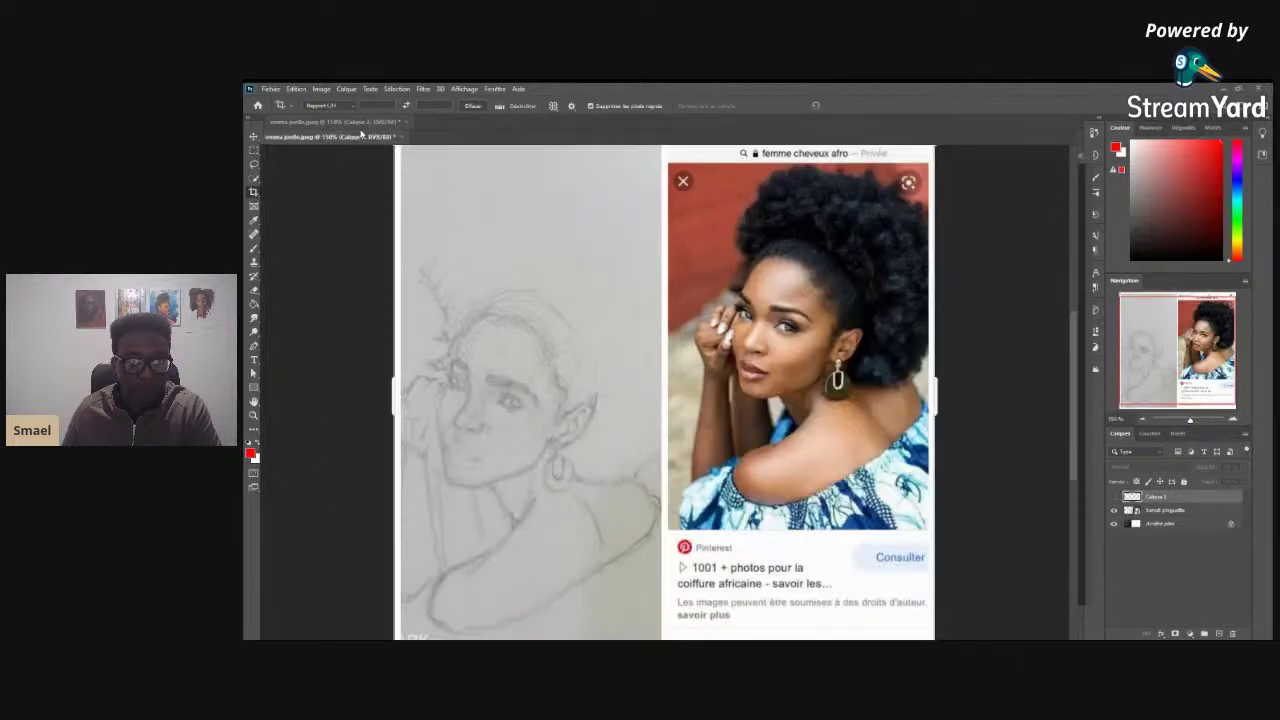
{"action": "left_click", "coordinate": [362, 133]}
{"action": "left_click_drag", "start_coordinate": [808, 132], "coordinate": [674, 352]}
{"action": "left_click_drag", "start_coordinate": [579, 347], "coordinate": [579, 137]}
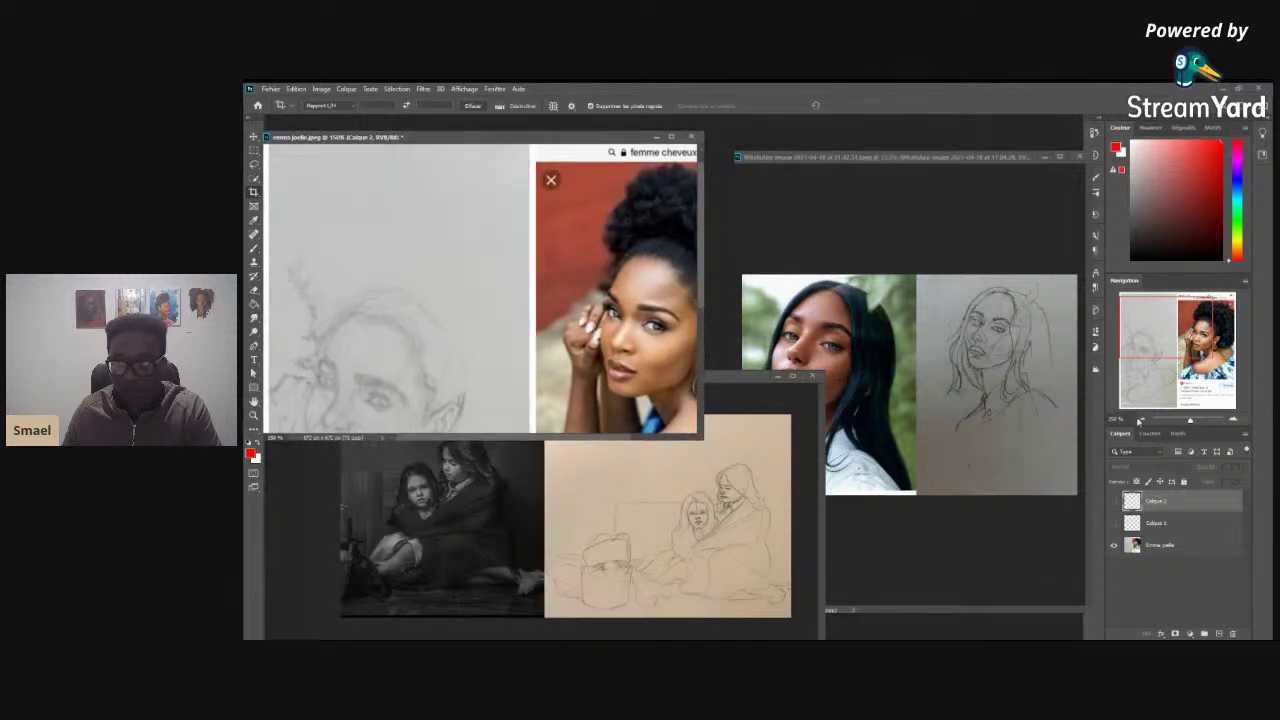
{"action": "key", "text": "ctrl+minus"}
- Arrange the three floating windows with the two portraits side by side and the huddled figures below the long-haired woman
{"action": "left_click", "coordinate": [746, 412]}
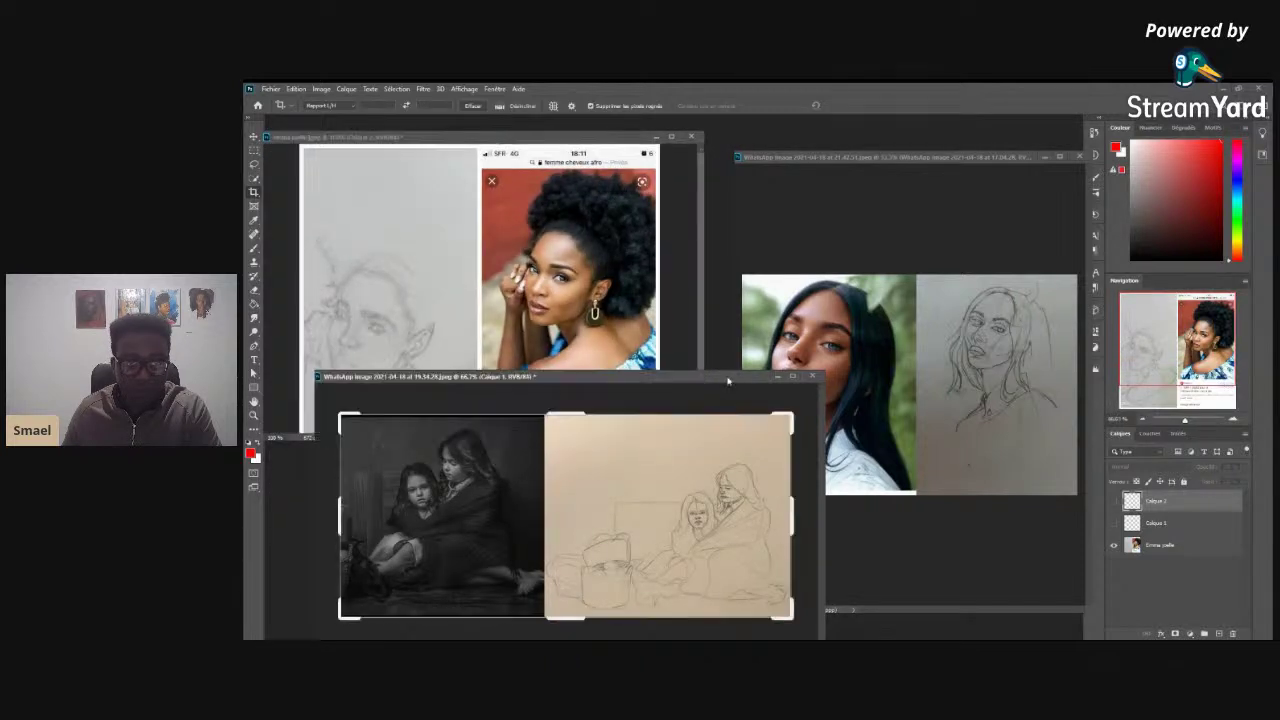
{"action": "left_click_drag", "start_coordinate": [541, 141], "coordinate": [550, 133]}
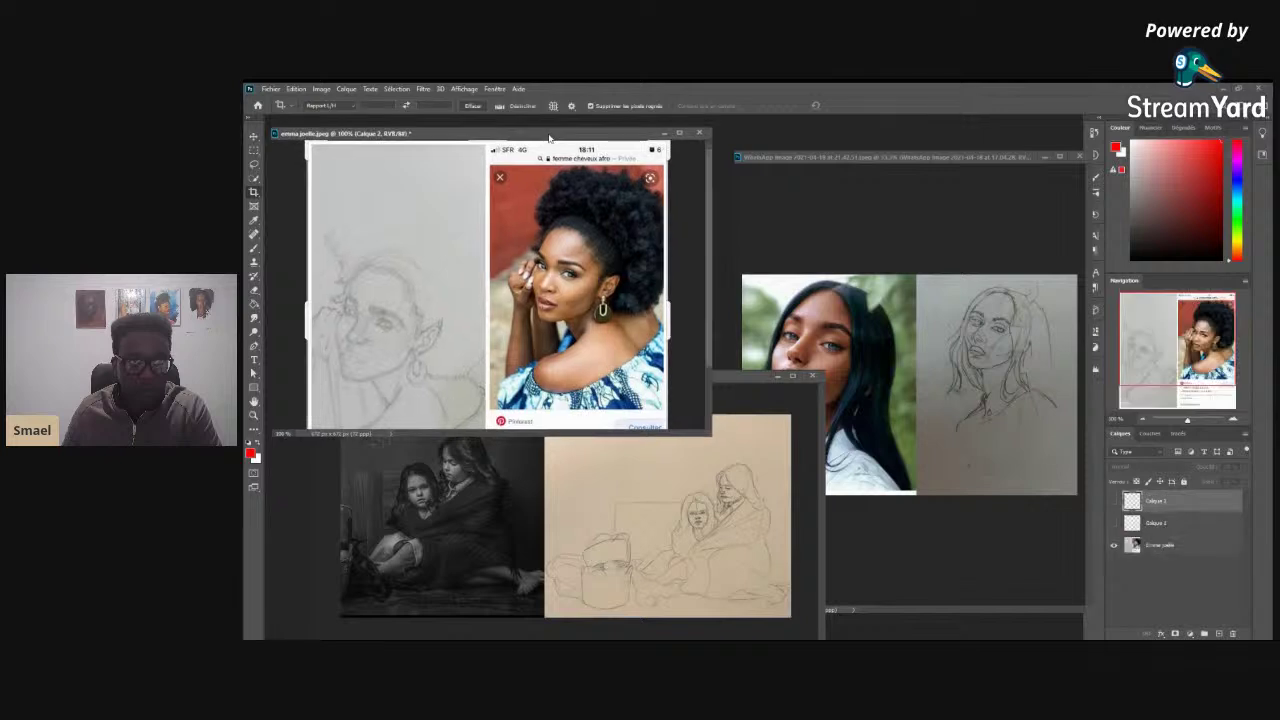
{"action": "left_click_drag", "start_coordinate": [741, 383], "coordinate": [702, 396]}
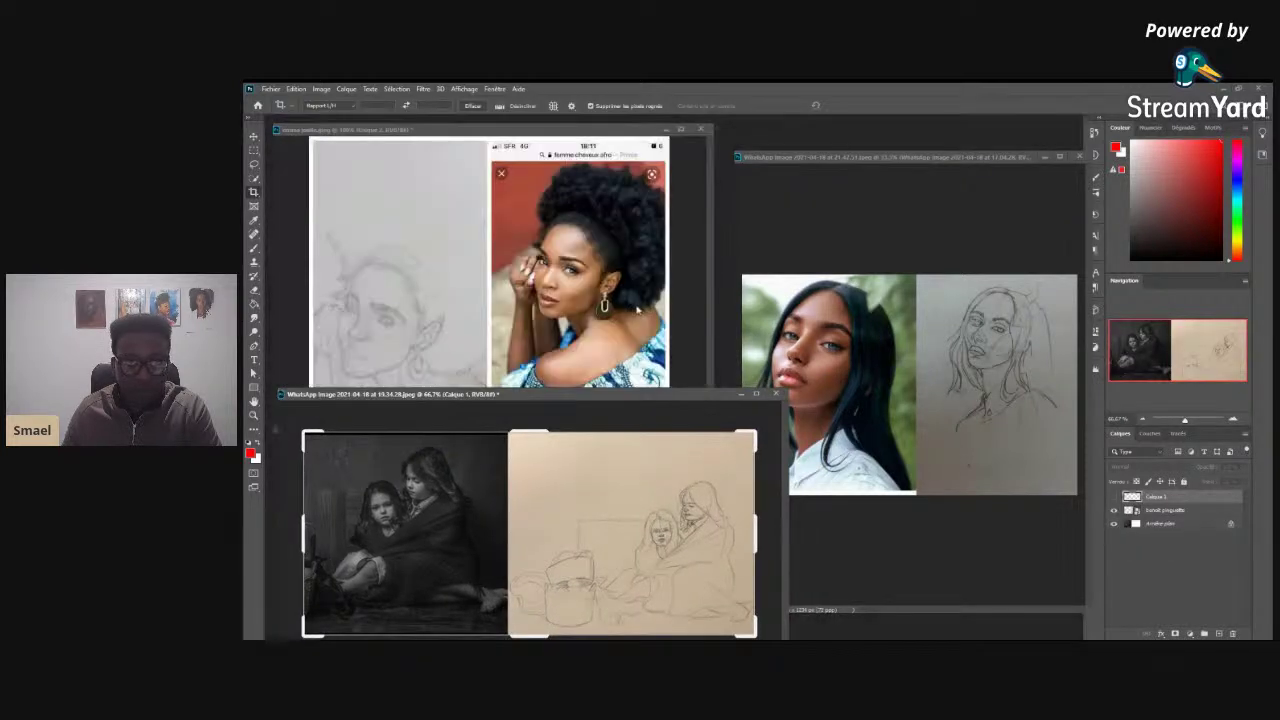
{"action": "left_click_drag", "start_coordinate": [941, 150], "coordinate": [897, 141]}
{"action": "mouse_move", "coordinate": [575, 398]}
{"action": "left_mouse_down"}
{"action": "mouse_move", "coordinate": [885, 408]}
{"action": "mouse_move", "coordinate": [798, 395]}
{"action": "mouse_move", "coordinate": [825, 358]}
{"action": "left_mouse_up"}
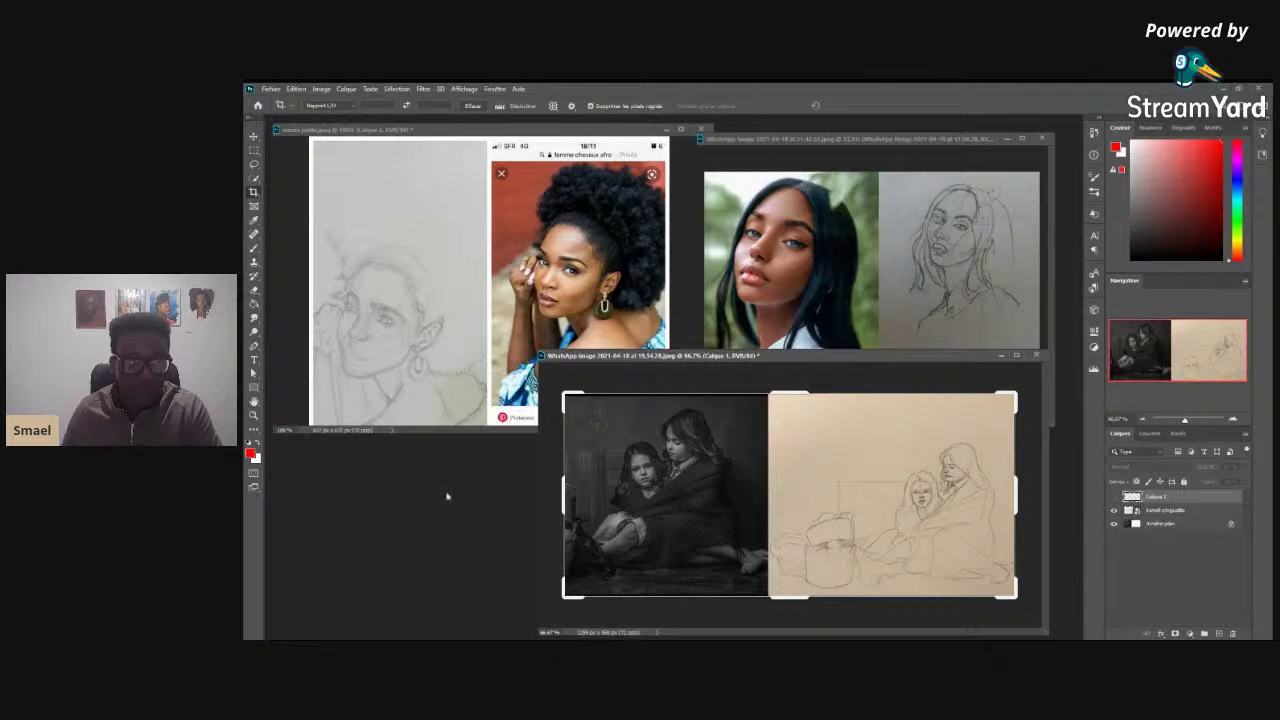
- Add a new layer to the afro-haired woman's document and handwrite the participant's first name in red brush above the sketch
{"action": "left_click", "coordinate": [481, 130]}
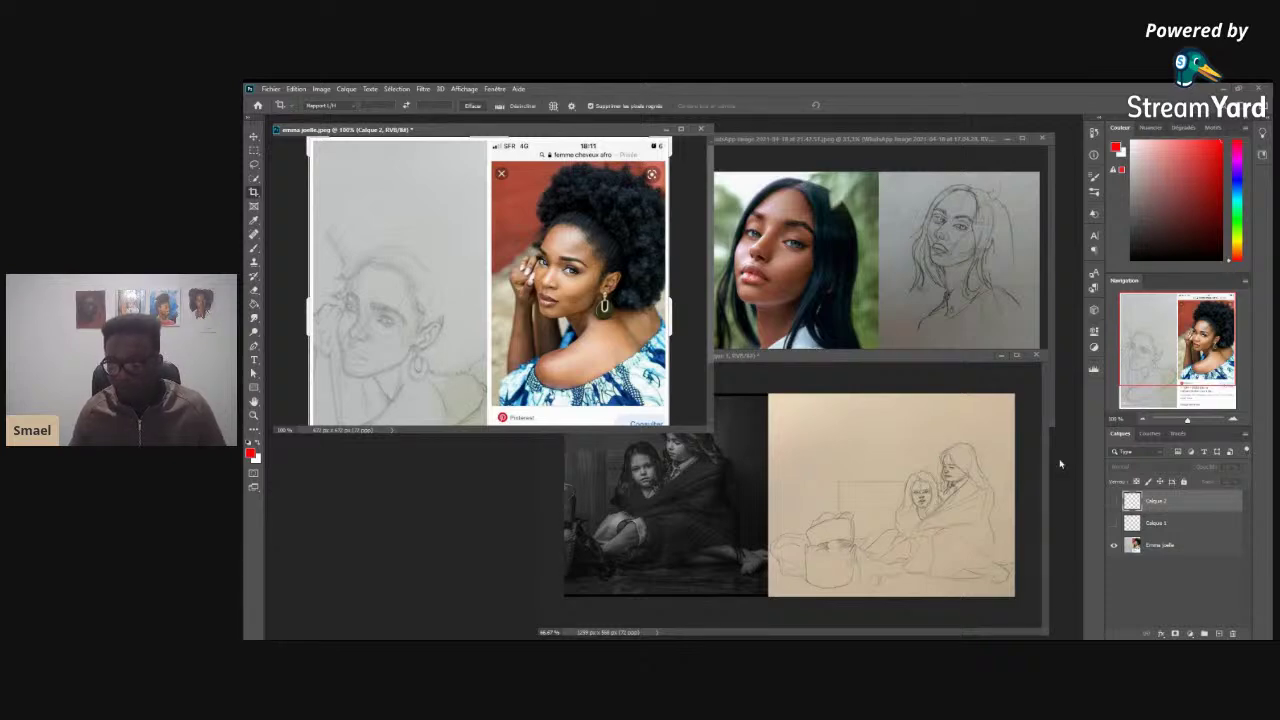
{"action": "left_click", "coordinate": [1217, 634]}
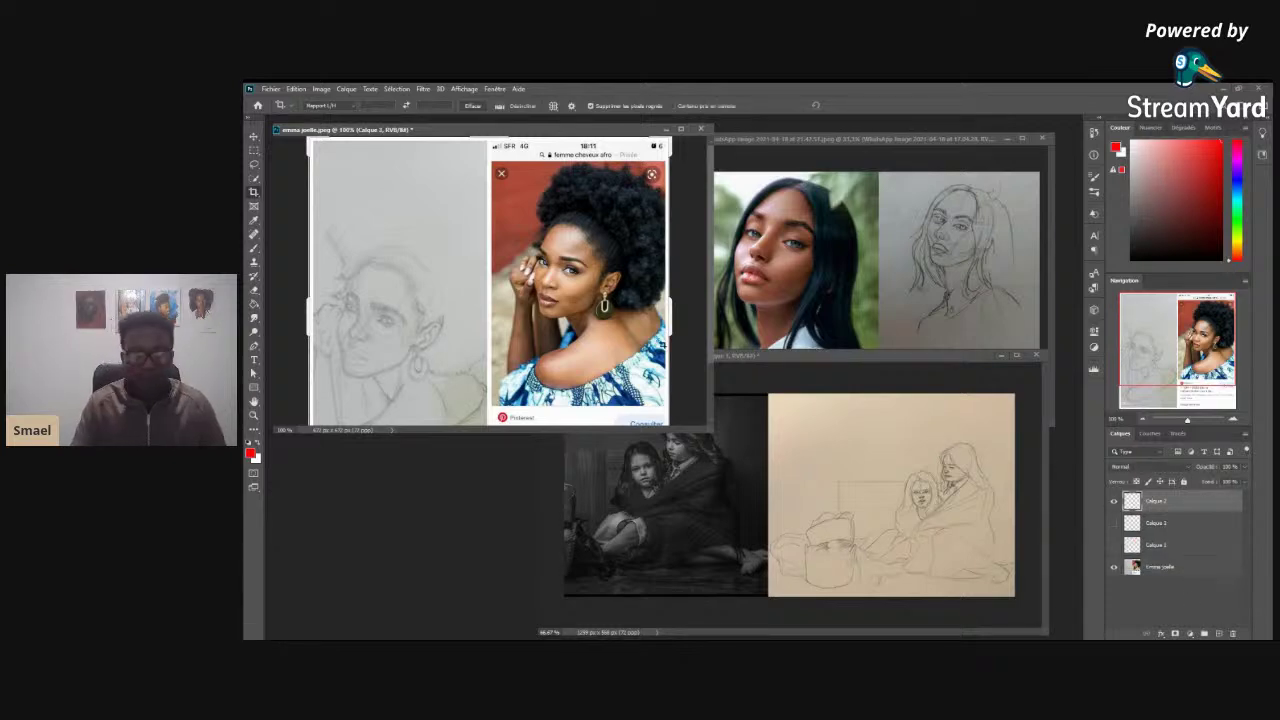
{"action": "left_click", "coordinate": [254, 233]}
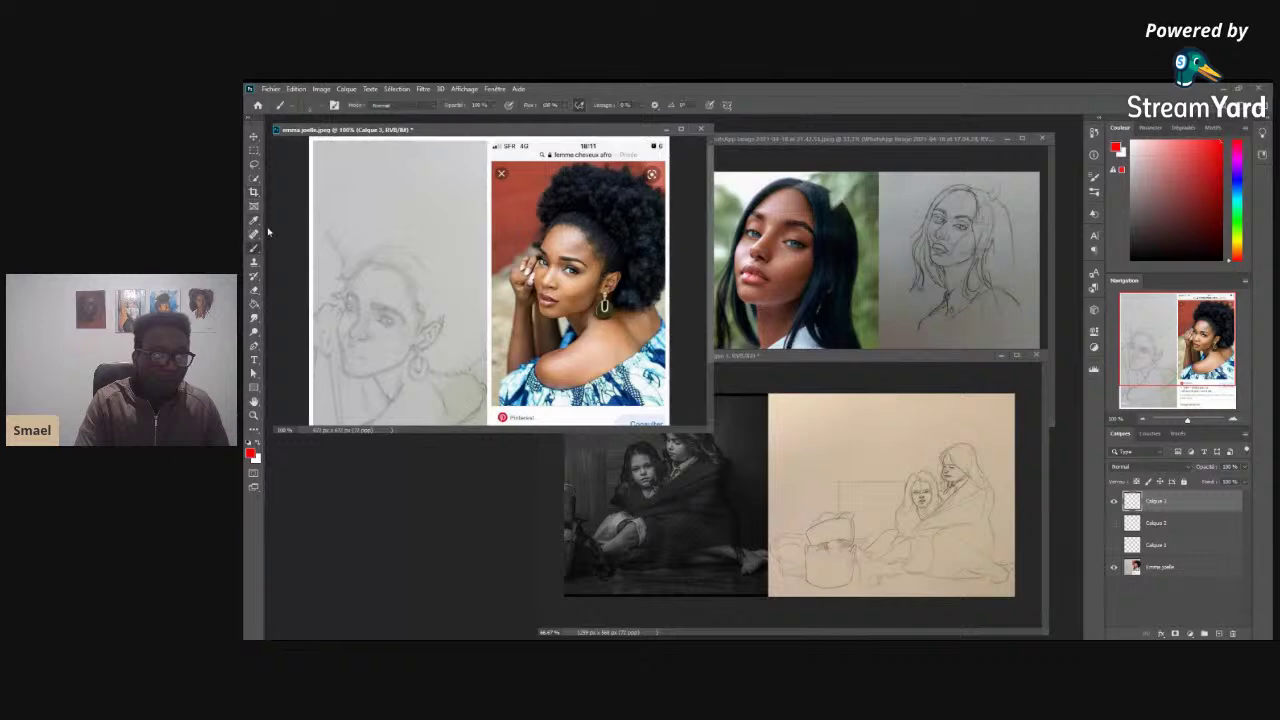
{"action": "mouse_move", "coordinate": [334, 161]}
{"action": "left_mouse_down"}
{"action": "mouse_move", "coordinate": [320, 157]}
{"action": "mouse_move", "coordinate": [330, 181]}
{"action": "mouse_move", "coordinate": [358, 170]}
{"action": "mouse_move", "coordinate": [430, 182]}
{"action": "left_mouse_up"}
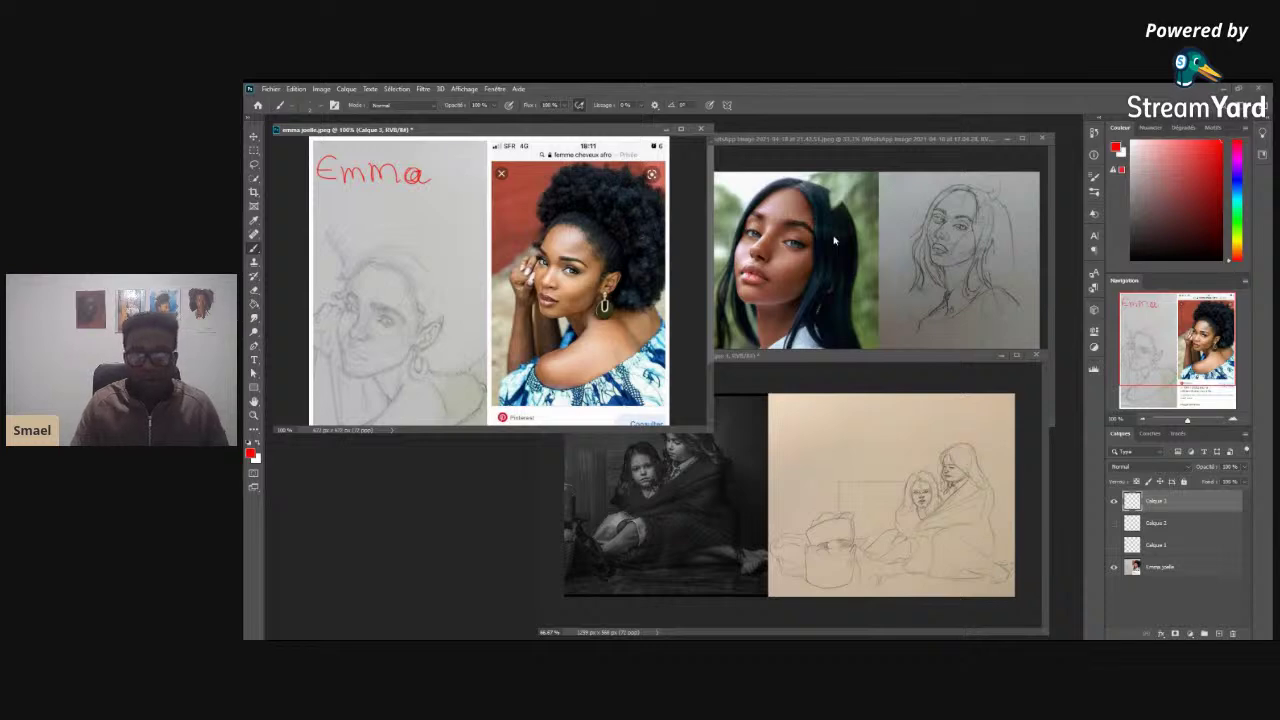
- Rasterize the photo layer in the long-haired woman's document and add a new empty layer above it
{"action": "left_click", "coordinate": [852, 182]}
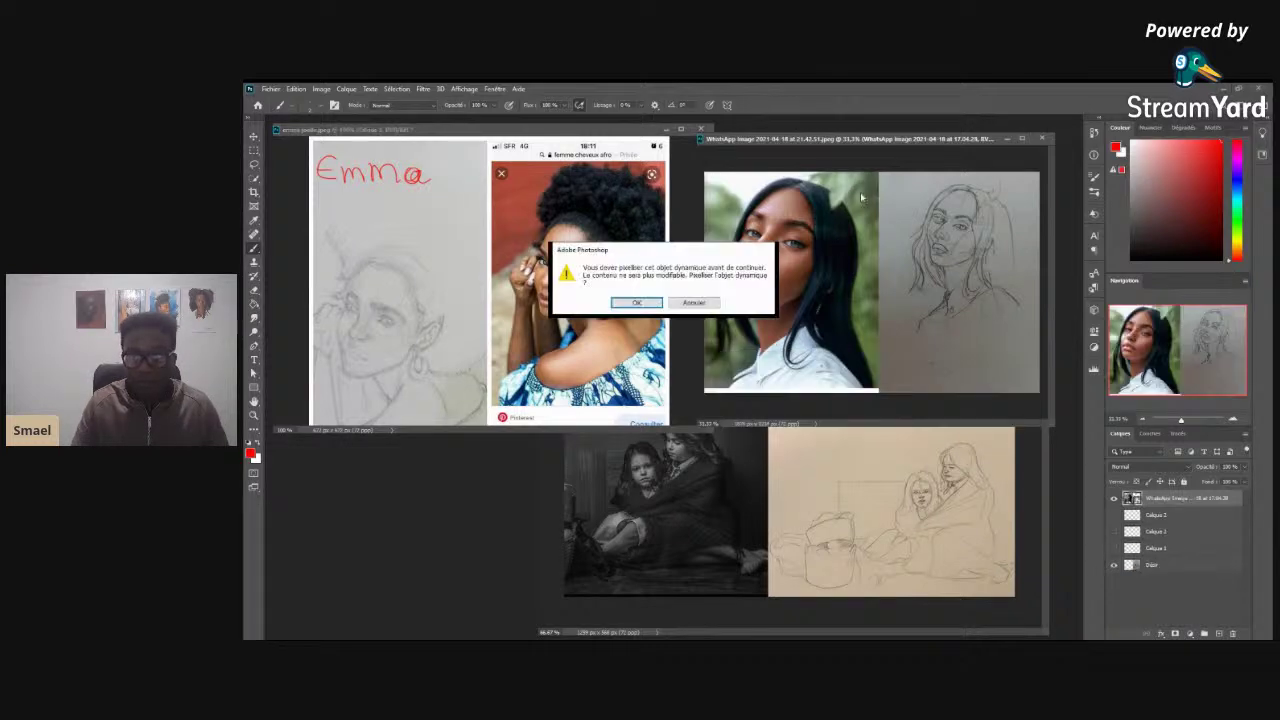
{"action": "left_click", "coordinate": [636, 302]}
{"action": "left_click", "coordinate": [1217, 633]}
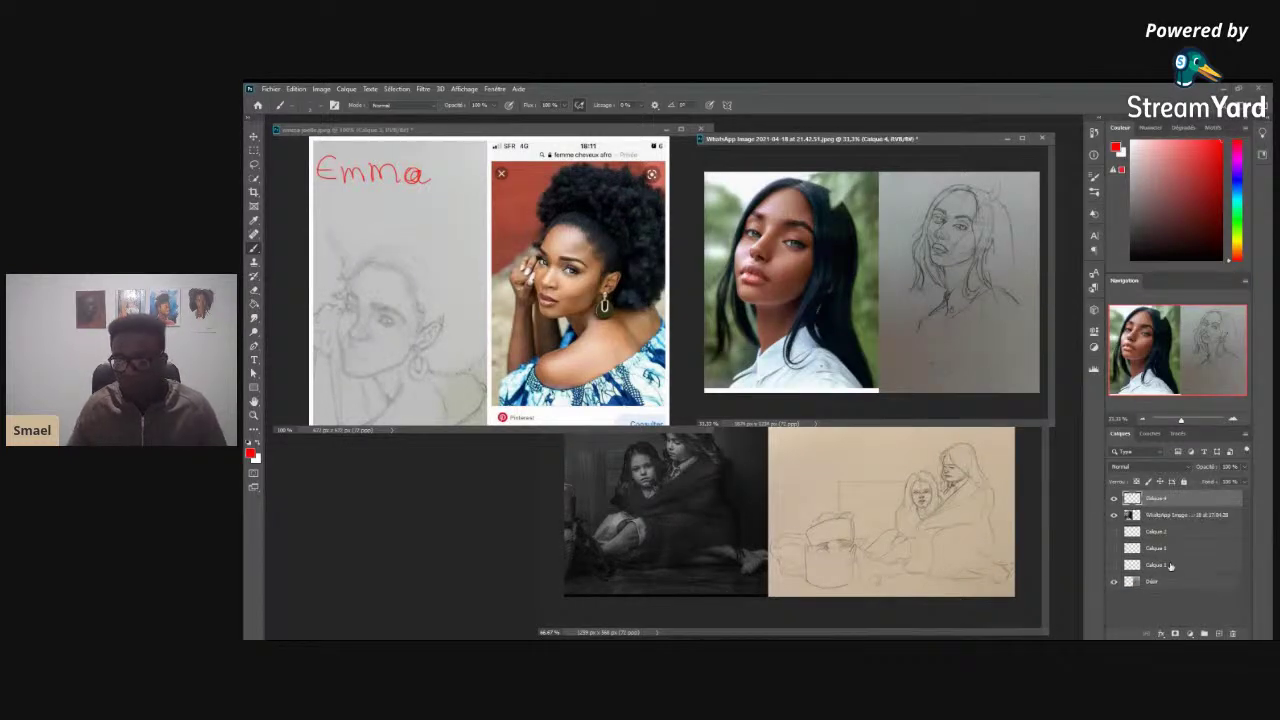
- Enlarge the brush and handwrite the participant's name in red between the long-haired woman's photo and sketch
{"action": "right_click", "coordinate": [868, 190]}
{"action": "left_click_drag", "start_coordinate": [920, 220], "coordinate": [928, 219]}
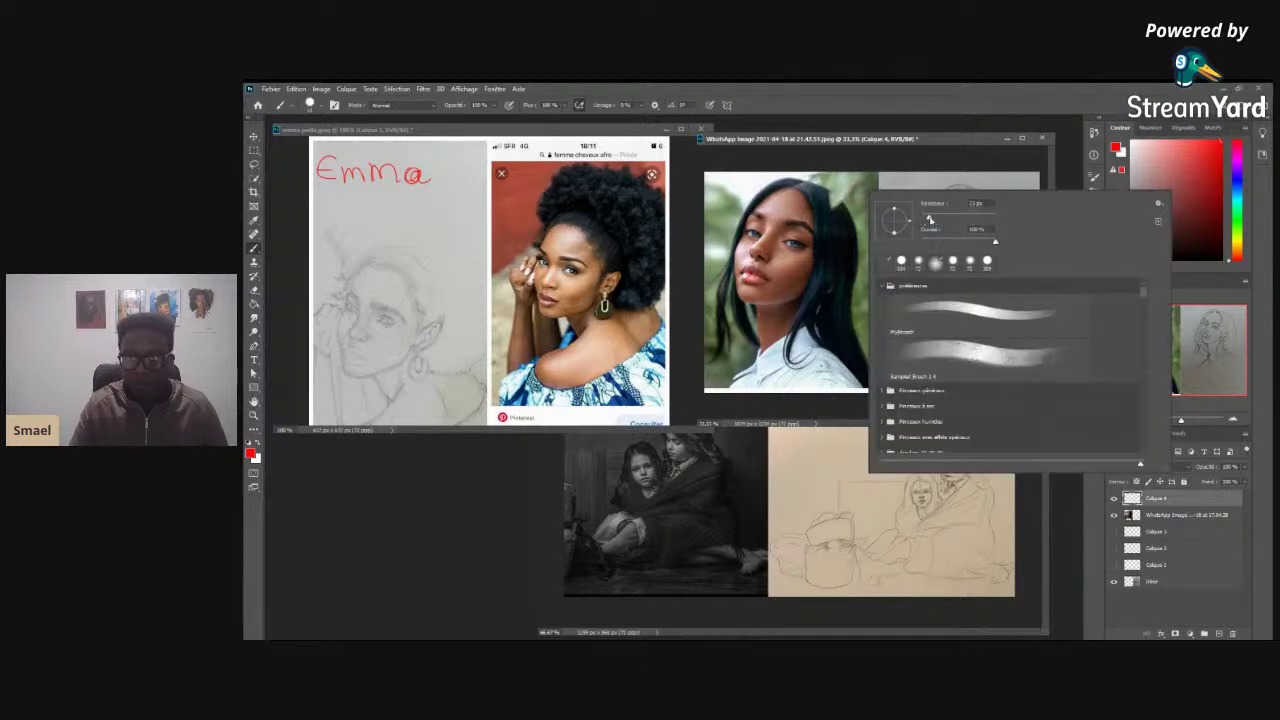
{"action": "left_click", "coordinate": [851, 192]}
{"action": "mouse_move", "coordinate": [851, 184]}
{"action": "left_mouse_down"}
{"action": "mouse_move", "coordinate": [856, 201]}
{"action": "mouse_move", "coordinate": [904, 204]}
{"action": "mouse_move", "coordinate": [923, 188]}
{"action": "left_mouse_up"}
{"action": "left_click", "coordinate": [905, 182]}
- Add a new layer to the huddled figures' document and handwrite the participant's first name in red, redoing the misspelled letters
{"action": "left_click", "coordinate": [1010, 608]}
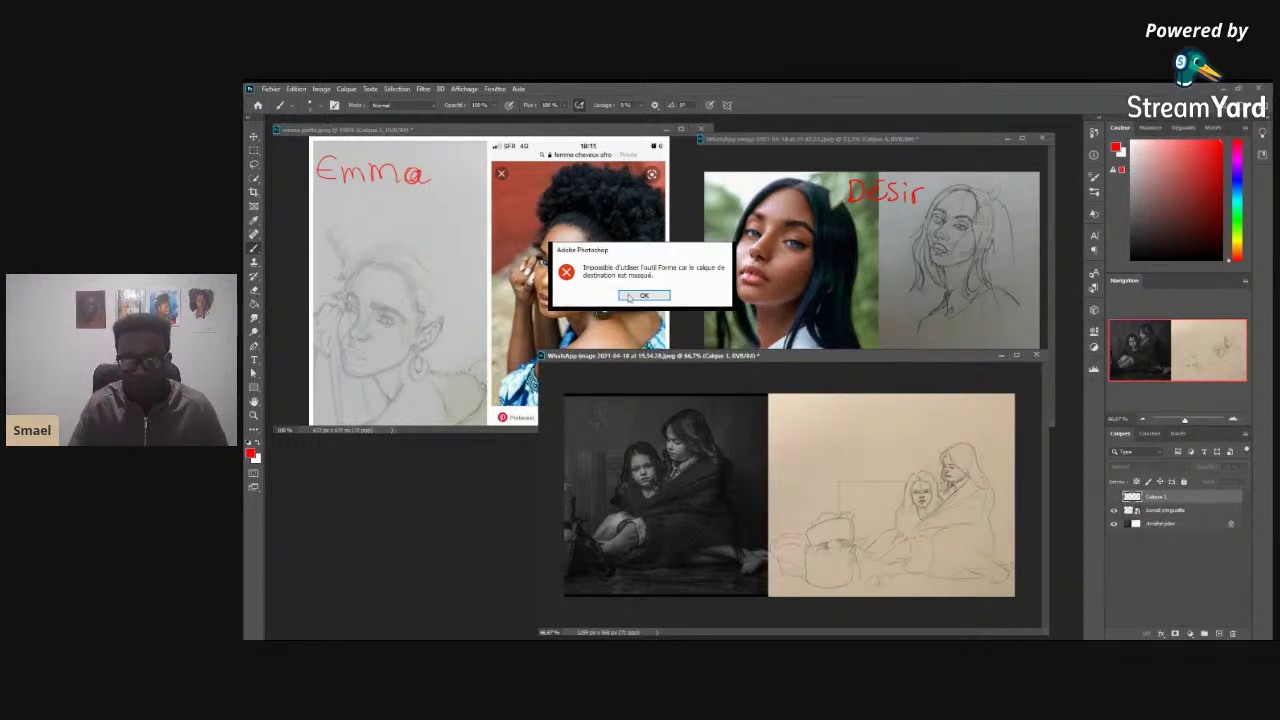
{"action": "left_click", "coordinate": [640, 295]}
{"action": "left_click", "coordinate": [1220, 634]}
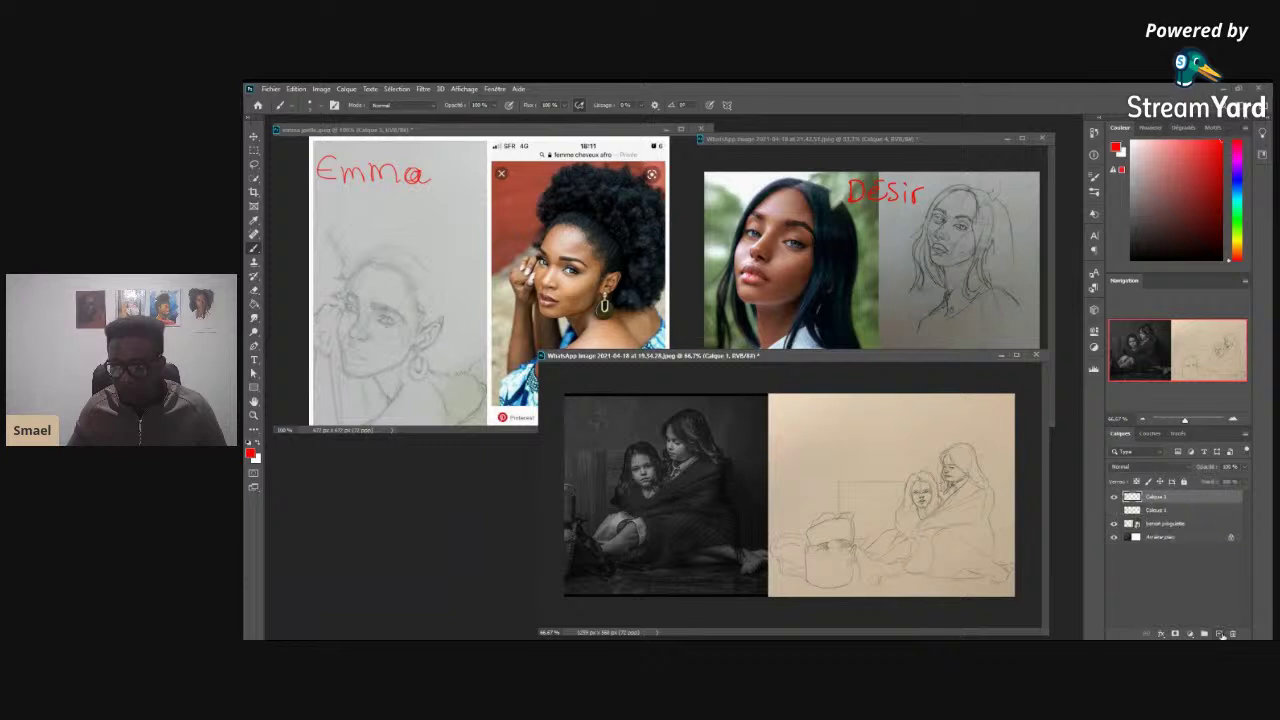
{"action": "mouse_move", "coordinate": [770, 408]}
{"action": "left_mouse_down"}
{"action": "mouse_move", "coordinate": [770, 428]}
{"action": "mouse_move", "coordinate": [852, 428]}
{"action": "left_mouse_up"}
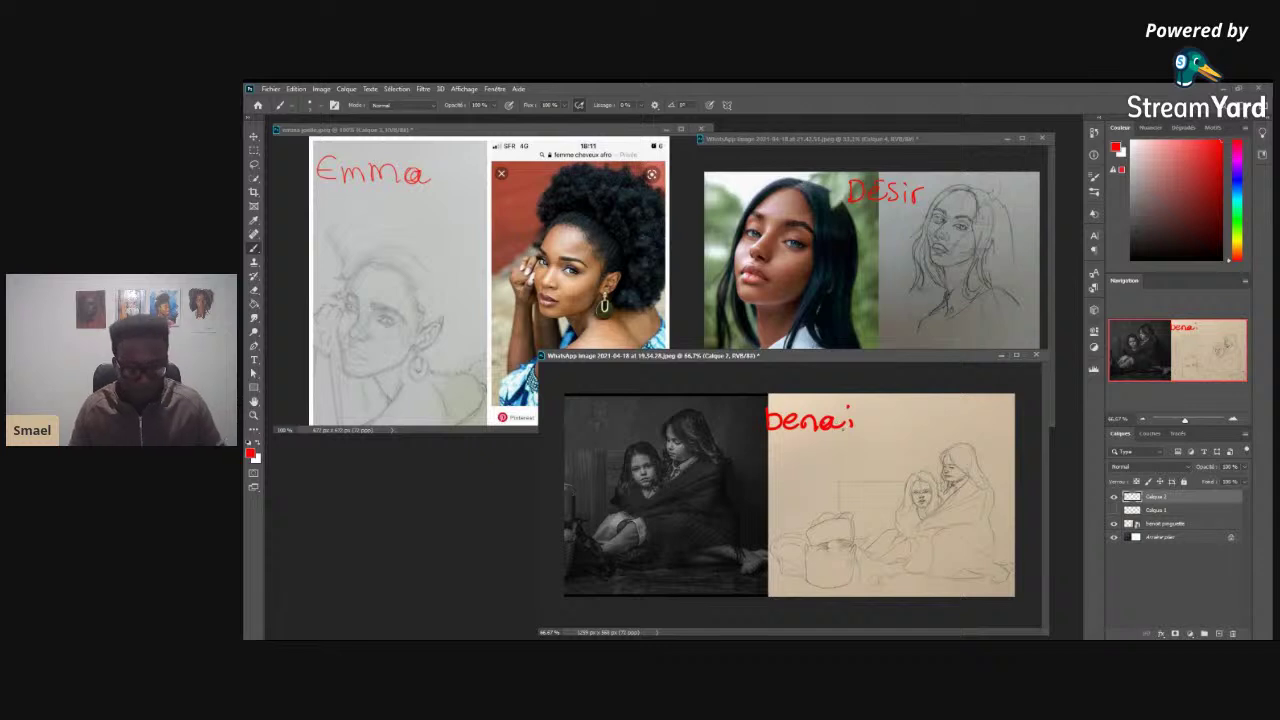
{"action": "key", "text": "ctrl+z"}
{"action": "key", "text": "ctrl+z"}
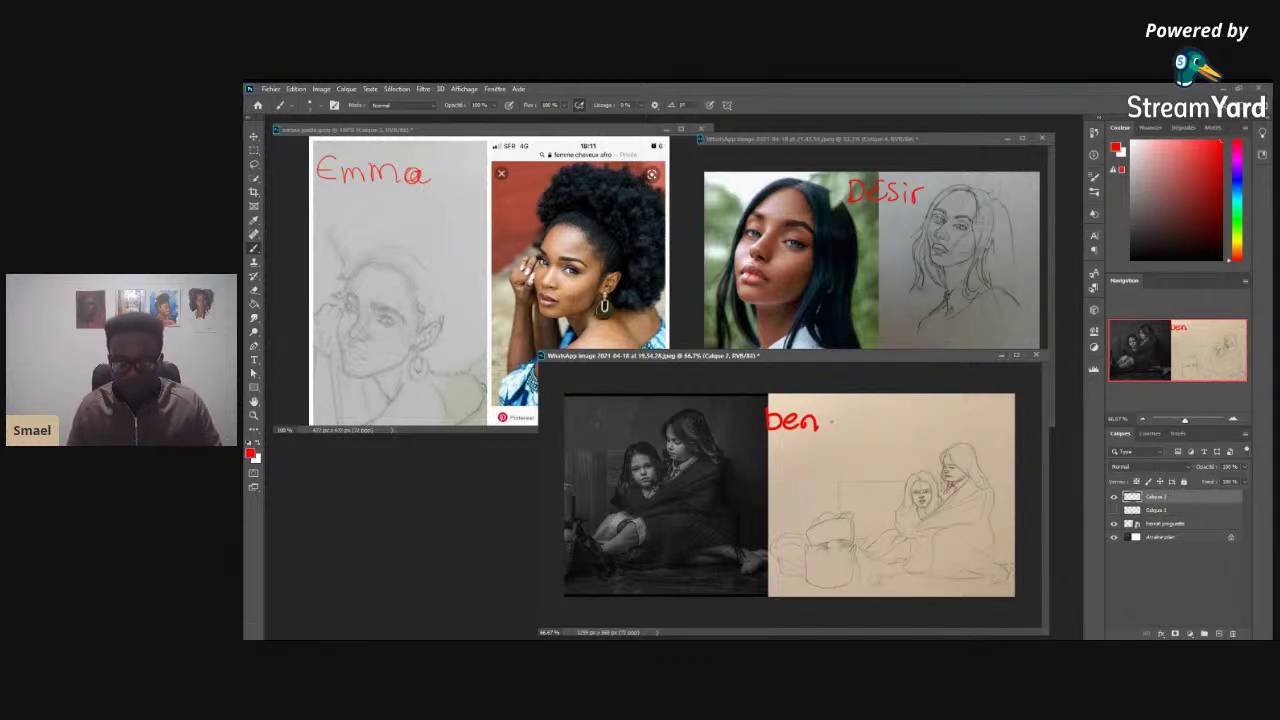
{"action": "mouse_move", "coordinate": [826, 418]}
{"action": "left_mouse_down"}
{"action": "mouse_move", "coordinate": [856, 430]}
{"action": "mouse_move", "coordinate": [868, 418]}
{"action": "left_mouse_up"}
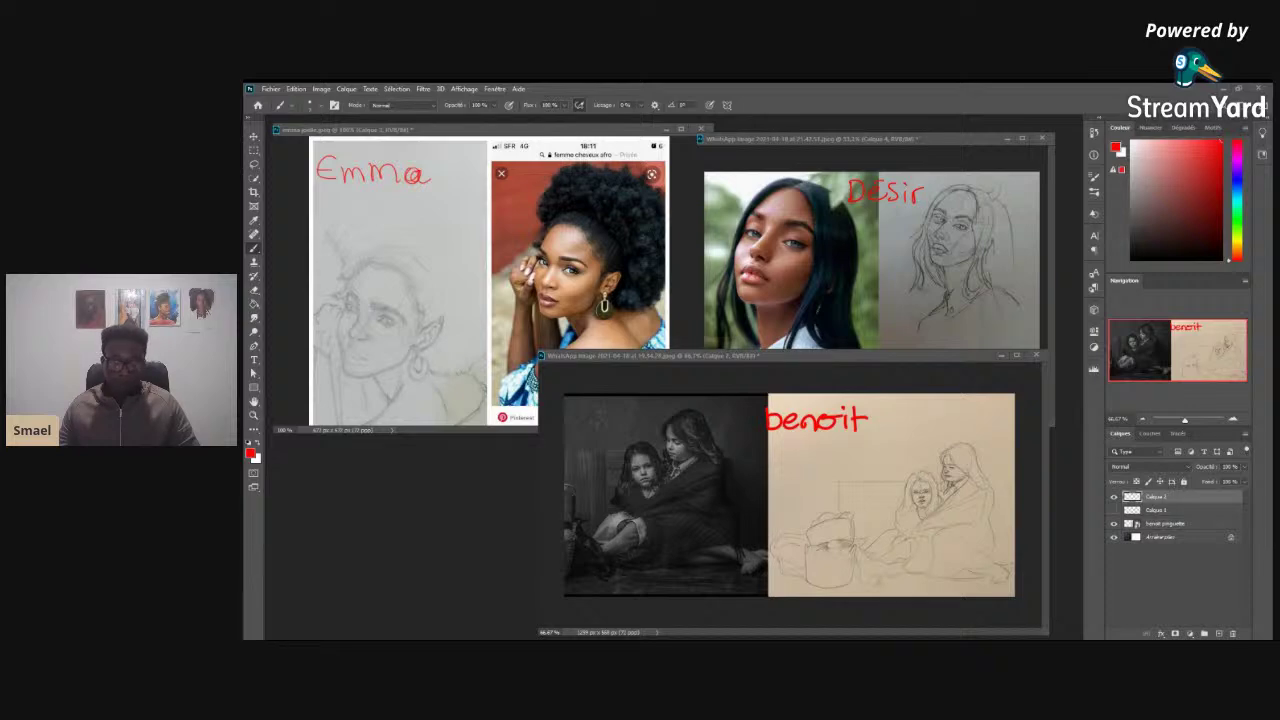
- Enlarge the huddled figures' document to 100% and bring its full sketch into view for examination
{"action": "left_click", "coordinate": [395, 607]}
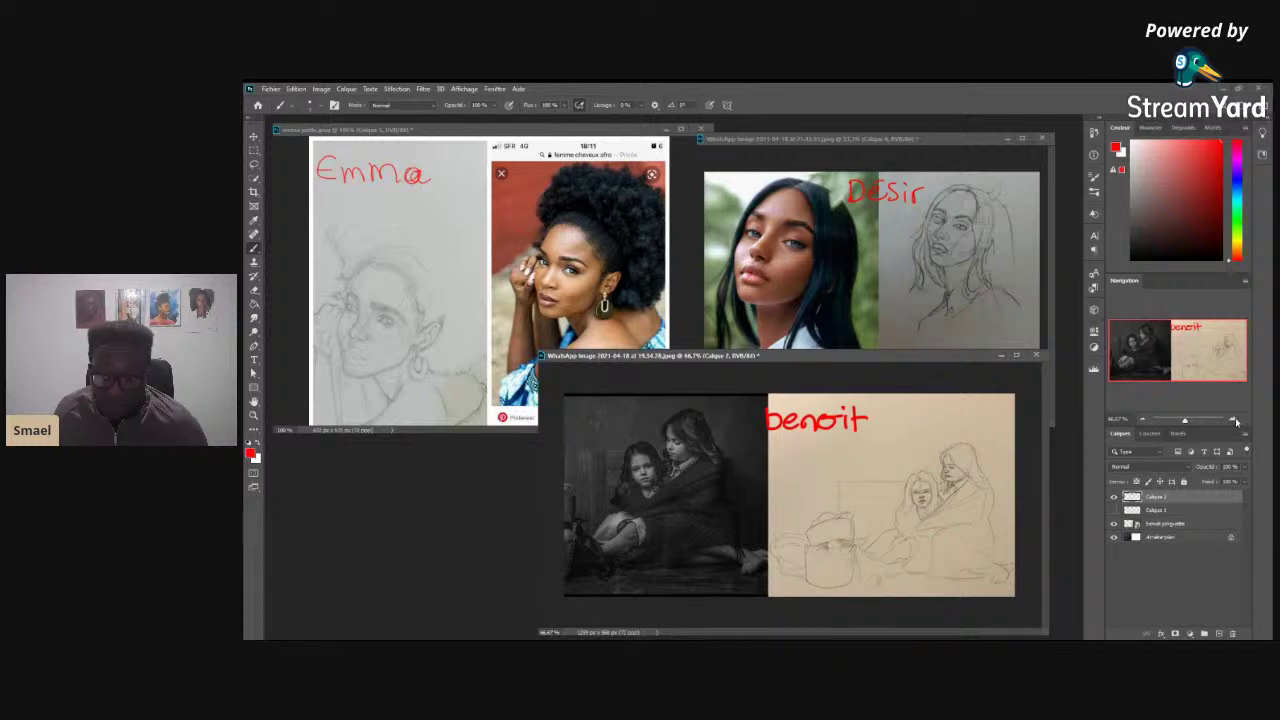
{"action": "key", "text": "ctrl+plus"}
{"action": "left_click_drag", "start_coordinate": [953, 628], "coordinate": [995, 636]}
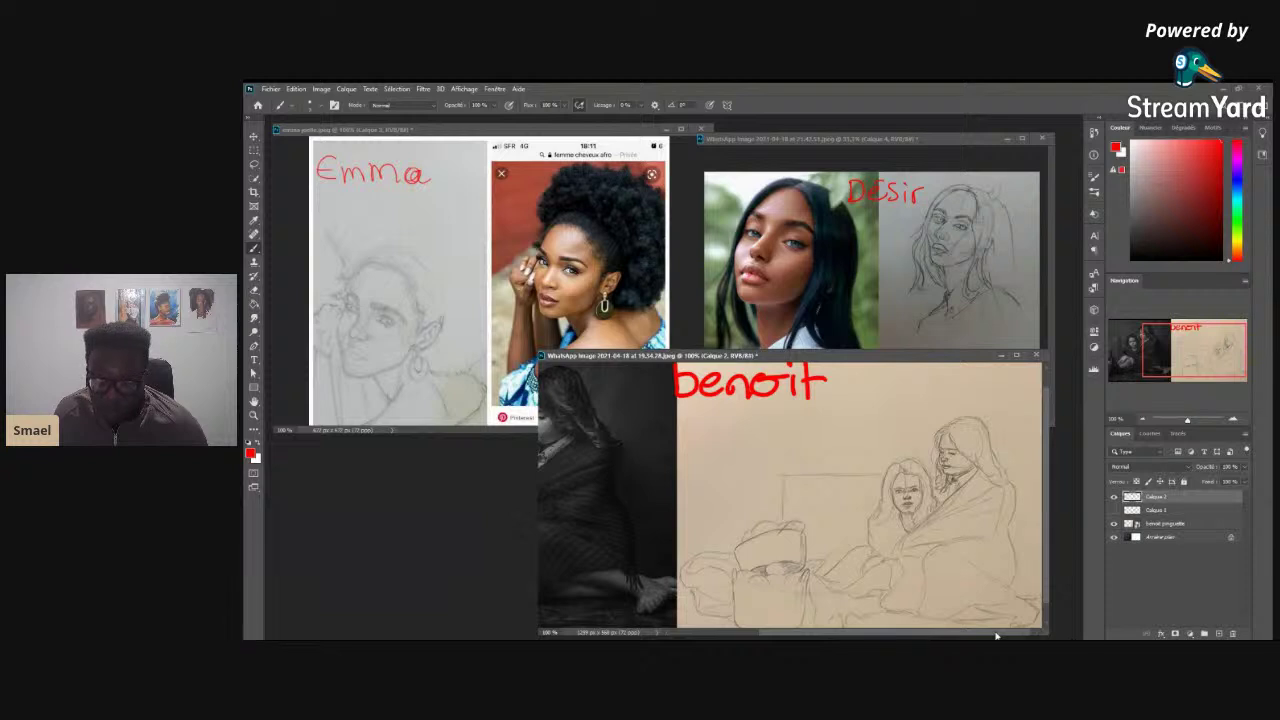